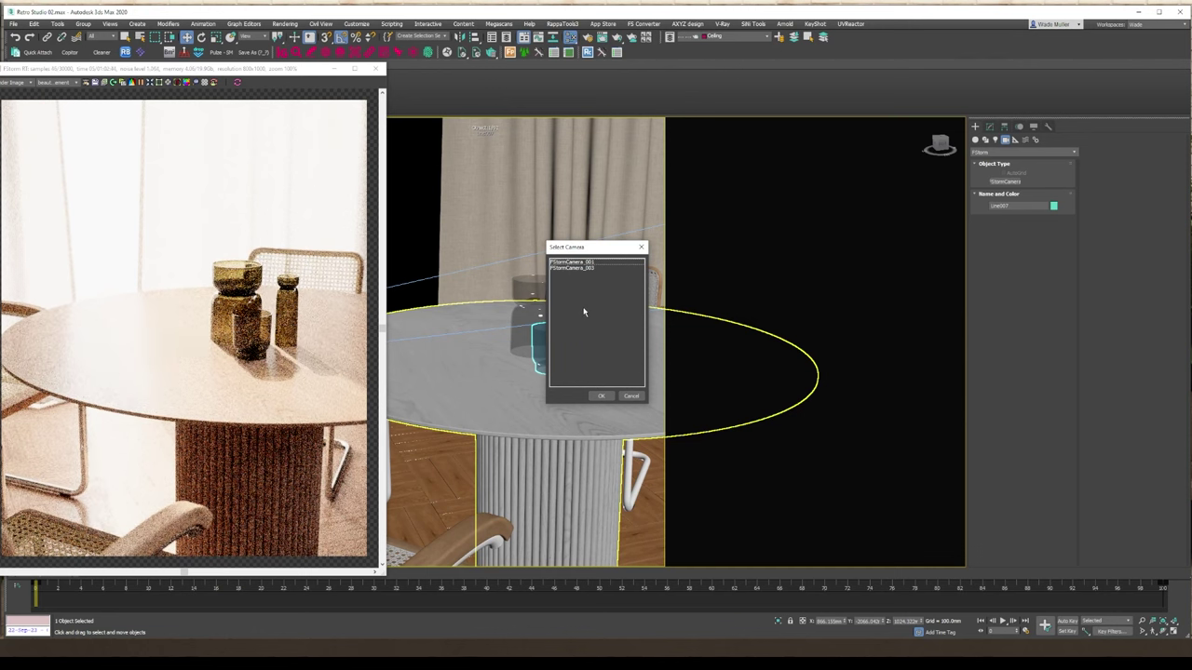
Dismiss the camera selection and examine the glassware on the round table from other angles in the interactive render.
click(632, 396)
key(shift+z)
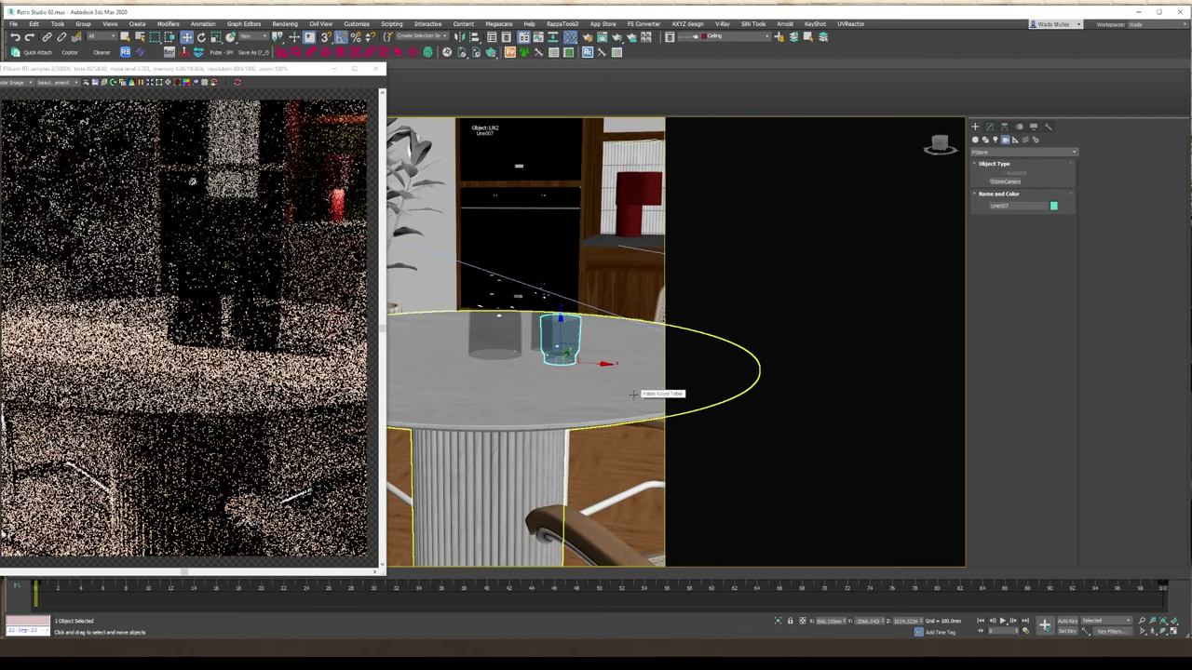
click(570, 303)
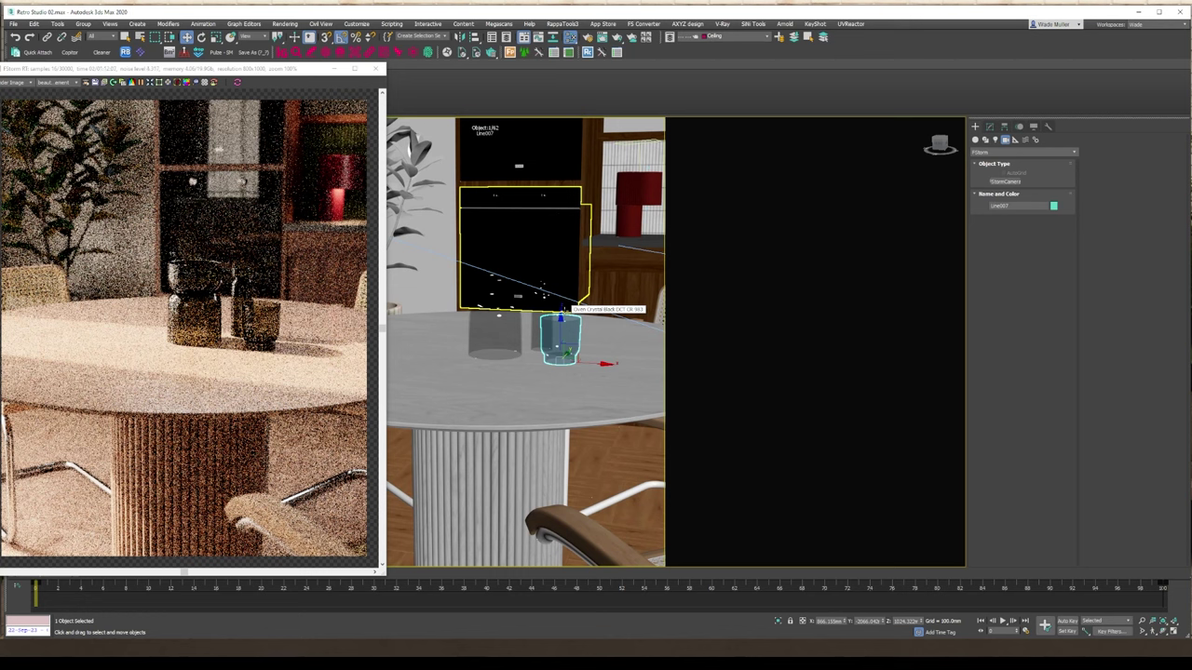
key(shift+z)
click(579, 296)
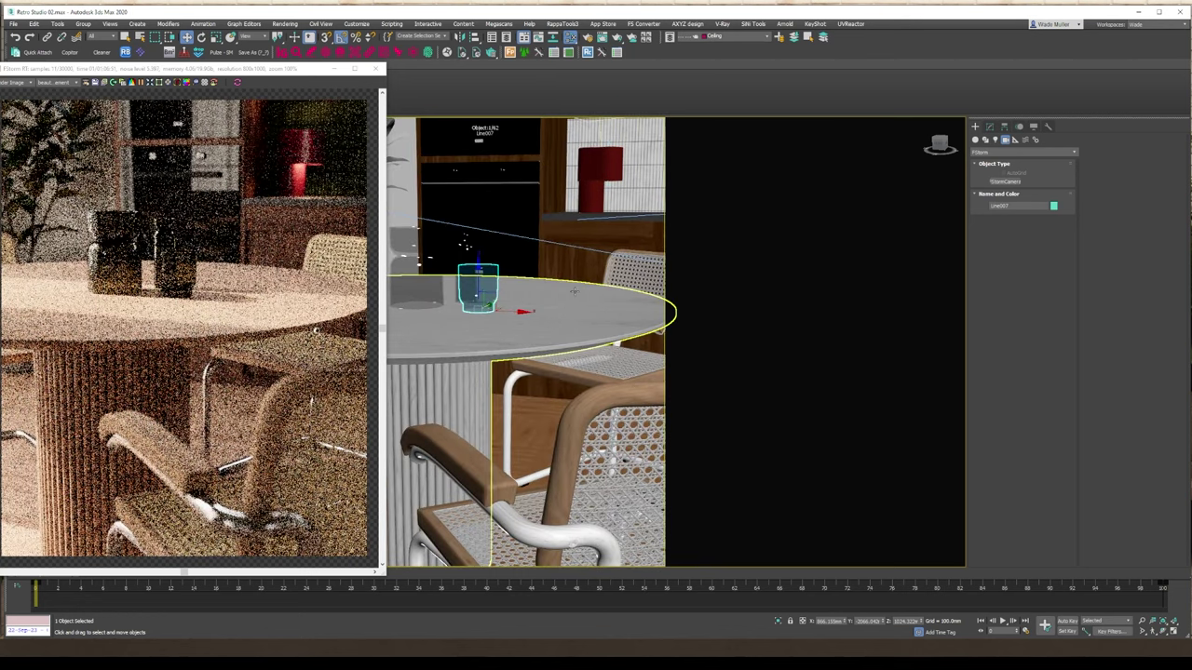
click(554, 277)
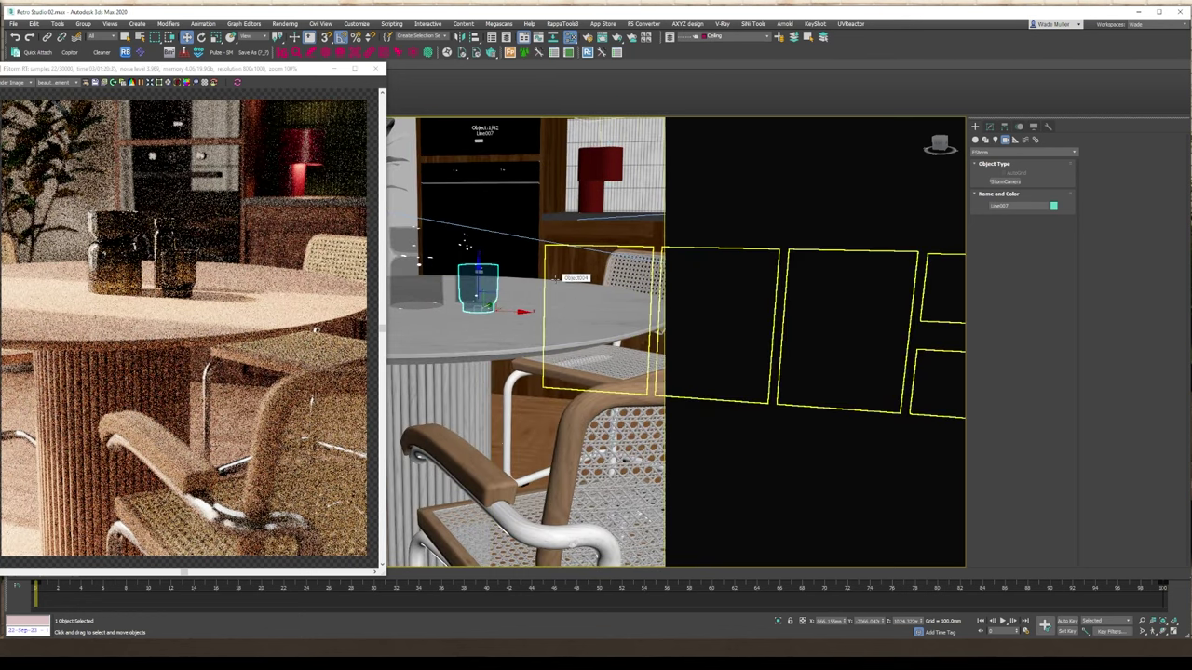
click(523, 275)
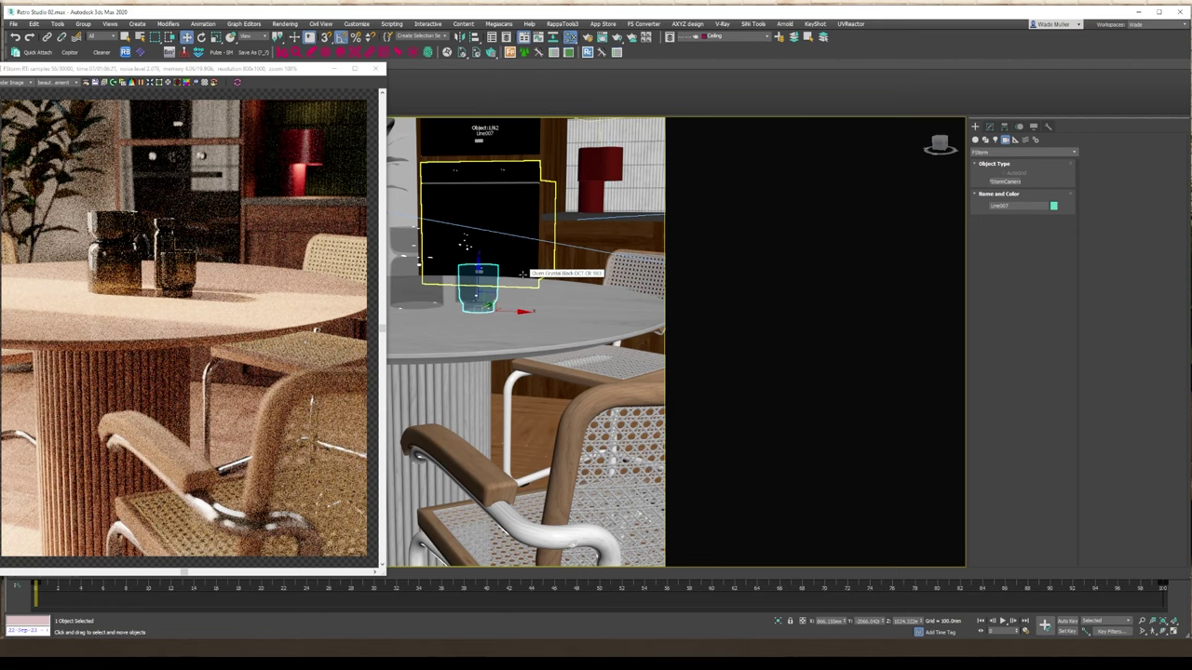
click(519, 287)
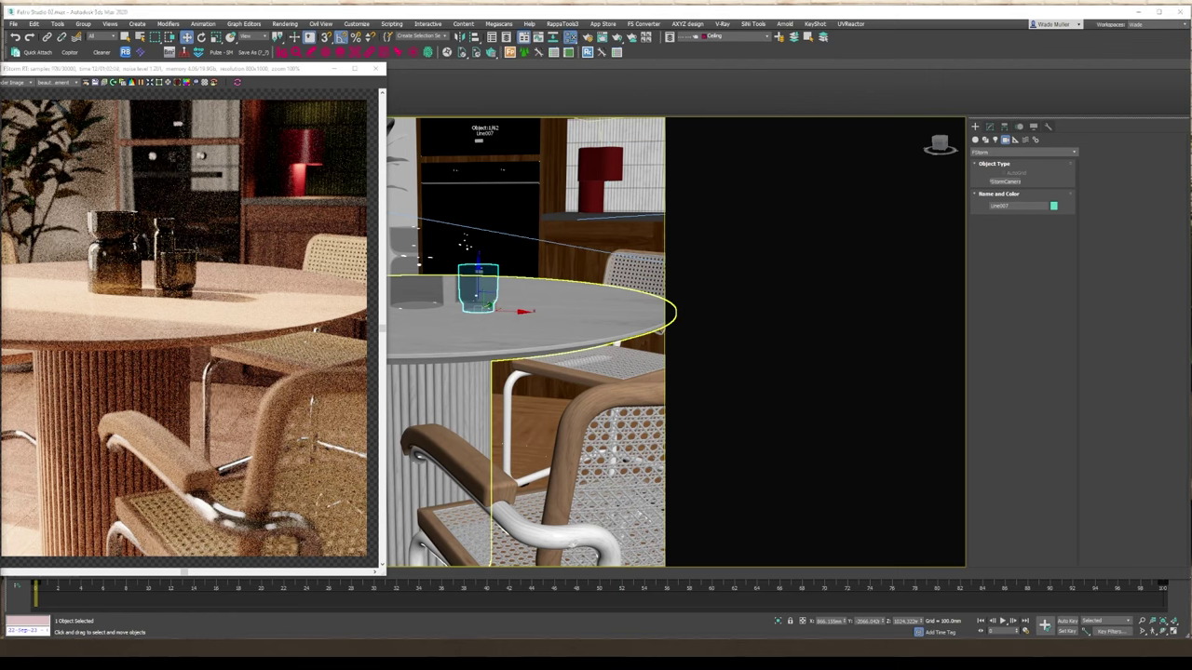
click(476, 296)
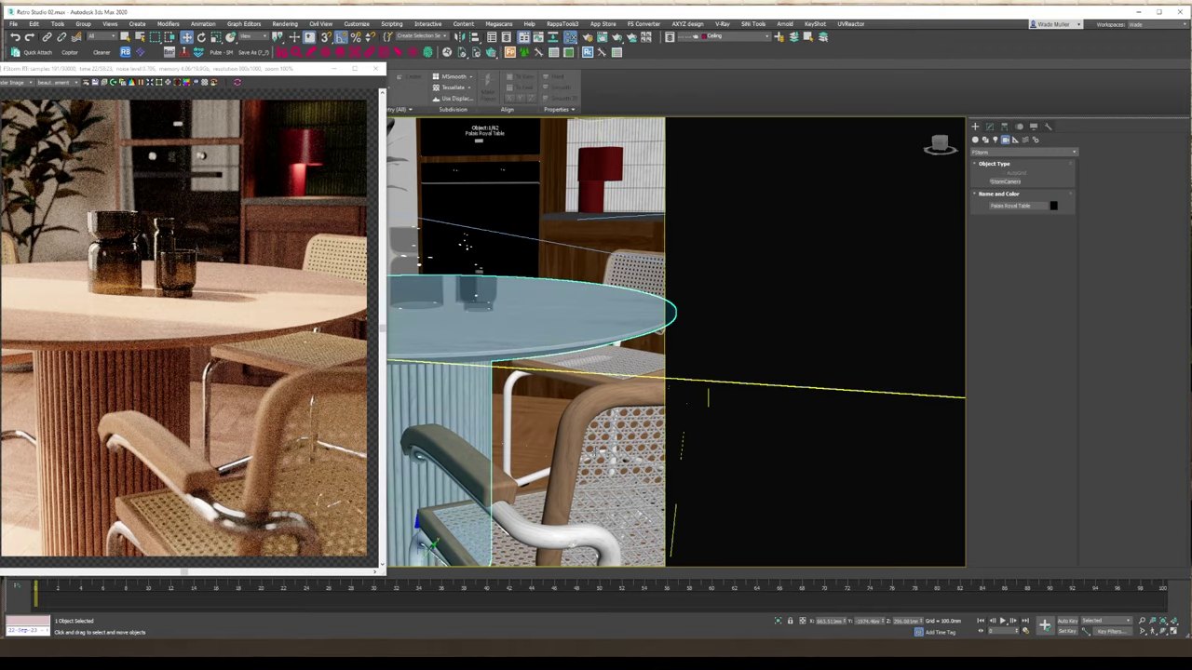
Switch the viewport to wireframe, then select the sphere on the floor and frame it.
key(alt+q)
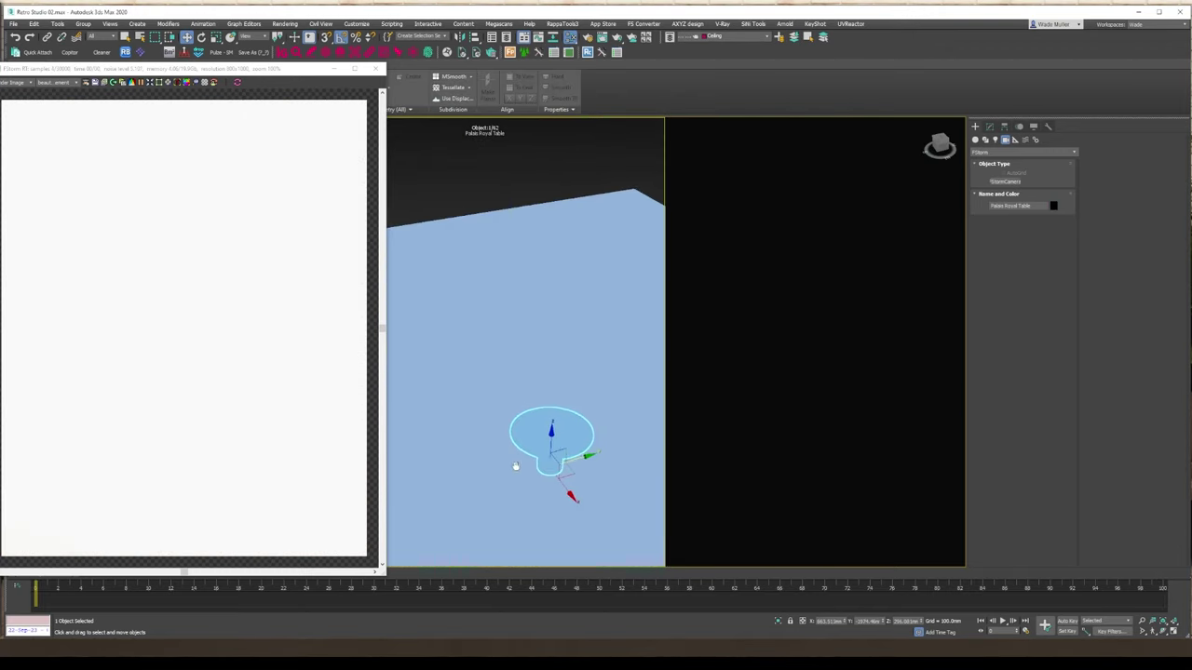
key(F3)
mouse_move(502, 433)
alt+middle_down()
mouse_move(524, 428)
mouse_move(481, 460)
mouse_move(711, 363)
alt+middle_up()
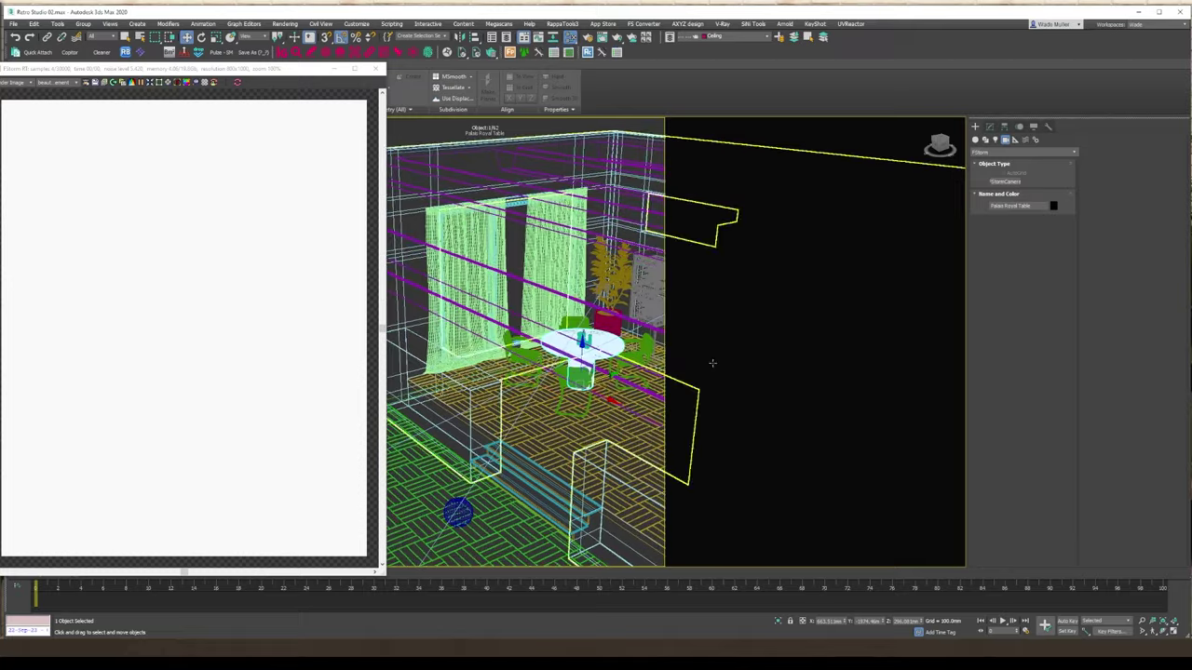
click(464, 510)
key(z)
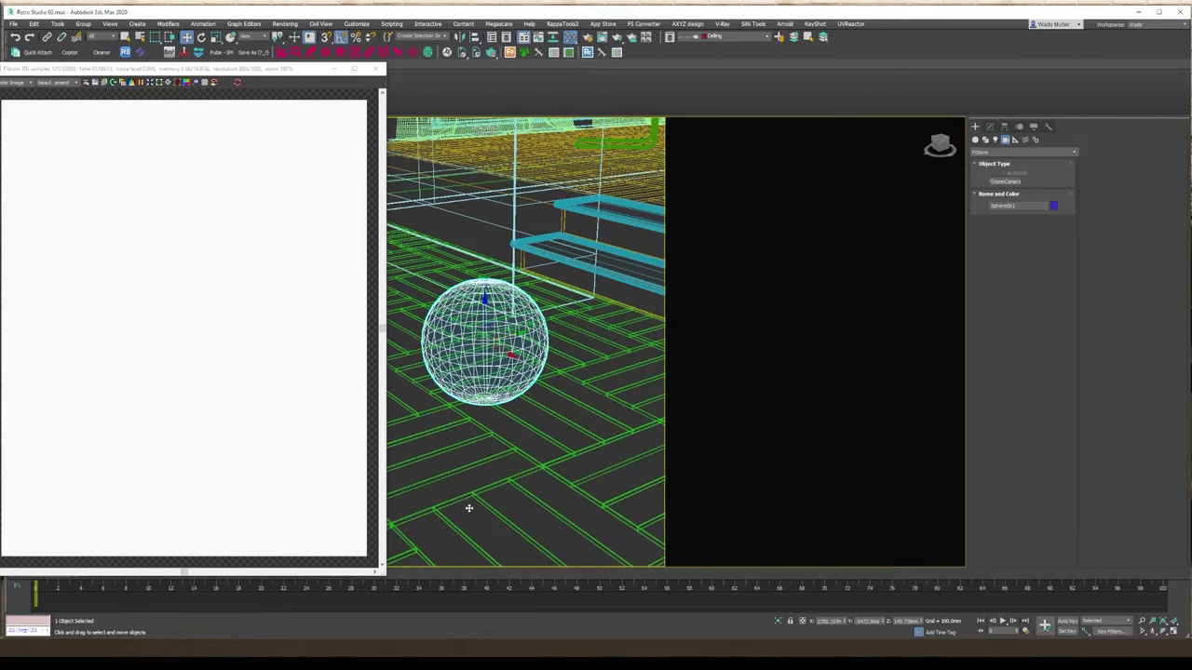
alt+middle_drag(529, 412, 562, 412)
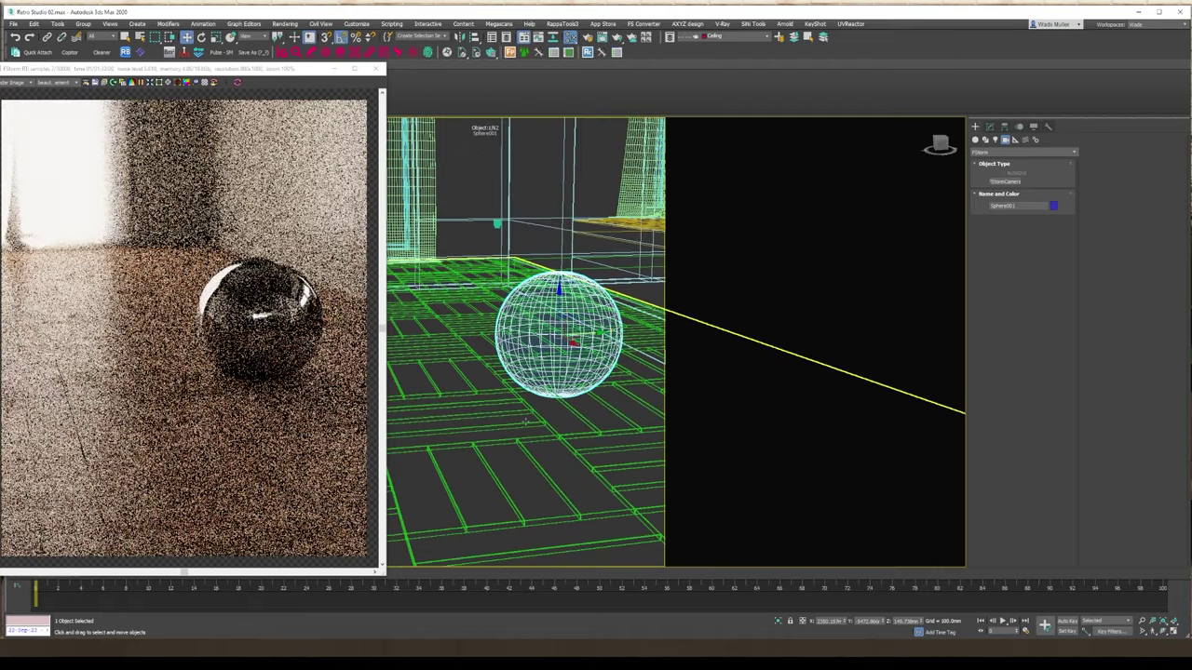
Locate and select the floor sphere again in the top view.
click(459, 419)
key(z)
alt+middle_drag(482, 440, 868, 434)
scroll(566, 383, up, 2)
key(t)
key(z)
middle_drag(530, 345, 457, 270)
click(531, 338)
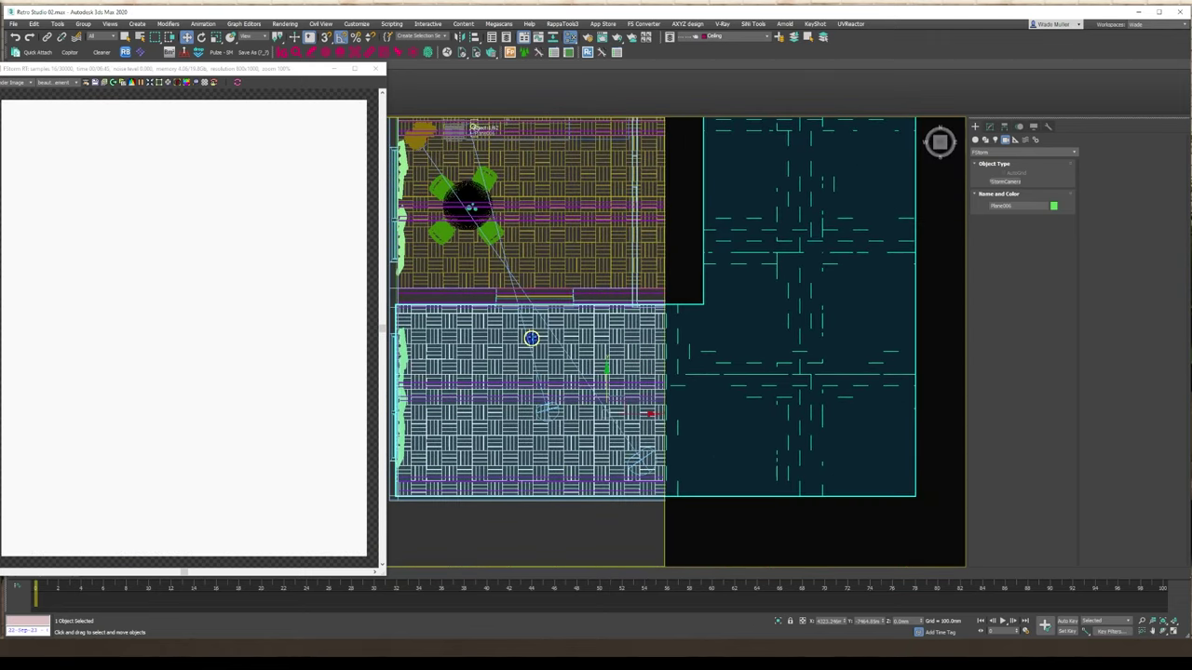
Frame the selected sphere in the perspective view from a low angle above the parquet floor.
key(p)
key(z)
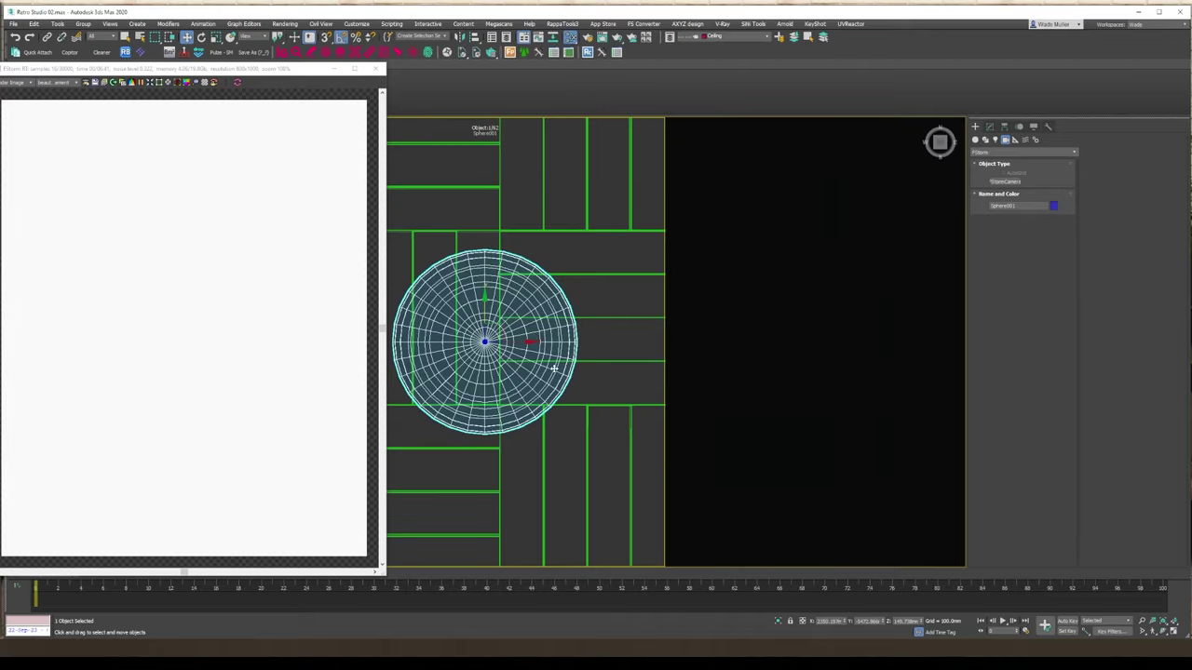
alt+drag(553, 367, 488, 311)
middle_drag(495, 327, 661, 323)
middle_drag(585, 394, 570, 359)
scroll(578, 366, down, 2)
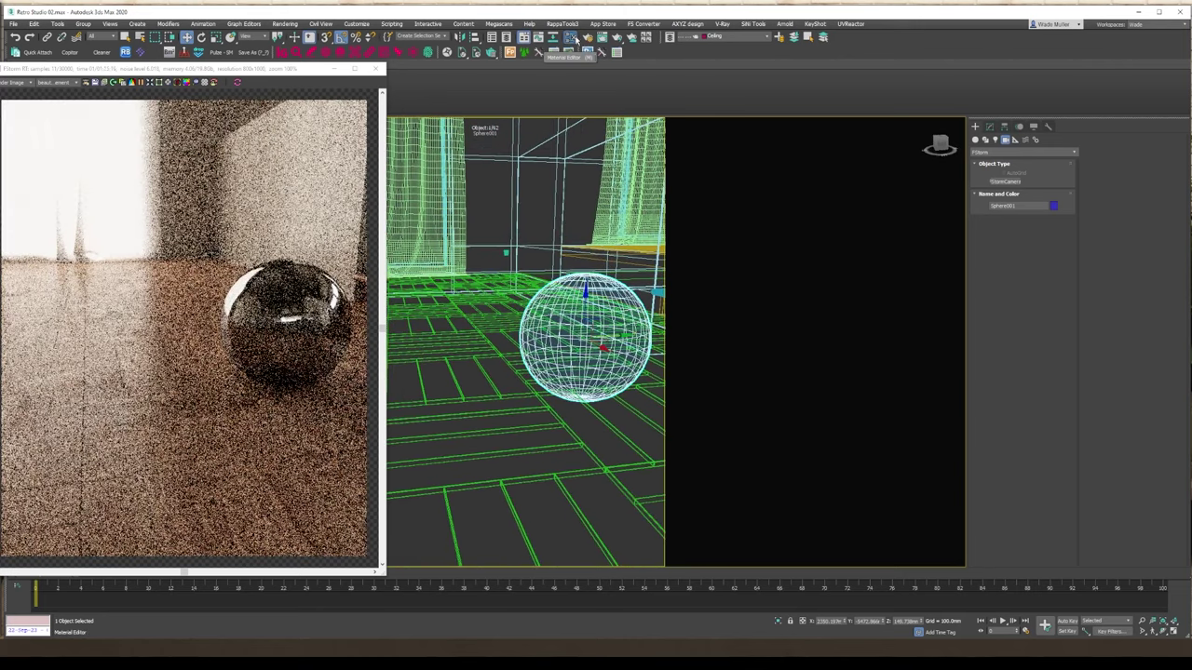
Turn off depth of field in the FStorm camera settings of the render setup.
key(F10)
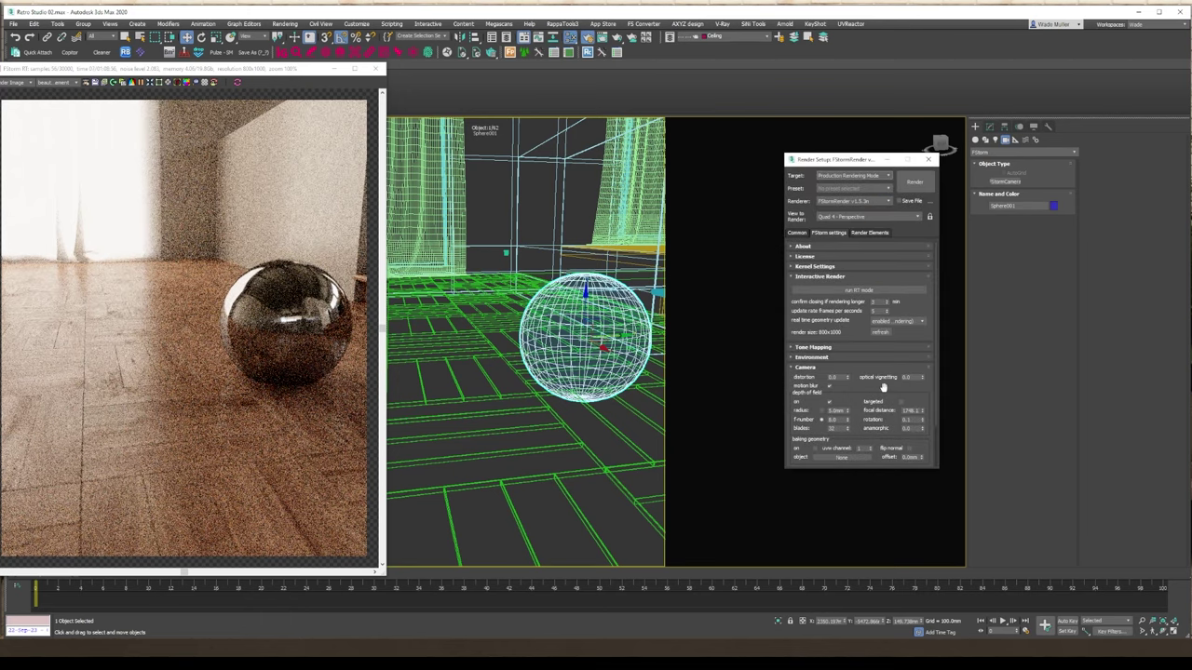
click(829, 404)
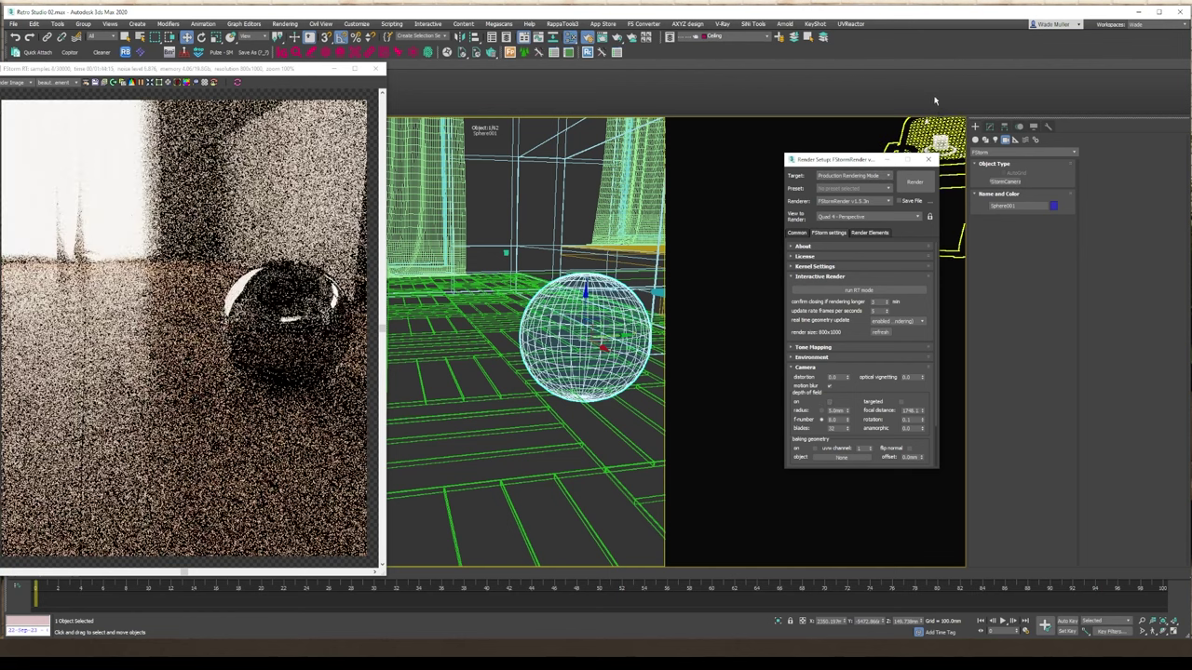
click(933, 161)
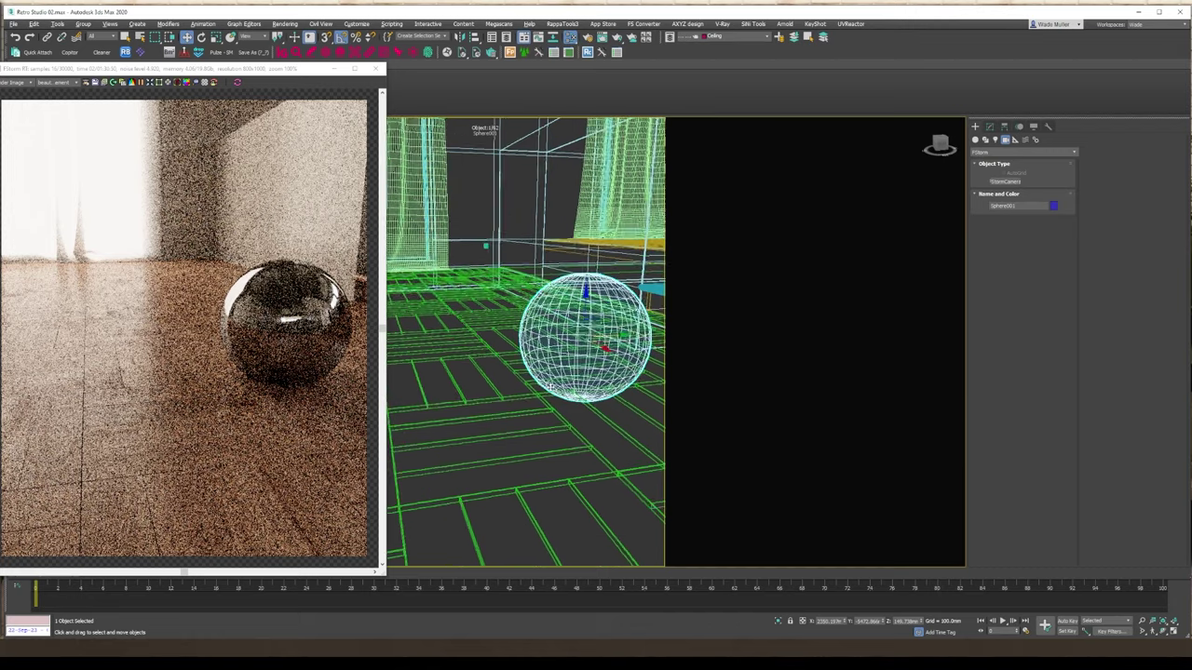
Clone the sphere as a single copy placed beside the original on the floor.
alt+middle_drag(560, 389, 549, 383)
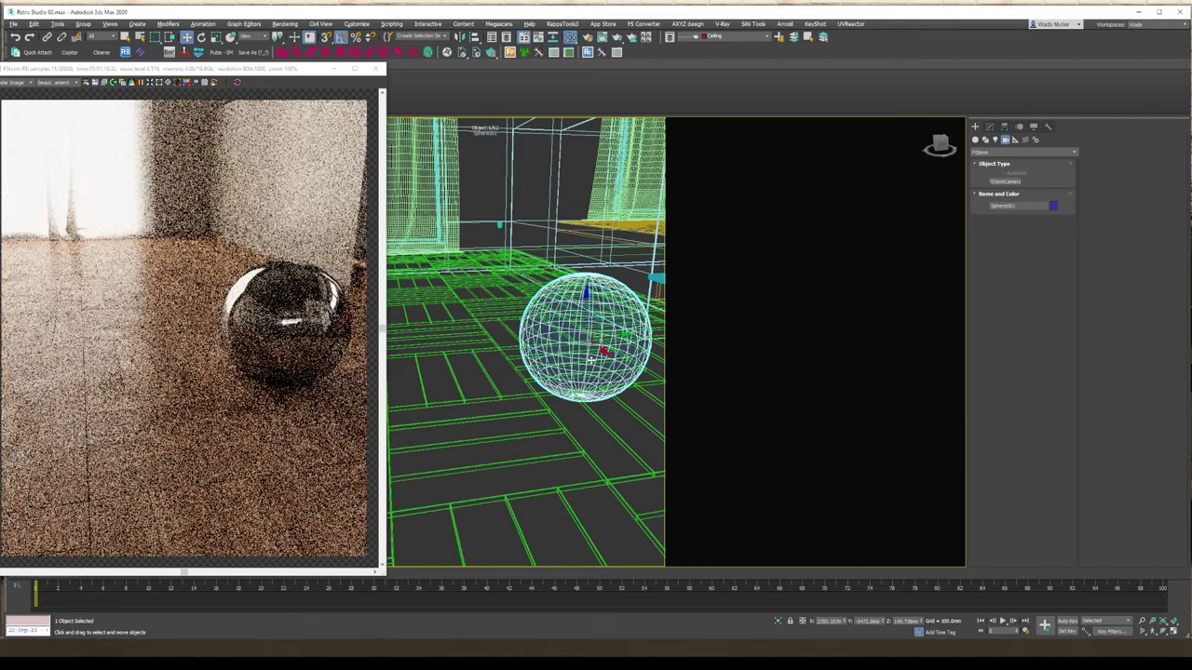
shift+drag(607, 334, 476, 348)
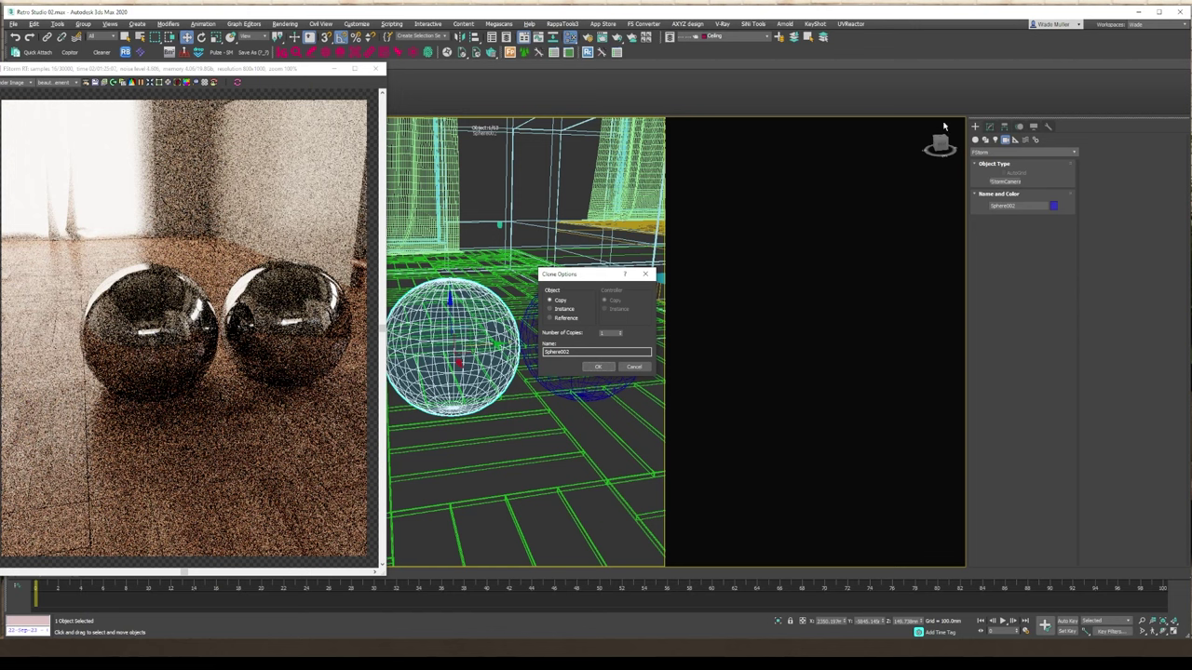
click(598, 367)
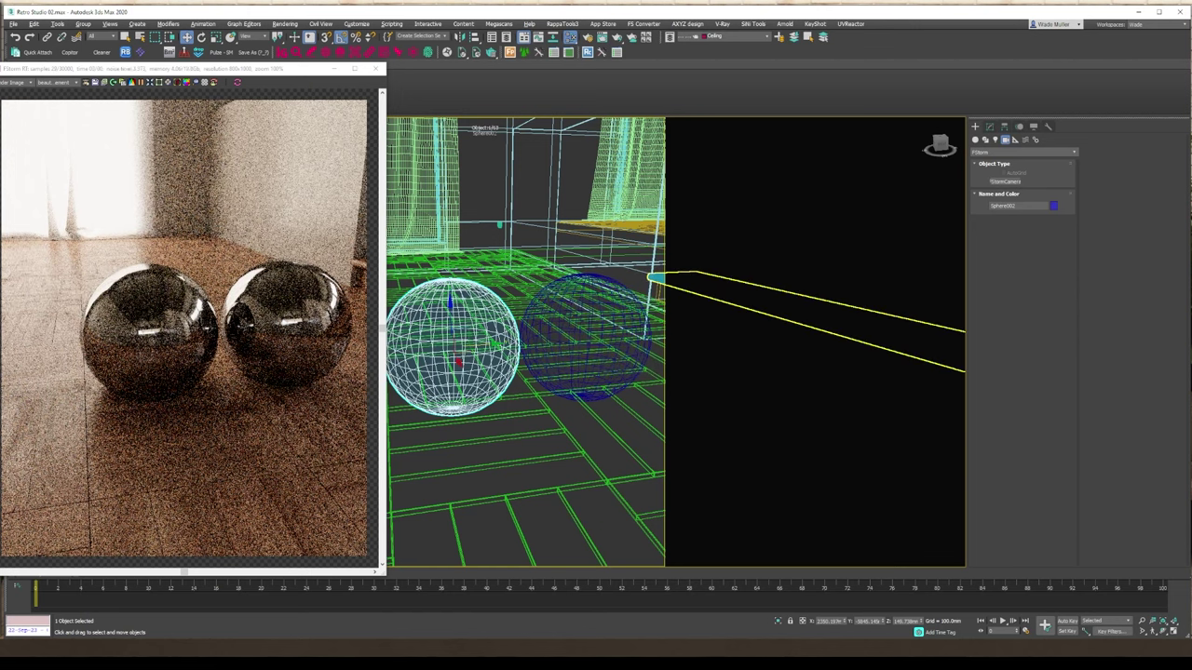
Create a new default FStorm material and assign it to the copied sphere.
key(m)
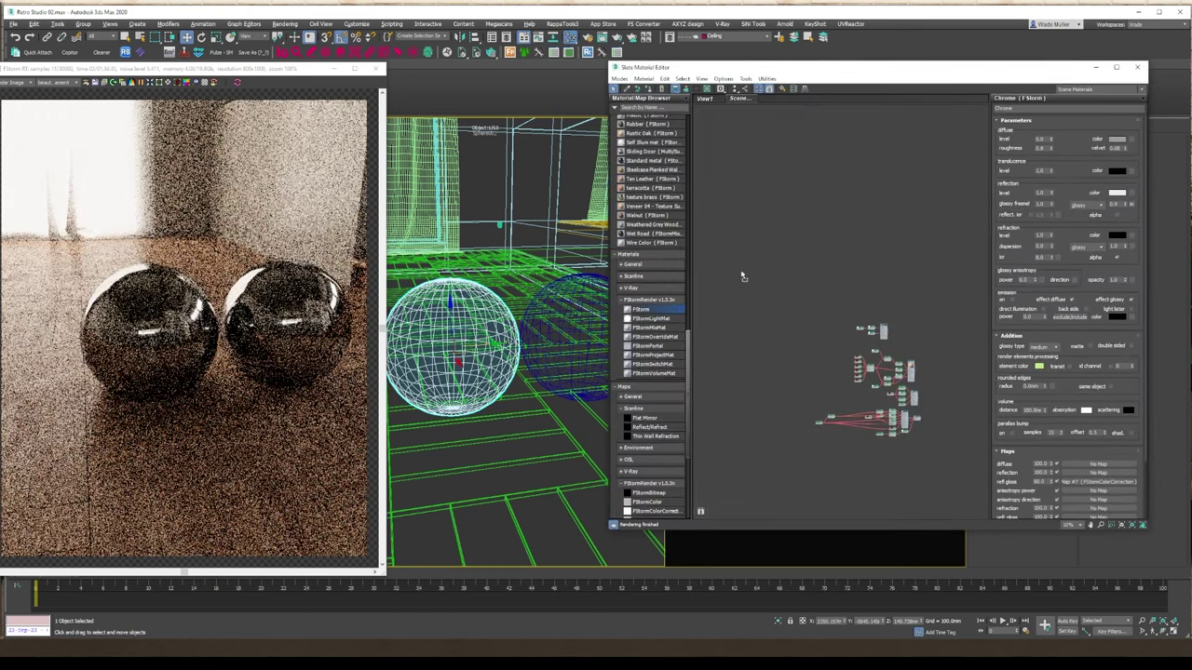
drag(743, 277, 766, 264)
double_click(766, 264)
scroll(766, 264, up, 10)
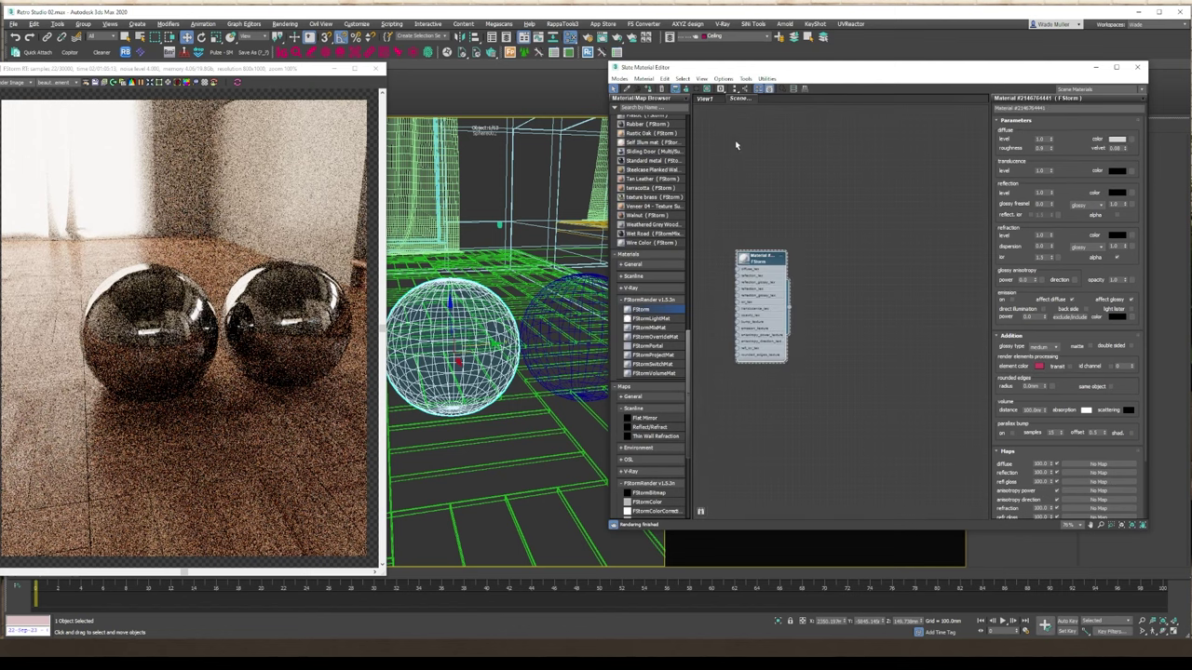
click(647, 90)
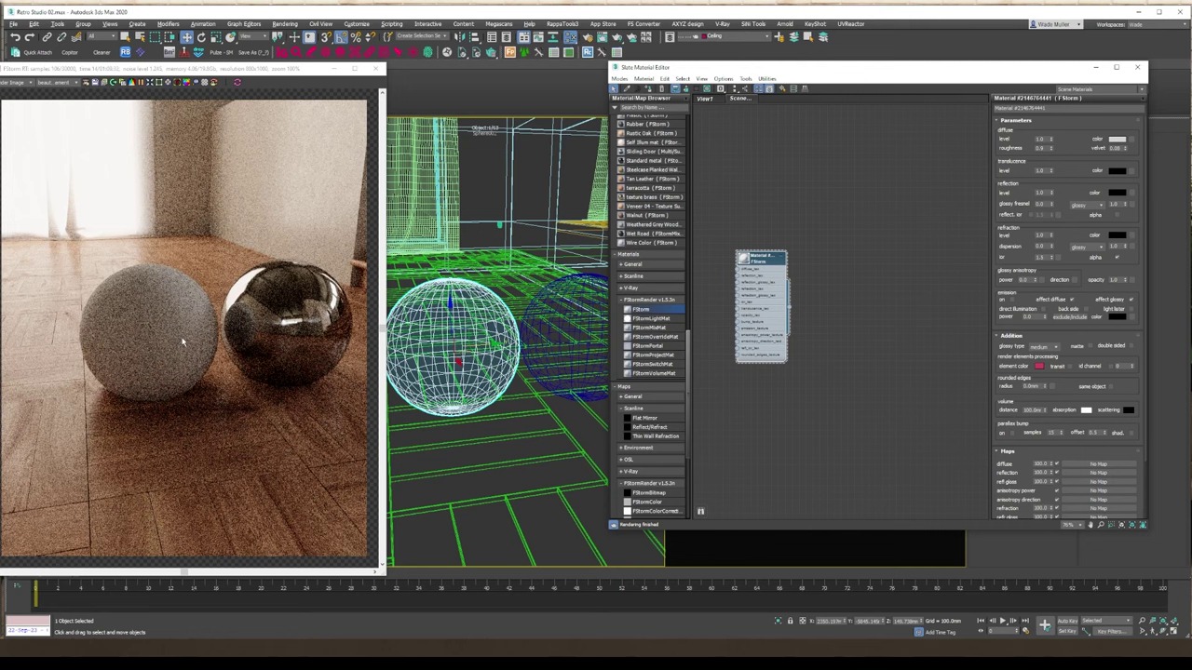
Load the scene's Self Illum mat into the material graph and assign it to the copied sphere.
alt+middle_drag(462, 380, 519, 375)
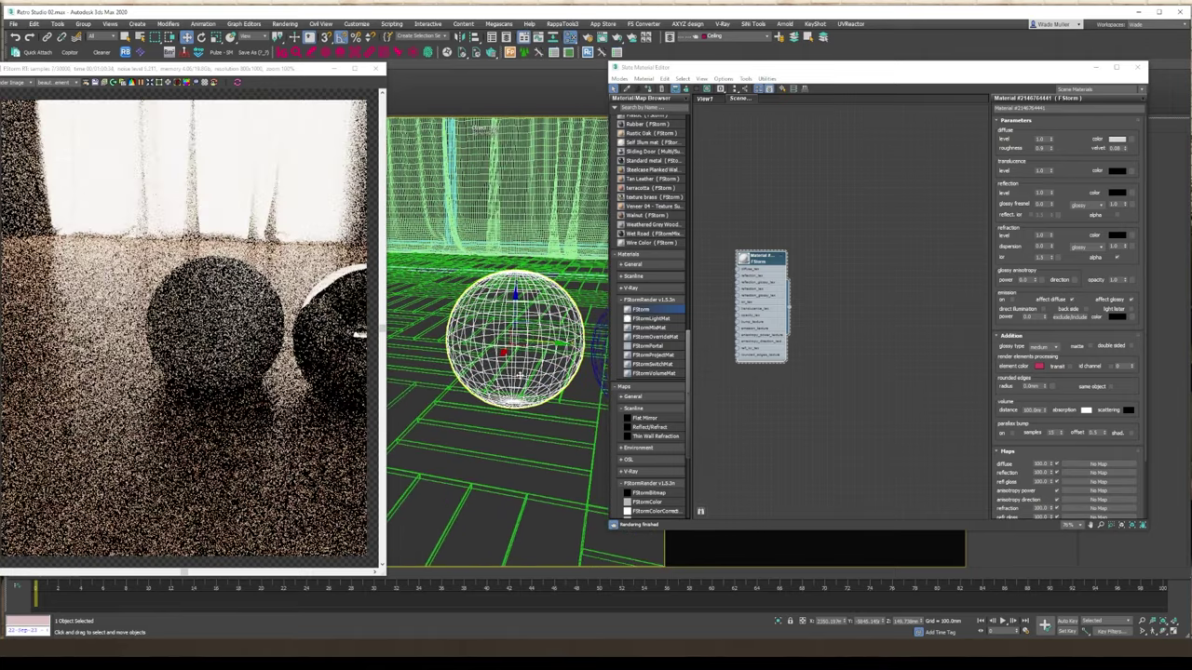
alt+middle_drag(519, 376, 564, 384)
scroll(675, 279, up, 6)
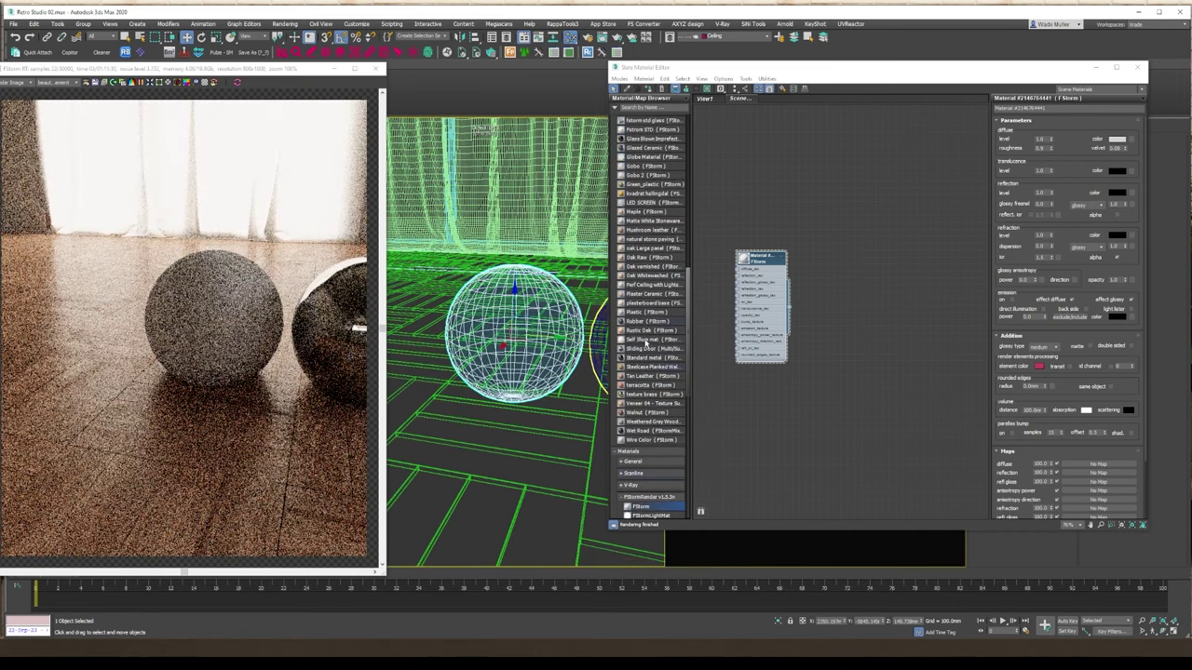
double_click(644, 340)
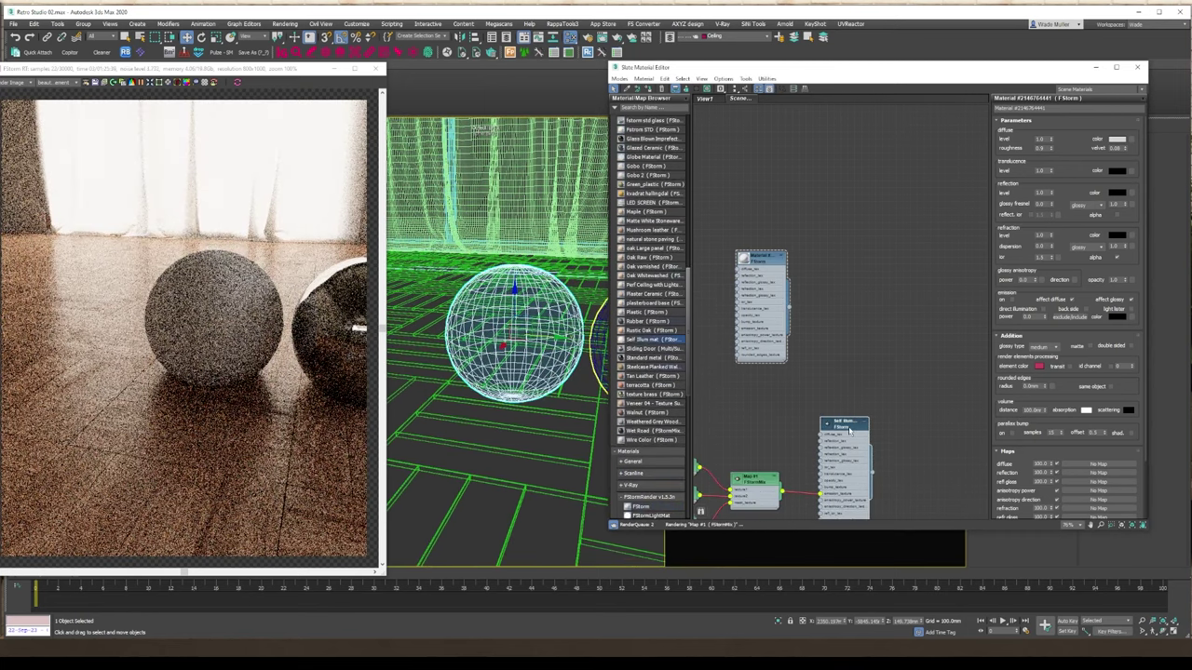
click(649, 89)
middle_drag(455, 433, 497, 383)
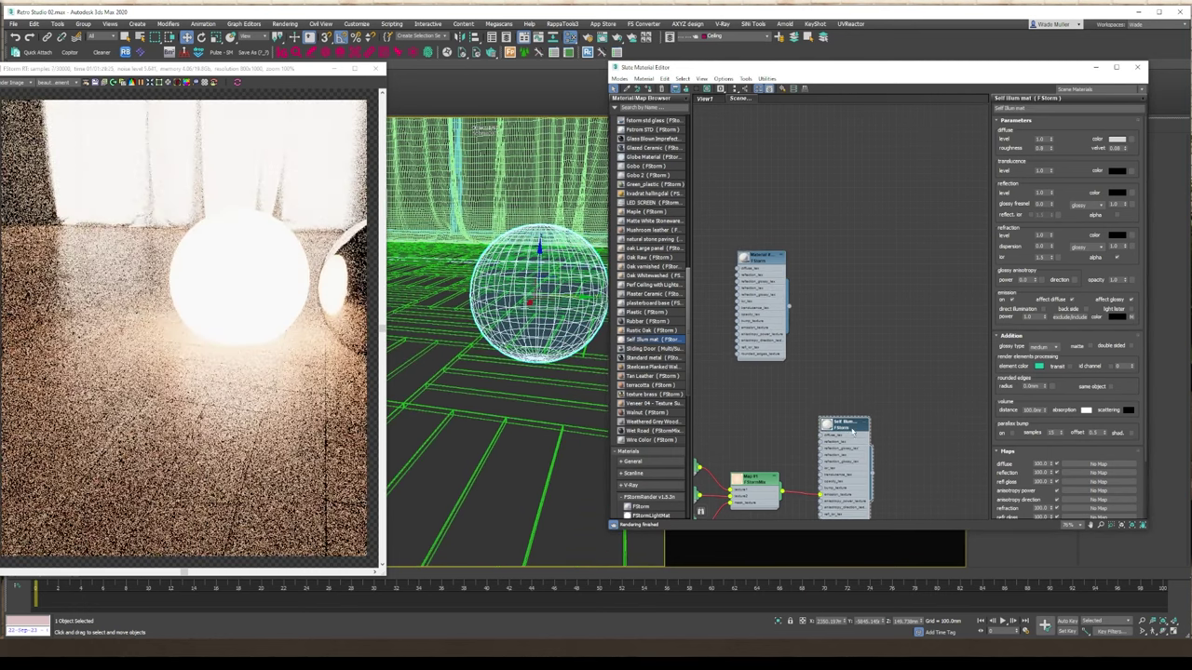
Set the Self Illum mat's emission power to 0.1 and inspect the sphere's glow on the floor in the render.
scroll(1077, 394, down, 2)
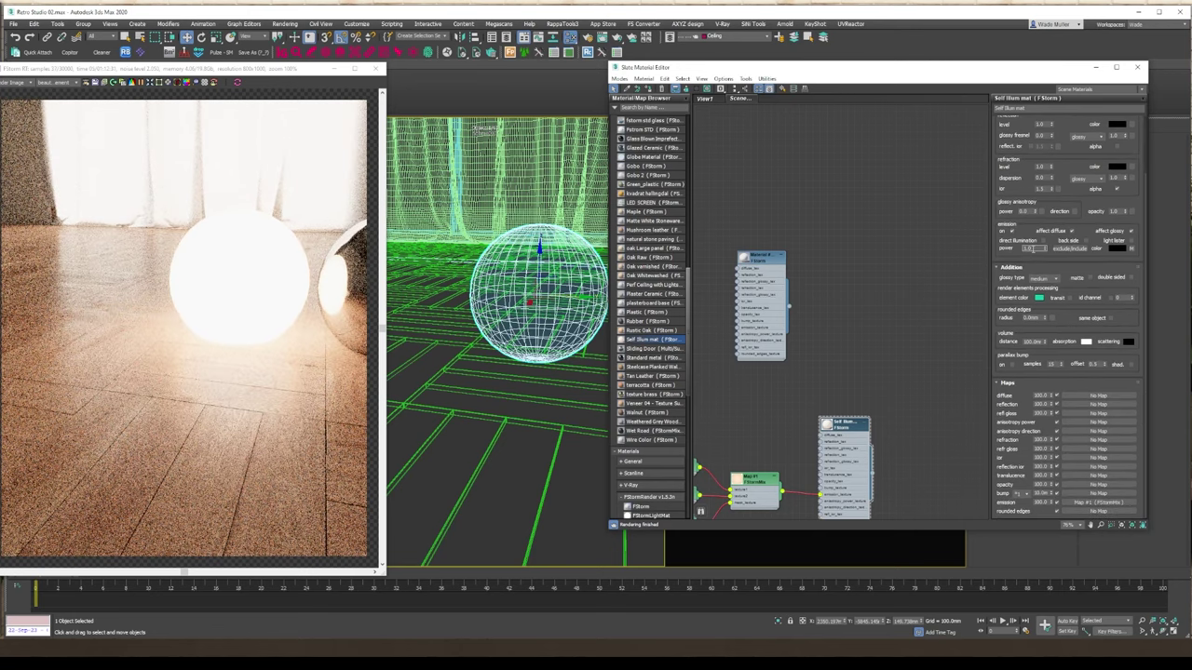
text(.1)
key(Return)
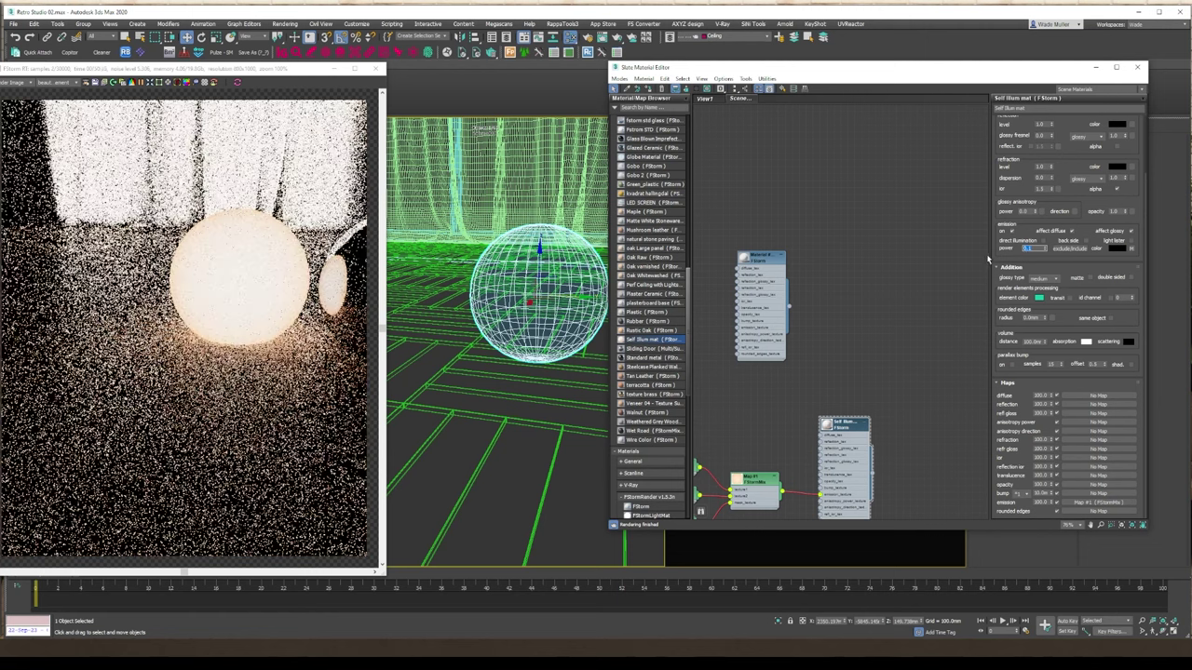
scroll(267, 357, up, 5)
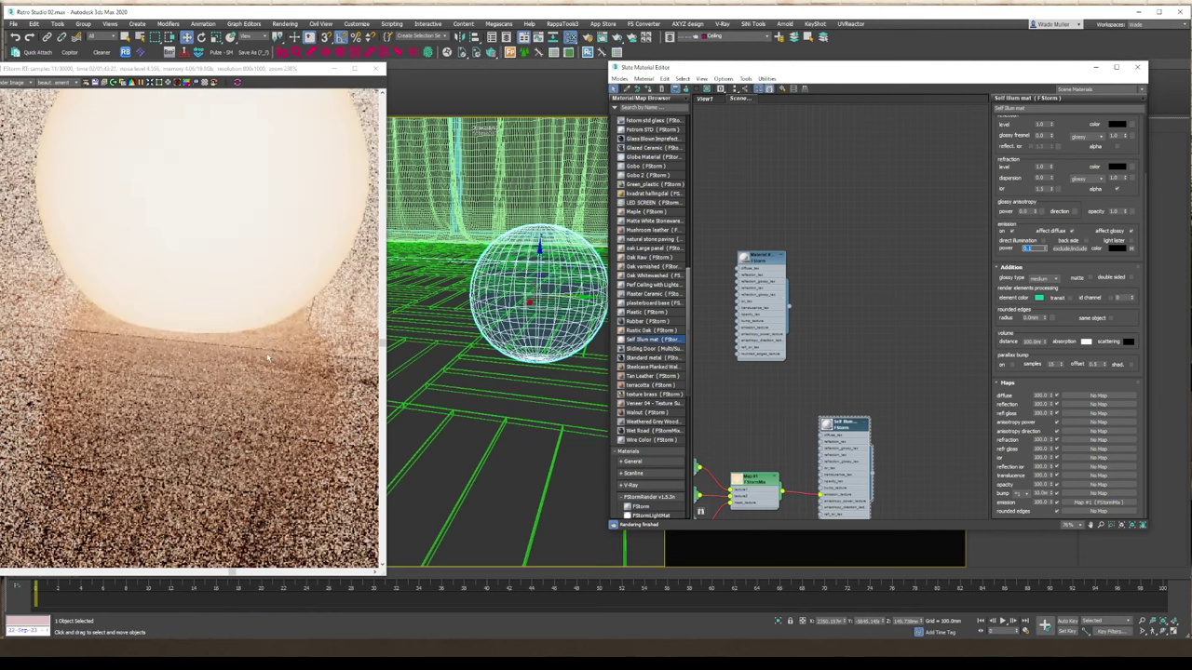
scroll(267, 358, down, 6)
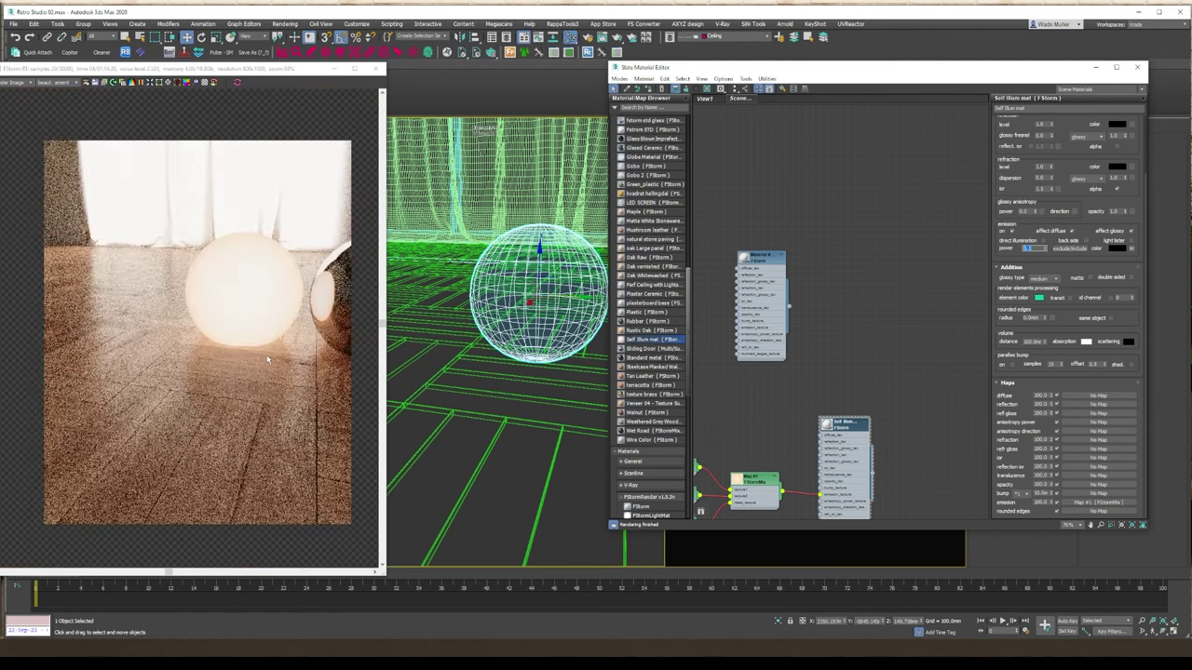
mouse_move(267, 357)
middle_down()
mouse_move(246, 387)
mouse_move(275, 360)
middle_up()
scroll(246, 388, up, 1)
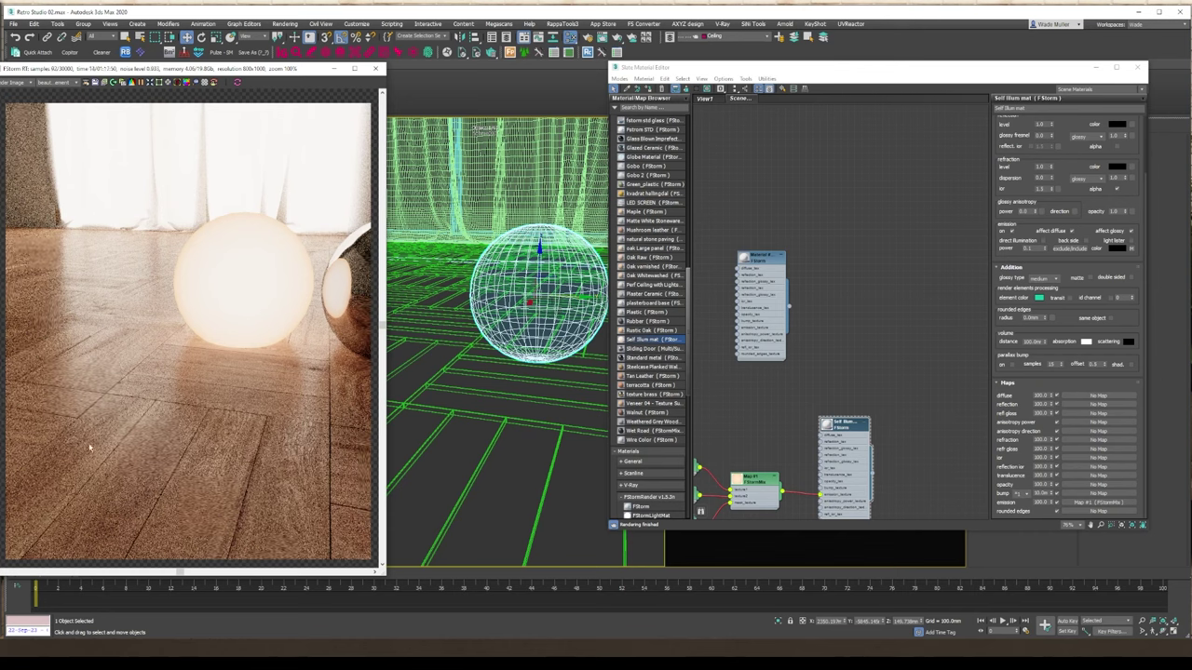
Delete the self-illuminated sphere and bring the whole interactive render window into view.
middle_drag(557, 325, 553, 302)
key(Delete)
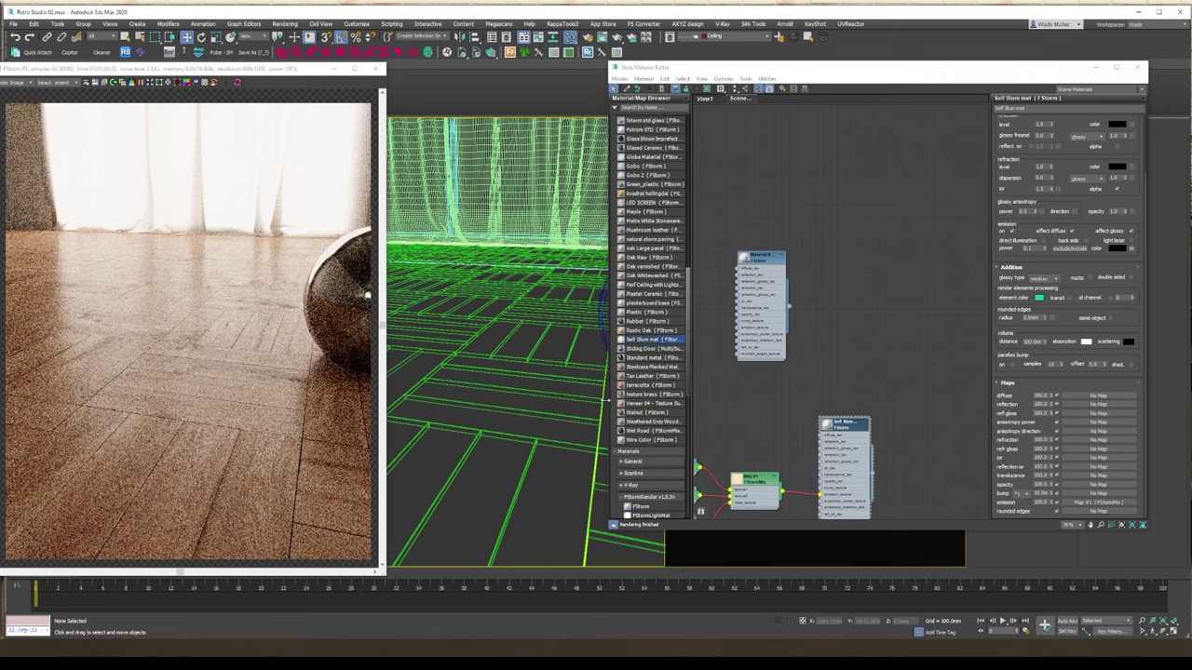
middle_drag(511, 351, 512, 383)
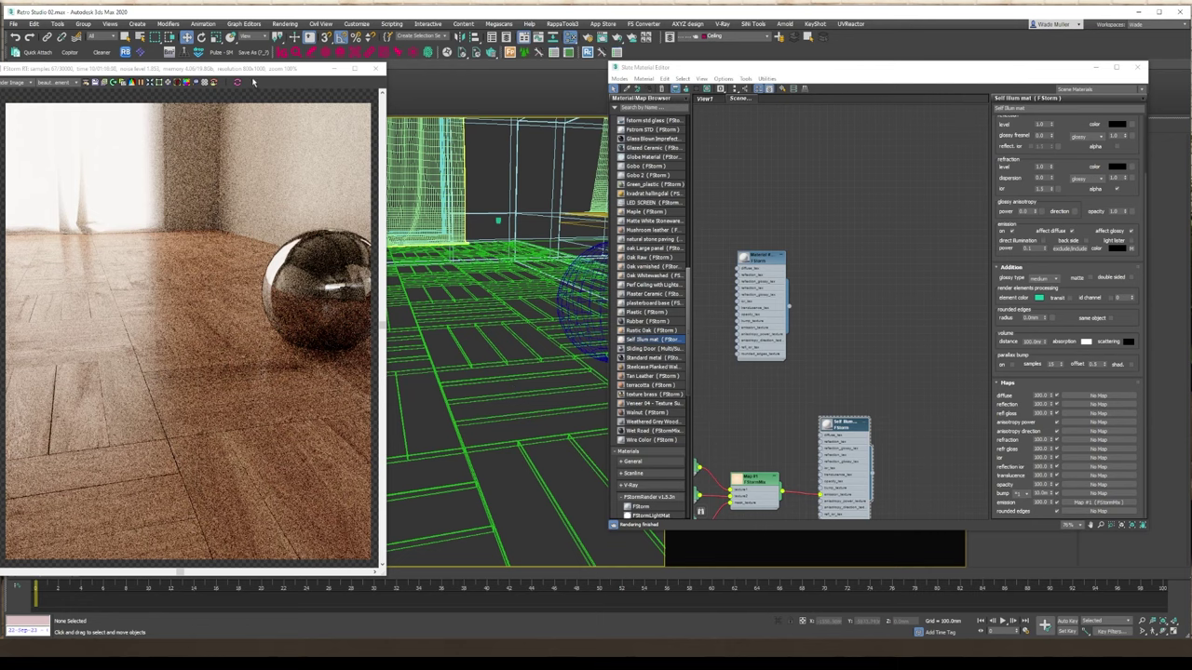
drag(244, 74, 274, 72)
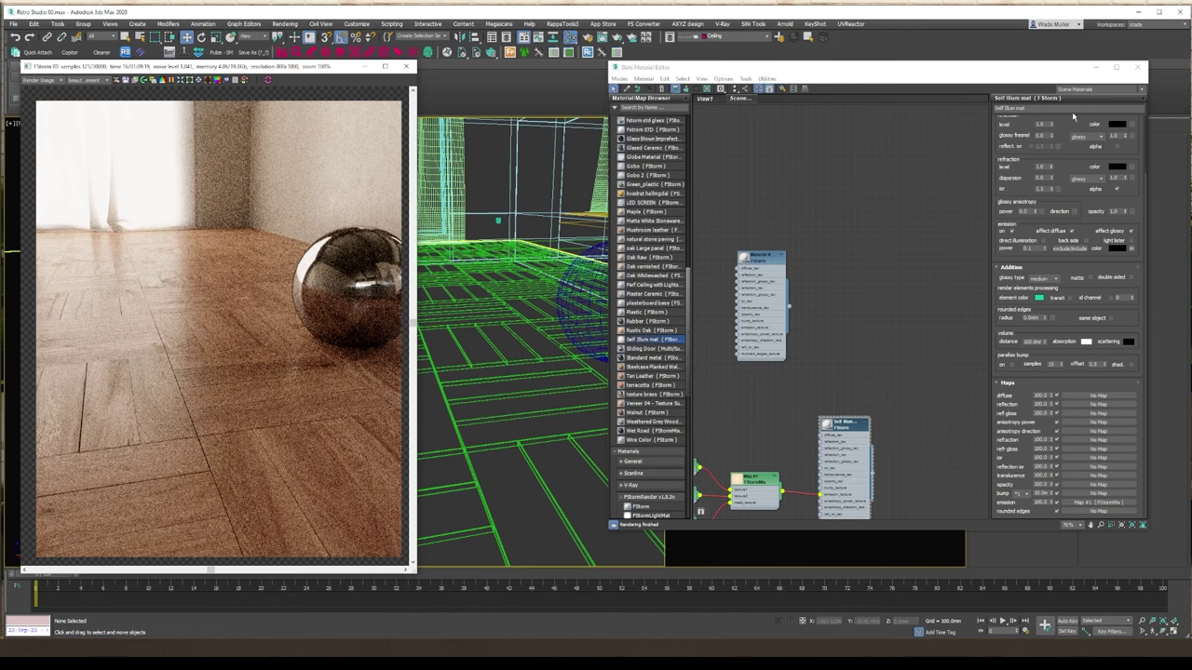
Review the Environment and Tone Mapping settings in the FStorm render setup against the interactive render of the sphere.
click(1143, 68)
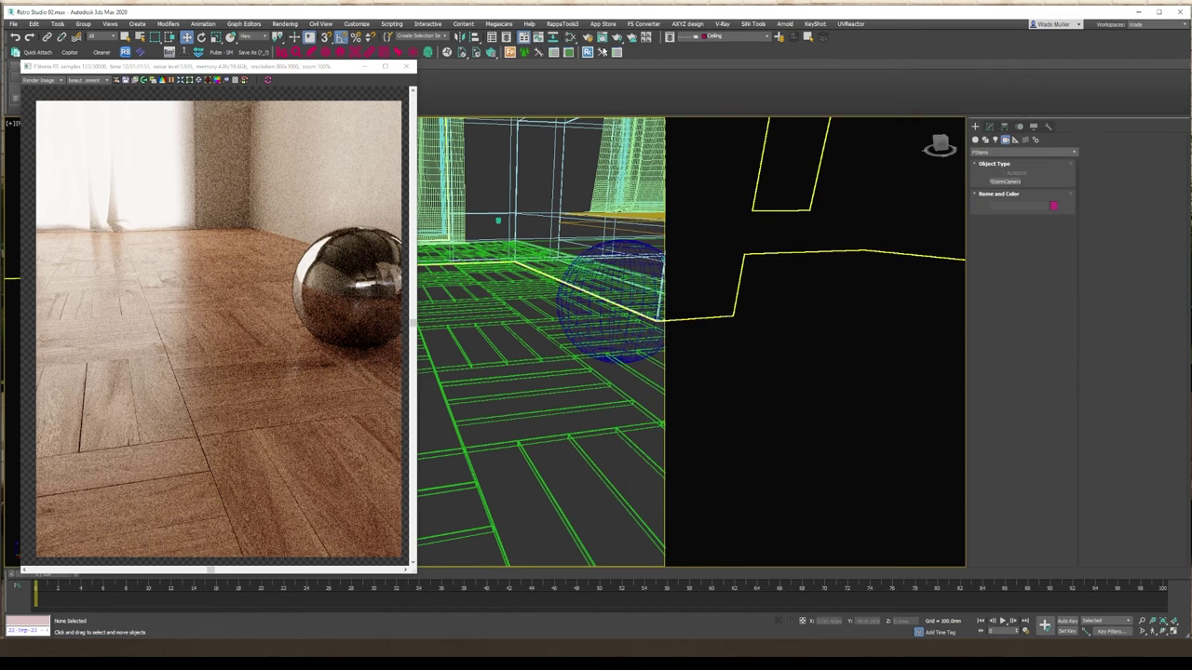
key(F10)
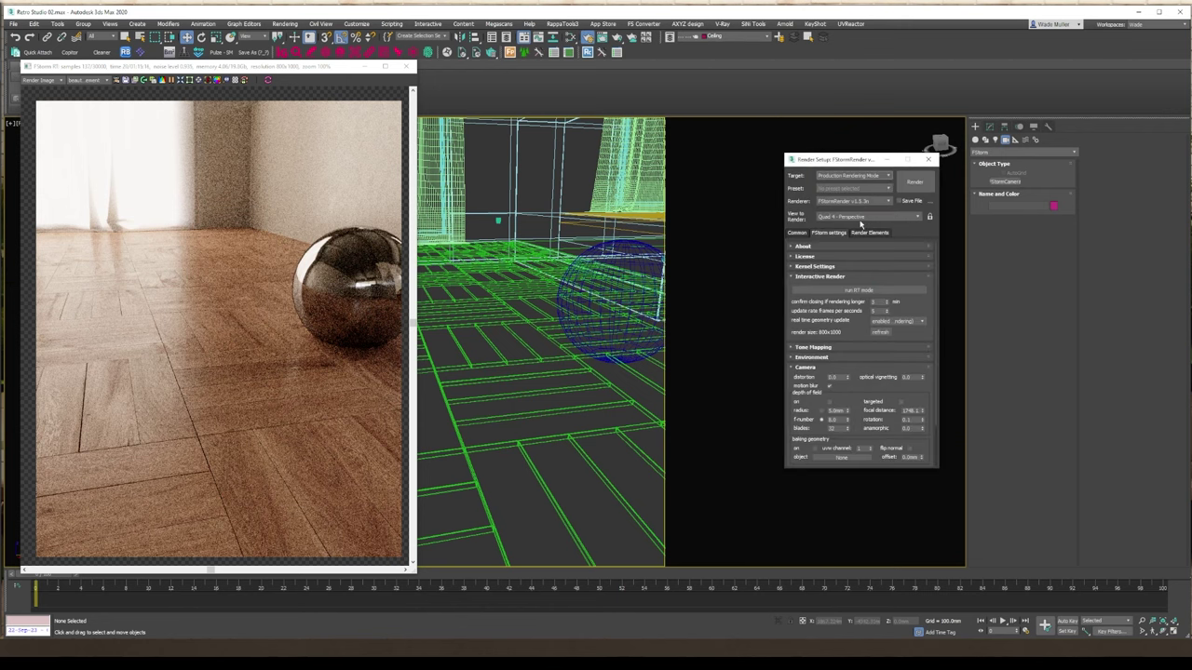
drag(856, 165, 537, 128)
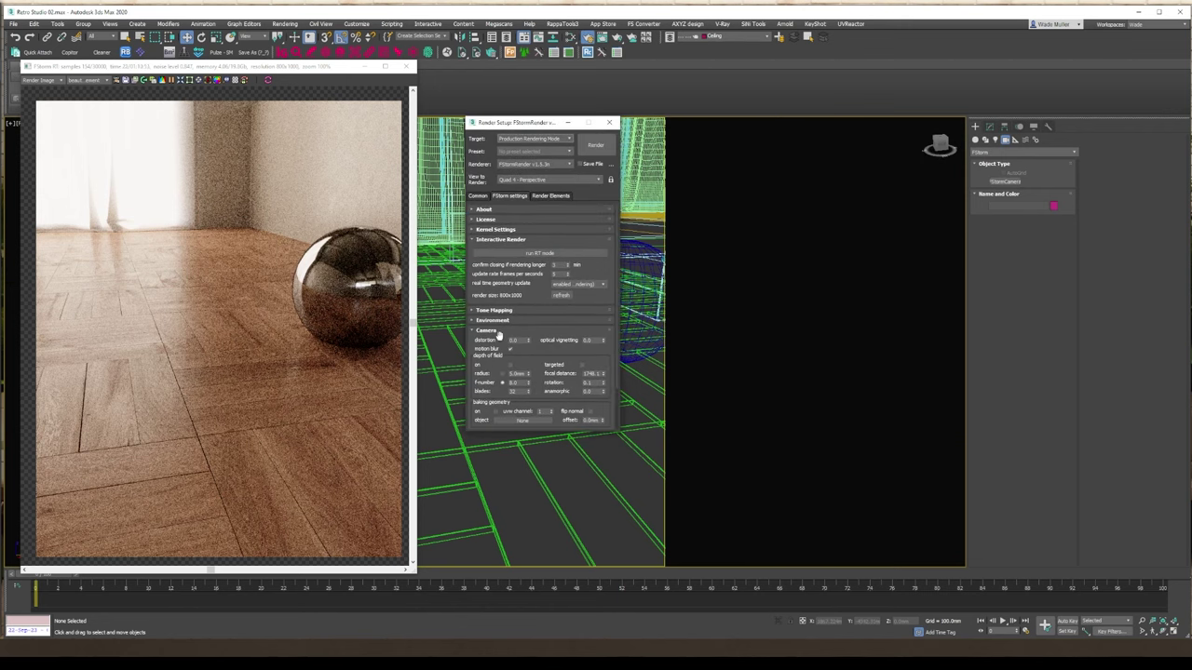
click(502, 320)
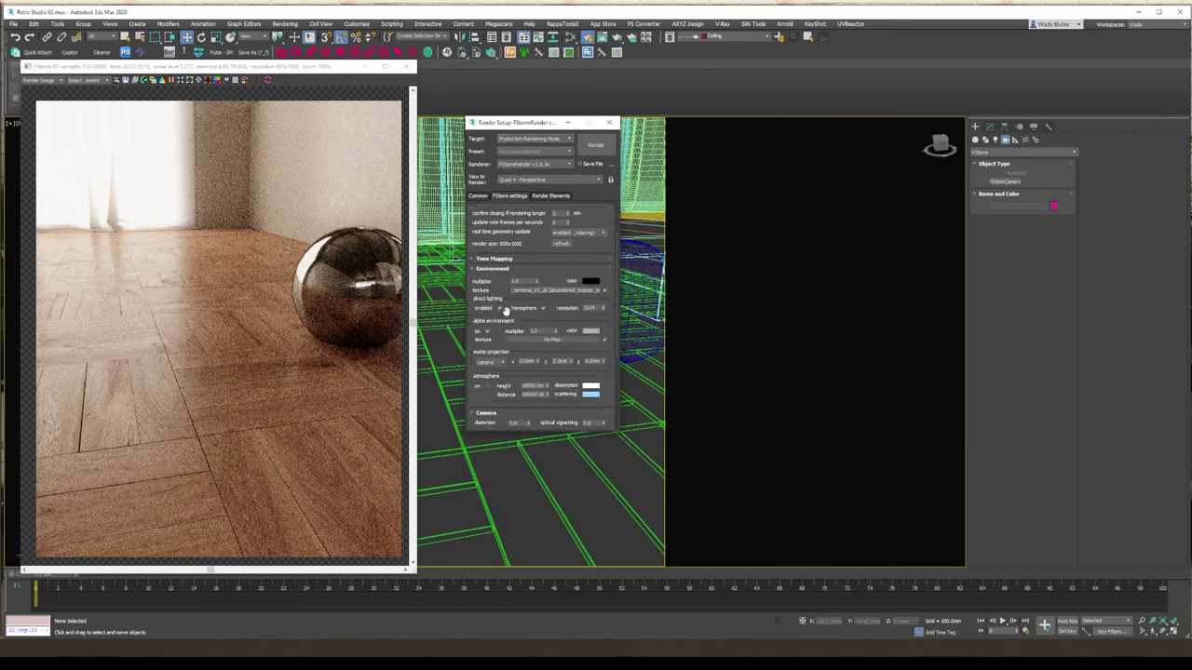
click(496, 258)
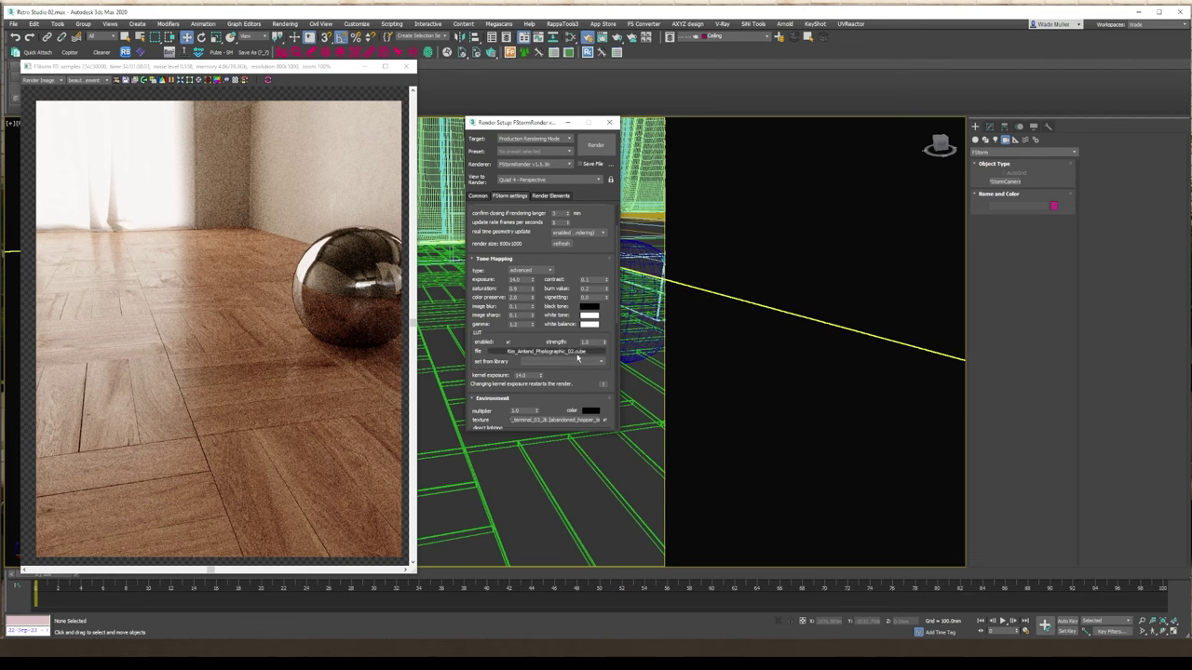
mouse_move(343, 355)
middle_down()
mouse_move(333, 366)
mouse_move(356, 337)
middle_up()
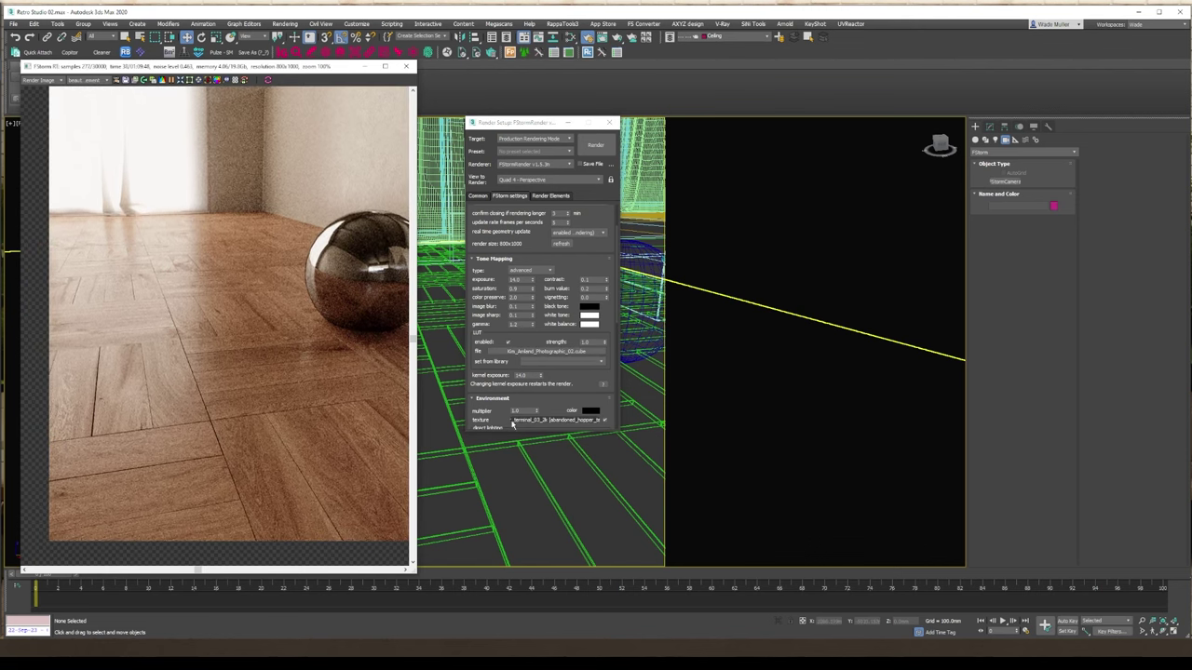
scroll(508, 391, down, 2)
scroll(507, 391, up, 2)
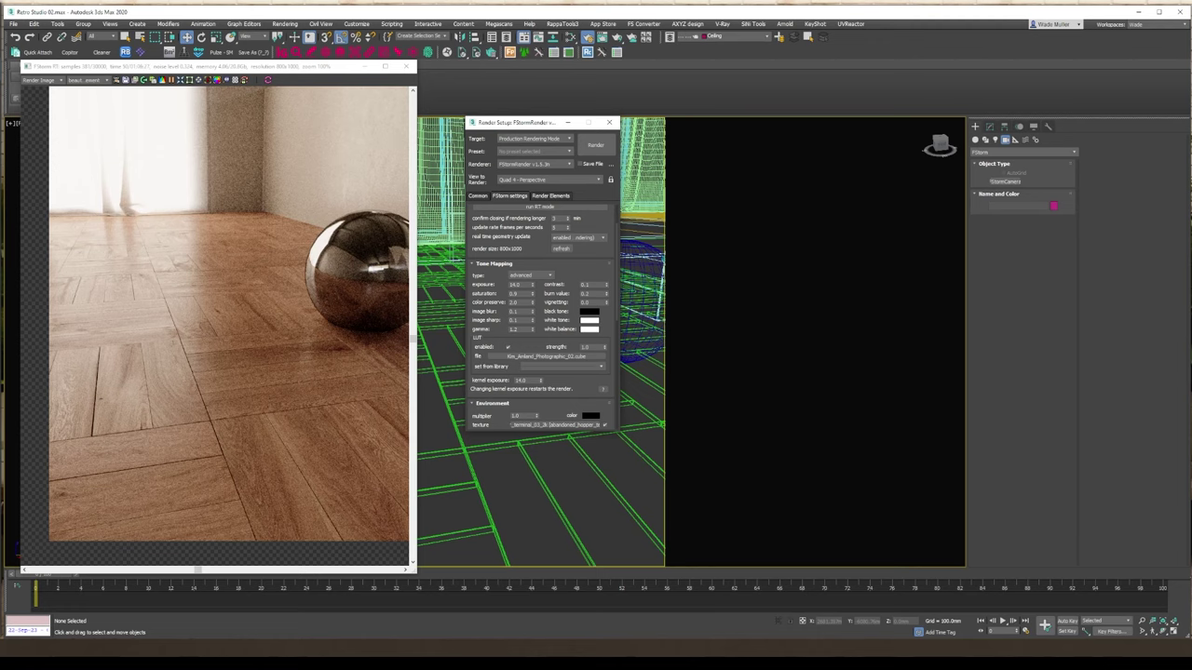
click(610, 123)
Switch the viewport to shaded display and examine the dining table and the drinking glass on it in the interactive render.
key(F3)
mouse_move(645, 321)
middle_down()
mouse_move(617, 377)
mouse_move(487, 417)
mouse_move(545, 406)
mouse_move(533, 470)
mouse_move(603, 348)
mouse_move(569, 401)
mouse_move(549, 406)
middle_up()
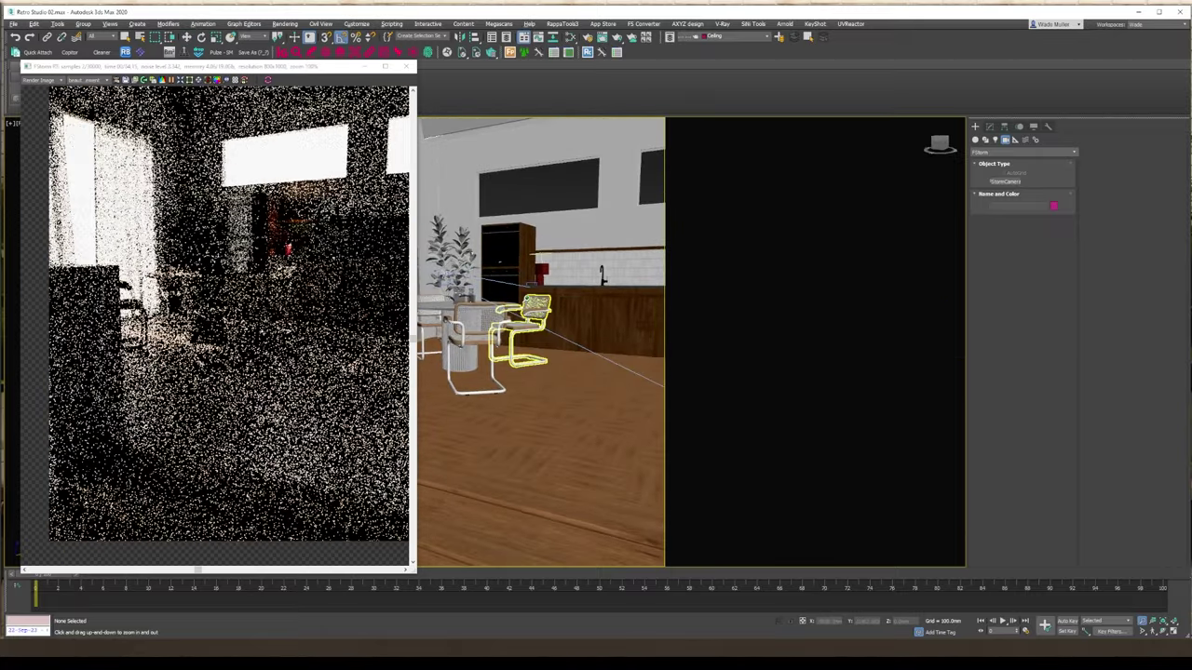
scroll(508, 320, up, 1)
middle_drag(520, 353, 546, 384)
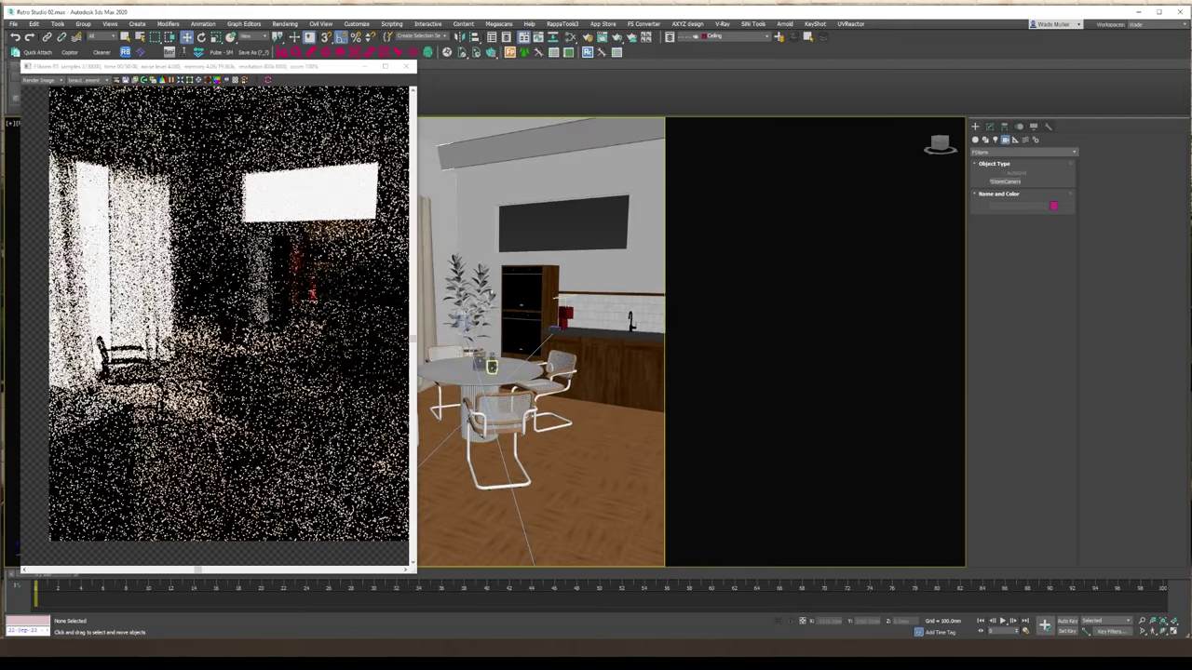
scroll(491, 367, up, 10)
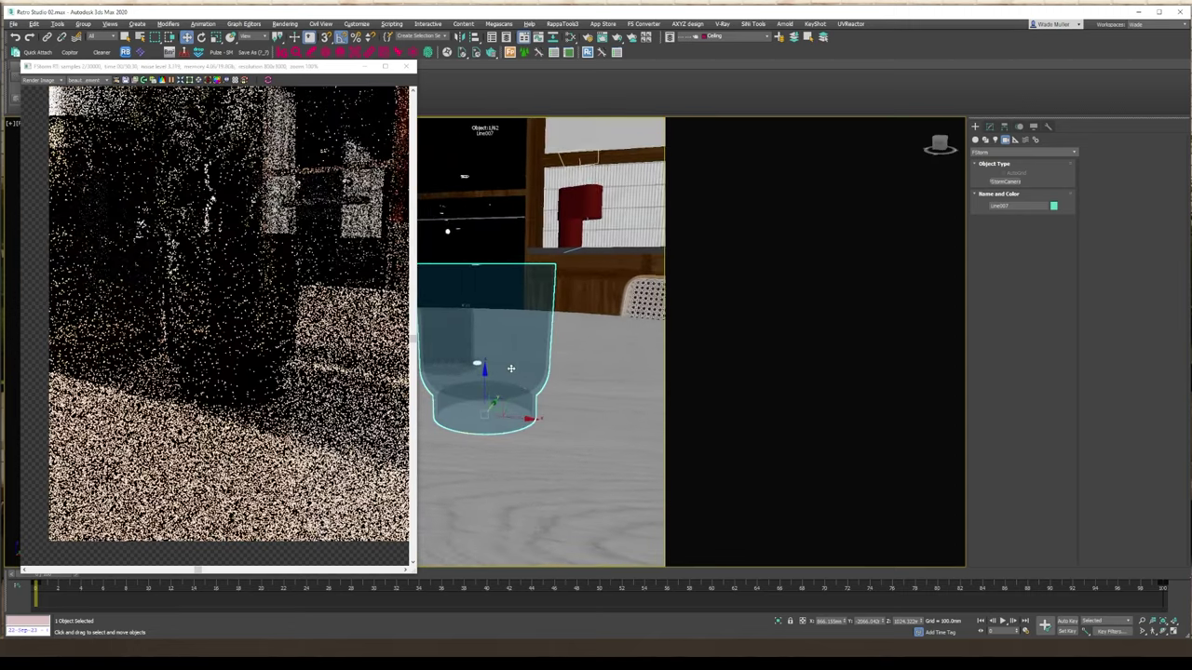
scroll(523, 391, down, 6)
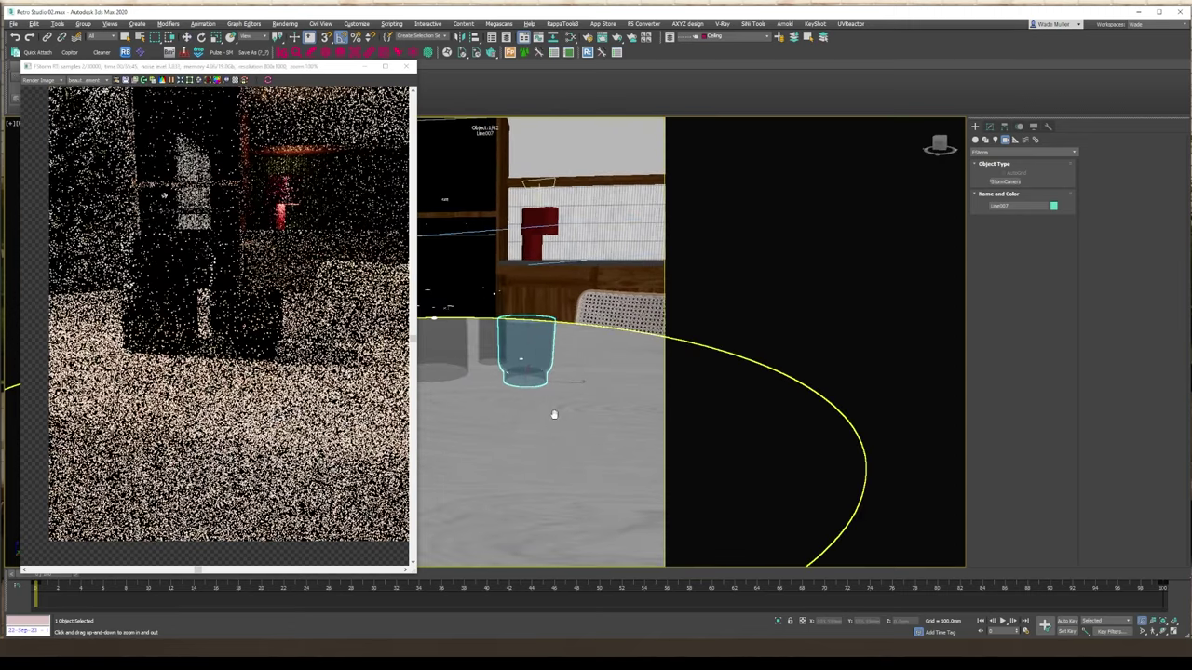
scroll(549, 415, down, 3)
middle_drag(555, 428, 519, 358)
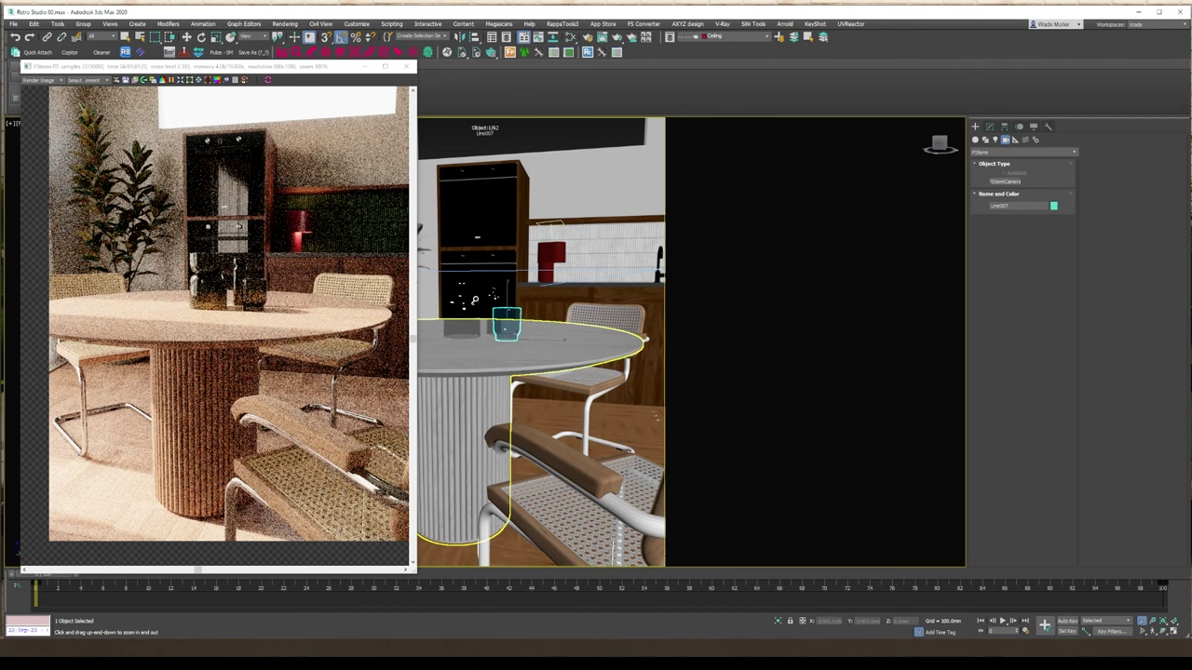
scroll(544, 304, up, 3)
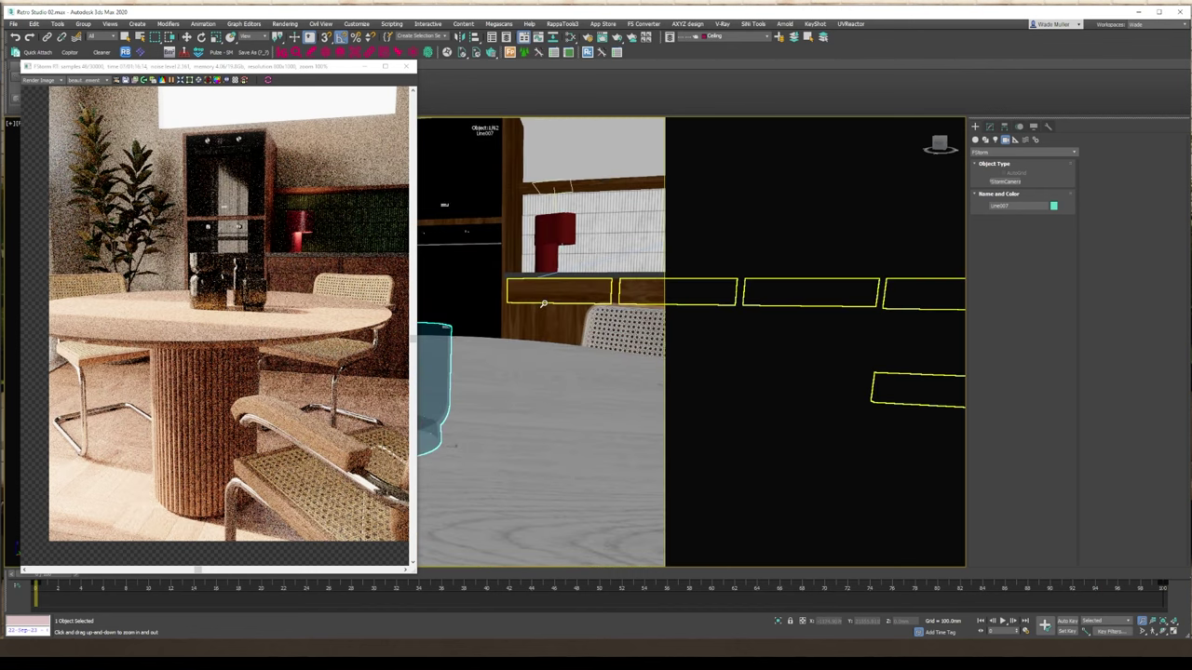
scroll(544, 305, down, 3)
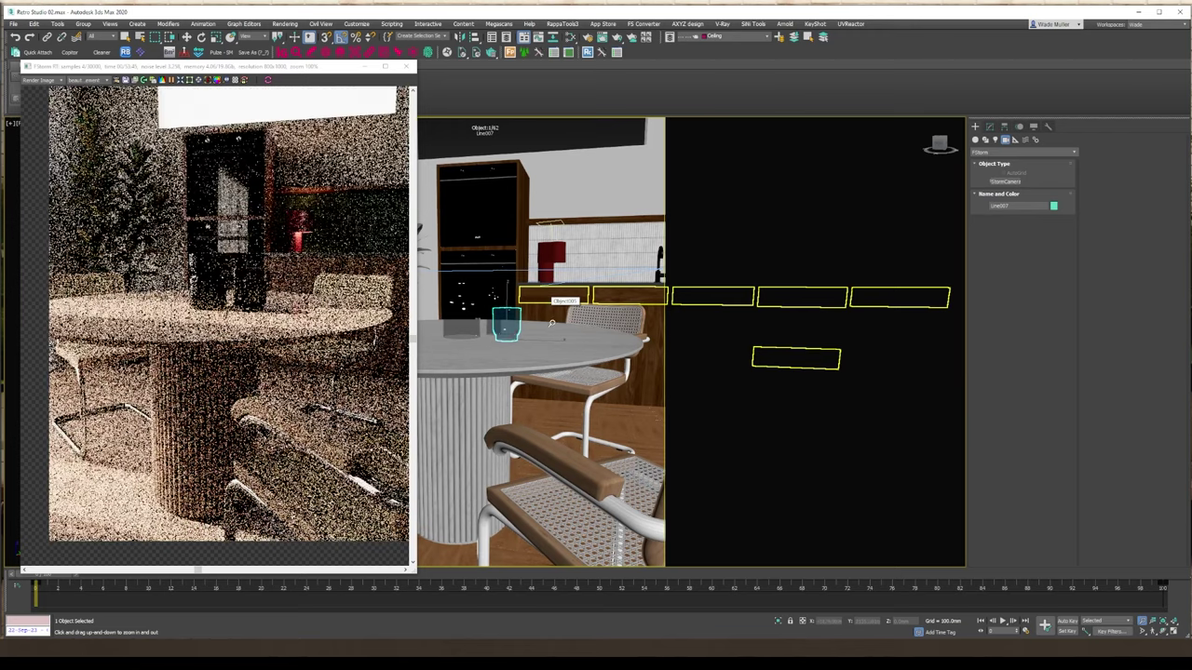
scroll(568, 349, up, 3)
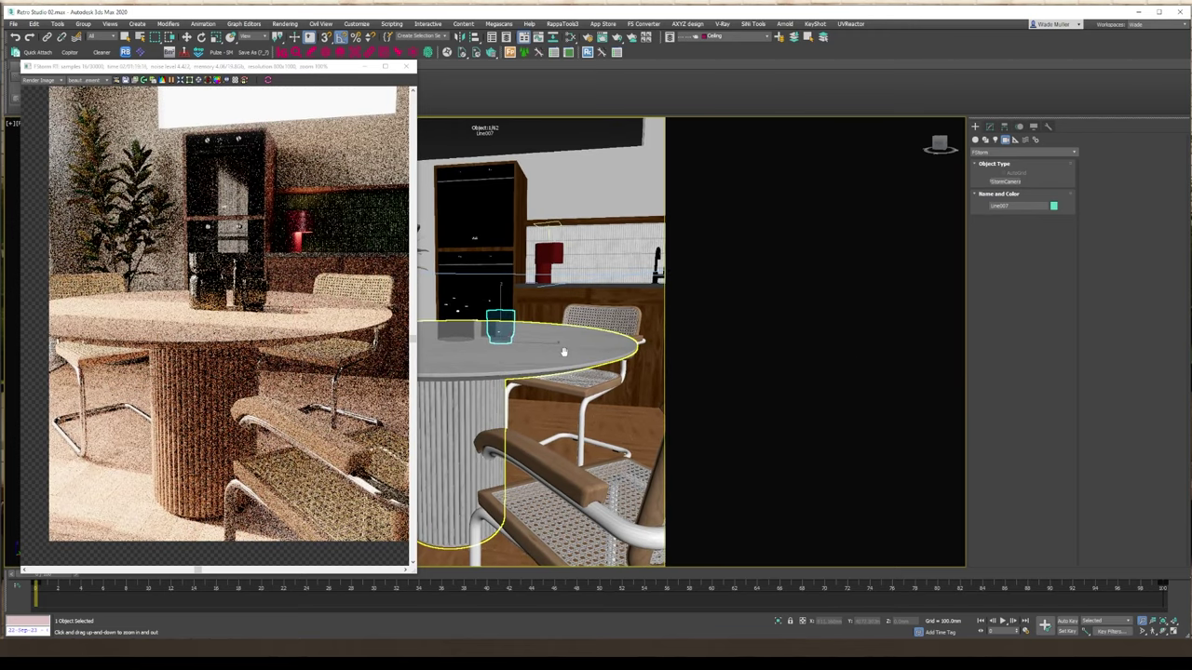
scroll(563, 347, down, 2)
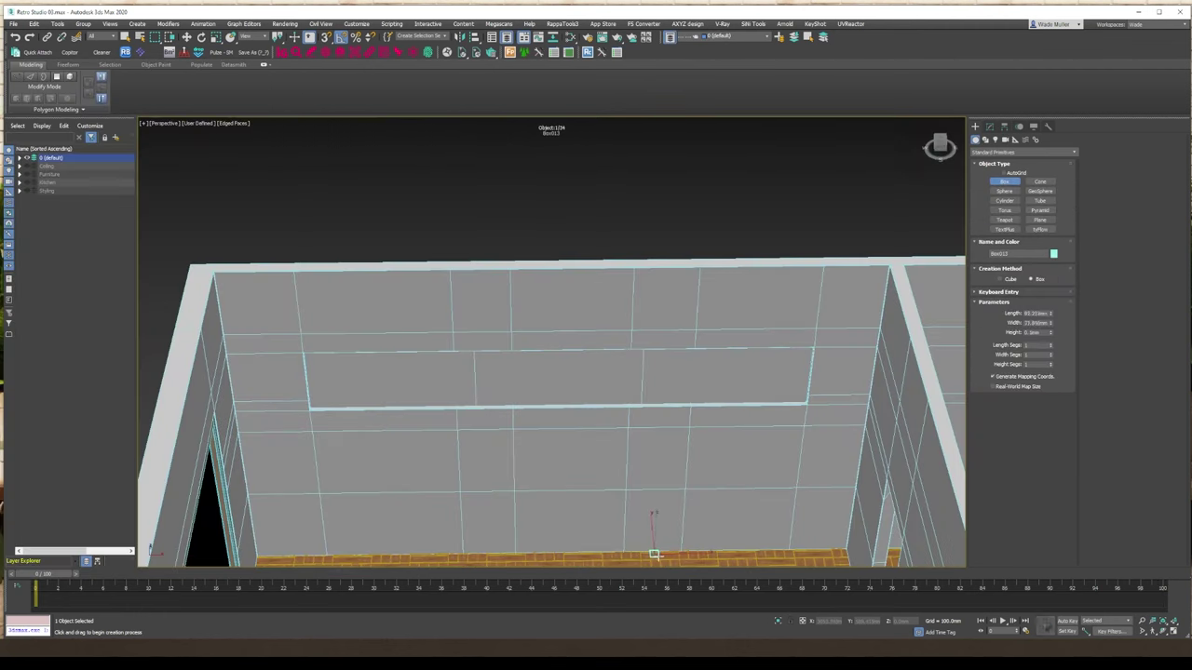
Move the small box into place on the sill of the high window opening, checking its position in wireframe.
key(F3)
scroll(629, 375, up, 5)
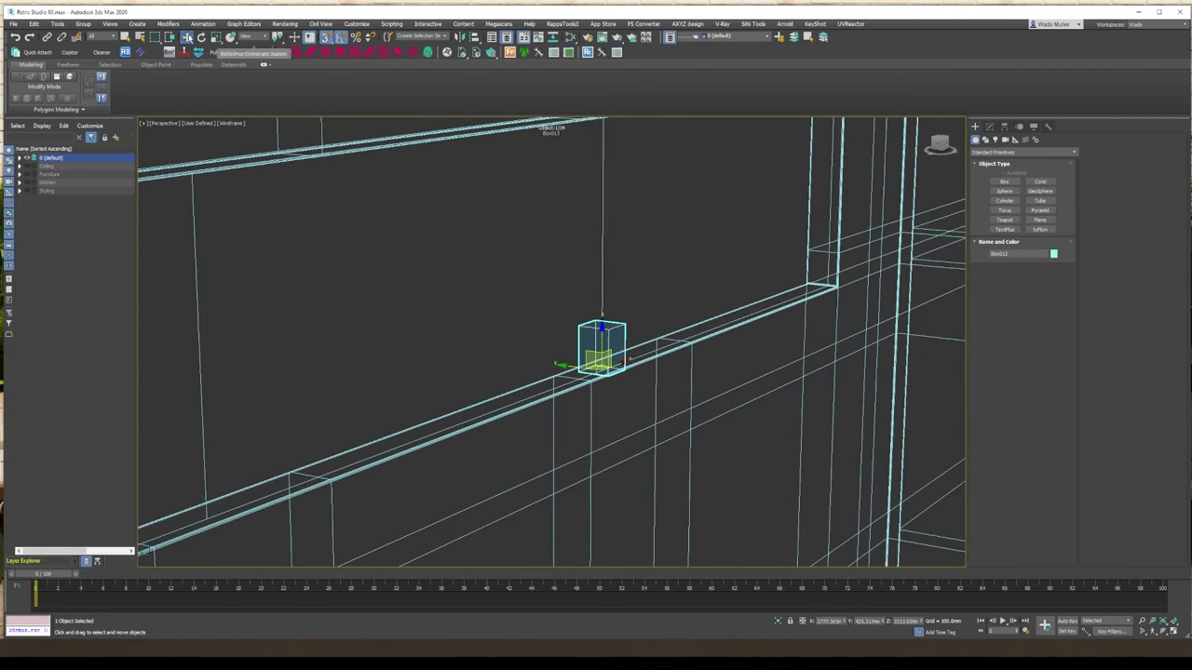
alt+middle_drag(596, 372, 559, 401)
key(F3)
drag(531, 377, 505, 362)
alt+middle_drag(505, 362, 527, 363)
scroll(527, 363, down, 4)
Convert the small box on the window sill to an Editable Poly.
click(989, 127)
right_click(800, 266)
click(839, 401)
key(ctrl+z)
right_click(839, 401)
click(949, 527)
Raise the box's top vertices to the head of the window opening to form a full-height post.
key(1)
drag(279, 272, 525, 354)
alt+middle_drag(525, 355, 521, 328)
scroll(523, 326, up, 2)
drag(507, 318, 515, 189)
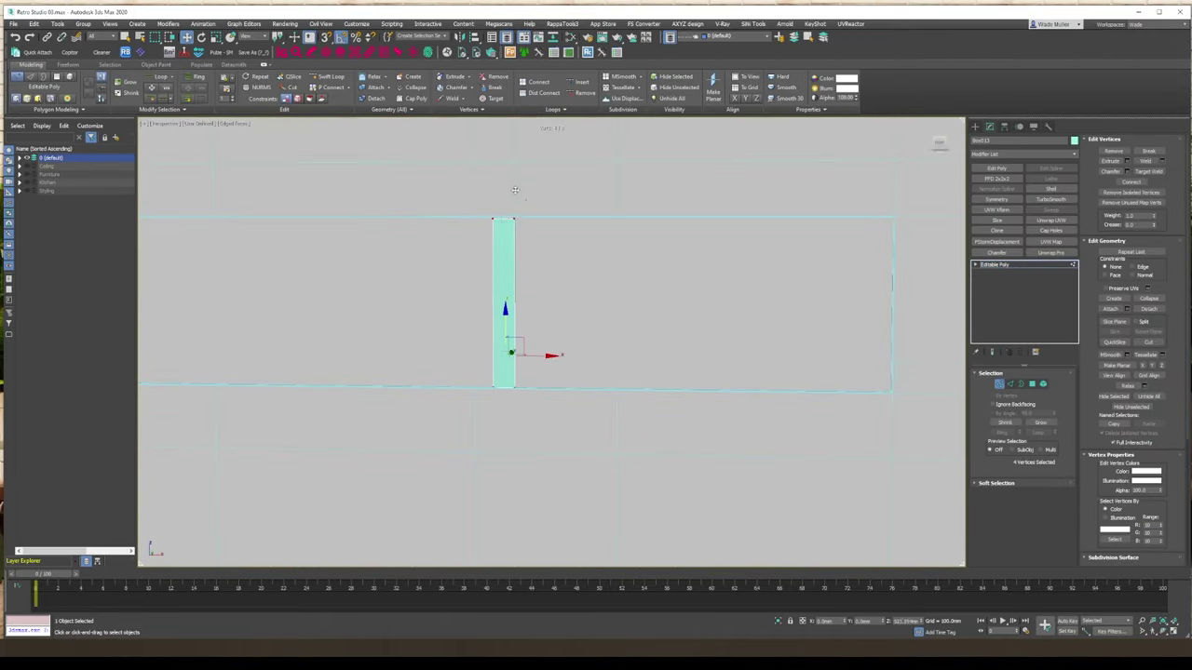
scroll(515, 190, up, 3)
alt+middle_drag(504, 194, 512, 229)
scroll(512, 224, down, 5)
middle_drag(512, 224, 666, 254)
key(1)
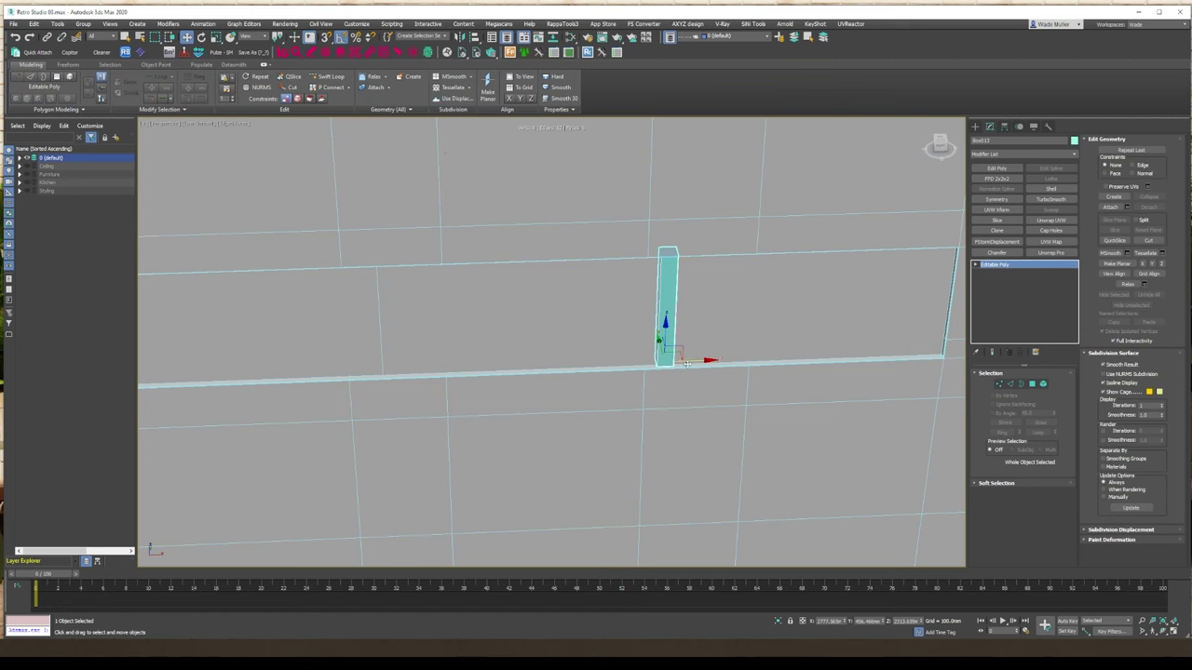
Copy the post along the window opening and snap the copy to the next one-third division.
shift+drag(694, 362, 633, 363)
click(550, 309)
key(Return)
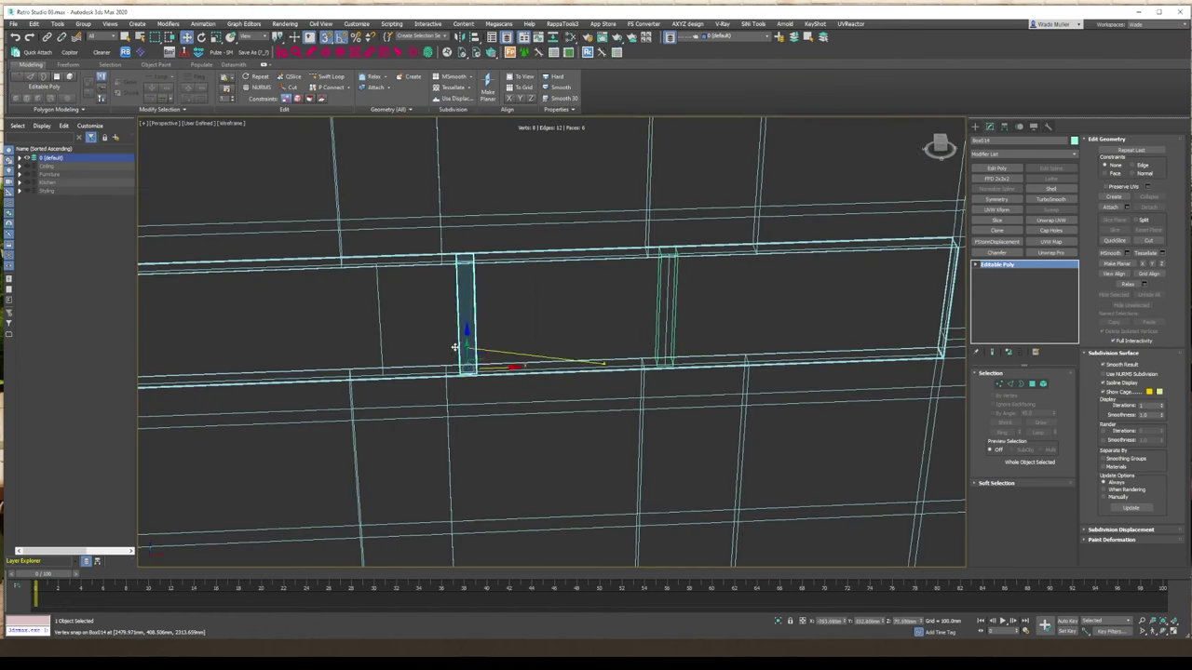
drag(457, 341, 381, 341)
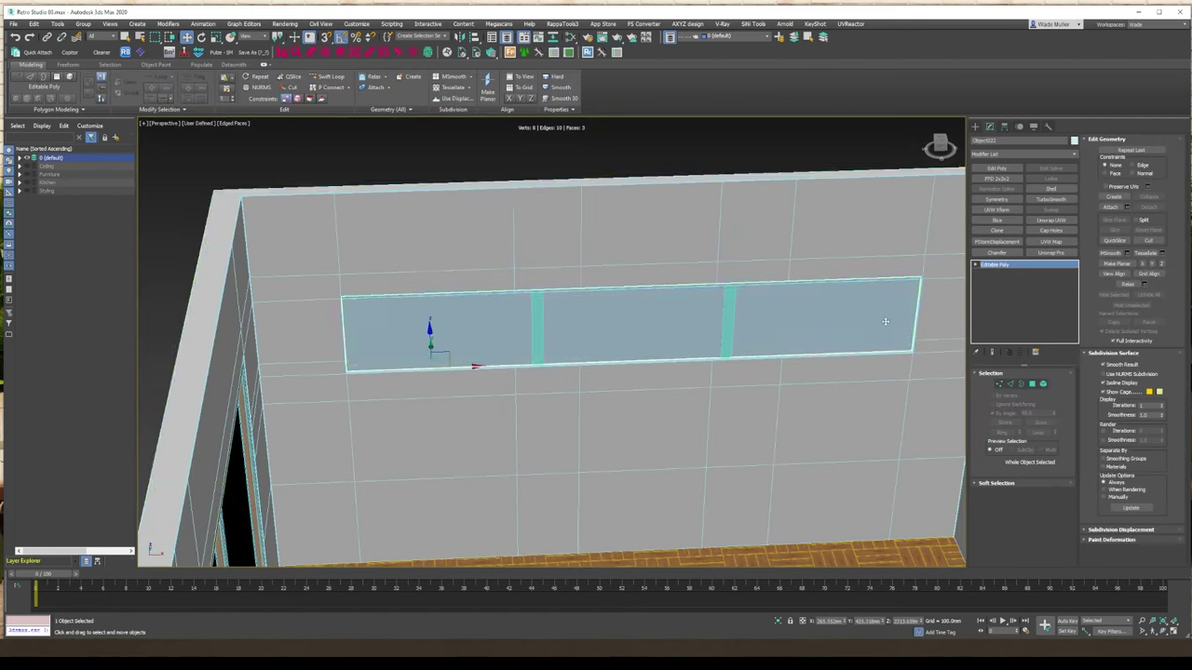
Select the edges of the window pane and connect them with three vertical divisions.
key(4)
key(ctrl+a)
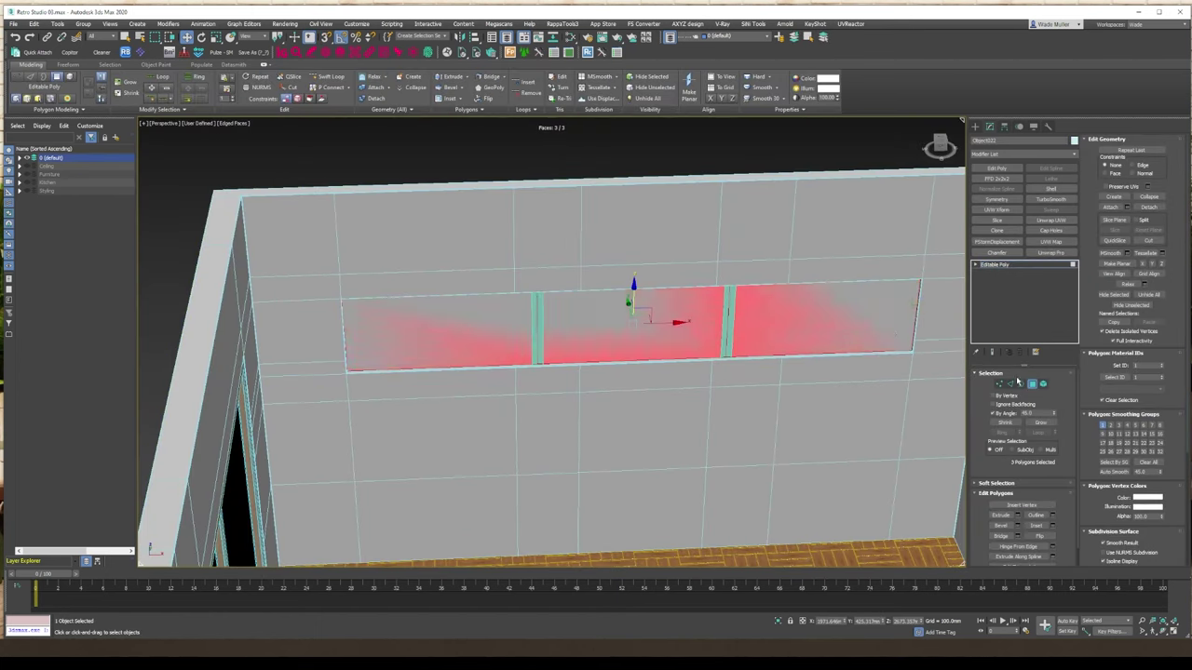
key(2)
drag(917, 313, 549, 301)
key(z)
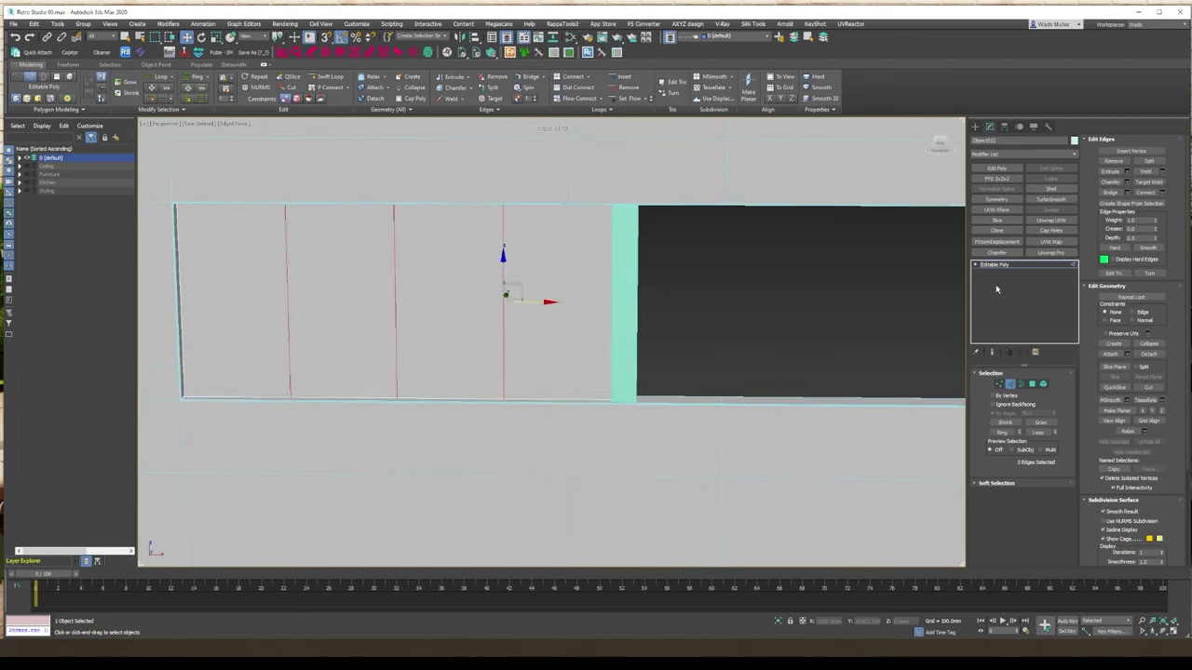
click(1161, 192)
click(559, 349)
Switch to the FStormCamera_001 view and connect the pane's vertical edges with one horizontal division.
scroll(497, 362, down, 3)
alt+middle_drag(497, 362, 521, 307)
key(c)
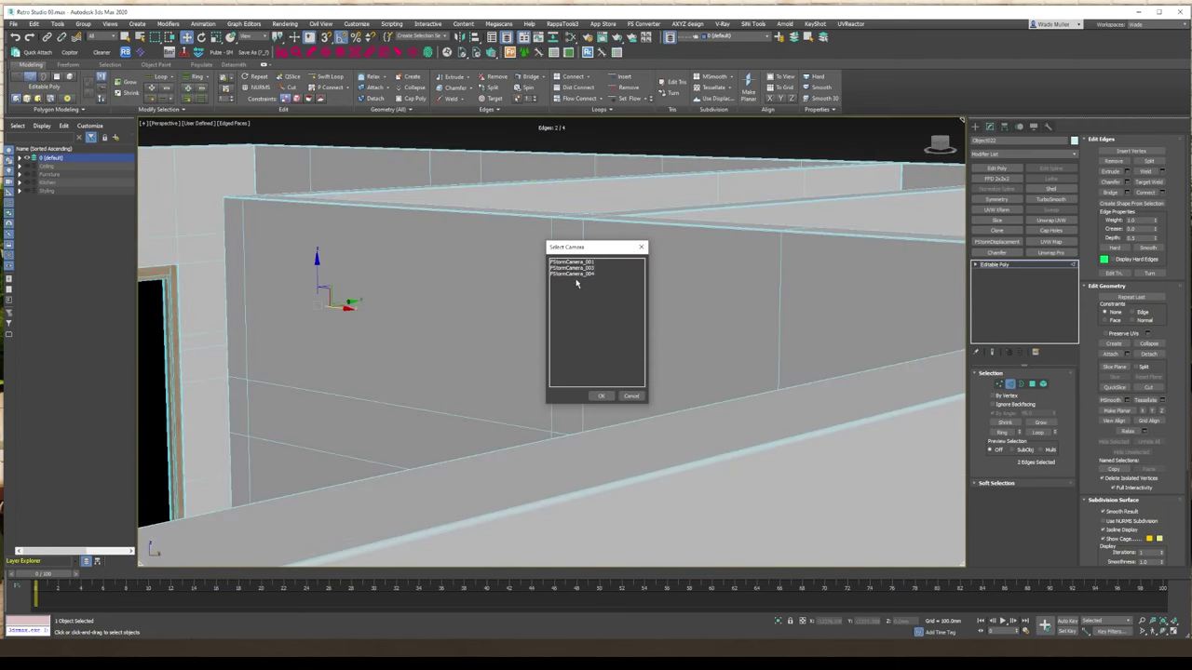
double_click(574, 263)
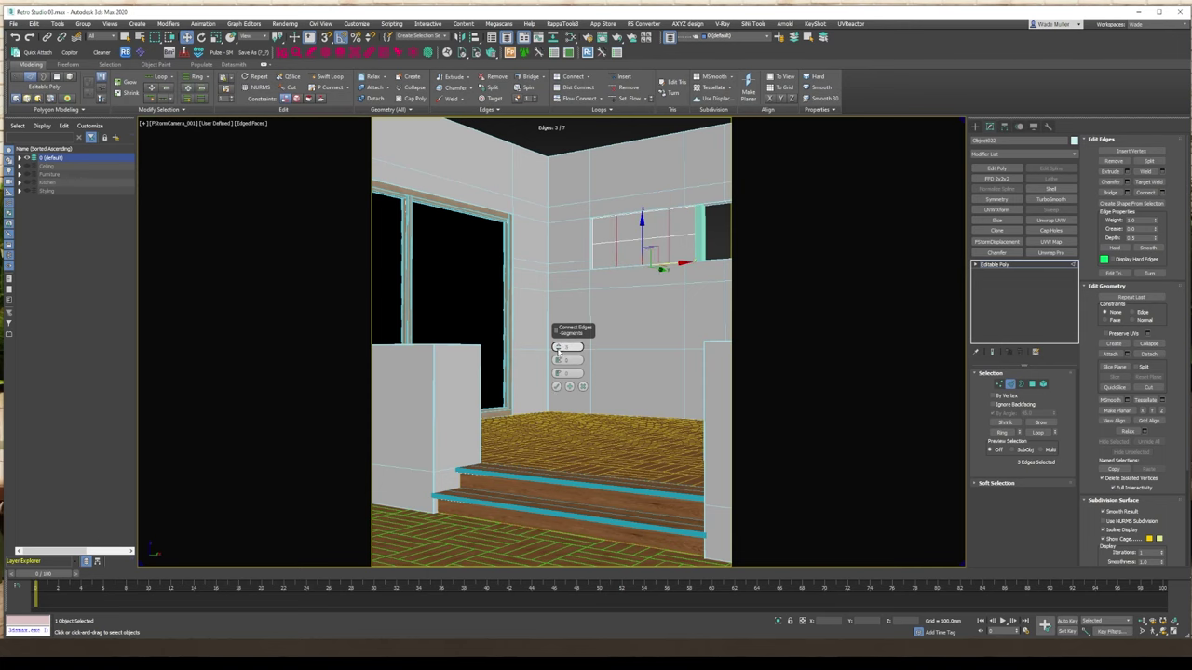
key(z)
click(1010, 383)
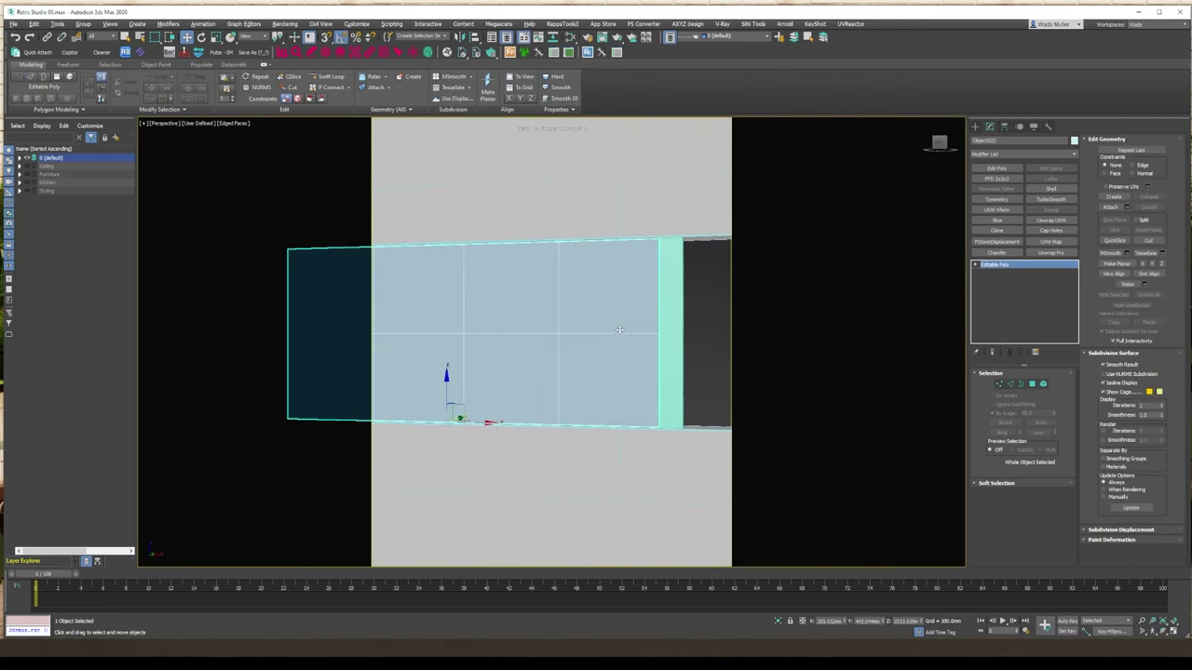
Isolate the divided window pane and create a shape from its outer border edges.
key(alt+q)
key(shift+f)
scroll(830, 319, up, 3)
middle_drag(752, 324, 733, 305)
key(2)
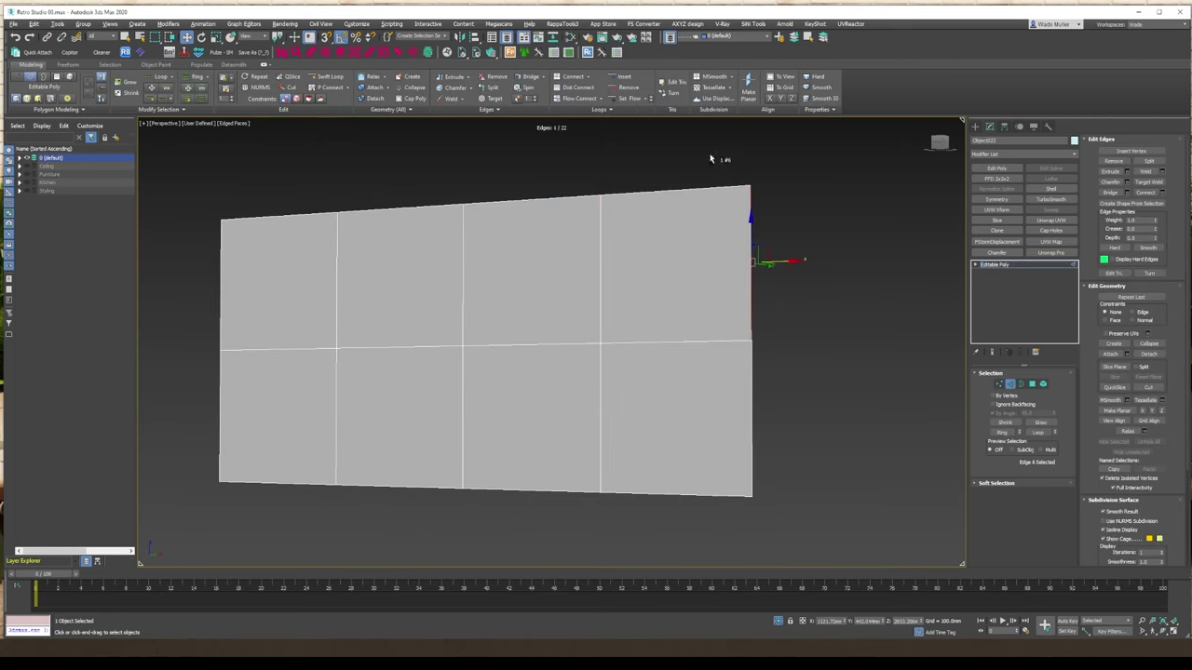
click(1137, 204)
click(585, 342)
click(1162, 193)
click(586, 388)
click(1147, 204)
click(584, 342)
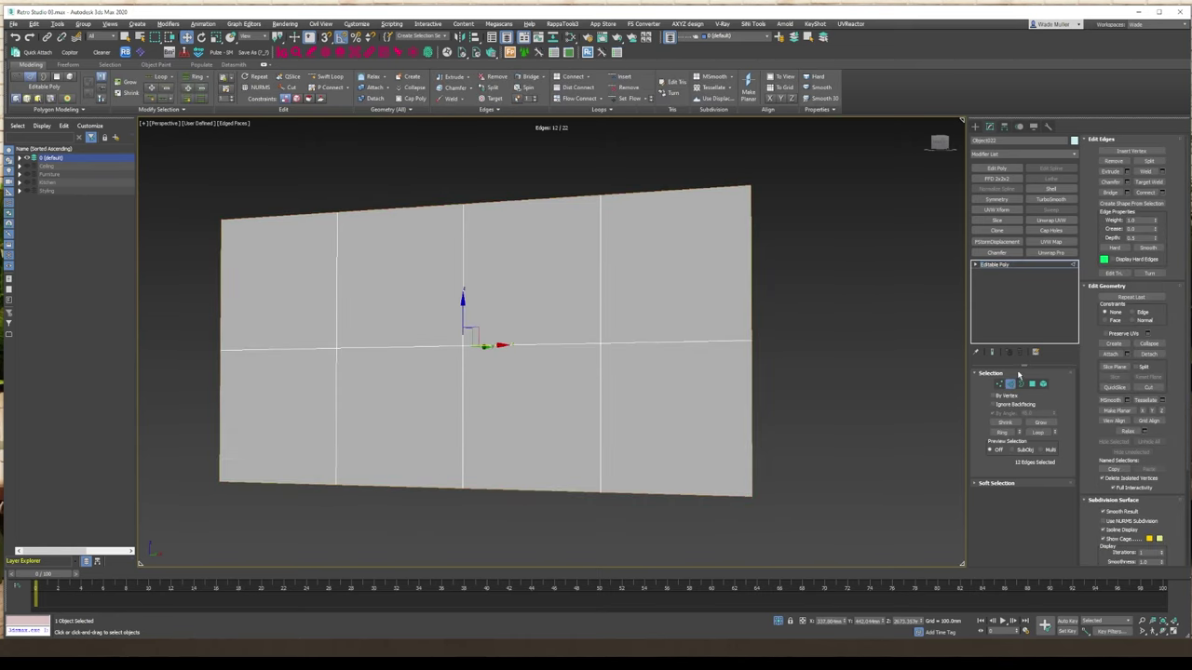
Sweep an Angle section along the pane's border shape, mirrored on the XZ plane, and adjust its pivot alignment.
click(1010, 383)
click(752, 344)
middle_drag(777, 360, 789, 361)
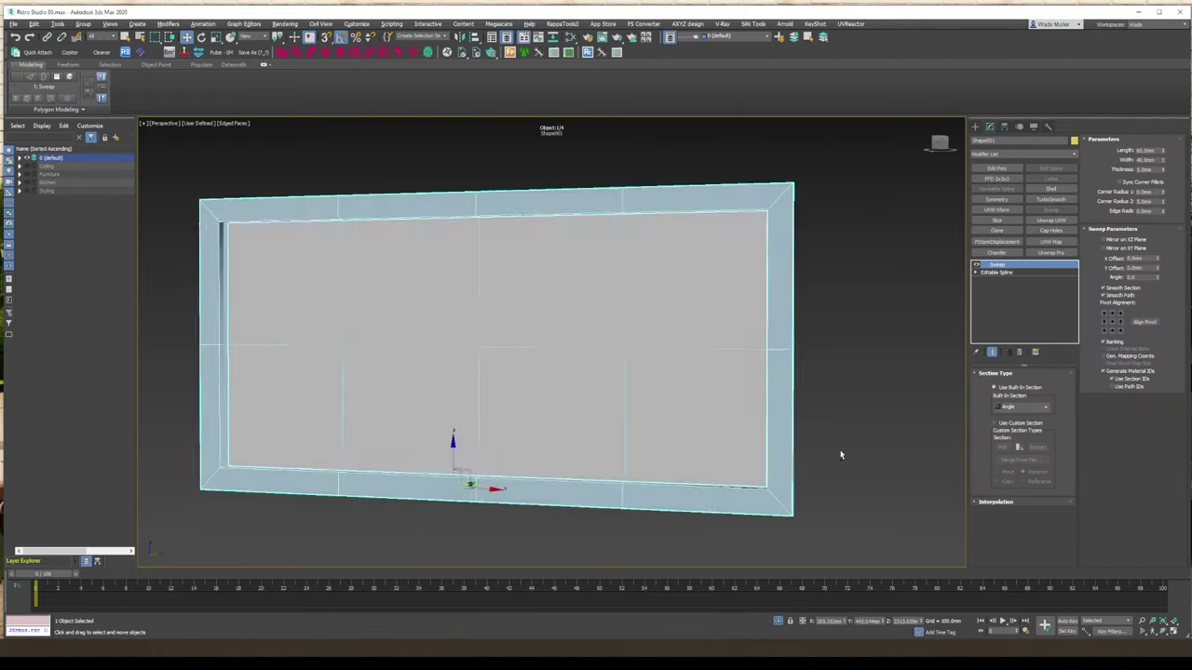
alt+middle_drag(841, 453, 894, 437)
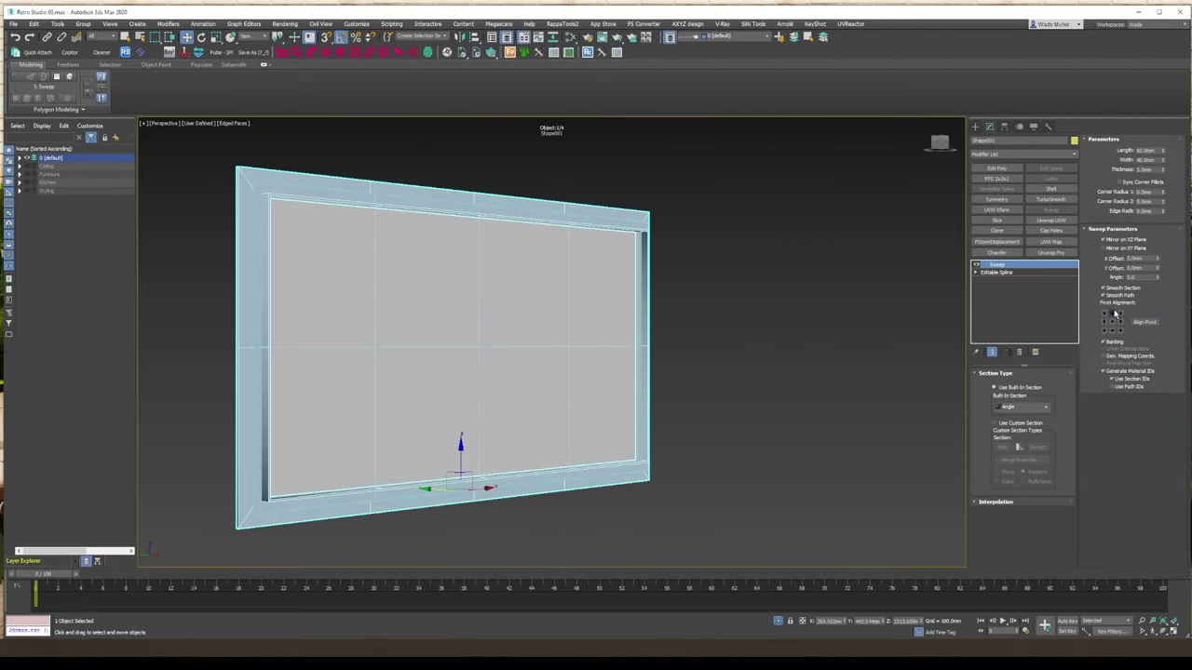
click(1114, 315)
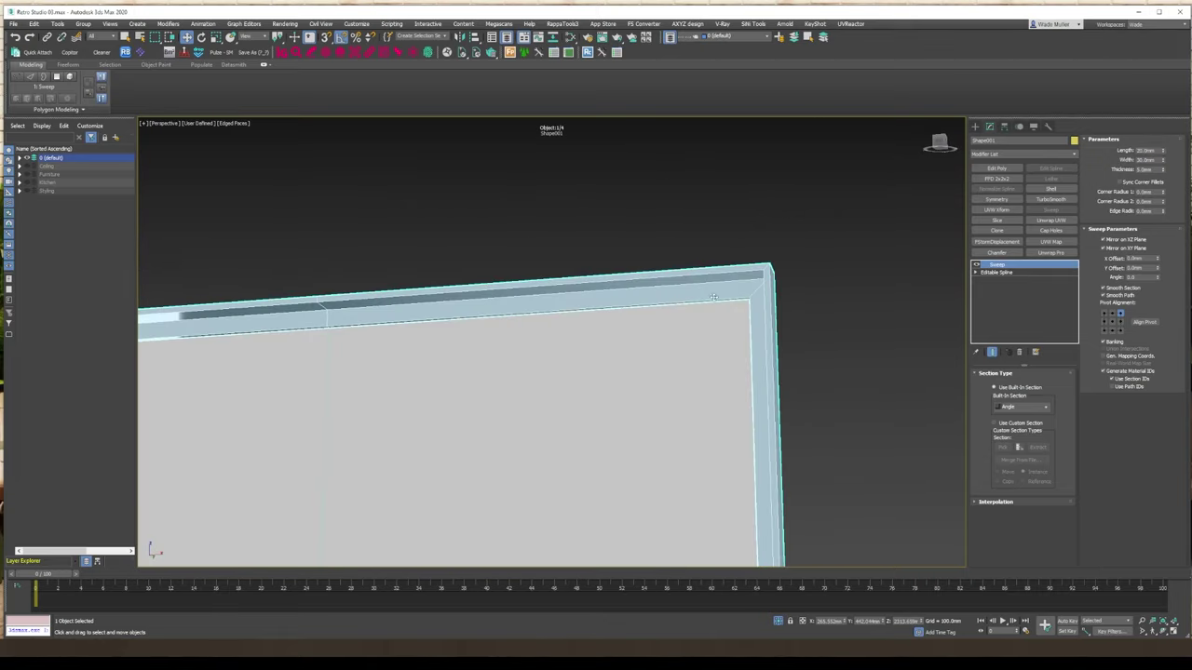
Set the thickness of the window frame's Angle sweep to 3 mm.
double_click(1145, 170)
text(3)
key(Return)
scroll(633, 373, down, 5)
alt+middle_drag(633, 373, 698, 378)
right_click(698, 378)
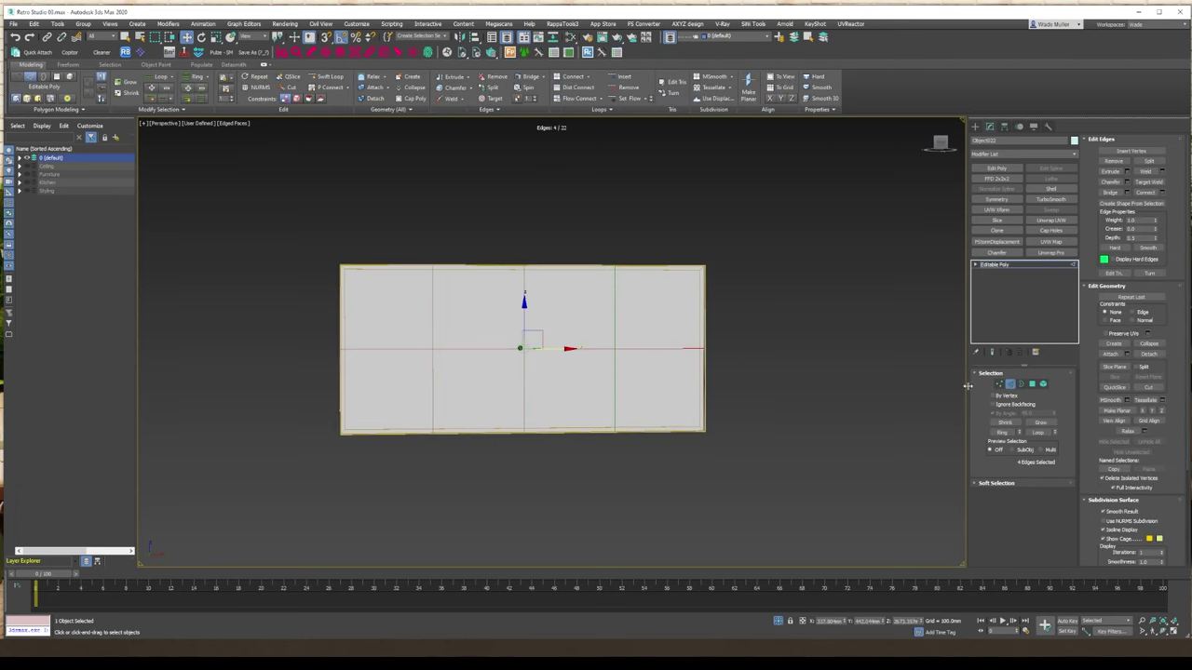
Apply a Sweep with the built-in Bar section to the vertical divider splines and adjust its pivot alignment.
click(614, 363)
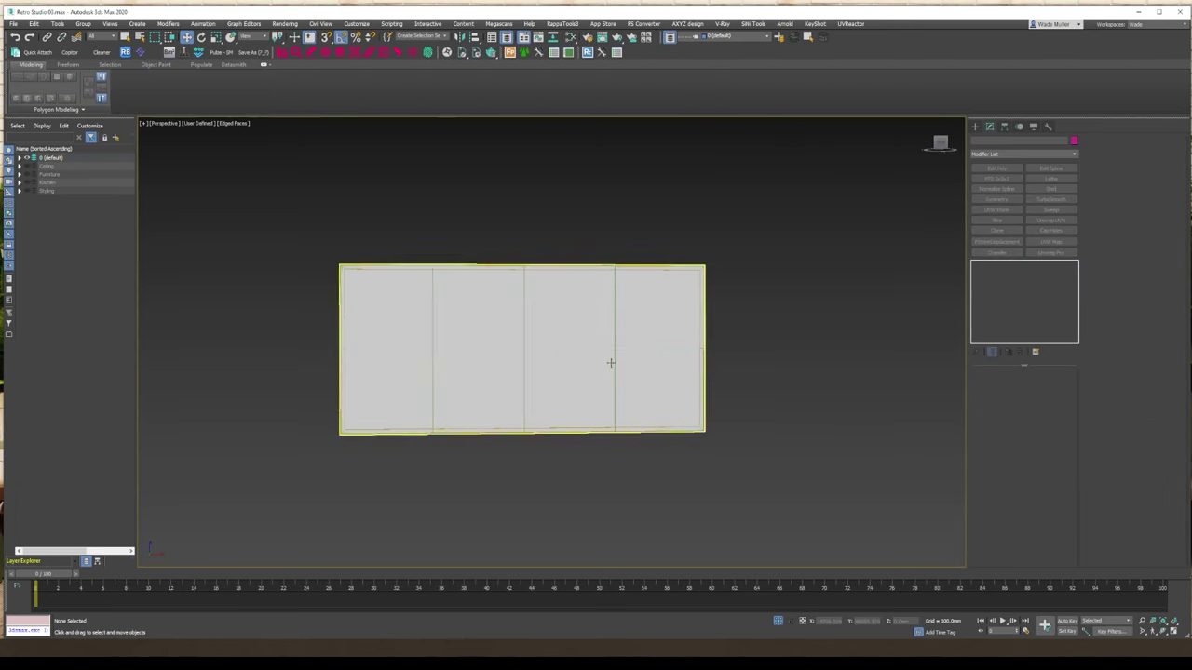
click(1050, 209)
click(1021, 407)
click(1011, 423)
alt+middle_drag(595, 307, 698, 349)
scroll(652, 317, up, 3)
click(1120, 223)
middle_drag(706, 254, 709, 248)
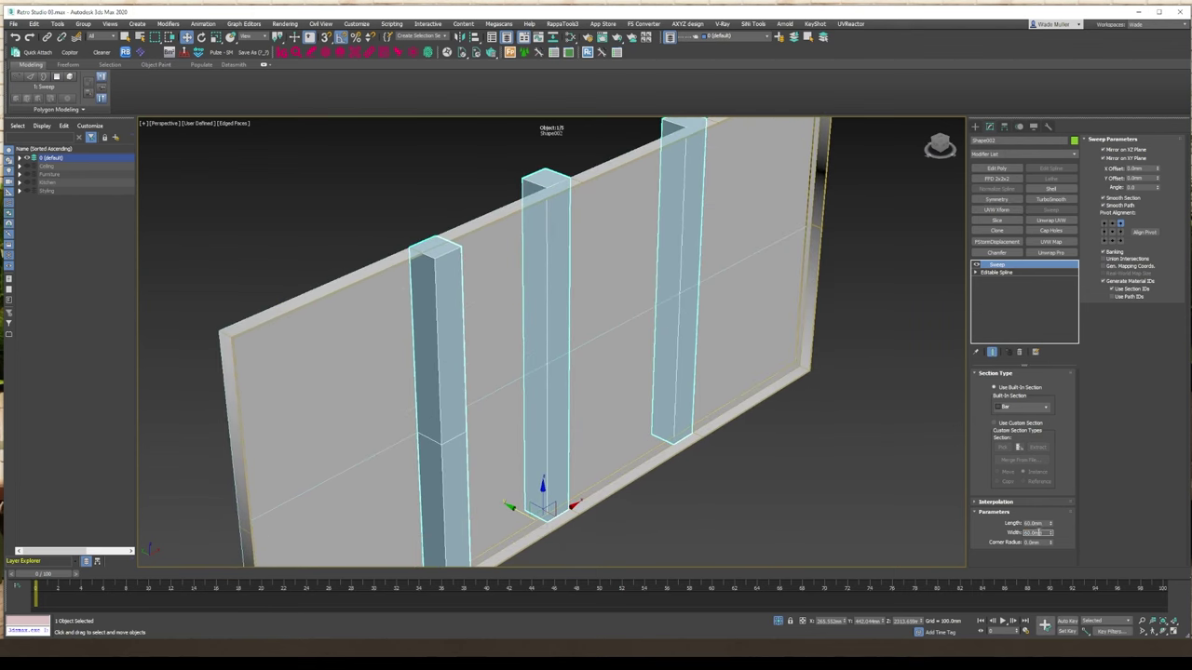
Set the vertical bars' sweep width to 5 mm and convert them to an Editable Poly.
double_click(1038, 532)
text(5)
key(Return)
alt+middle_drag(791, 381, 698, 349)
right_click(695, 346)
click(735, 478)
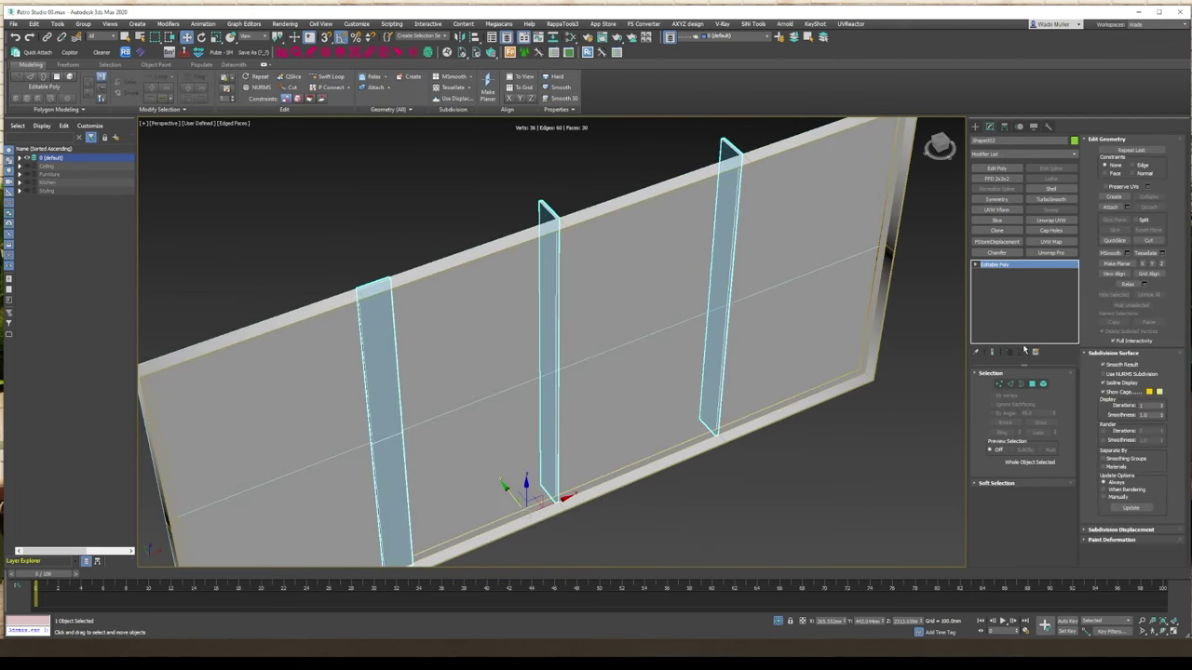
Delete two of the three vertical bars, keeping only the one at the far end.
click(1043, 384)
drag(615, 316, 308, 386)
key(Delete)
click(728, 223)
Reposition the remaining vertical bar in the top view and move its vertices to fit the window frame's depth.
alt+middle_drag(726, 214, 686, 205)
key(t)
scroll(585, 229, up, 3)
drag(578, 226, 588, 409)
scroll(589, 409, down, 2)
middle_drag(588, 409, 586, 319)
click(1000, 384)
drag(626, 449, 540, 389)
mouse_move(578, 387)
mouse_down()
mouse_move(578, 317)
mouse_move(615, 295)
mouse_up()
scroll(576, 324, up, 3)
scroll(607, 246, up, 5)
mouse_move(555, 219)
mouse_down()
mouse_move(607, 247)
mouse_move(549, 211)
mouse_up()
scroll(559, 220, down, 10)
click(1000, 384)
Clone the adjusted bar to the other two divider positions and attach the copies to it as one object.
scroll(838, 372, down, 3)
shift+drag(770, 341, 559, 343)
key(Return)
scroll(531, 335, up, 8)
mouse_move(673, 383)
mouse_down()
mouse_move(298, 385)
mouse_move(381, 390)
mouse_up()
scroll(588, 385, down, 7)
key(Return)
scroll(265, 388, up, 7)
scroll(384, 391, down, 9)
alt+middle_drag(474, 447, 550, 342)
key(F3)
click(1113, 207)
click(393, 349)
click(562, 356)
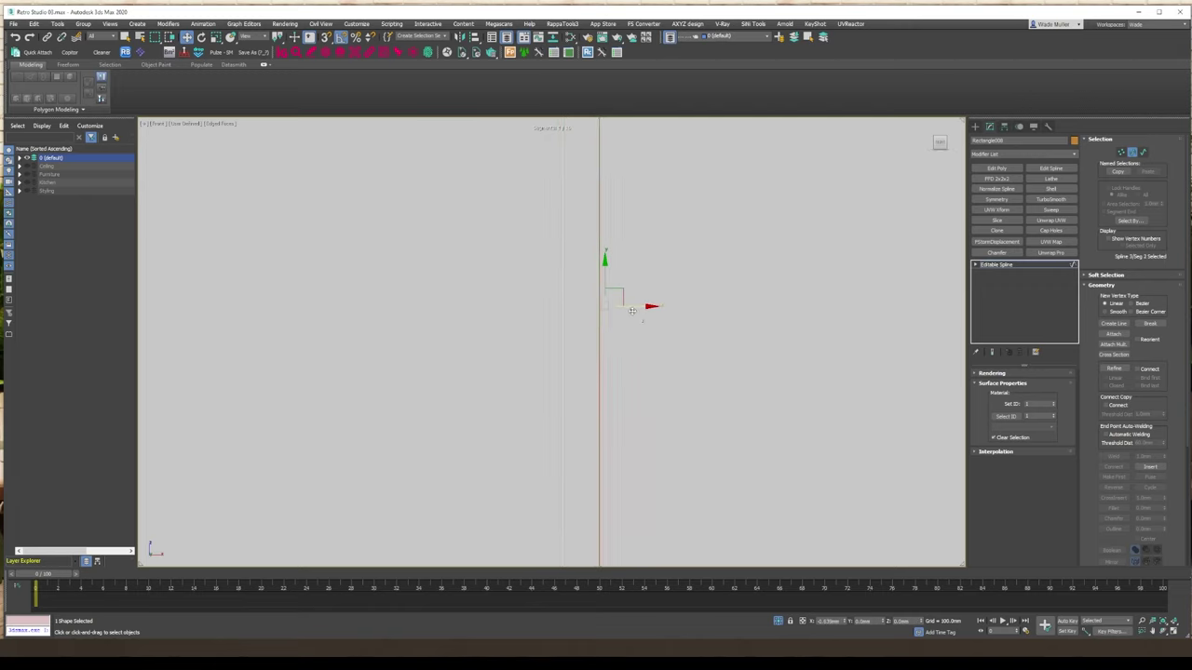
Shift the selected segment of the pane outline splines and sweep the shape with the built-in Quarter Round section.
drag(631, 310, 546, 359)
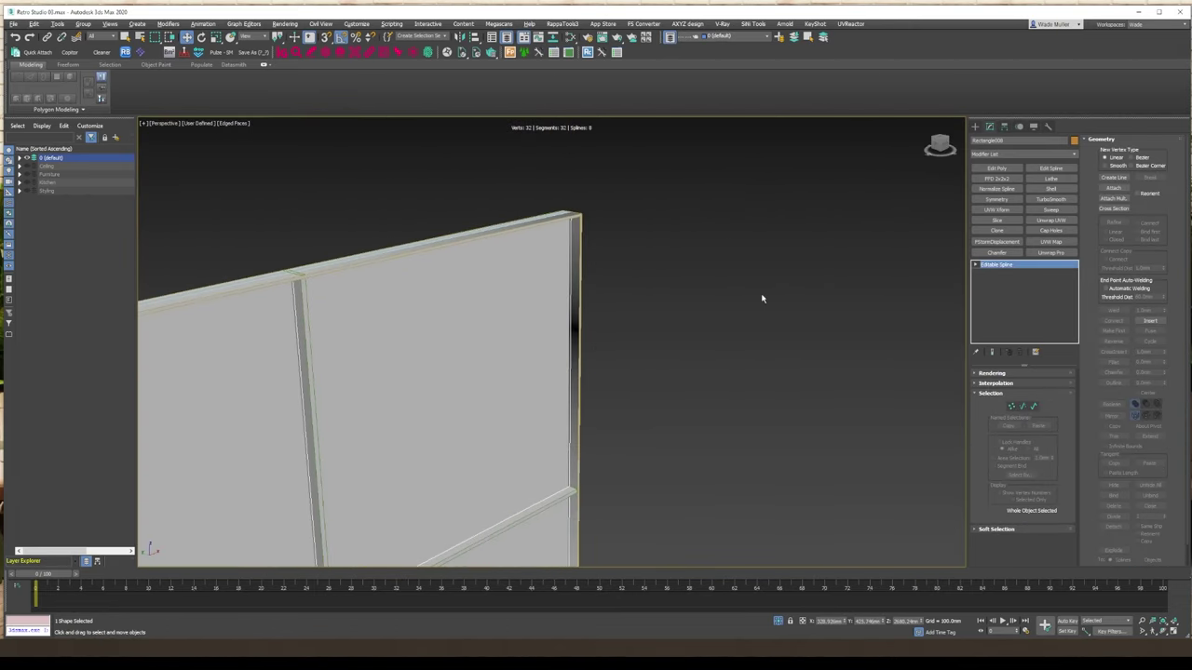
click(1050, 209)
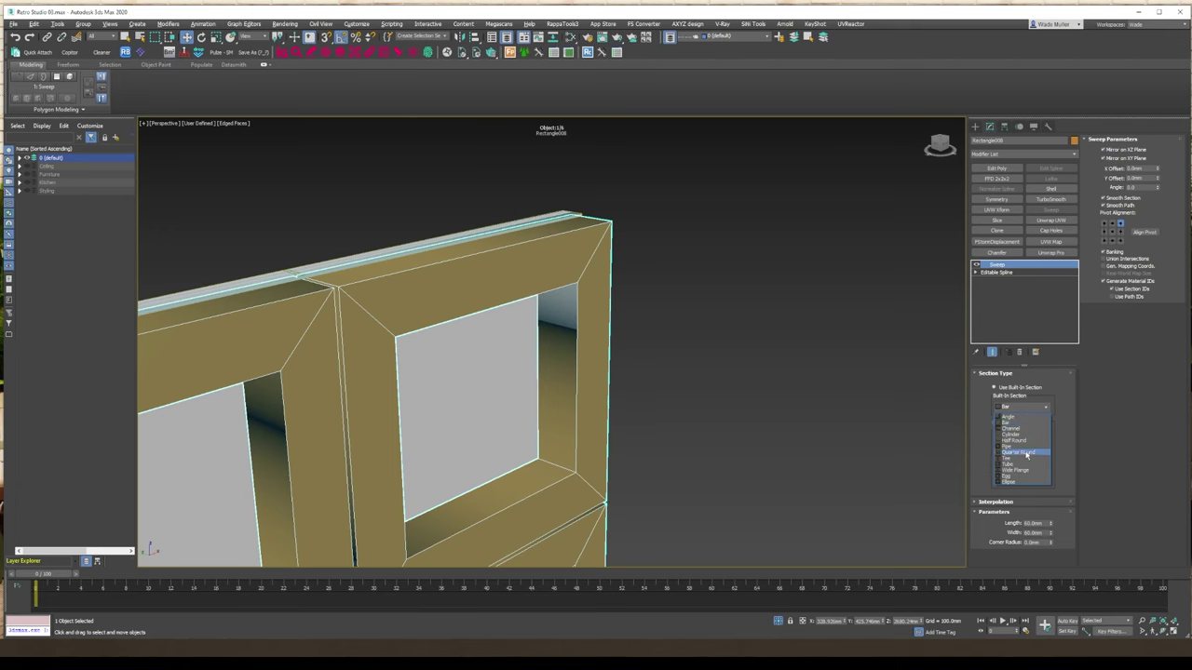
click(1024, 452)
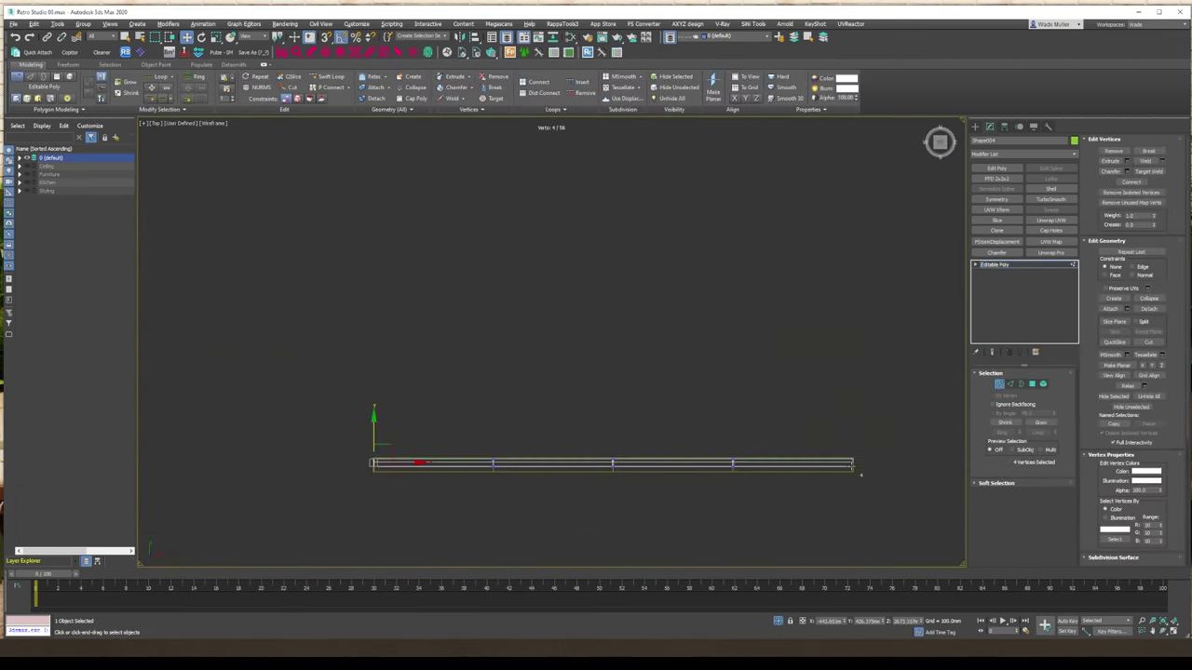
scroll(528, 496, up, 5)
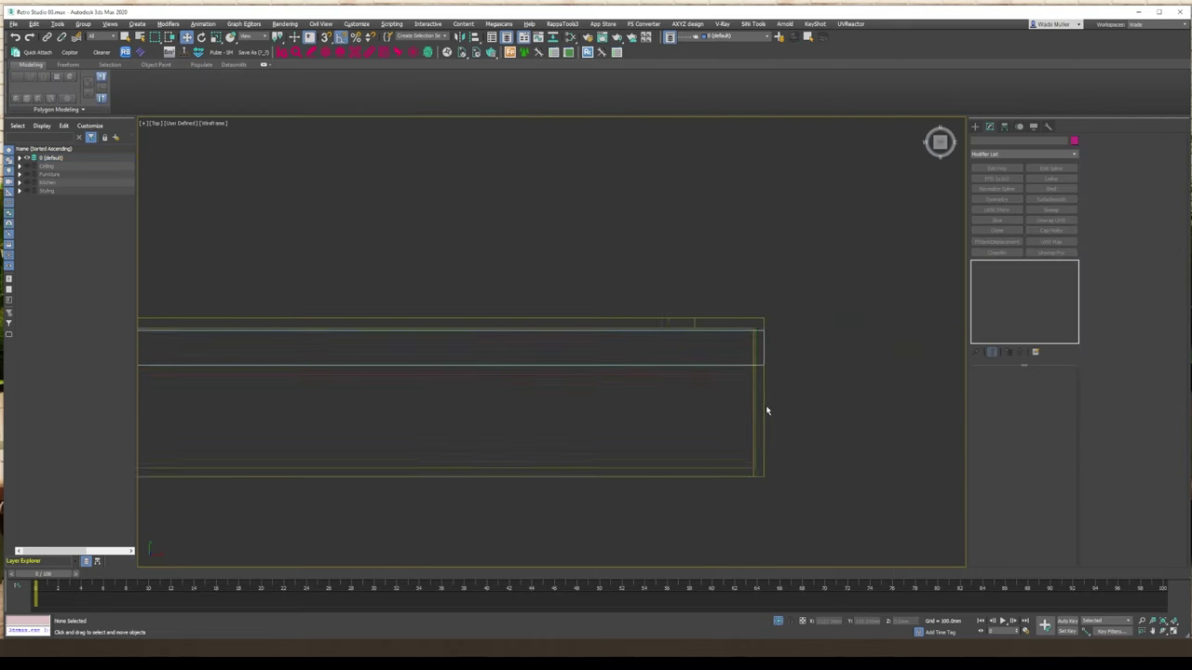
scroll(599, 345, down, 3)
scroll(605, 340, up, 2)
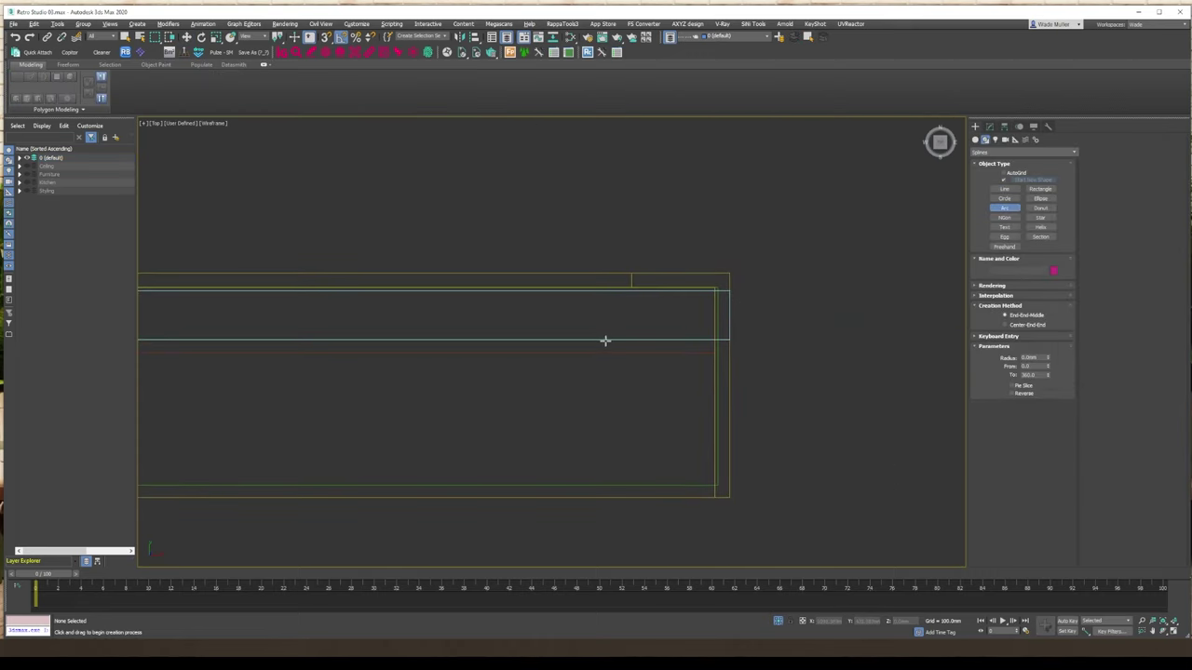
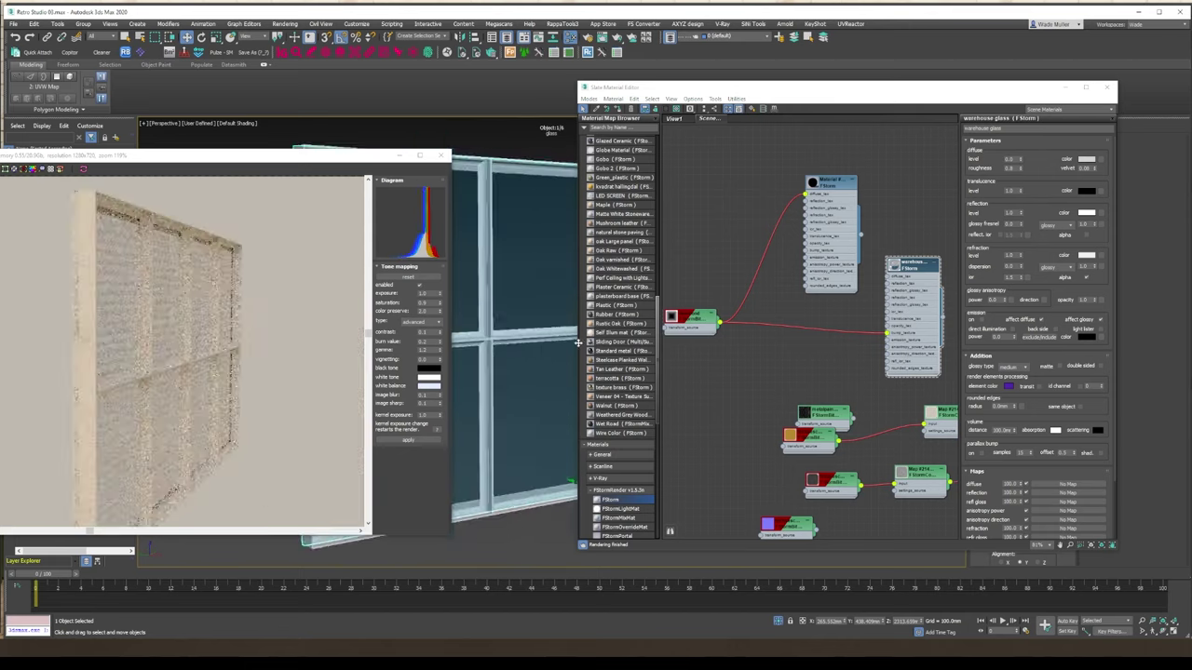
Examine the window bars and the patterned glass up close in the FStorm render.
scroll(507, 358, up, 4)
scroll(307, 372, down, 5)
middle_drag(493, 410, 487, 378)
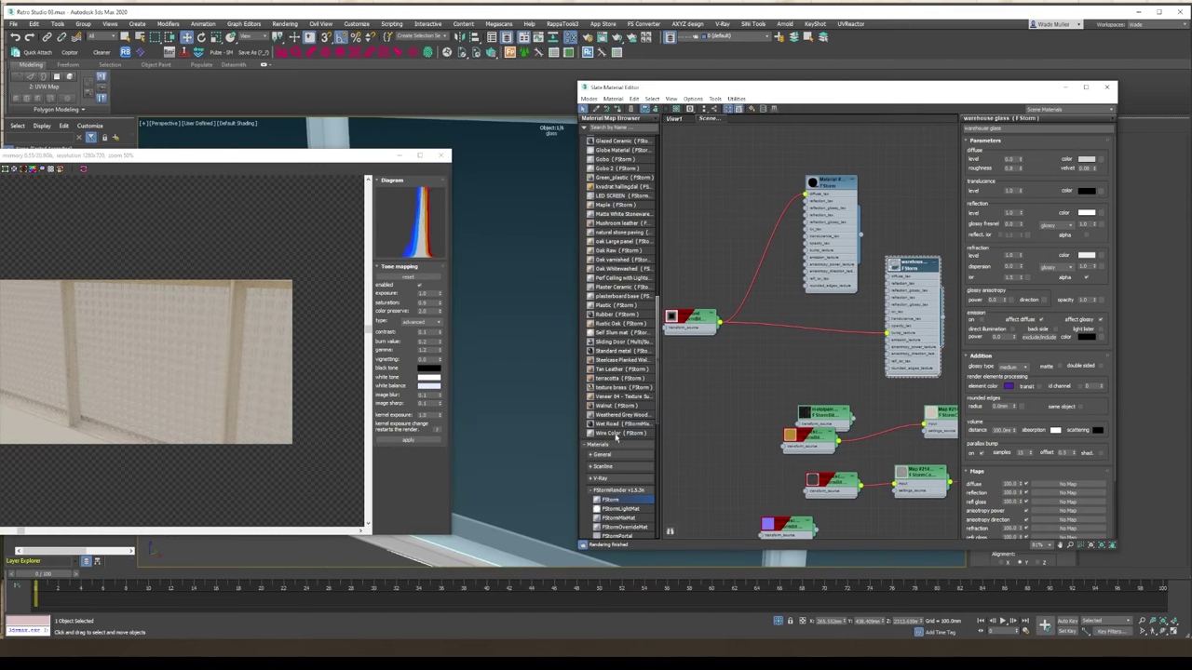
middle_drag(543, 216, 527, 335)
scroll(527, 335, up, 3)
scroll(257, 305, up, 4)
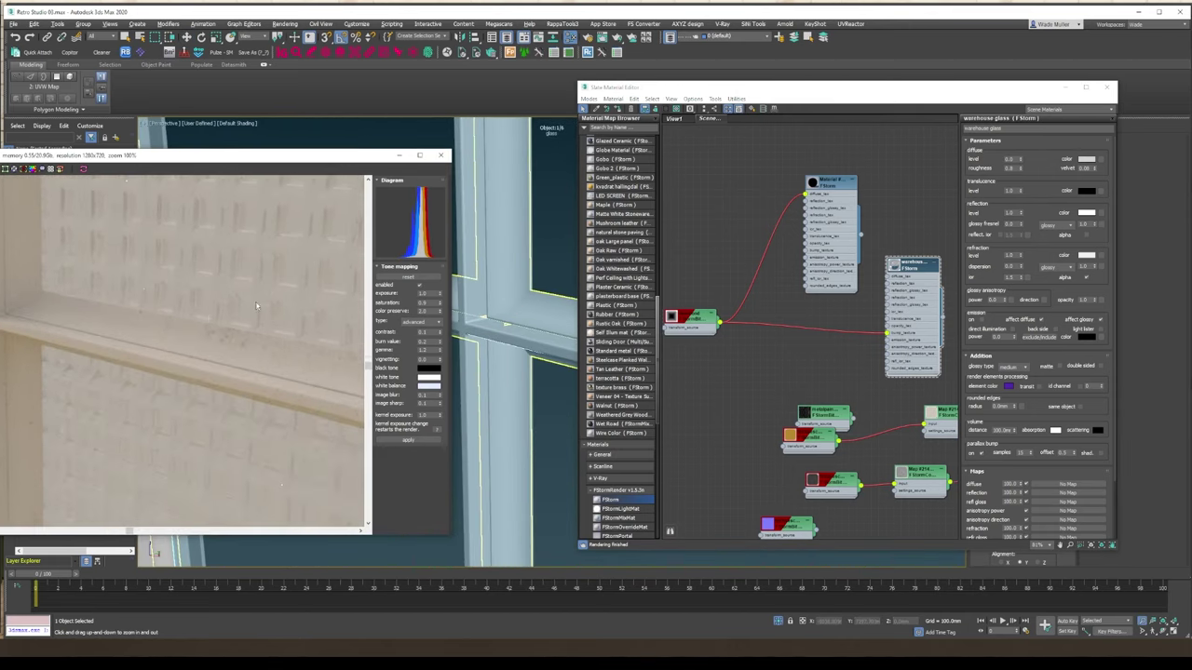
scroll(257, 305, up, 1)
scroll(1028, 337, down, 2)
Link the glossiness and normal bitmaps' transform sources to the paint albedo bitmap and connect the normal map to the white metal material's bump.
middle_drag(866, 400, 767, 267)
drag(694, 392, 819, 391)
drag(726, 303, 674, 294)
drag(706, 357, 690, 305)
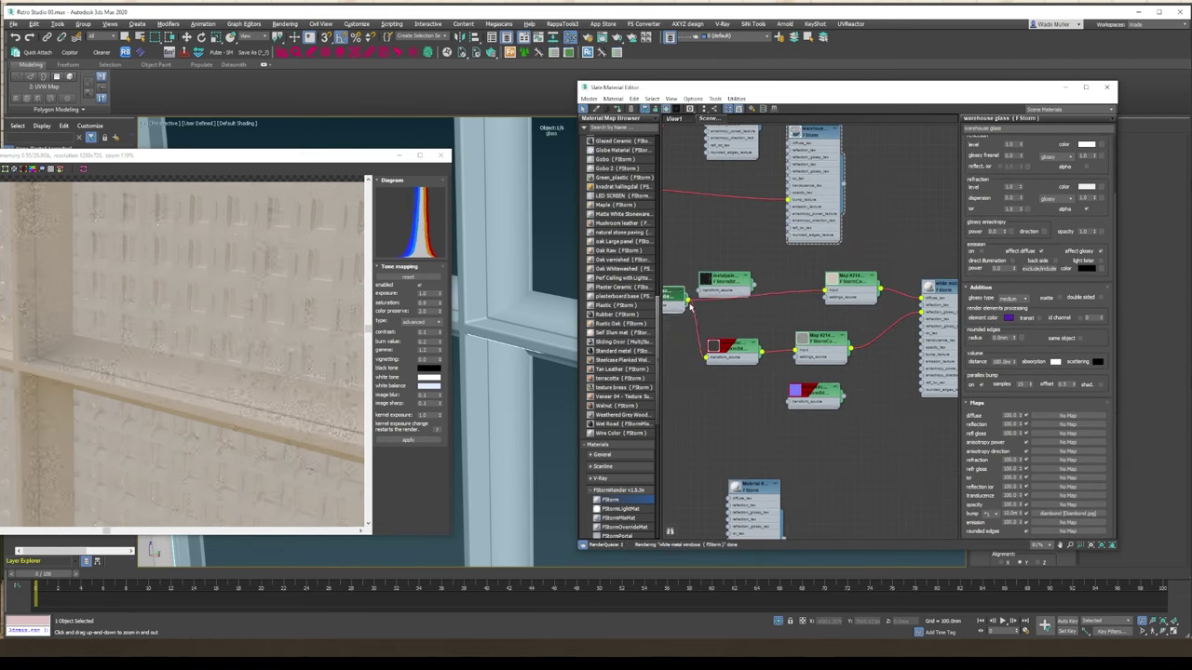
double_click(814, 393)
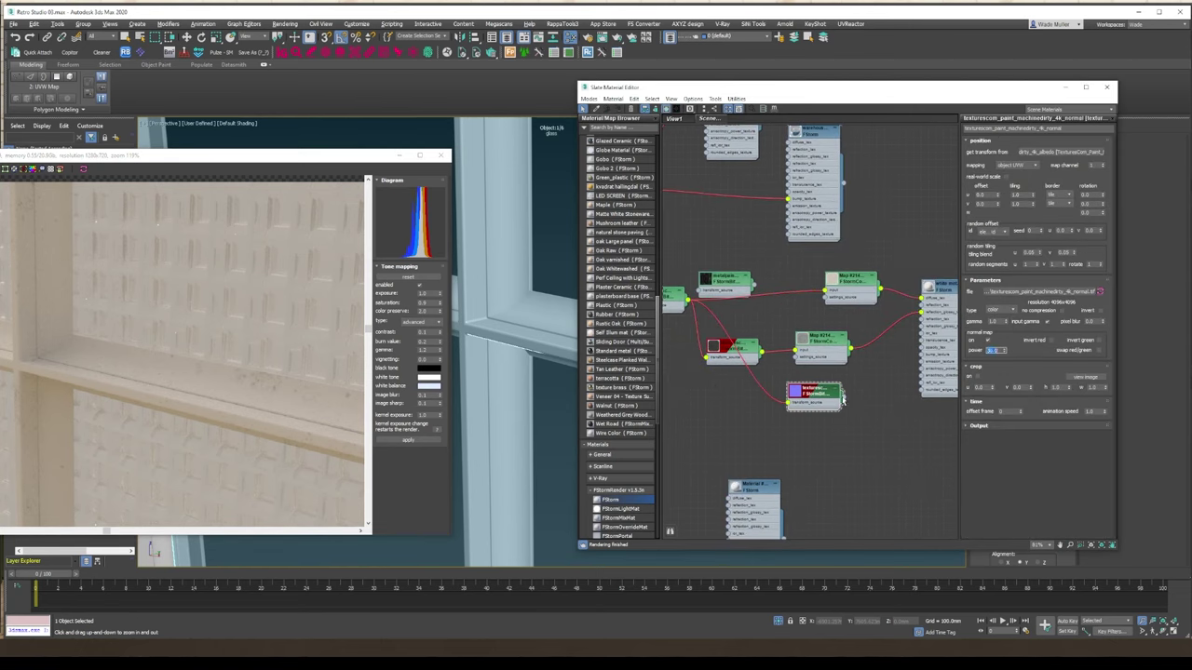
drag(844, 398, 921, 355)
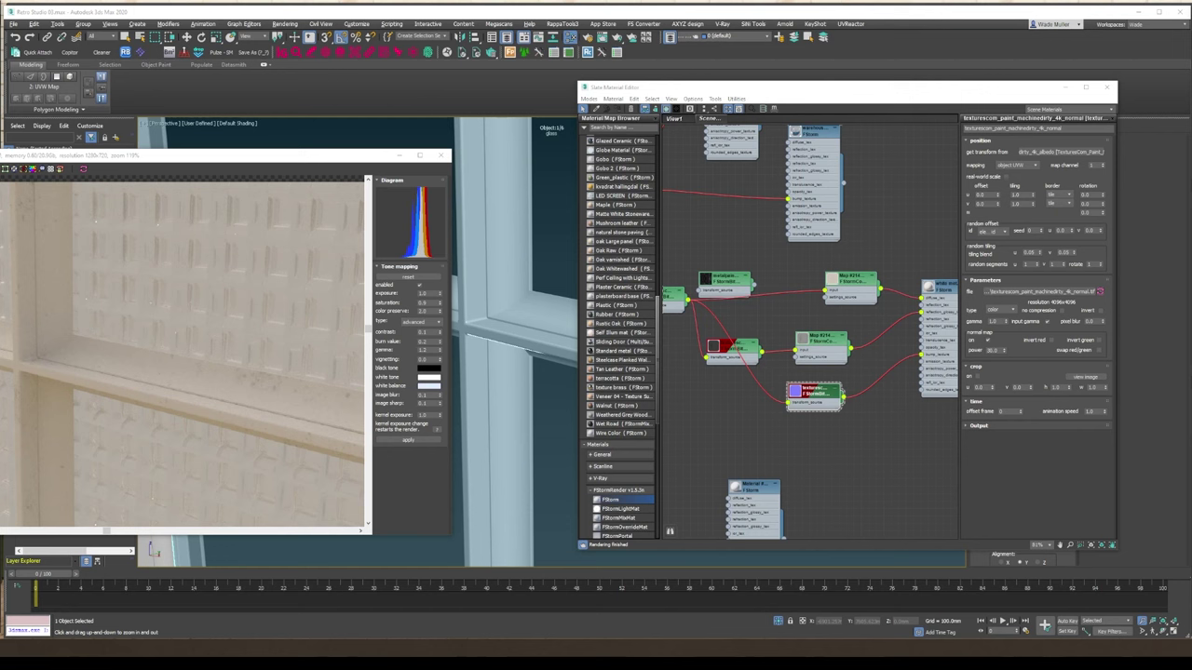
View the dirty paint albedo bitmap's image and open the settings of the Color Correction it feeds.
middle_drag(811, 322, 876, 331)
scroll(876, 331, up, 1)
double_click(715, 305)
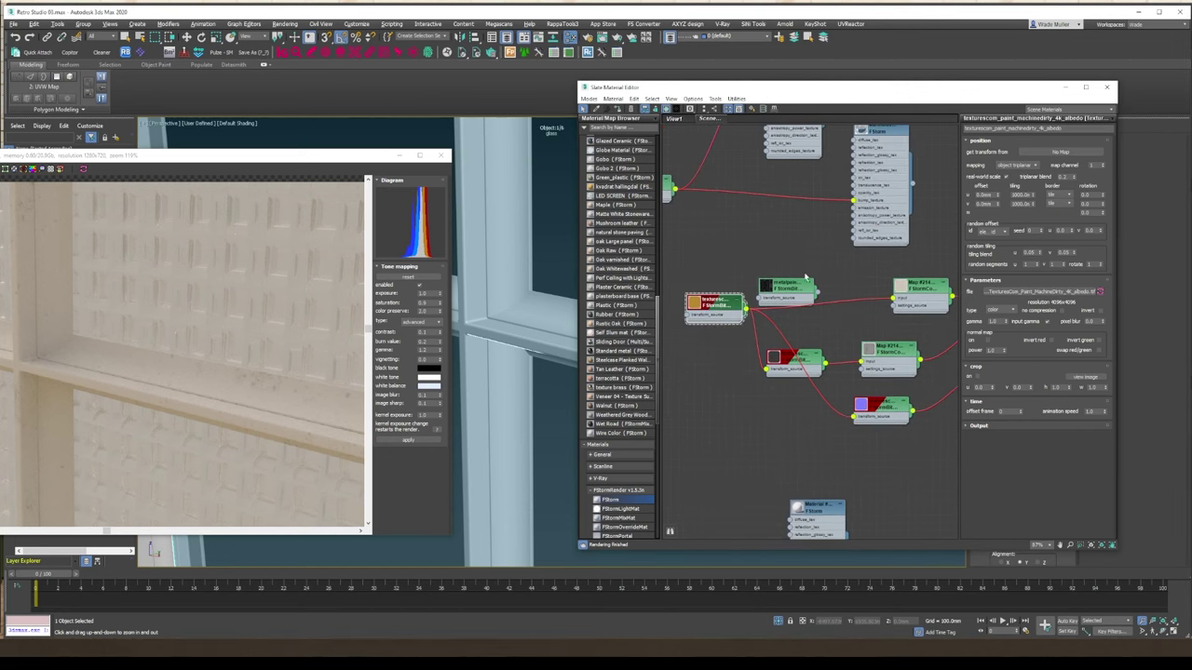
click(1085, 377)
click(655, 72)
double_click(922, 287)
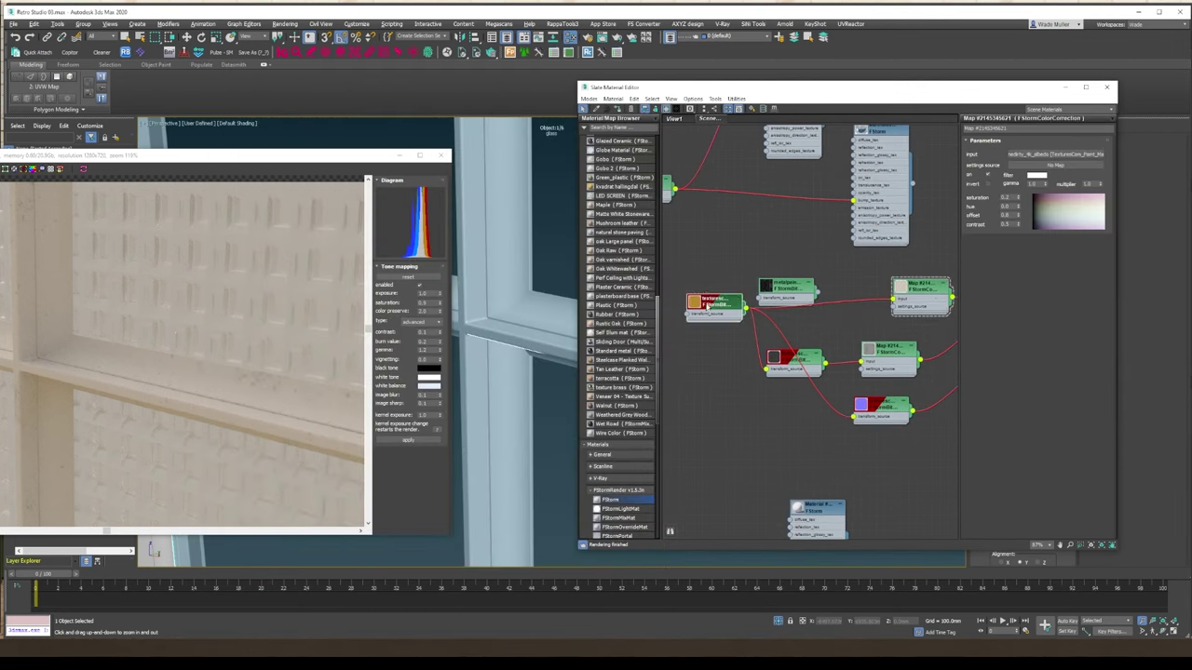
Set the paint albedo bitmap's real-world tiling to 1500 mm.
double_click(710, 304)
text(1500)
key(Return)
Spread out the Color Correction and bitmap nodes to make room in front of the white metal material.
scroll(65, 382, down, 1)
middle_drag(903, 270, 808, 315)
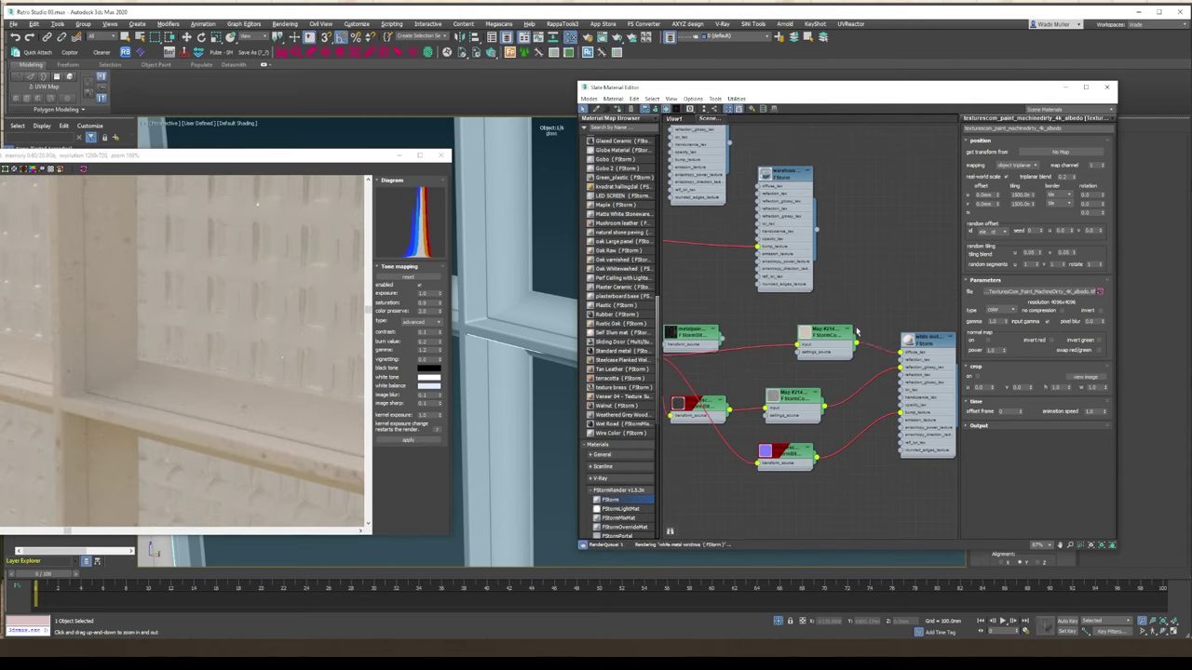
drag(824, 332, 736, 348)
drag(791, 397, 773, 477)
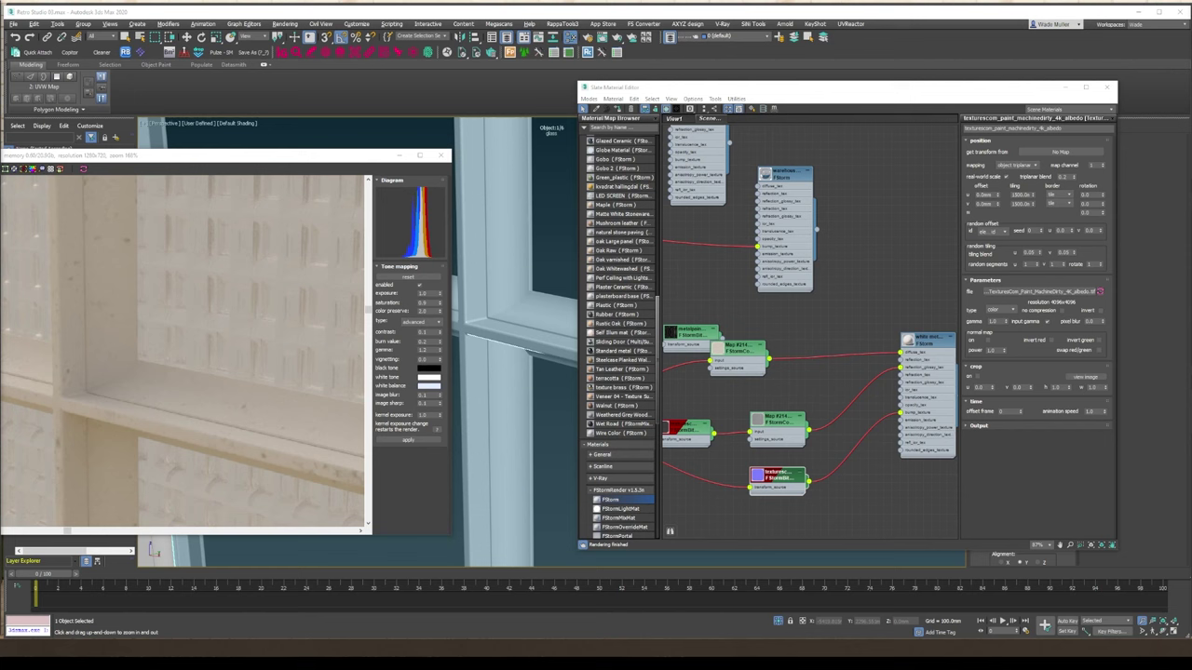
scroll(177, 335, down, 4)
middle_drag(130, 354, 197, 357)
middle_drag(819, 321, 843, 297)
drag(715, 307, 676, 283)
Add an FStormDirt map to the graph and arrange it beside the albedo's Color Correction.
scroll(625, 341, down, 8)
drag(614, 448, 825, 296)
scroll(825, 302, down, 3)
middle_drag(825, 303, 726, 355)
drag(806, 368, 950, 139)
middle_drag(796, 155, 748, 271)
drag(782, 237, 752, 198)
drag(708, 481, 841, 174)
scroll(852, 182, up, 3)
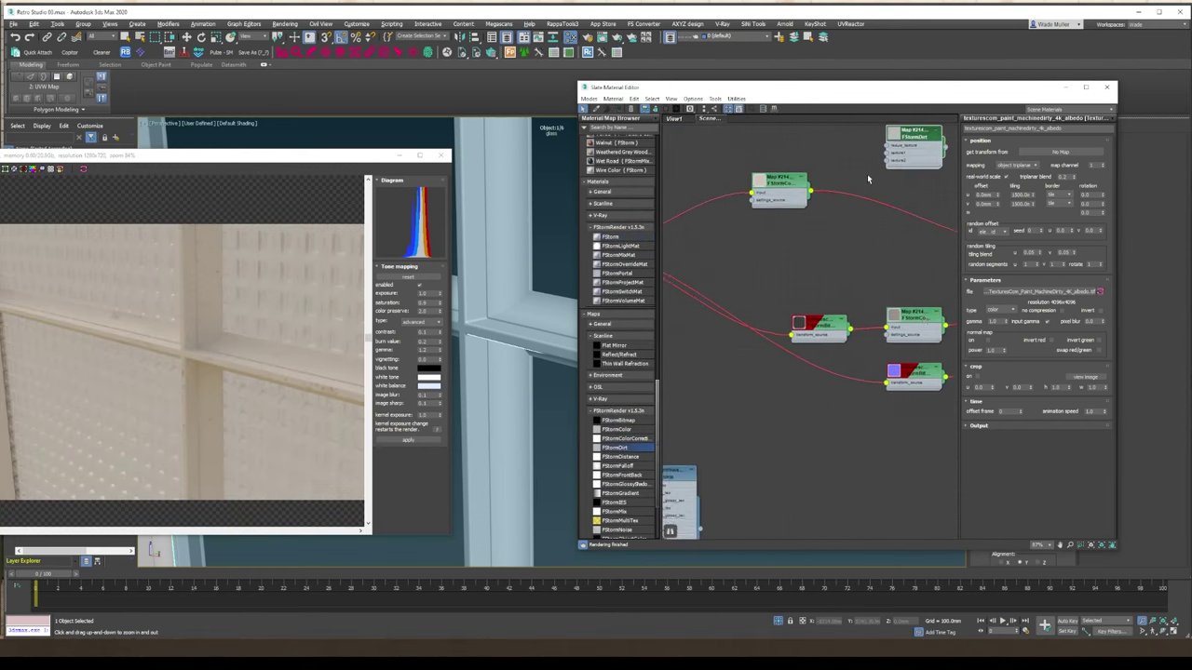
Duplicate the albedo's Color Correction, connect the copy to the Dirt map's first texture and set its offset to 0.2.
middle_drag(868, 179, 856, 267)
mouse_move(773, 270)
shift+mouse_down()
mouse_move(772, 235)
mouse_move(874, 240)
shift+mouse_up()
drag(773, 235, 772, 223)
double_click(773, 222)
double_click(1006, 197)
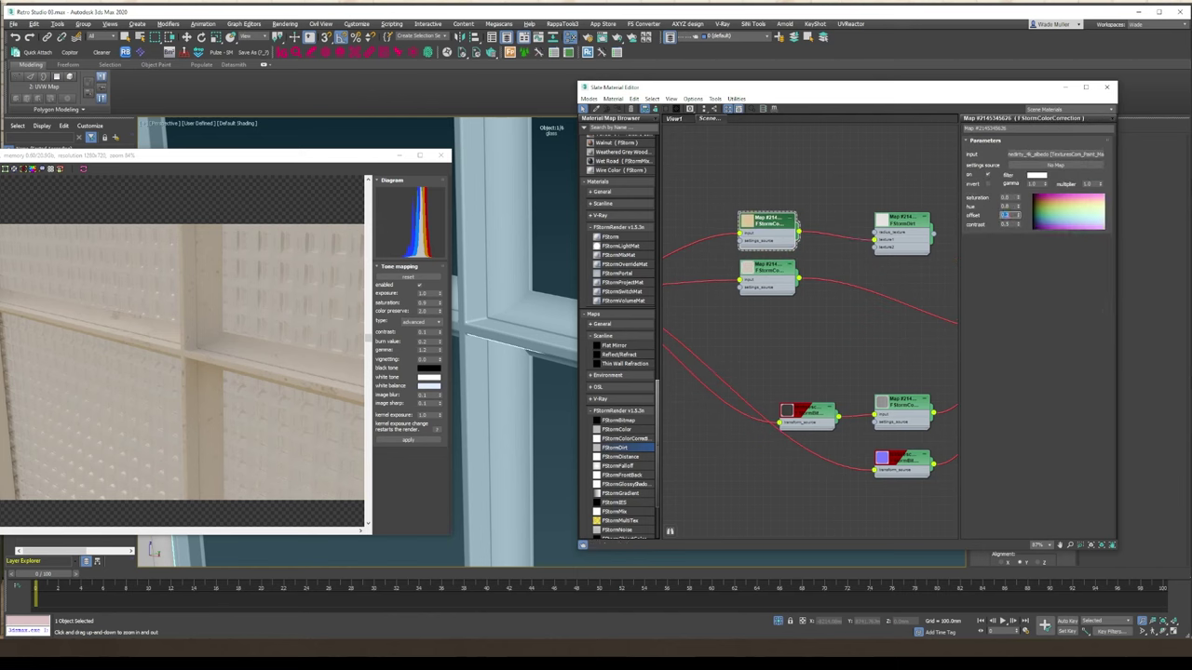
text(0.2)
key(Return)
Connect the original Color Correction to the Dirt map's second texture and the Dirt map to the white metal material's diffuse.
middle_drag(832, 298, 791, 295)
drag(759, 275, 834, 244)
middle_drag(875, 260, 773, 257)
drag(791, 226, 871, 316)
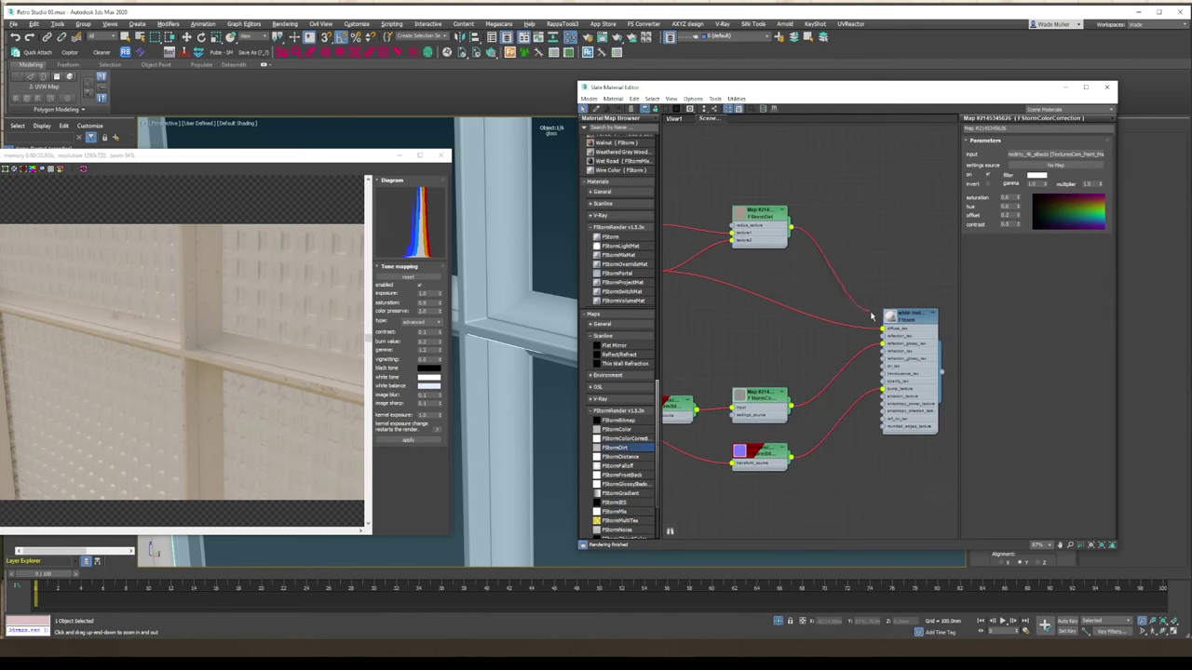
Enable Invert Normal on the Dirt map, set its contrast to 0.2 and preview its two colours as red and green.
double_click(758, 219)
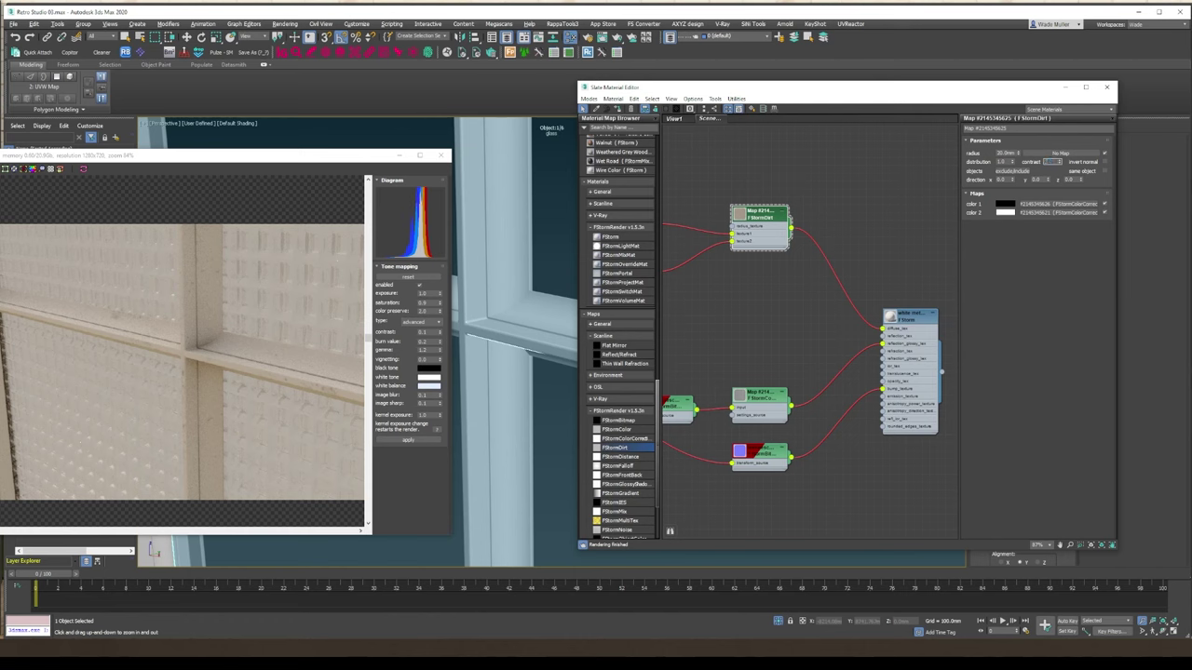
click(1105, 162)
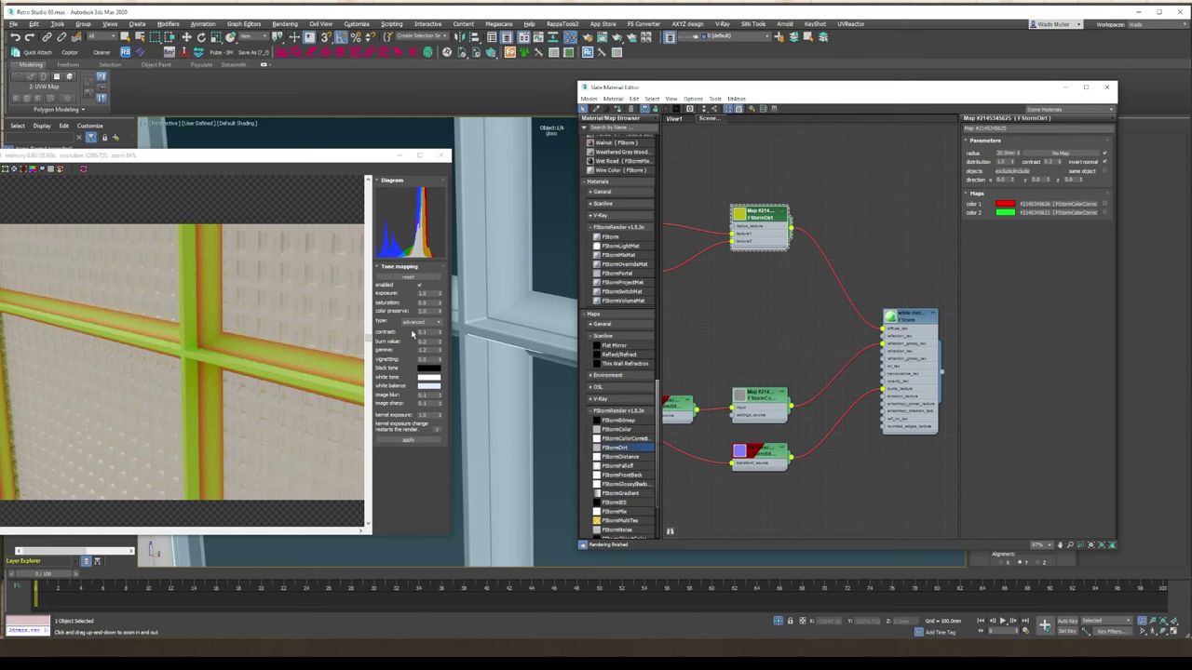
scroll(189, 358, up, 1)
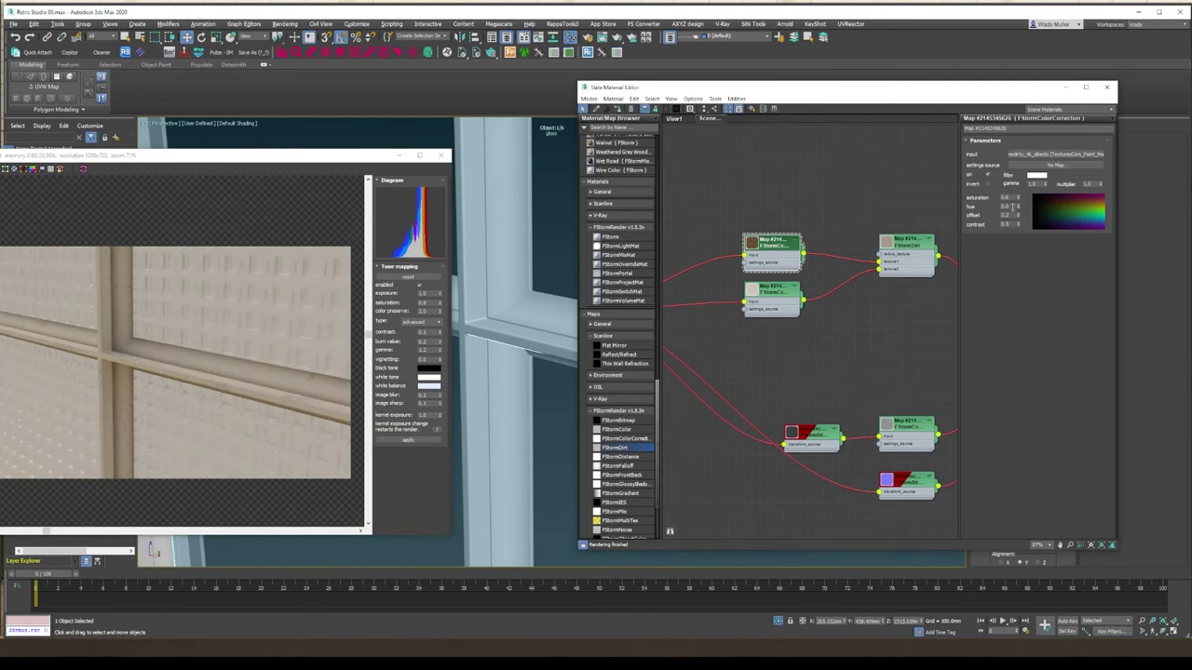
Set the offset of the Color Correction feeding the Dirt map's first texture to 0.5.
double_click(1005, 215)
text(0.5)
key(Return)
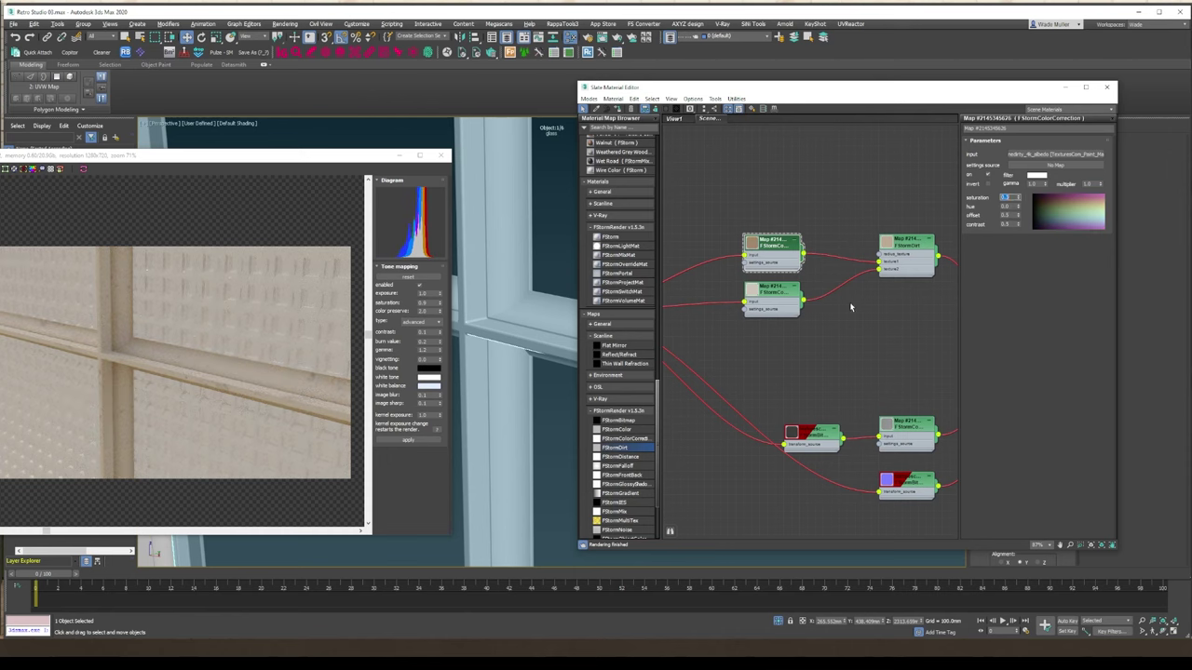
Rearrange the first dirt nodes and connect a second Dirt map to the white metal material's diffuse.
scroll(92, 346, up, 1)
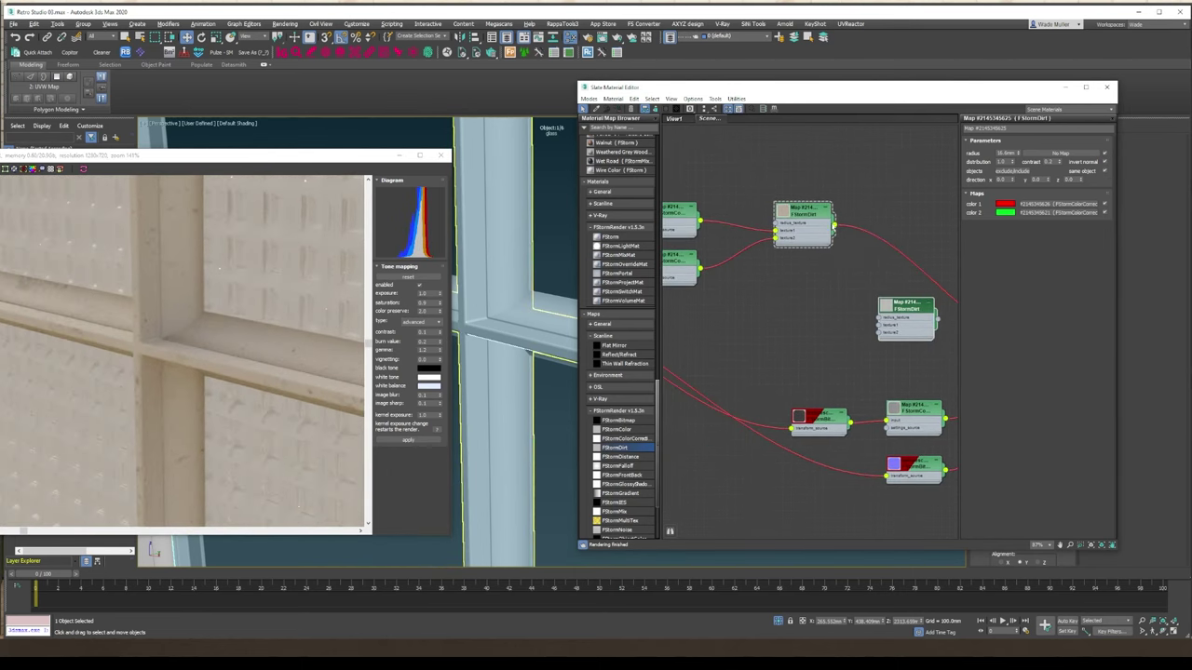
drag(820, 233, 780, 233)
middle_drag(780, 249, 850, 235)
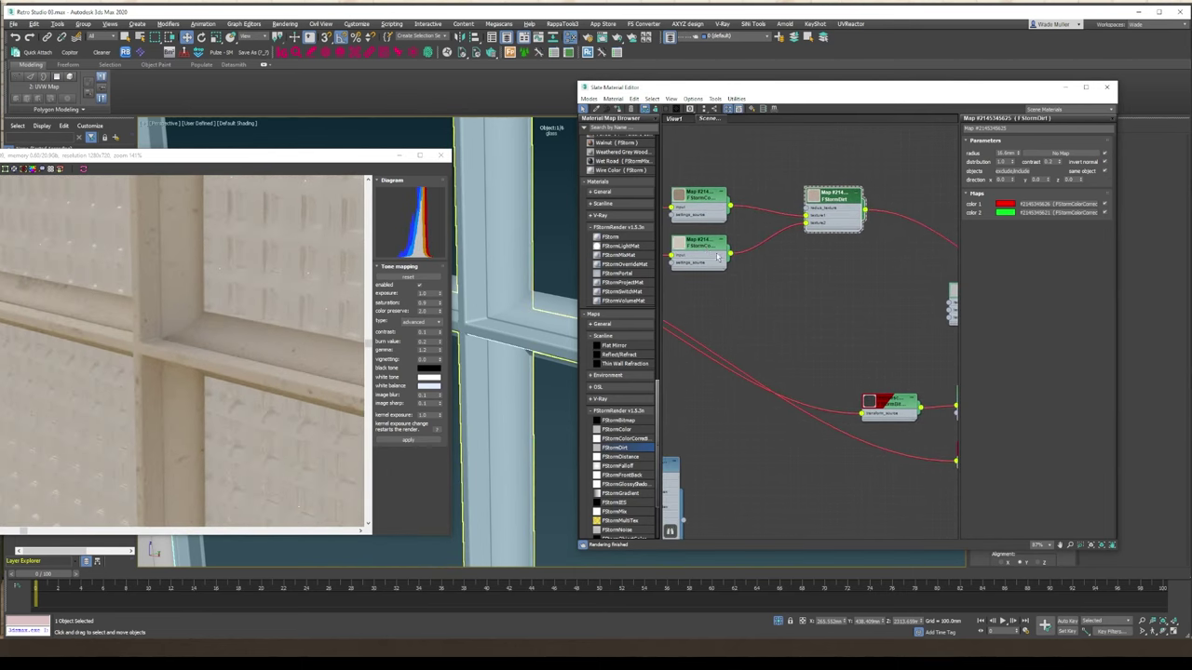
middle_drag(717, 256, 672, 255)
drag(791, 198, 731, 200)
middle_drag(917, 270, 776, 271)
drag(825, 301, 923, 325)
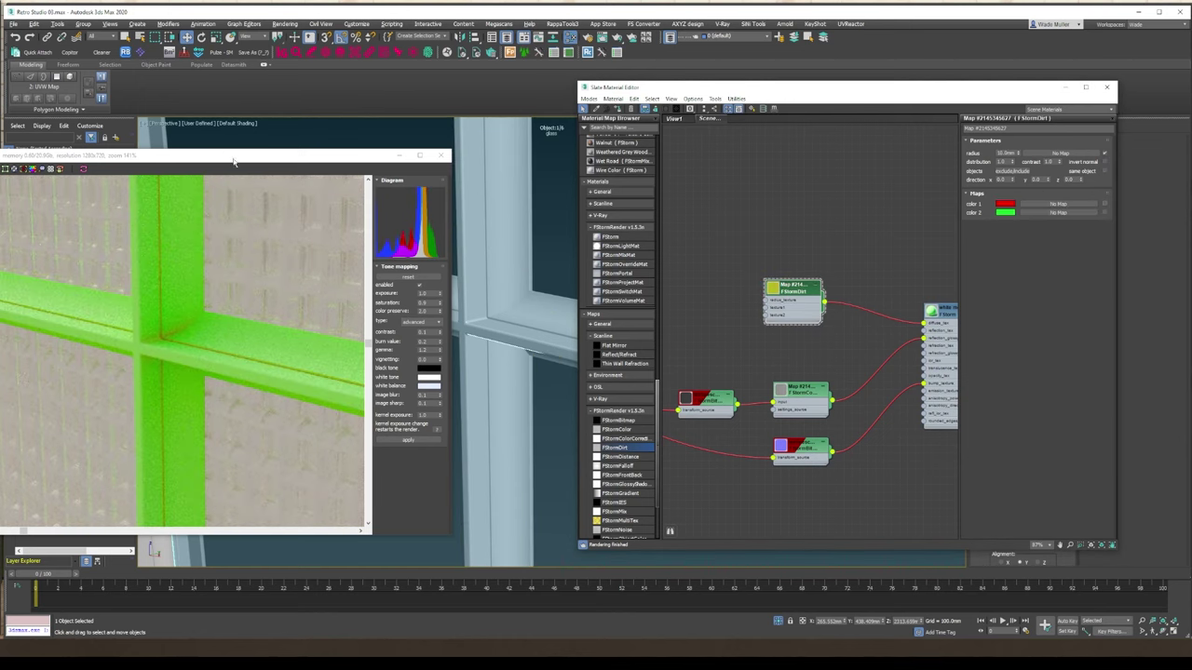
Enable Invert Normal on the second Dirt map, lower its radius, set distribution to about 0.43 and raise the contrast.
drag(234, 157, 327, 147)
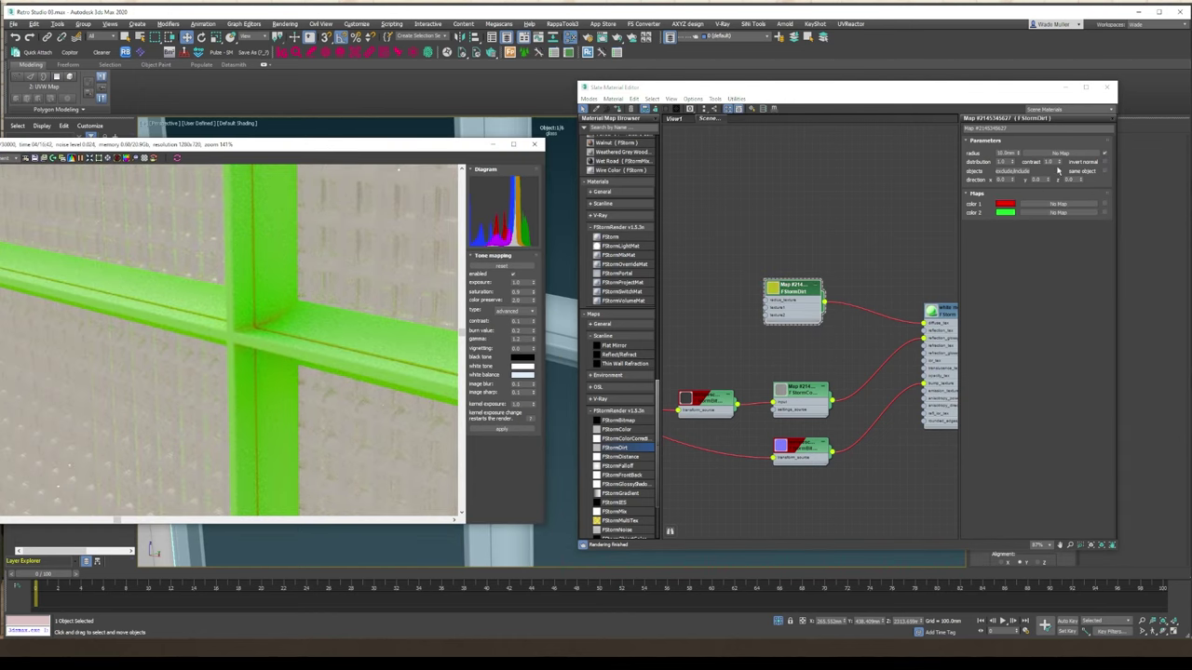
click(1104, 163)
drag(1012, 162, 1060, 147)
drag(1018, 154, 1019, 164)
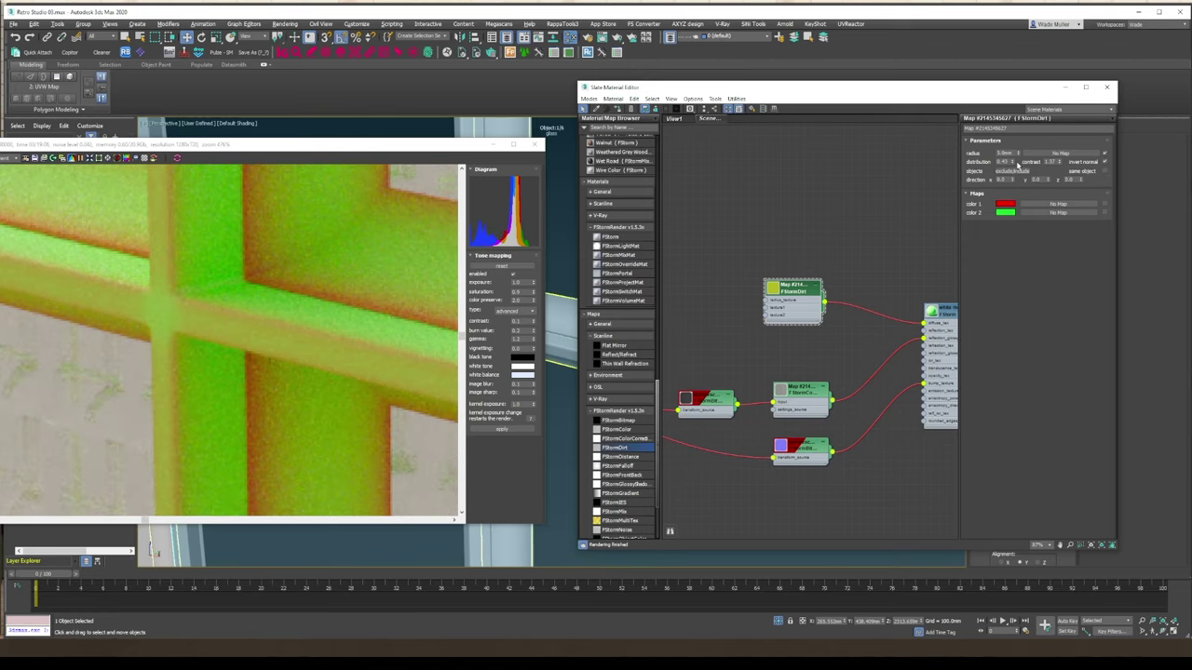
drag(1059, 162, 1061, 118)
Set the second Dirt map's radius to 2 mm and its distribution to 0.1.
double_click(1010, 154)
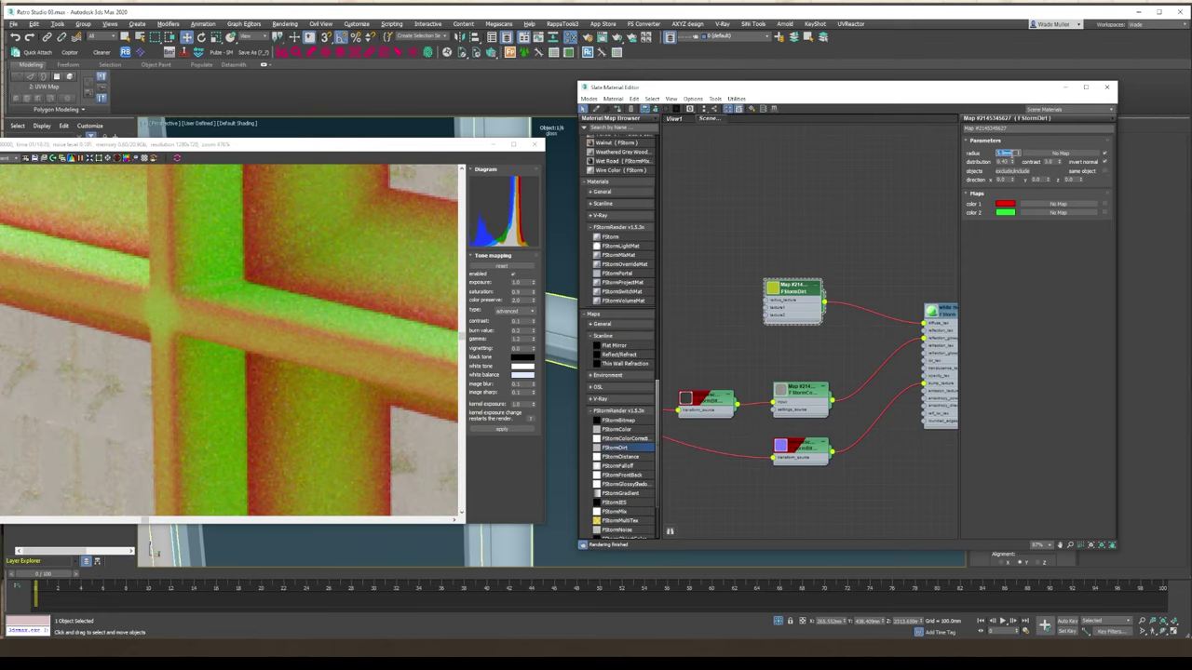
text(2)
key(Return)
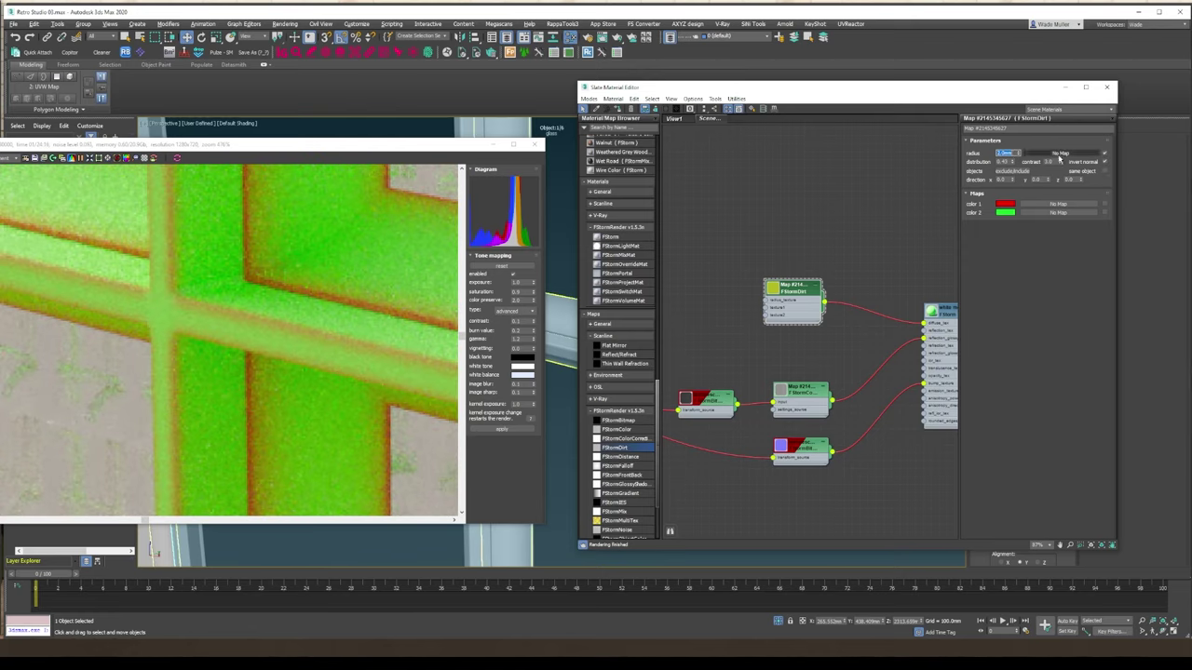
drag(1013, 162, 1013, 189)
scroll(271, 330, down, 8)
Feed the first Dirt map into the second one's texture 2, and through a new Color Correction into its texture 1.
middle_drag(733, 435, 740, 389)
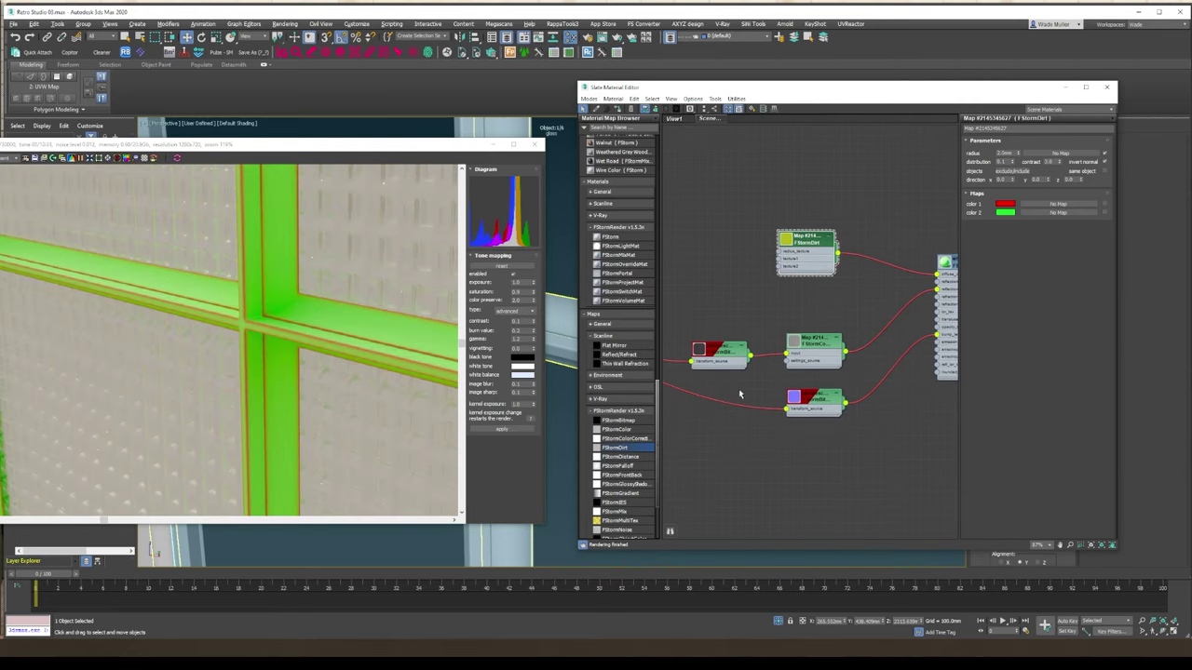
scroll(862, 232, down, 6)
scroll(823, 227, up, 5)
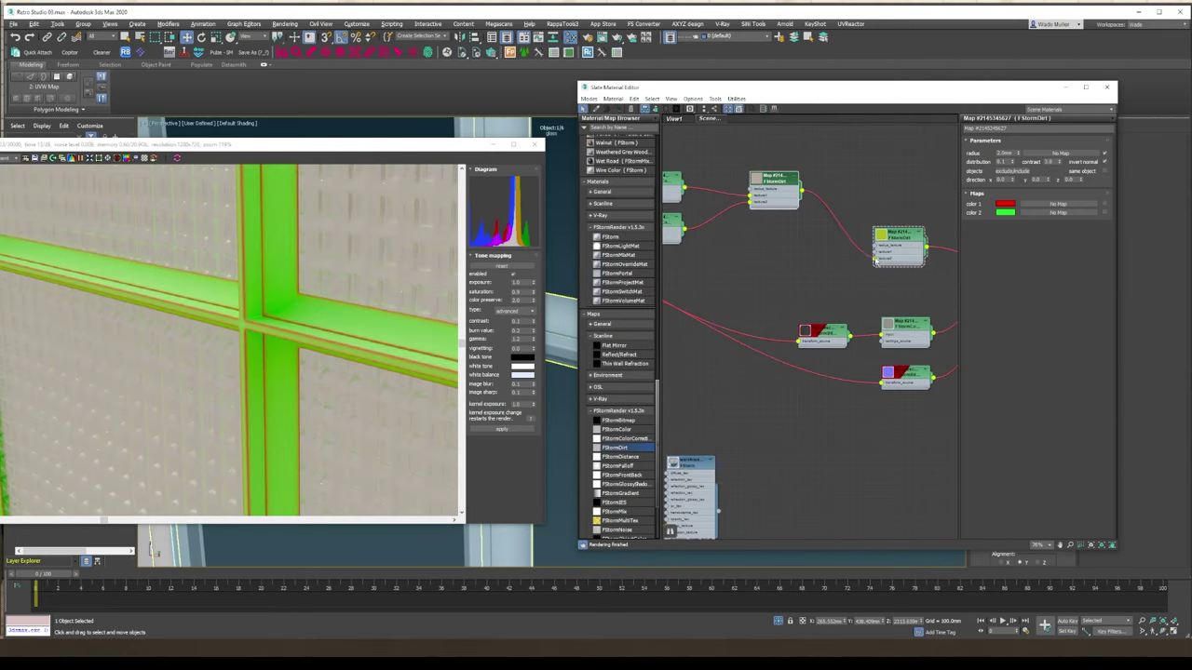
drag(775, 177, 740, 254)
drag(625, 438, 714, 392)
double_click(861, 236)
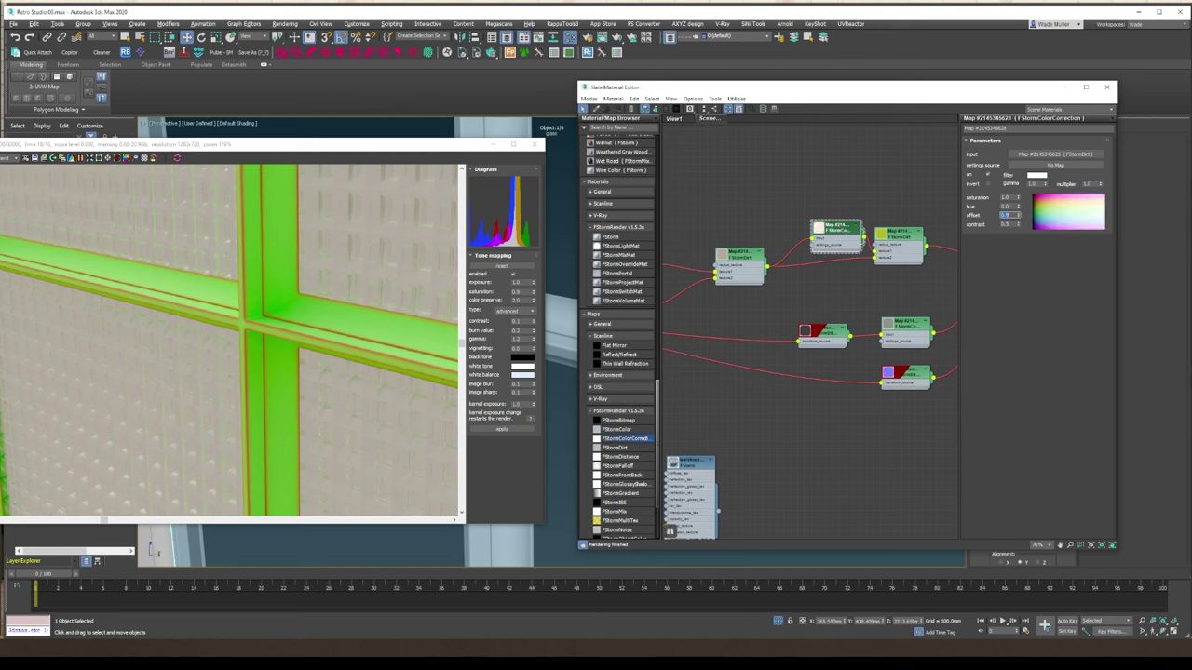
Turn on both colour maps of the second Dirt map and check the window bars in the render.
middle_drag(842, 410, 732, 403)
double_click(788, 229)
click(1104, 204)
click(1104, 213)
middle_drag(838, 419, 848, 410)
scroll(320, 358, down, 4)
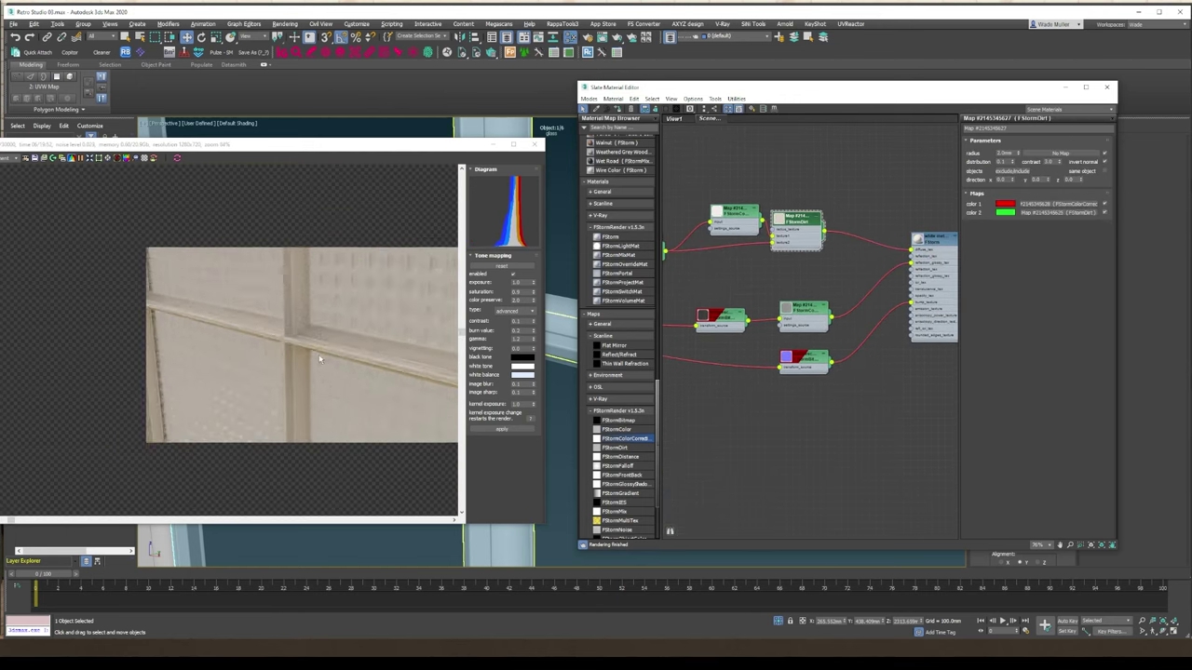
scroll(319, 358, up, 5)
scroll(318, 333, down, 4)
scroll(798, 175, down, 3)
middle_drag(796, 174, 796, 183)
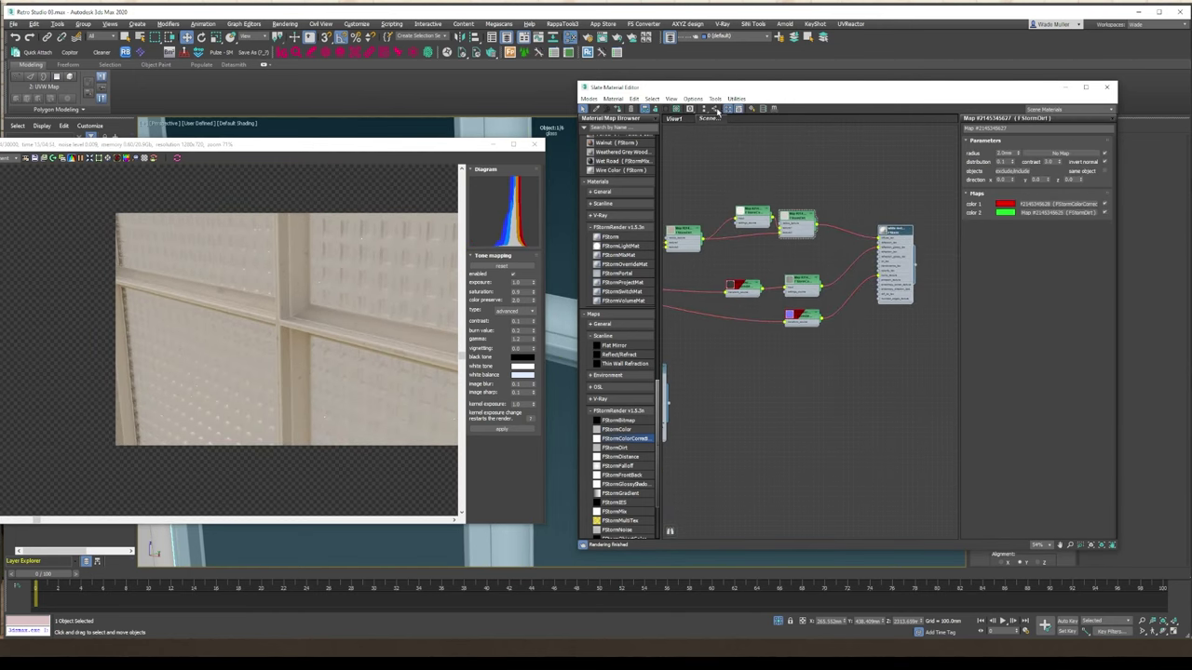
Duplicate the window frame material with its whole map network, placing the copy above the original.
click(716, 110)
drag(732, 173, 944, 243)
middle_drag(838, 188, 834, 218)
shift+drag(826, 215, 827, 144)
scroll(866, 144, up, 6)
middle_drag(869, 144, 819, 191)
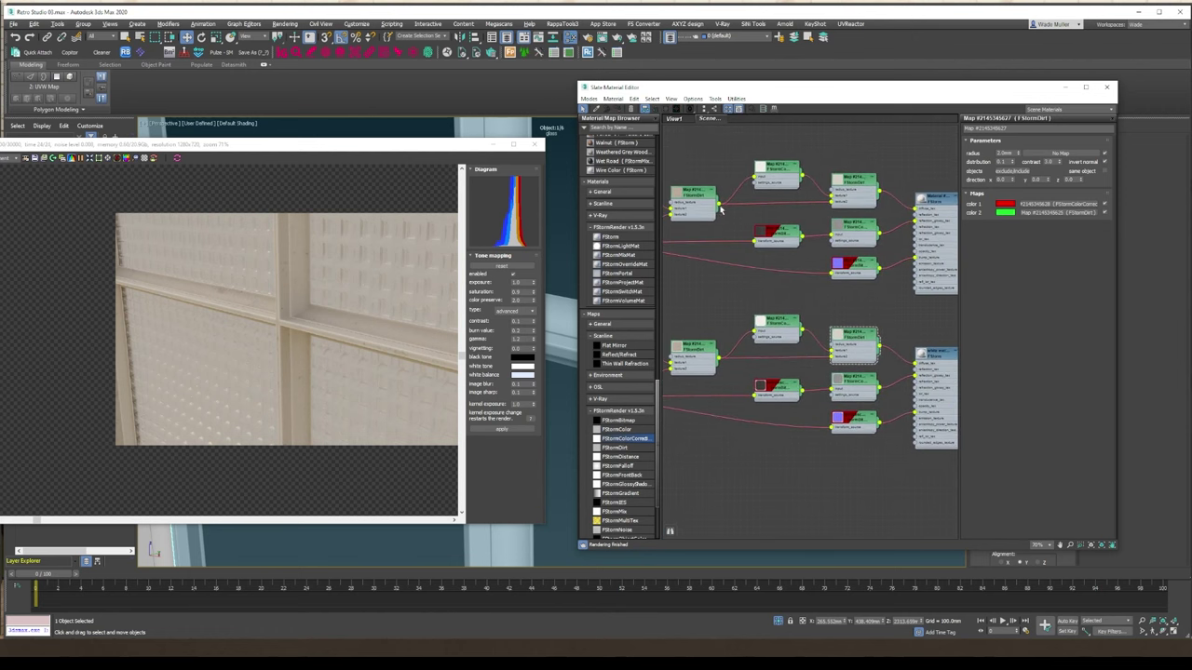
Remove the second Dirt map and its Color Correction from the copied material, then examine the glazing bars in the render.
key(Delete)
click(561, 321)
double_click(937, 199)
scroll(286, 327, up, 5)
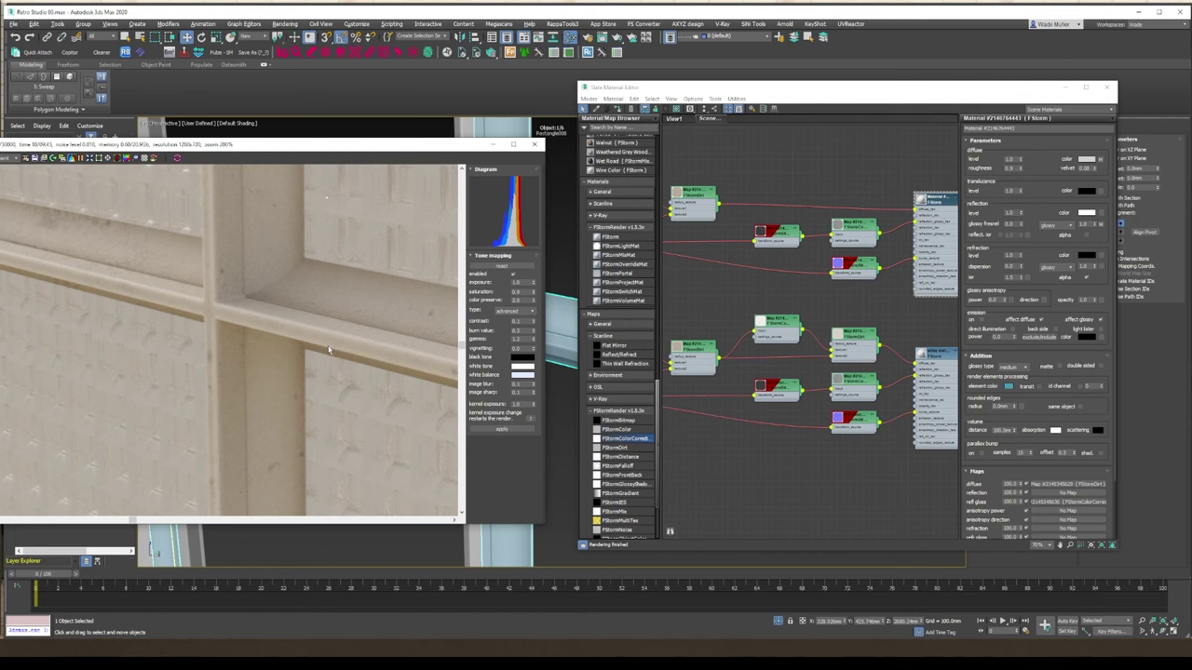
scroll(348, 384, down, 4)
scroll(279, 372, up, 4)
Bring in the TerracottaClayWorn001 colour, reflection, gloss and normal bitmaps and place three Color Correction maps beside them.
drag(707, 88, 1026, 92)
click(874, 231)
scroll(1175, 382, down, 3)
mouse_move(1175, 382)
middle_down()
mouse_move(1150, 331)
mouse_move(1186, 395)
middle_up()
scroll(1108, 372, up, 3)
key(Delete)
middle_drag(1138, 328, 1130, 262)
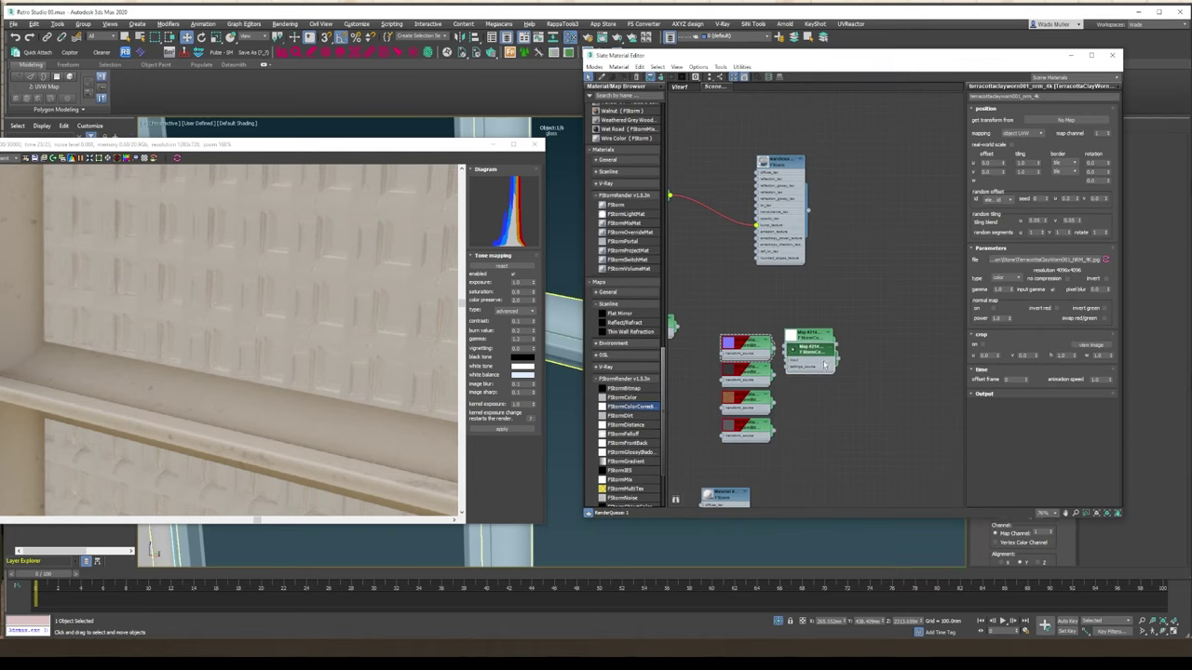
shift+drag(808, 336, 808, 370)
shift+drag(808, 370, 808, 405)
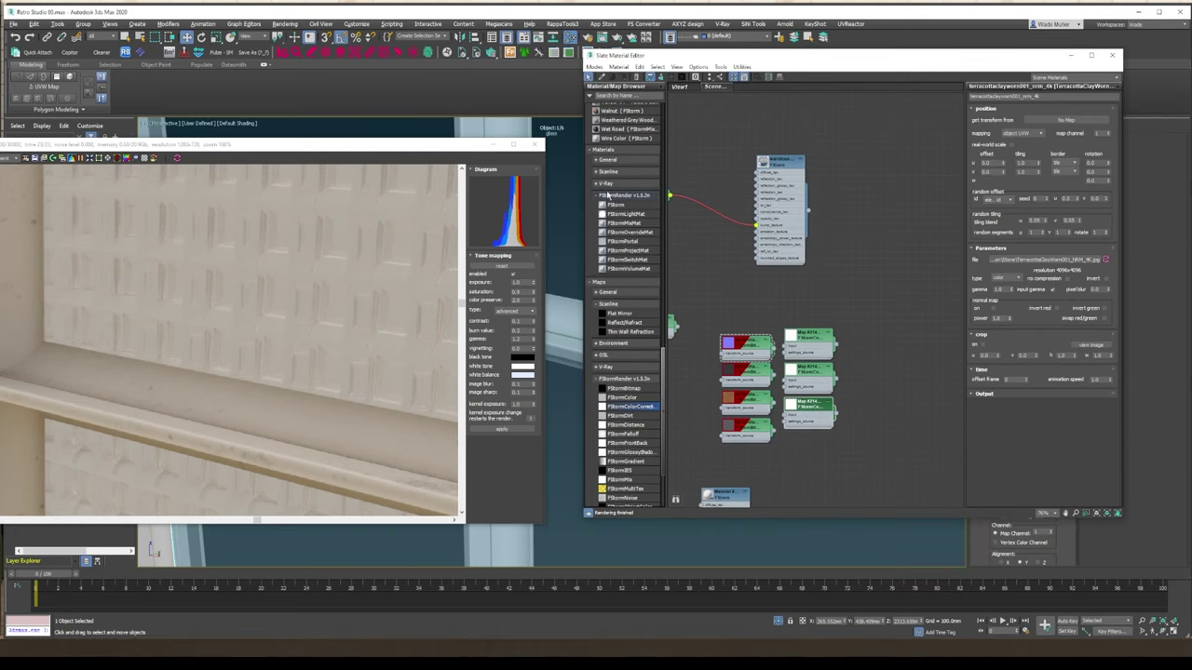
Create an FStorm material fed by the three Color Corrections in diffuse, reflection and reflection glossiness, with the normal bitmap in bump.
drag(616, 205, 895, 376)
drag(836, 346, 873, 400)
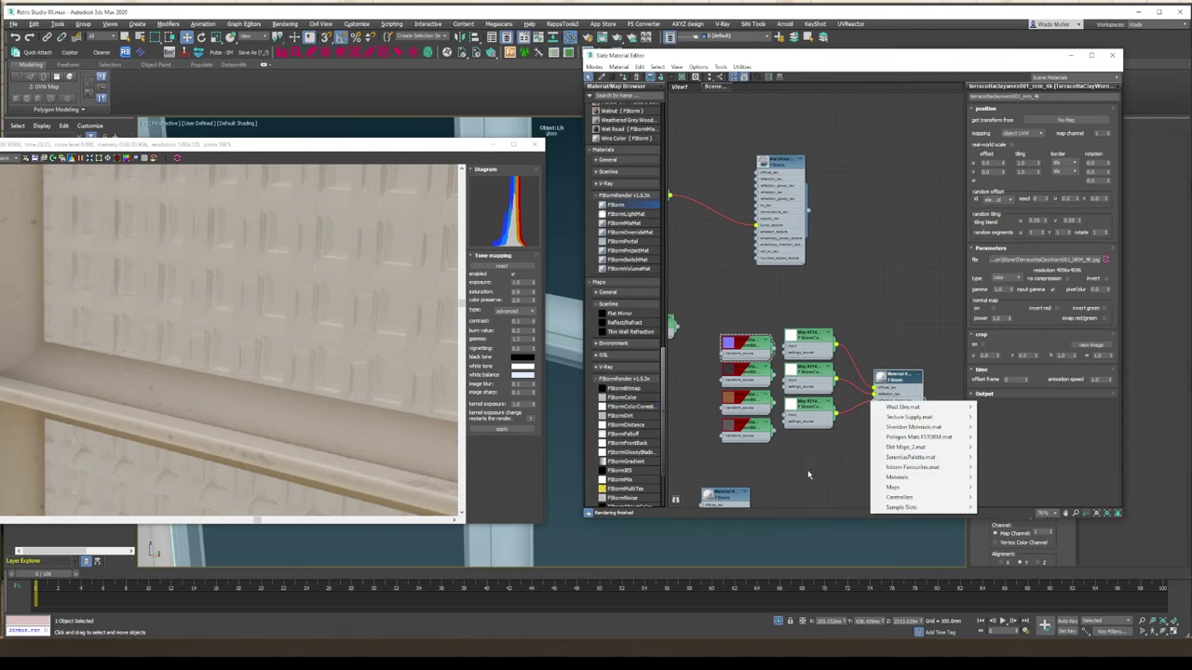
click(810, 474)
drag(751, 345, 835, 447)
Arrange the terracotta bitmaps and set the colour bitmap's mapping to object triplanar with real-world scale tiling.
drag(745, 369, 689, 424)
drag(745, 398, 718, 329)
double_click(718, 329)
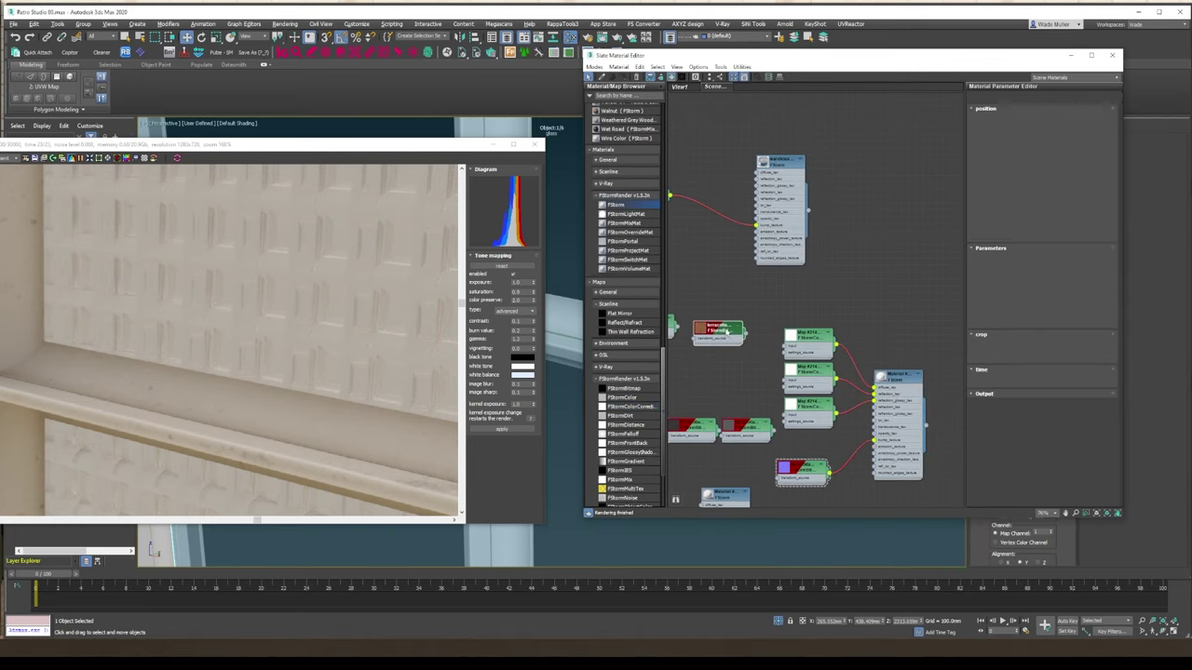
click(1020, 133)
click(1091, 345)
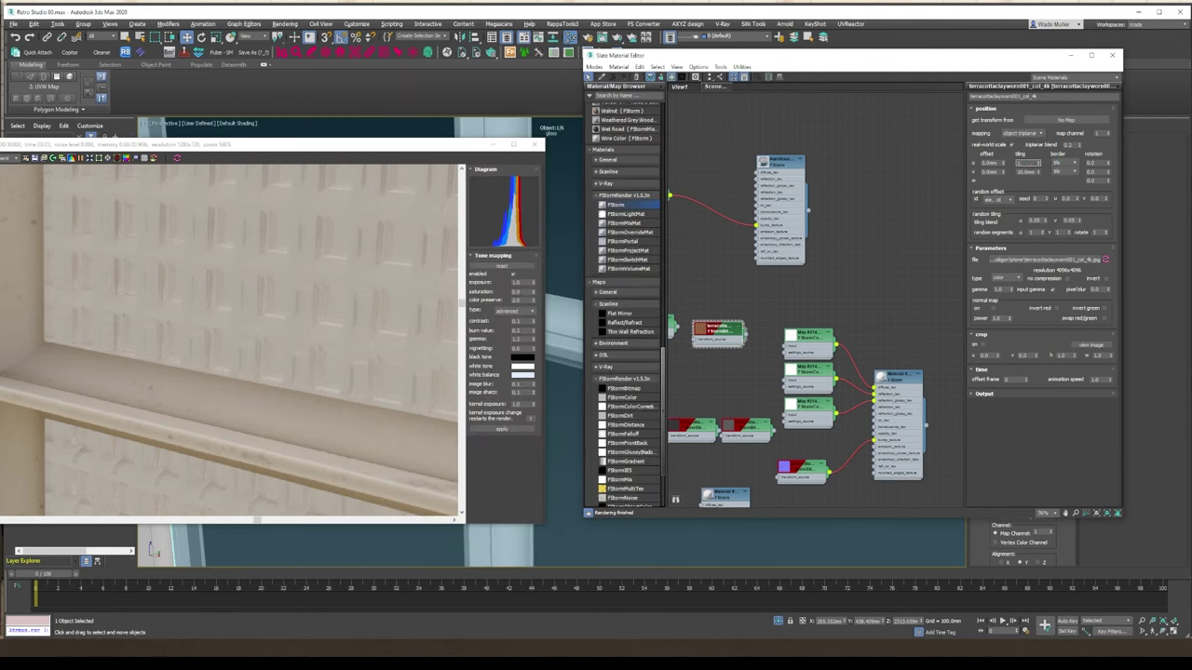
Wire the terracotta bitmaps into their Color Corrections, share the colour bitmap's transform, and name the material putty.
drag(719, 428, 765, 384)
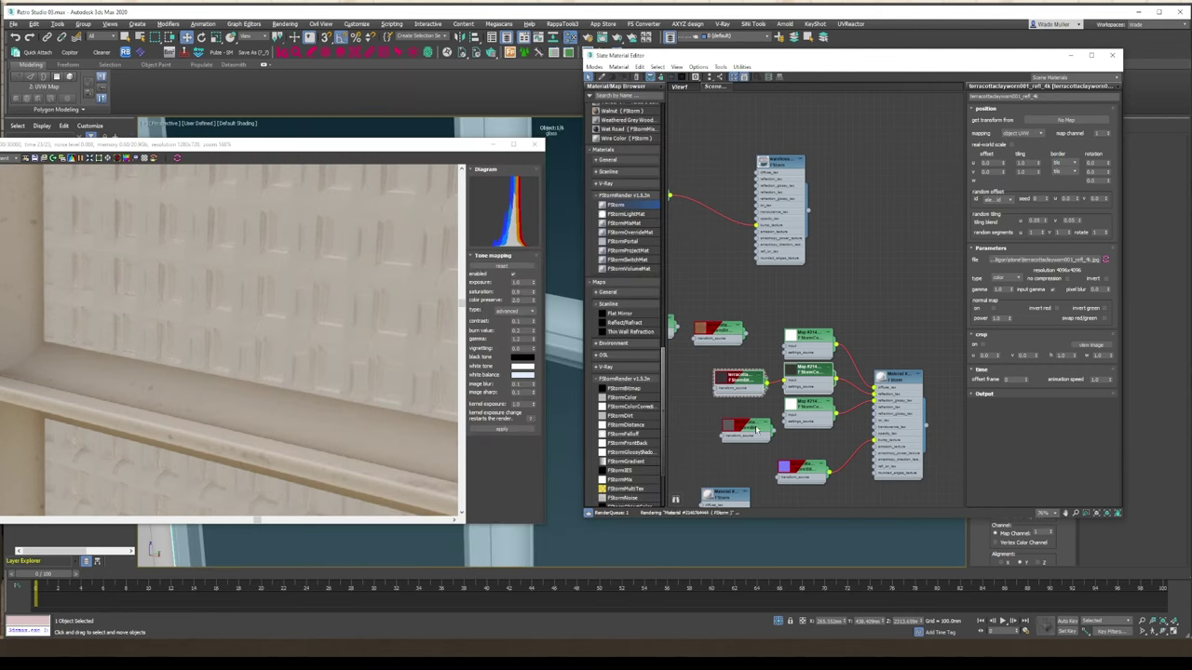
drag(757, 429, 756, 430)
drag(799, 355, 883, 339)
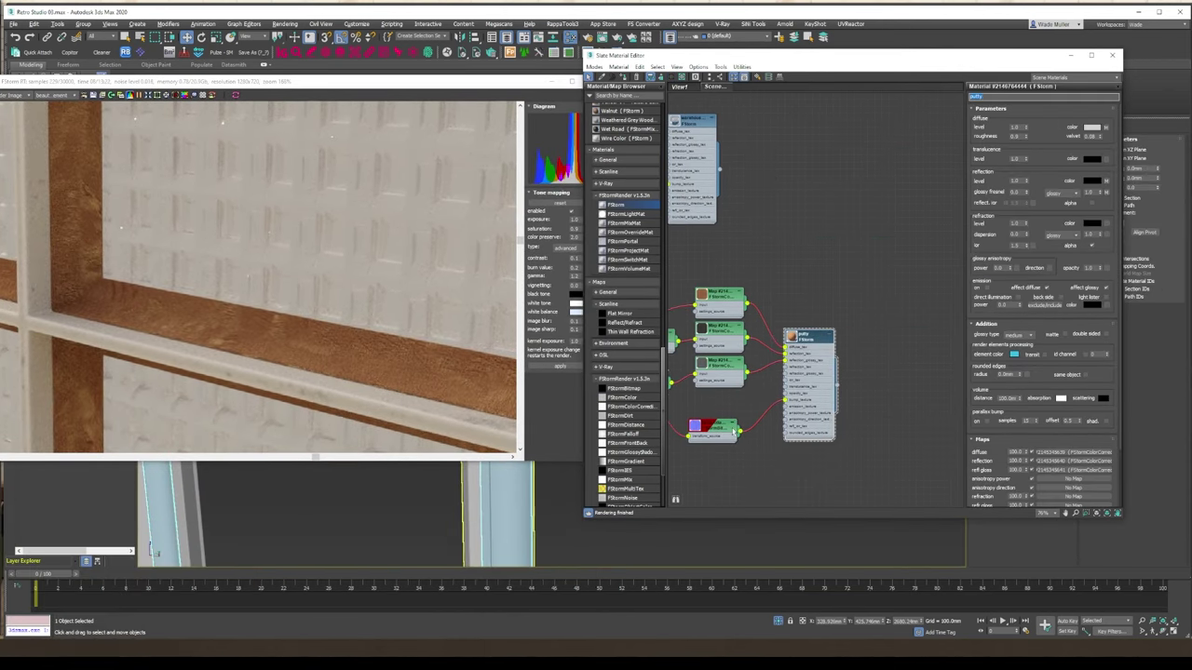
Invert the putty's reflection Color Correction with an offset of 0.2 and adjust the glossiness correction's offset.
click(731, 430)
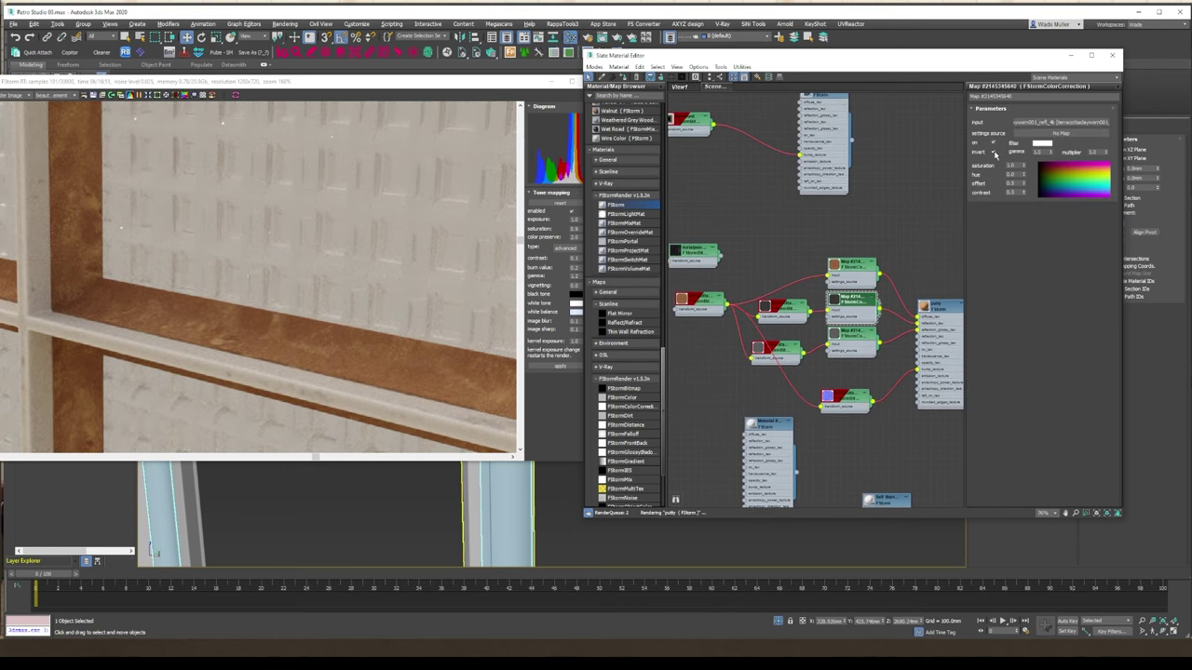
click(866, 341)
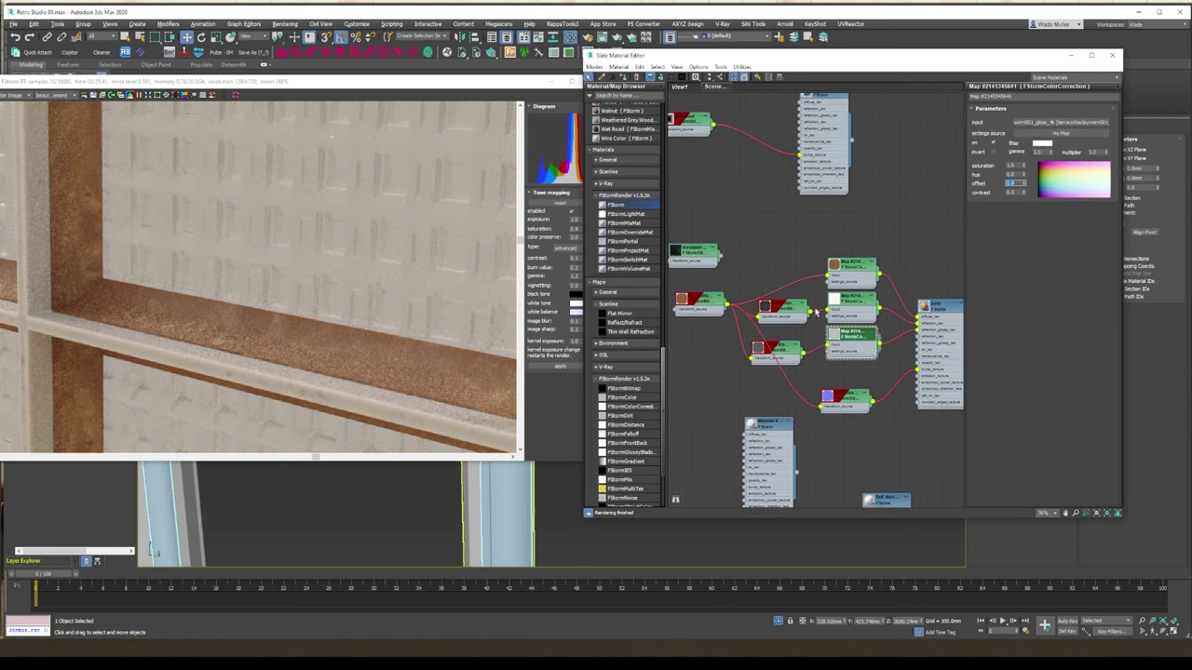
click(851, 300)
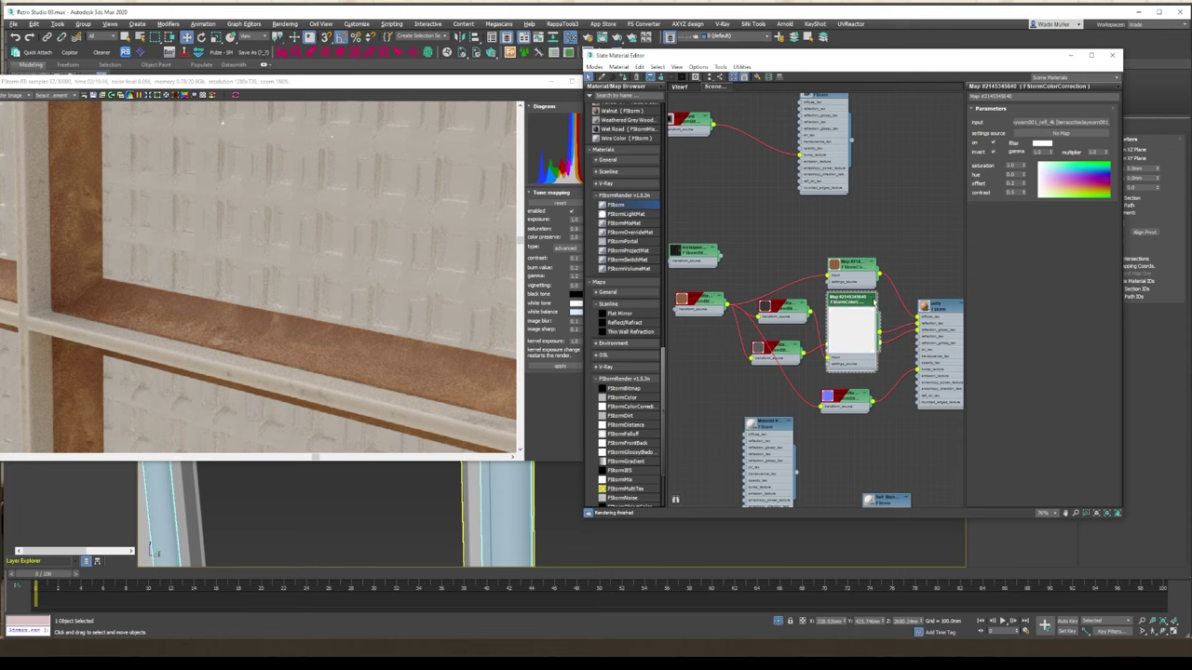
double_click(863, 317)
Desaturate the putty's diffuse Color Correction and set its offset to 0.85.
double_click(853, 267)
drag(1017, 183, 957, 183)
text(0.5)
key(Return)
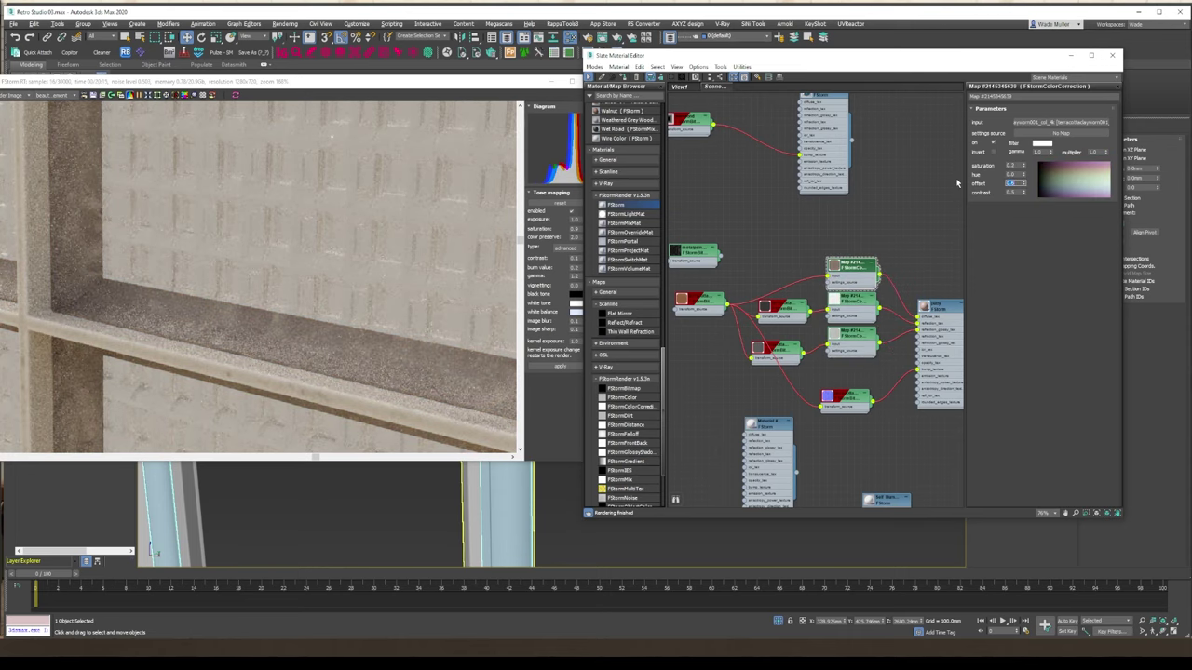
text(0.9)
key(Return)
text(0.85)
key(Return)
Inspect the glazing bar joint up close and raise the putty material's bump amount for its terracotta normal map.
drag(465, 81, 276, 81)
alt+middle_drag(530, 265, 551, 285)
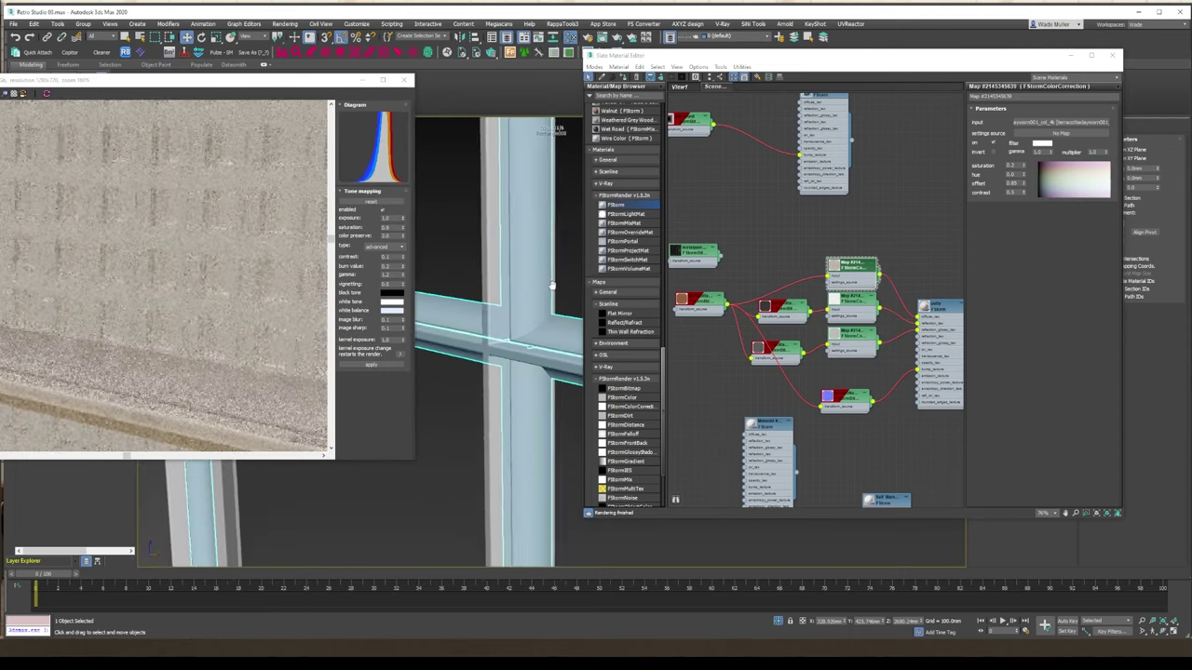
scroll(549, 287, up, 5)
click(505, 426)
scroll(205, 288, down, 3)
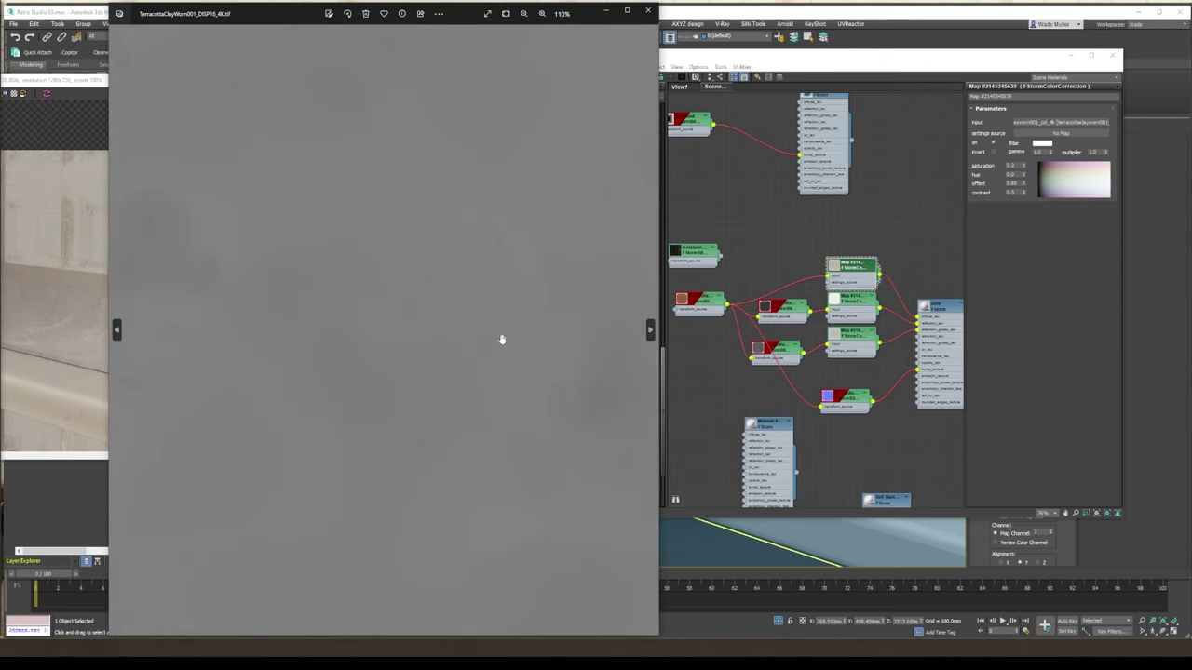
click(649, 9)
scroll(29, 318, down, 1)
click(849, 398)
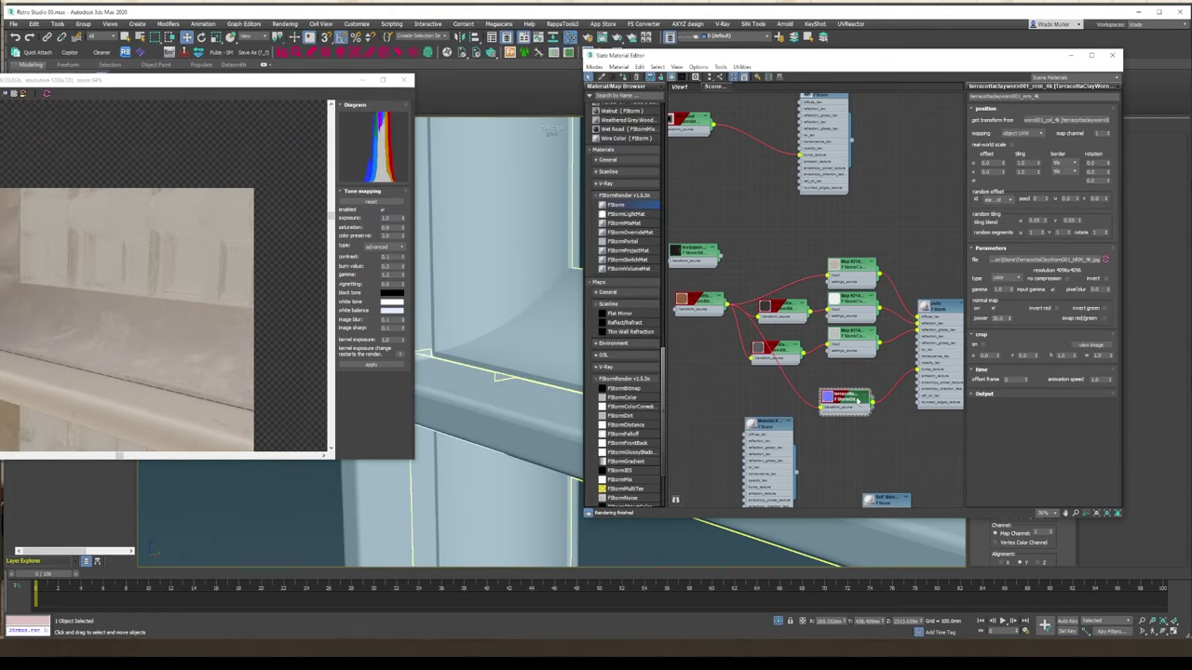
double_click(940, 313)
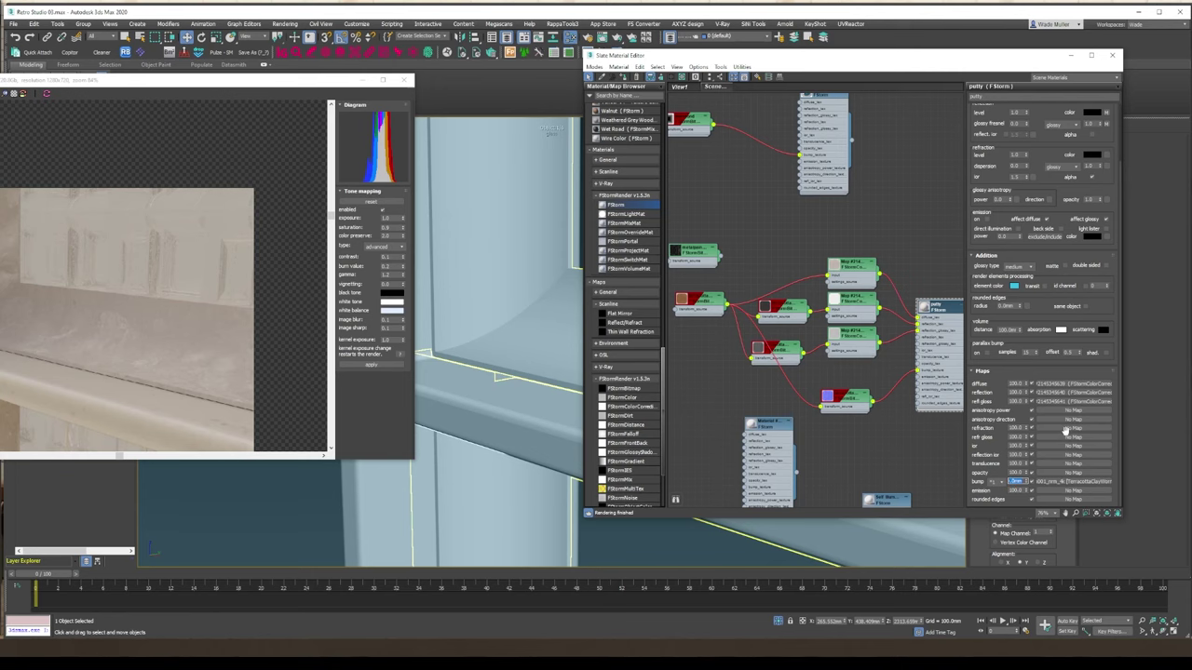
drag(48, 82, 160, 82)
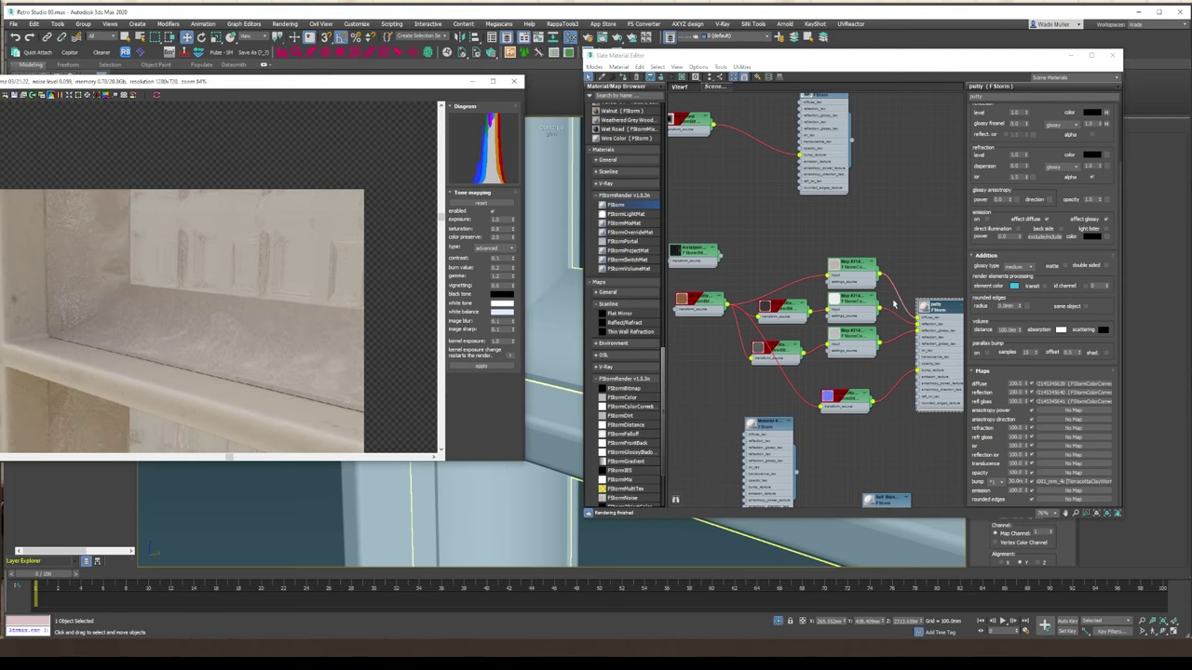
Set the saturation of the putty's diffuse Color Correction to 0 and check the window panes in the render.
drag(1036, 99, 1035, 150)
double_click(1015, 168)
text(0)
key(Return)
drag(280, 80, 140, 79)
scroll(568, 323, down, 4)
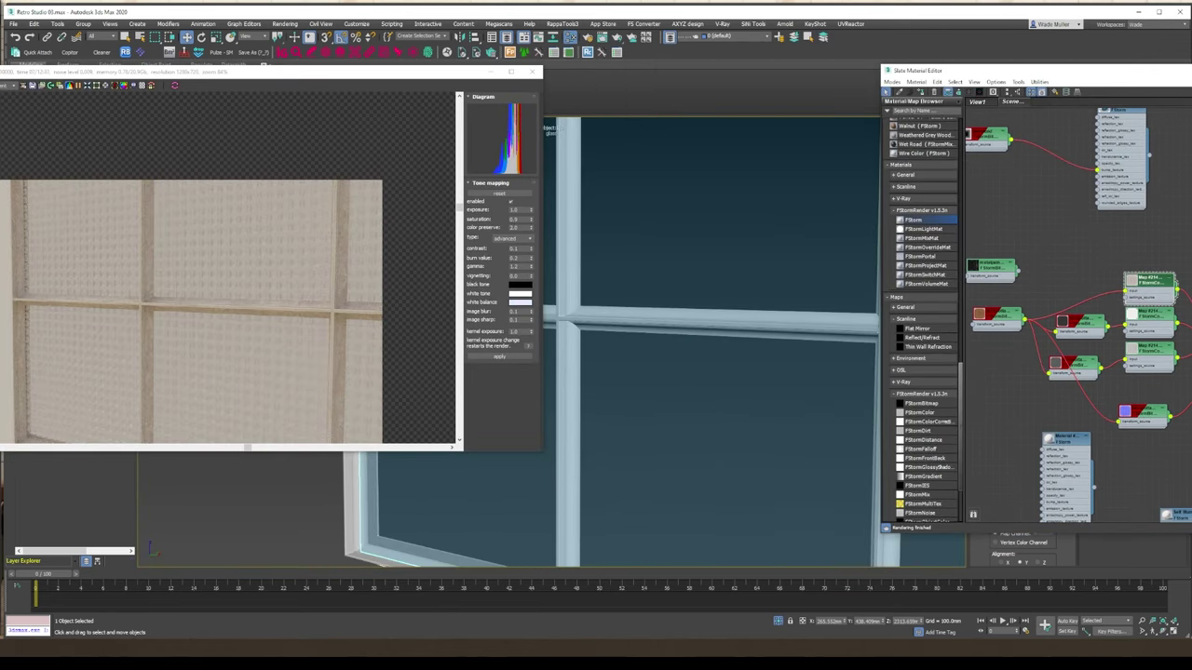
scroll(148, 311, up, 2)
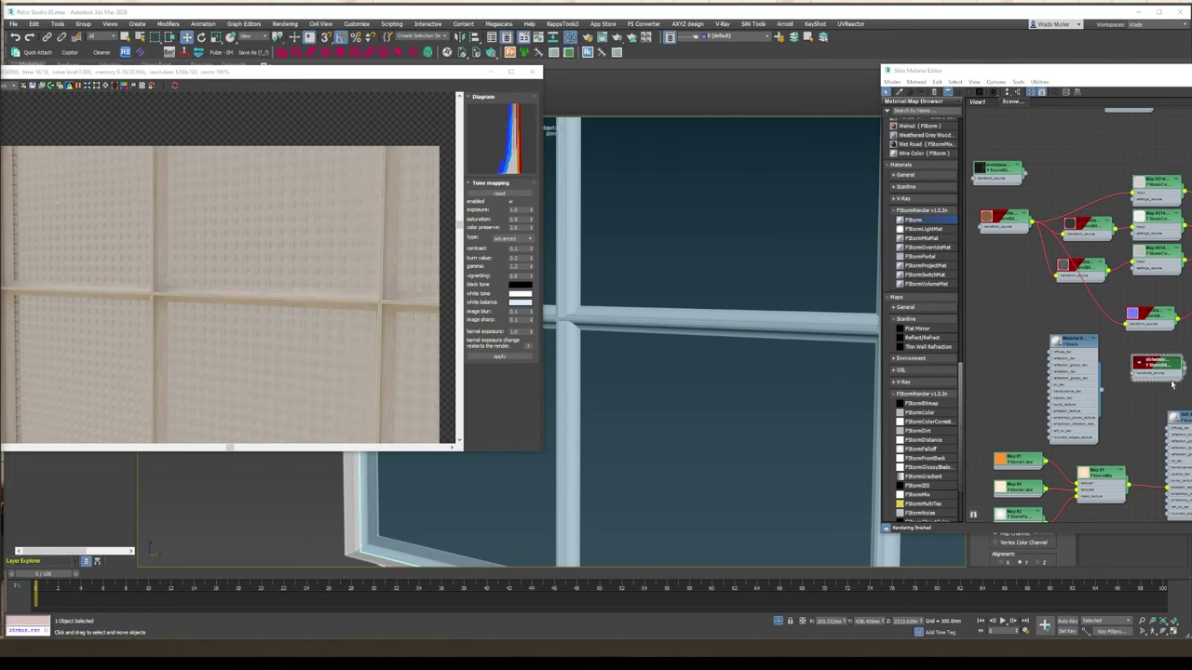
Move the DirtWindowStains004 colour bitmap into the free space above the warehouse glass material.
scroll(1172, 384, down, 2)
middle_drag(1172, 384, 1109, 423)
drag(1102, 417, 1008, 141)
scroll(1008, 142, up, 3)
middle_drag(1008, 142, 1005, 197)
drag(1005, 197, 1142, 143)
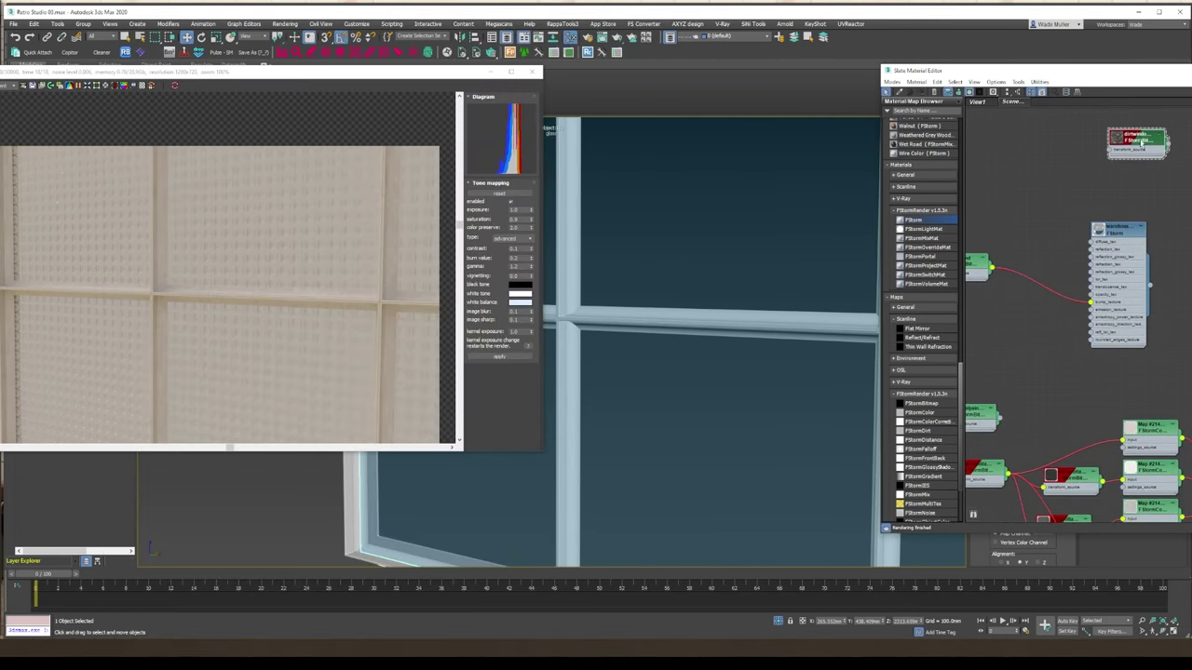
middle_drag(1142, 143, 1126, 211)
Create an FStorm material with the DirtWindowStains004 colour map in diffuse and normal map in bump, and assign it to the glass.
drag(1106, 298, 1162, 361)
drag(913, 219, 1181, 248)
drag(1123, 203, 1067, 195)
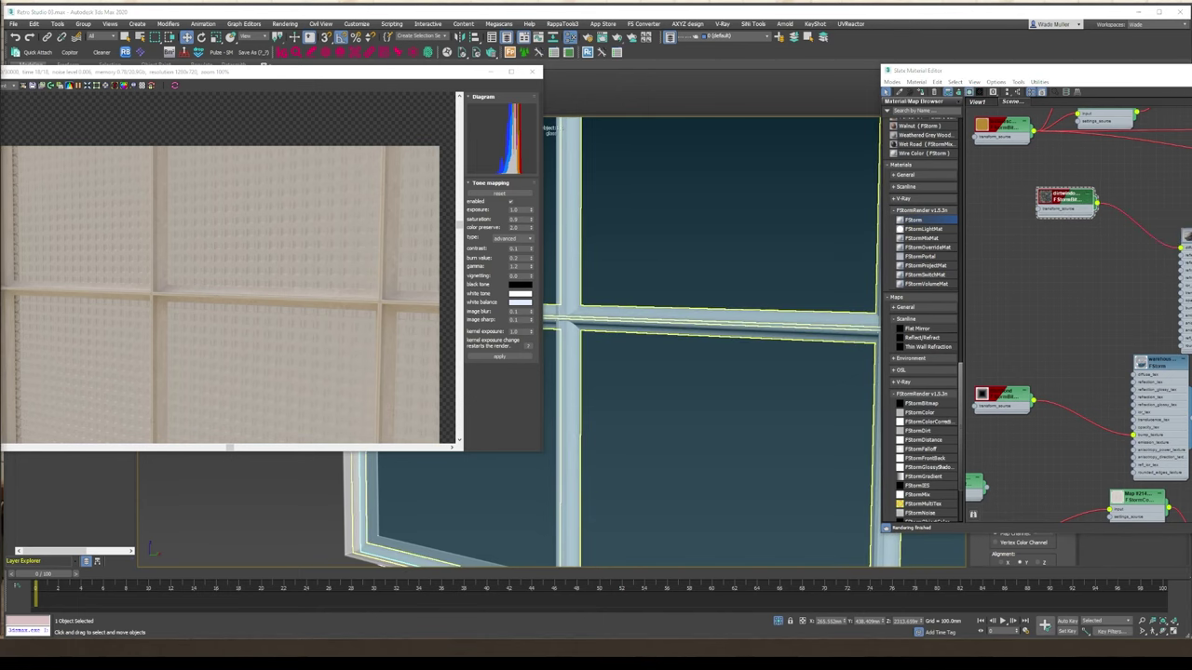
drag(2, 279, 1181, 307)
click(921, 93)
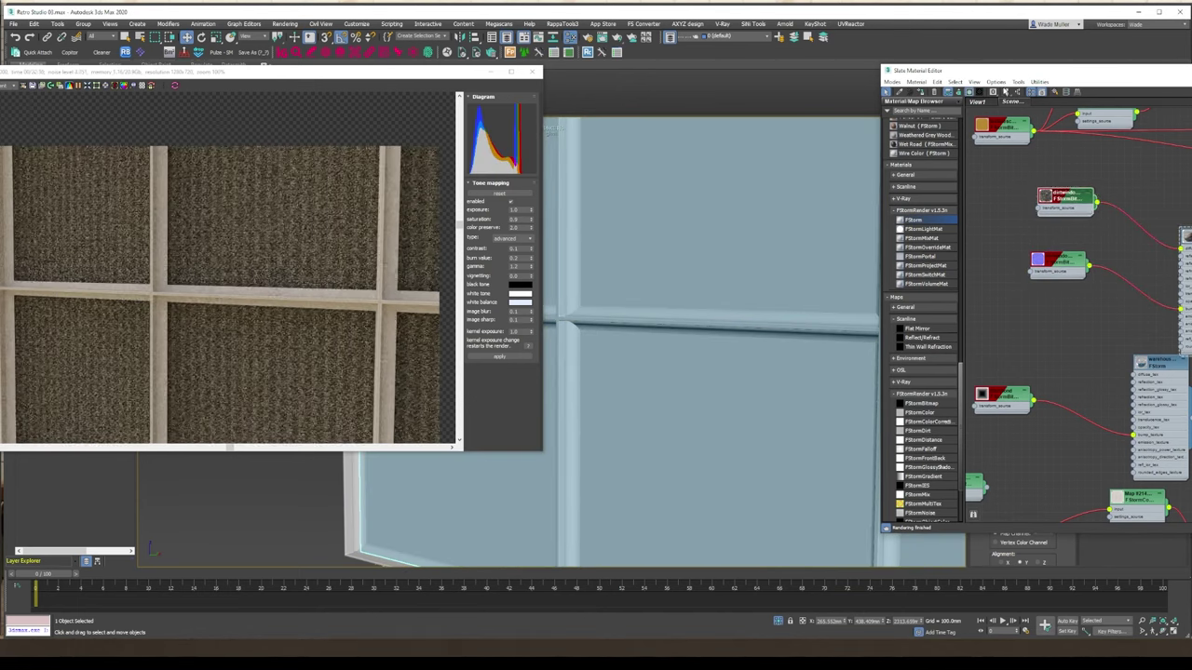
Show the window stains colour bitmap in the viewport and use it as the normal bitmap's transform source.
double_click(1071, 197)
click(969, 92)
drag(1071, 196, 975, 197)
drag(1002, 202, 1031, 271)
key(m)
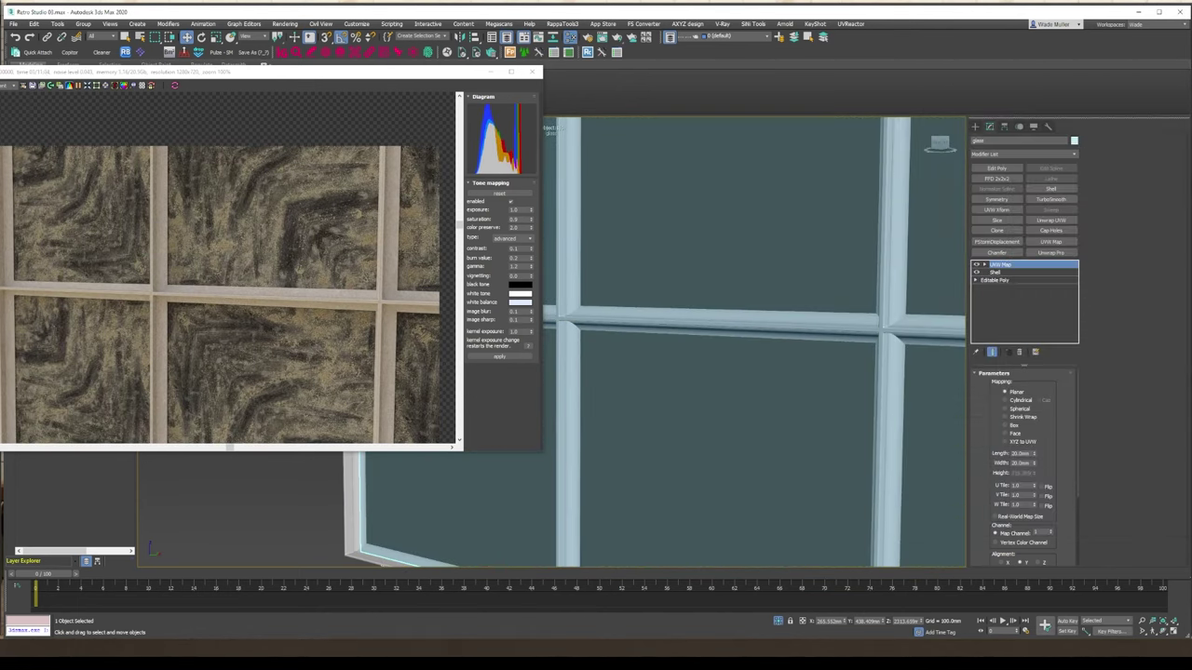
Add a second UVW Map to the glass on map channel 2, fit it, and set its U tile to 4.
click(1051, 530)
click(1020, 562)
drag(1067, 549, 1066, 439)
click(1009, 473)
drag(1072, 395, 1076, 503)
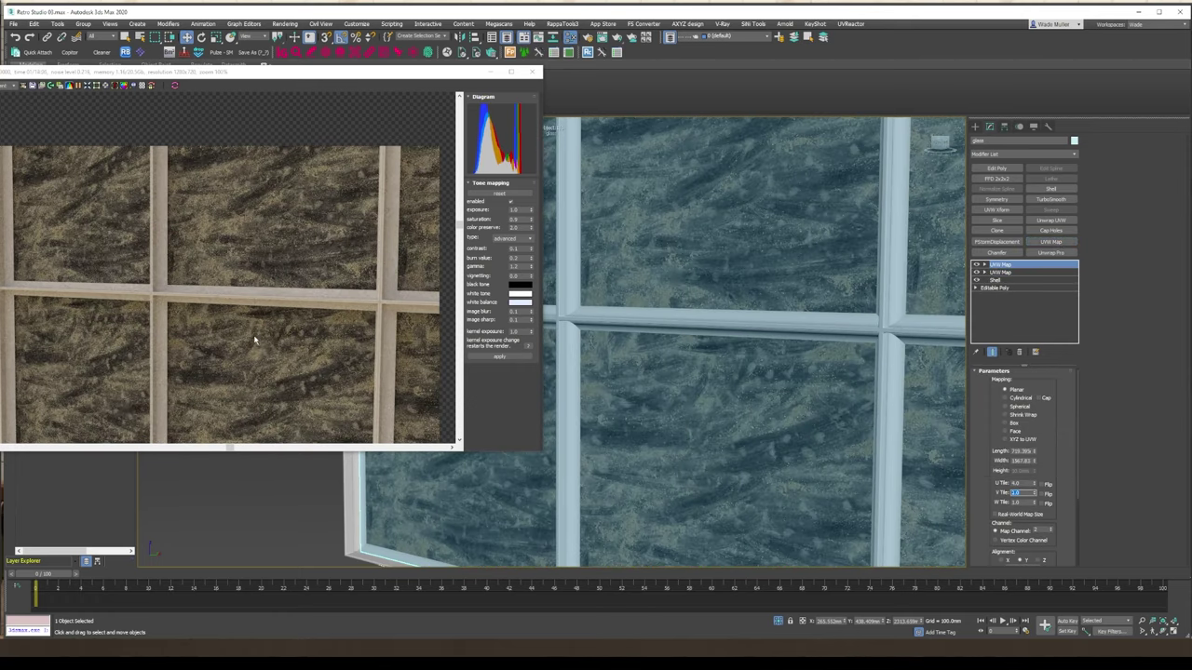
Randomize the window stains colour bitmap's tiling with 2 random segments.
key(m)
alt+middle_drag(662, 157, 622, 266)
scroll(622, 266, down, 2)
scroll(317, 331, up, 2)
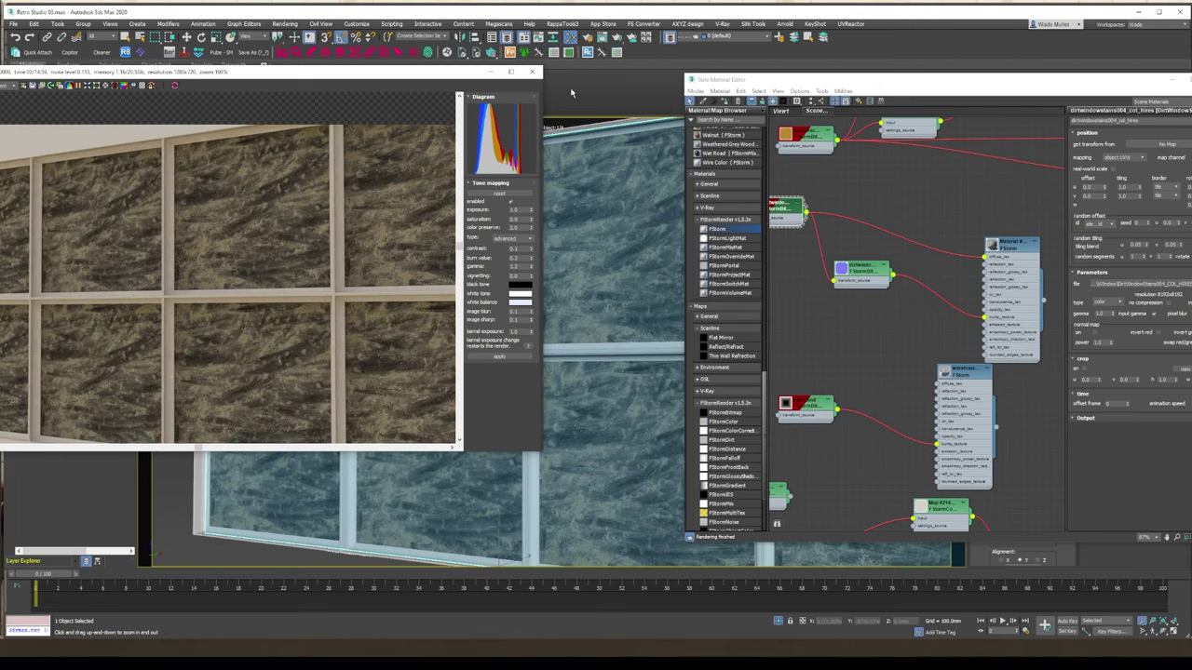
click(69, 84)
click(606, 352)
middle_drag(936, 333, 982, 415)
text(2)
key(Tab)
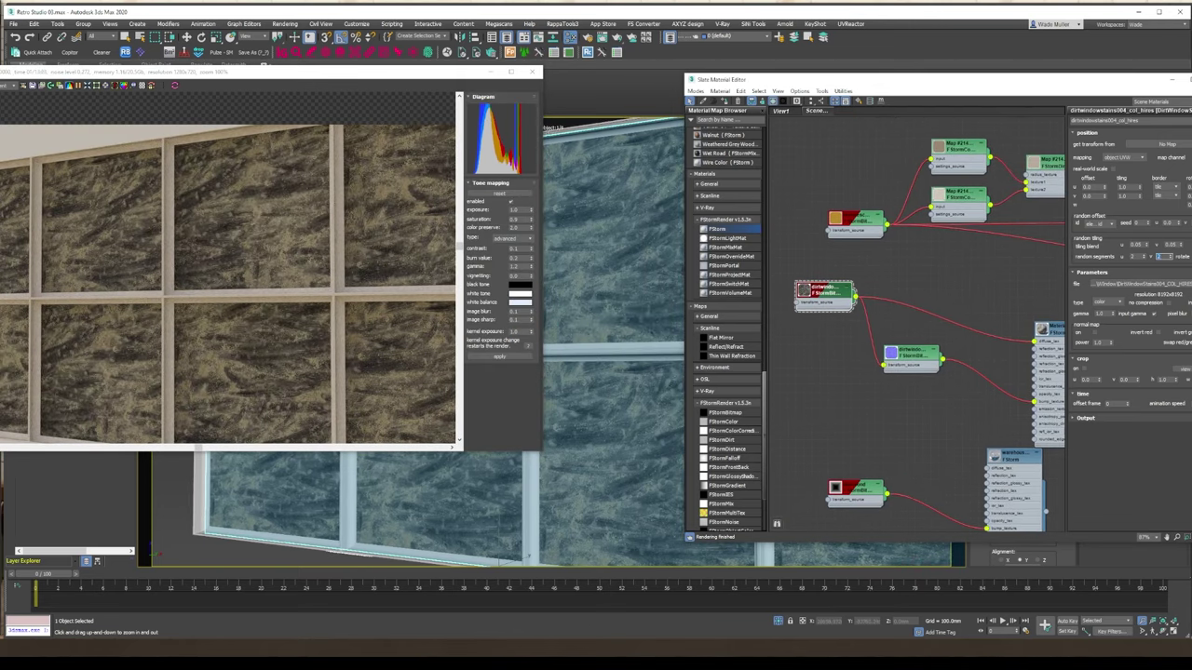
Create an FStorm Mix material from the stains material and the warehouse glass, and assign it to the glass.
middle_drag(1024, 321, 887, 225)
drag(916, 234, 862, 222)
scroll(752, 393, down, 3)
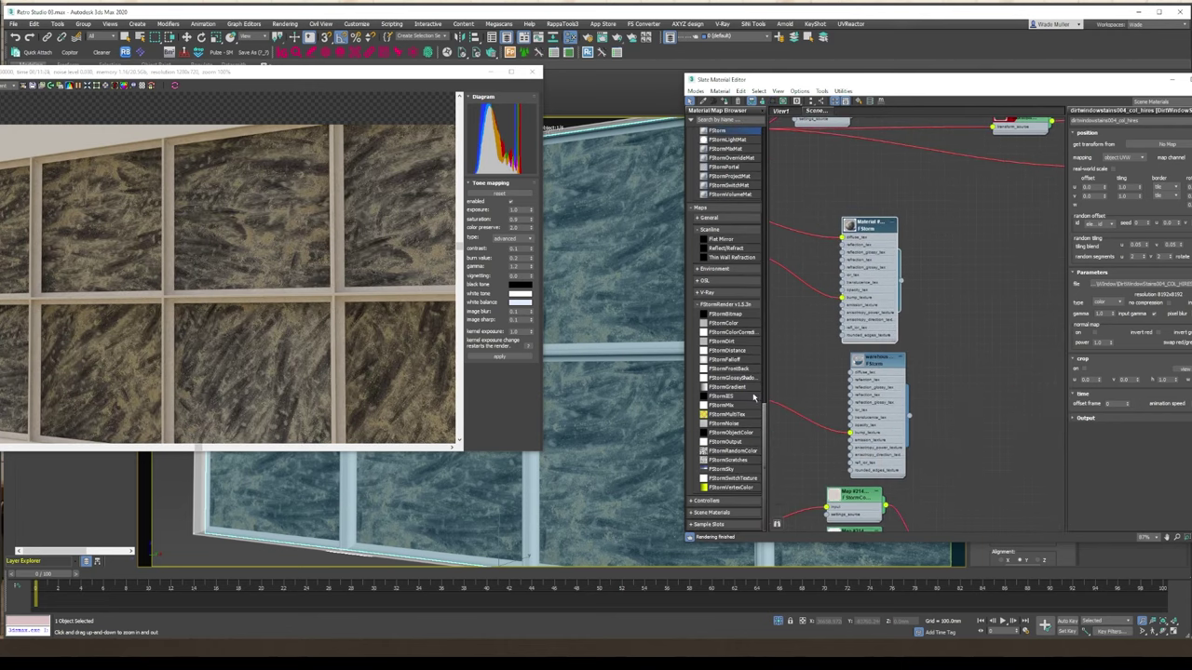
drag(725, 149, 989, 333)
drag(901, 281, 943, 333)
drag(988, 365, 985, 356)
double_click(1012, 337)
click(725, 101)
drag(878, 363, 829, 347)
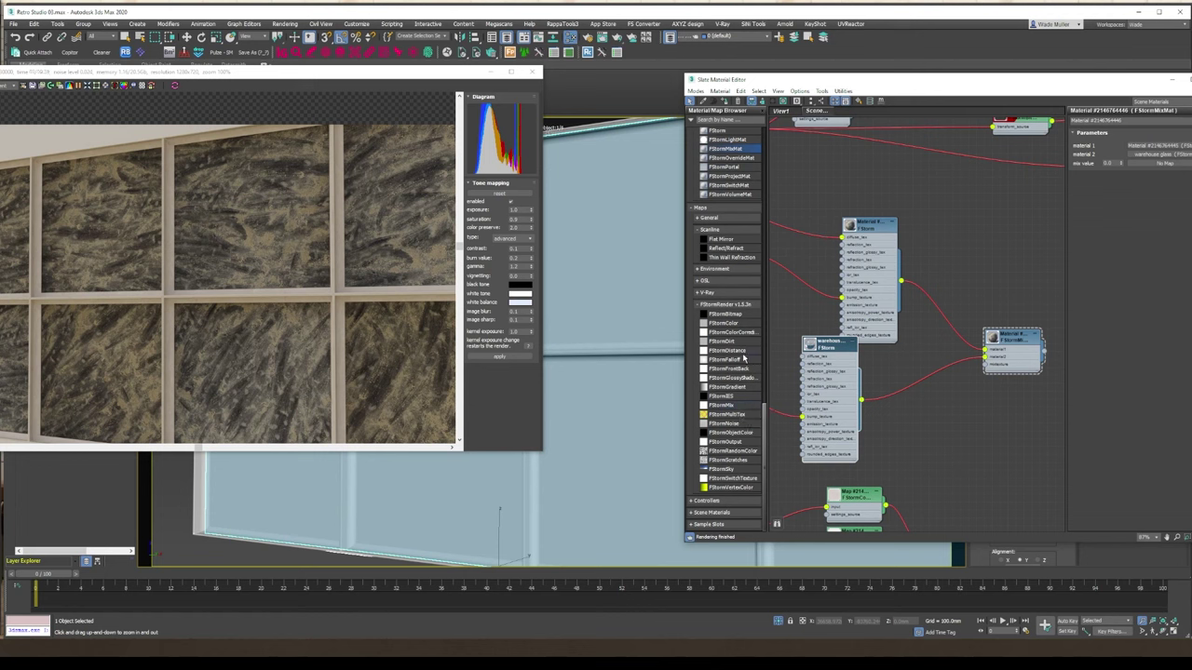
Add a Distance map, replace glass with Rectangle008 in its object list, and feed it into the Mix material's mix texture.
drag(743, 357, 910, 438)
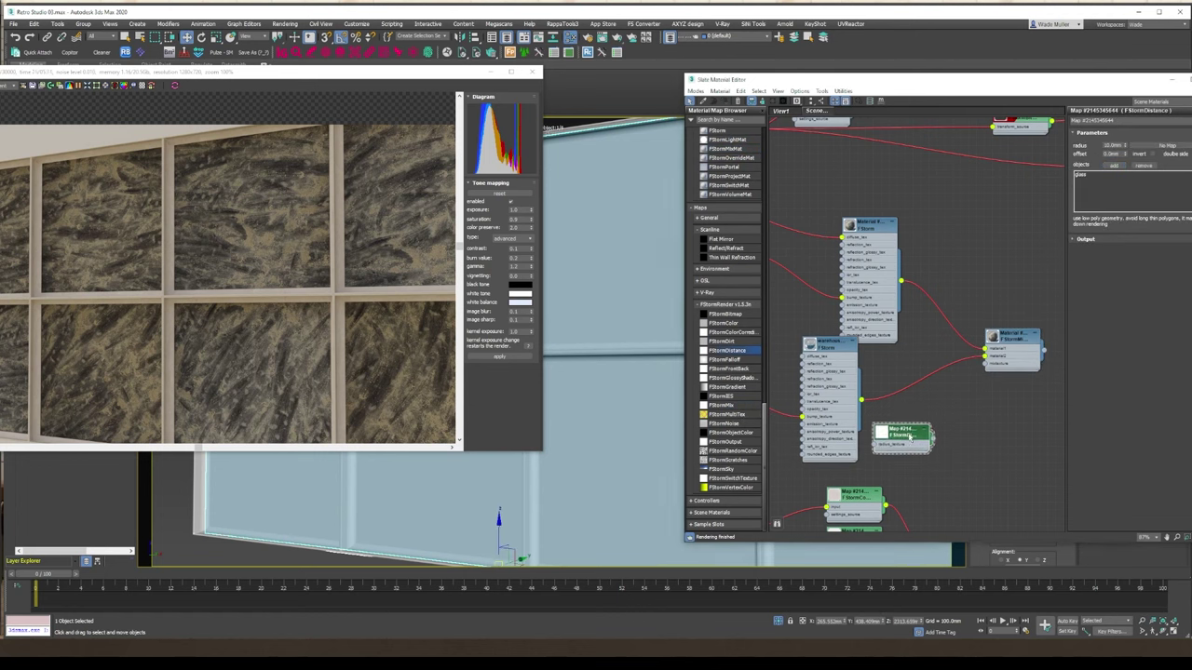
click(1148, 168)
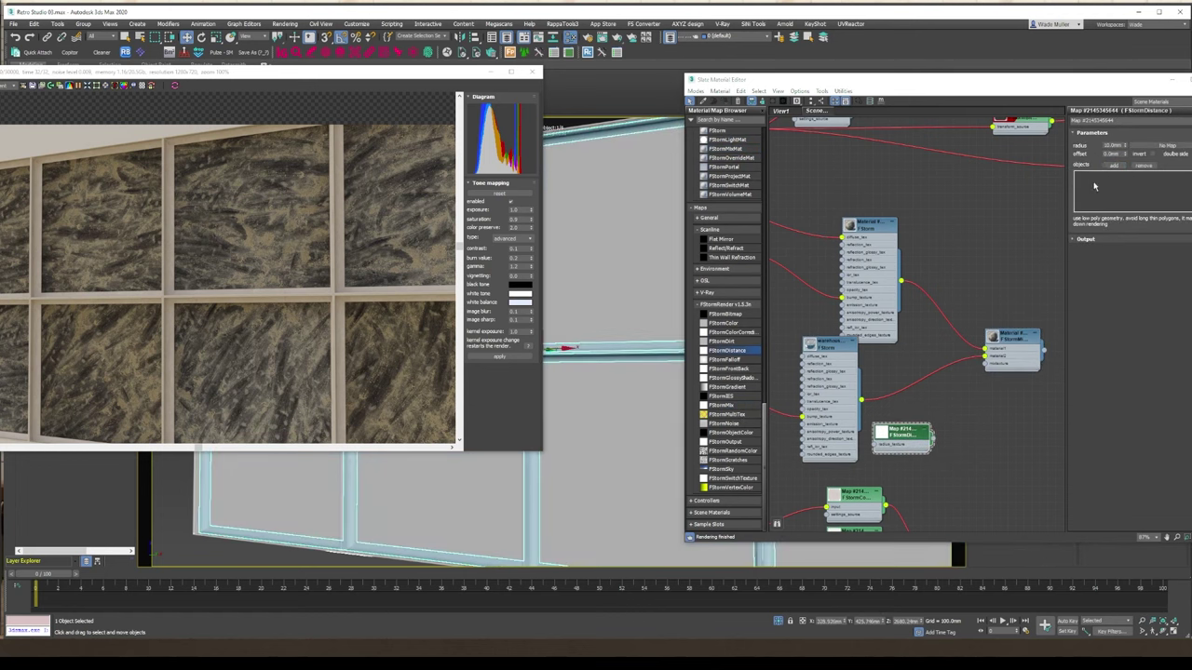
click(1113, 165)
click(660, 345)
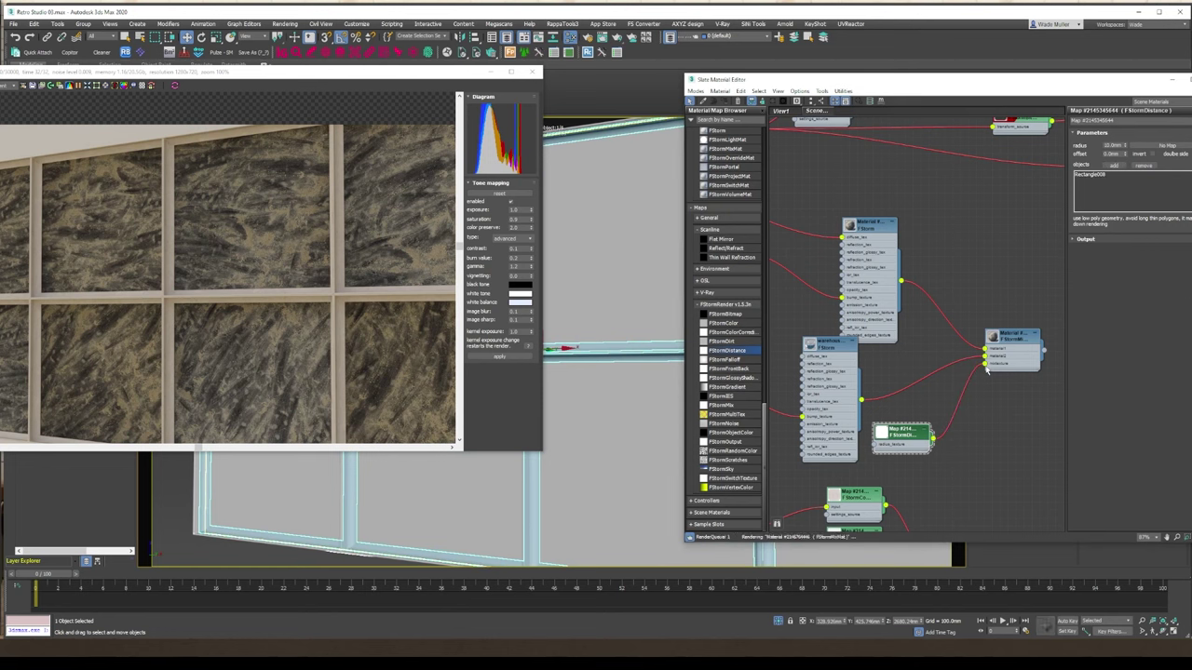
Try Distance map radii of 100 and 50 mm, and settle on 20 mm.
text(100)
key(Return)
text(50)
key(Return)
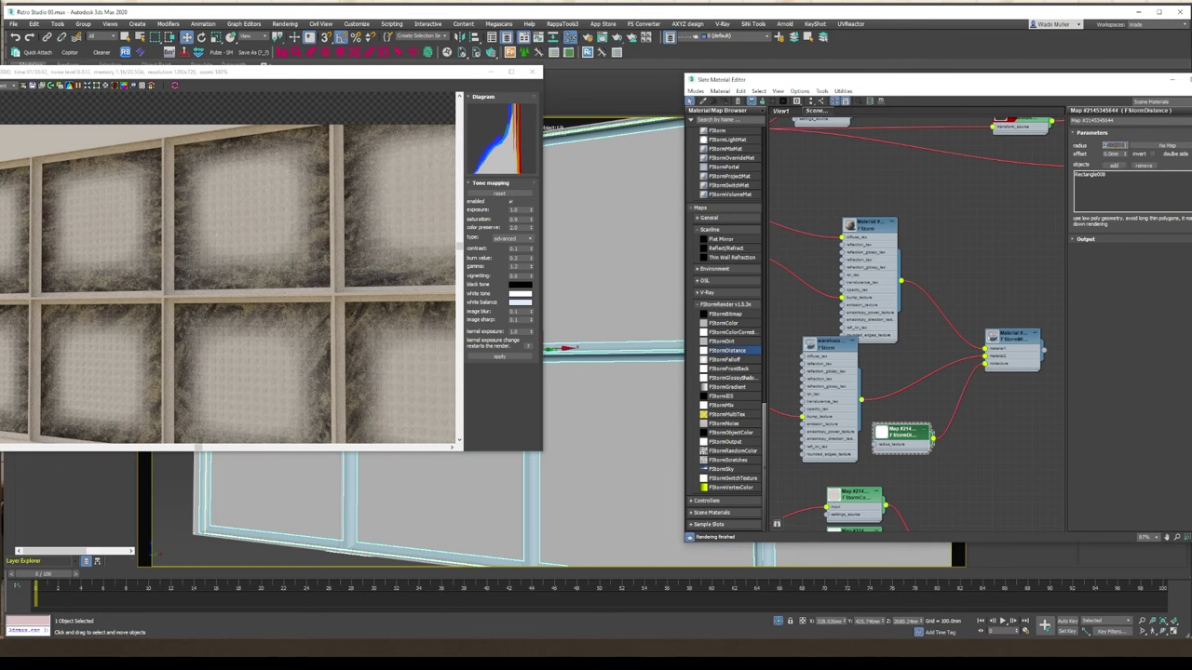
text(20)
key(Return)
Add a Noise map to the Distance map's radius and check the dirt around all the panes in the render.
drag(915, 440, 943, 452)
drag(973, 454, 851, 428)
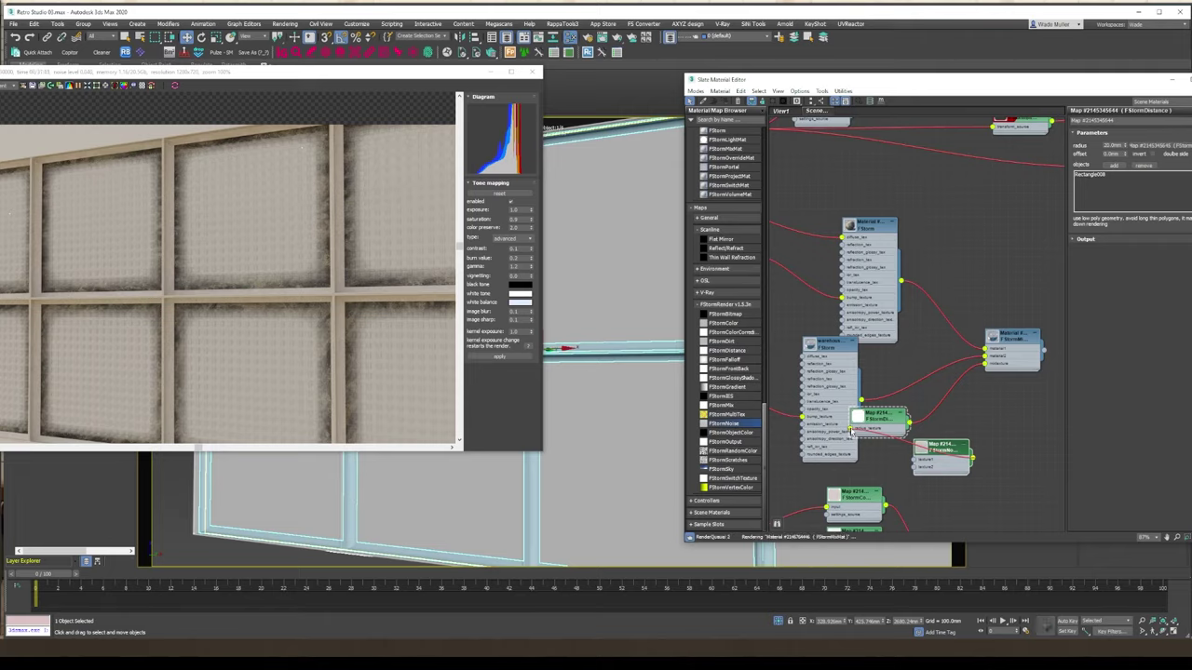
middle_drag(938, 434, 1073, 472)
scroll(583, 364, up, 6)
scroll(582, 363, down, 8)
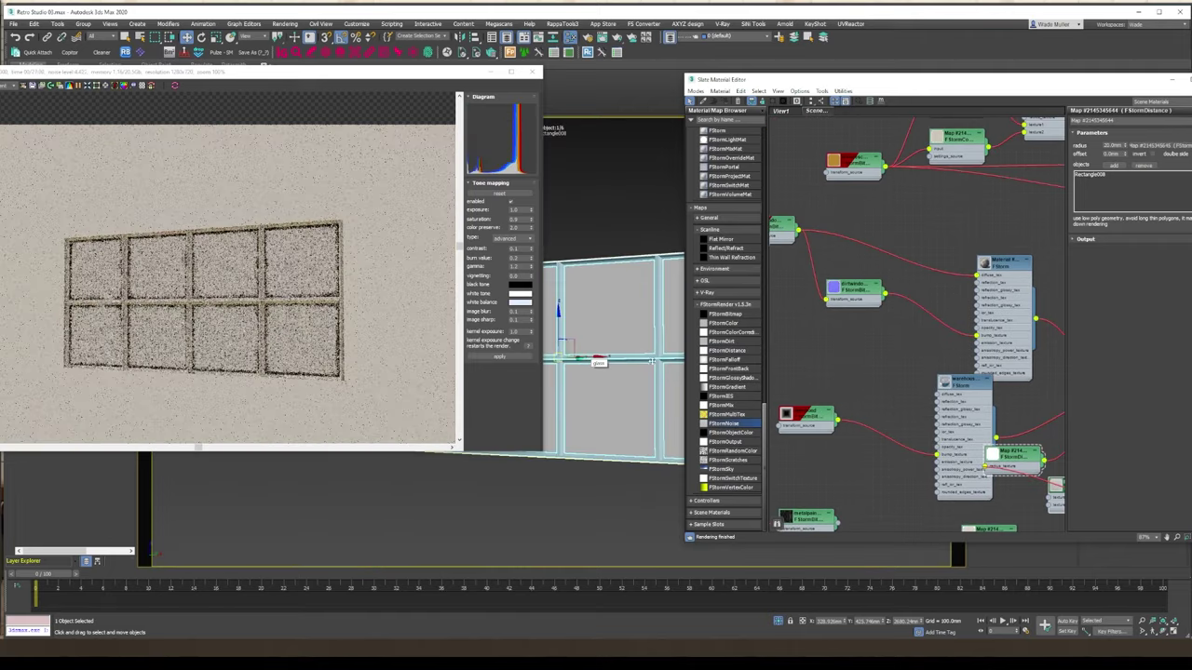
Insert a Color Correction map between the stains bitmap and the stains material's diffuse and opacity, with its offset at 0.6.
drag(733, 332, 914, 259)
click(931, 276)
double_click(911, 265)
double_click(1113, 207)
text(0.6)
key(Return)
scroll(562, 317, up, 7)
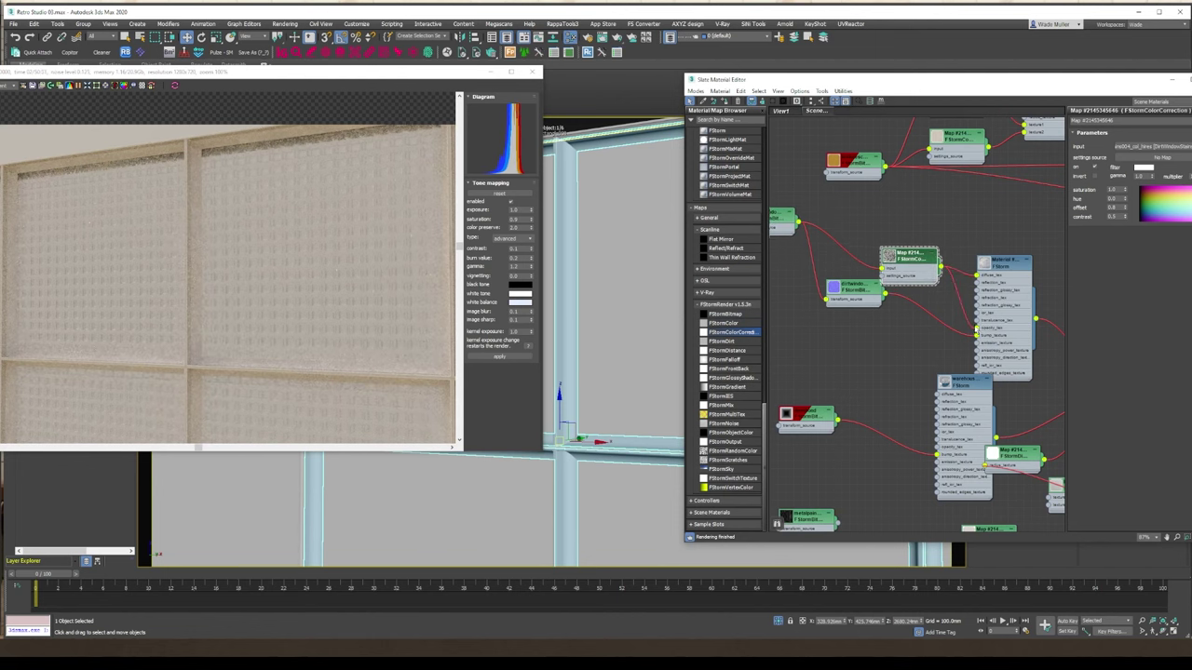
Reduce the stains material's opacity map amount to 20 and open the Mix material that uses it.
click(1001, 279)
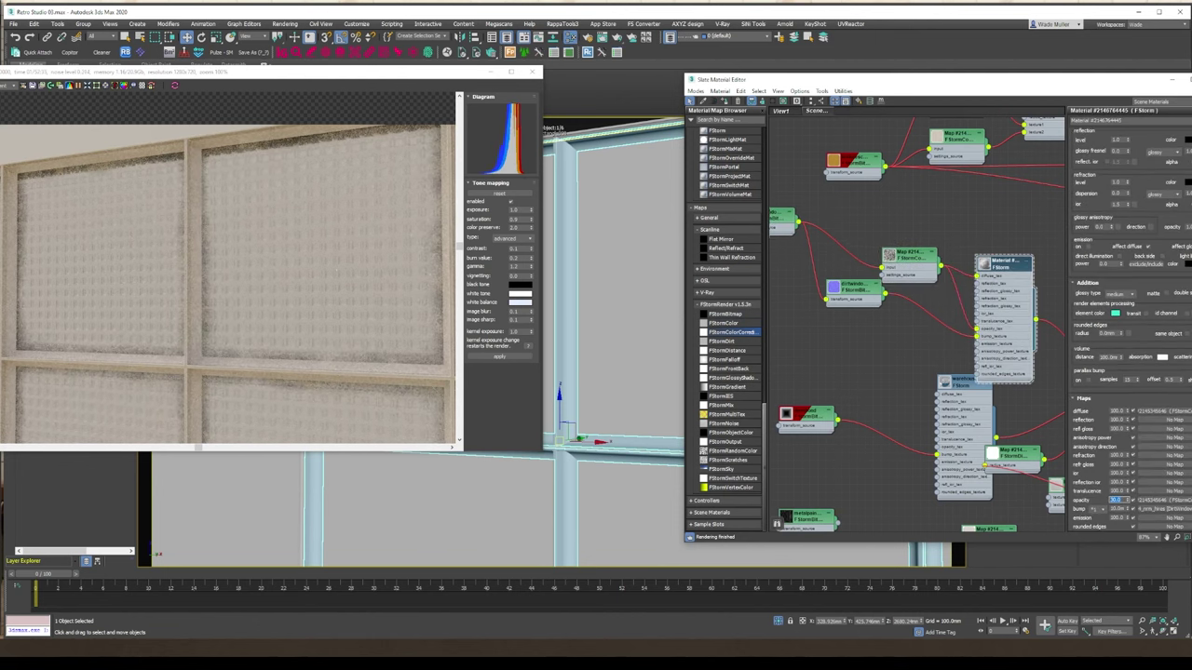
middle_drag(1021, 348, 916, 278)
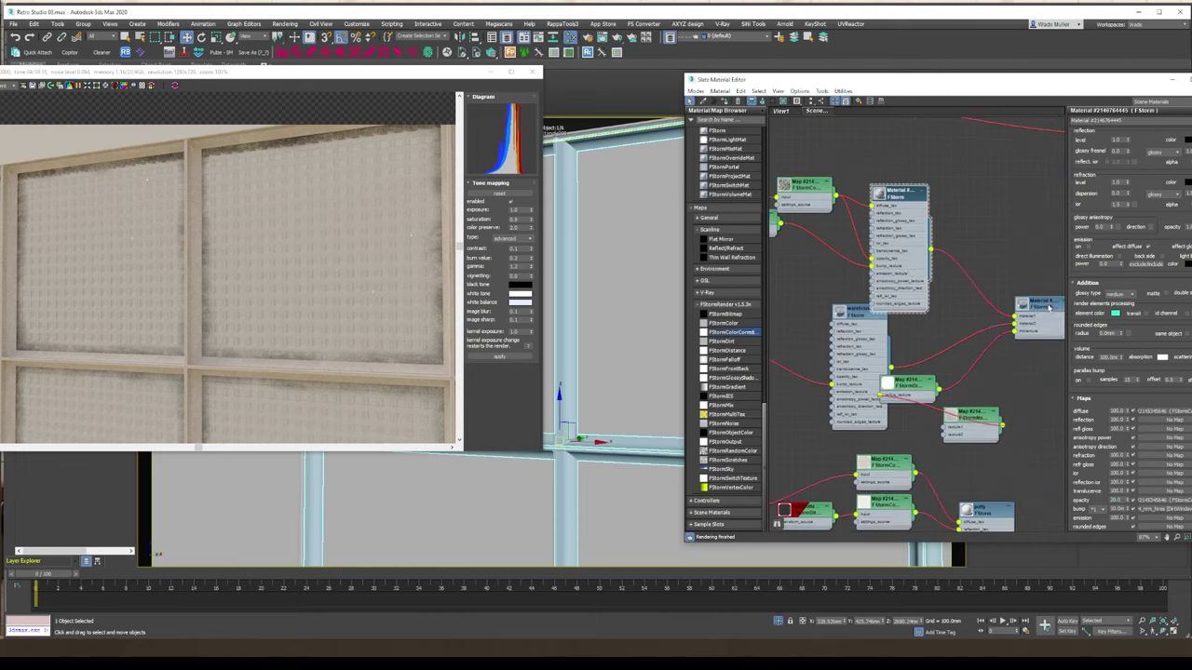
double_click(1040, 306)
key(c)
Disconnect the normal bitmap from the putty material's bump and feed a new Noise map into it instead.
middle_drag(931, 479, 954, 298)
drag(918, 432, 891, 423)
click(928, 444)
click(931, 425)
key(Delete)
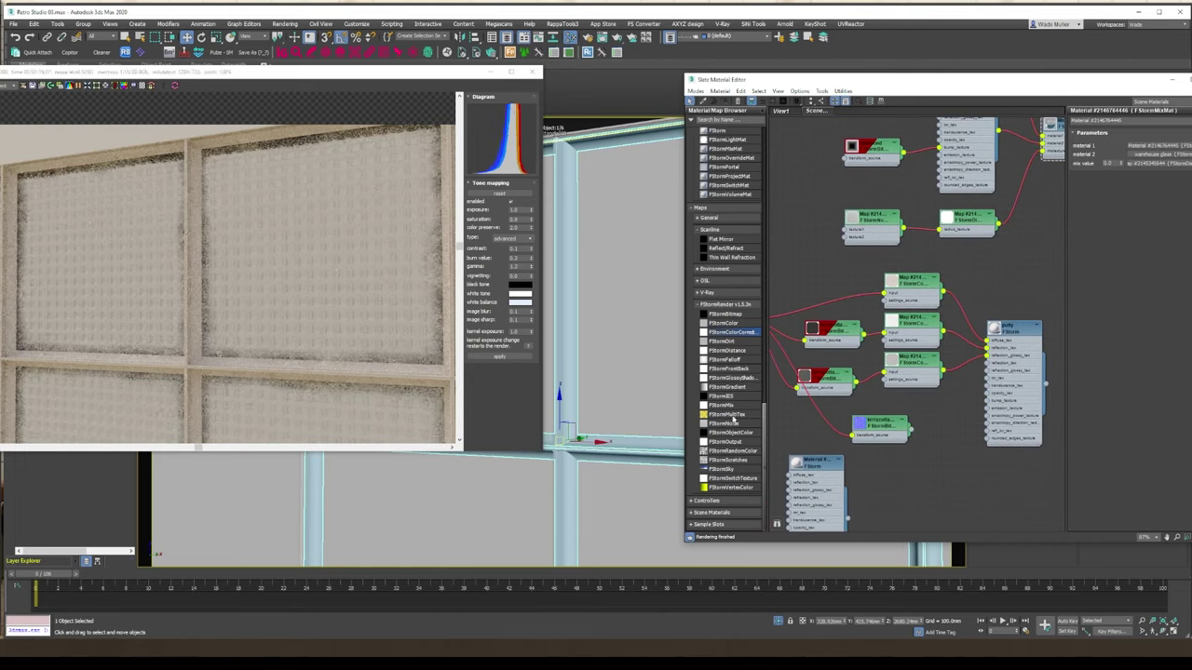
drag(728, 424, 917, 410)
drag(975, 426, 987, 400)
scroll(588, 443, up, 5)
alt+middle_drag(589, 421, 591, 443)
double_click(944, 416)
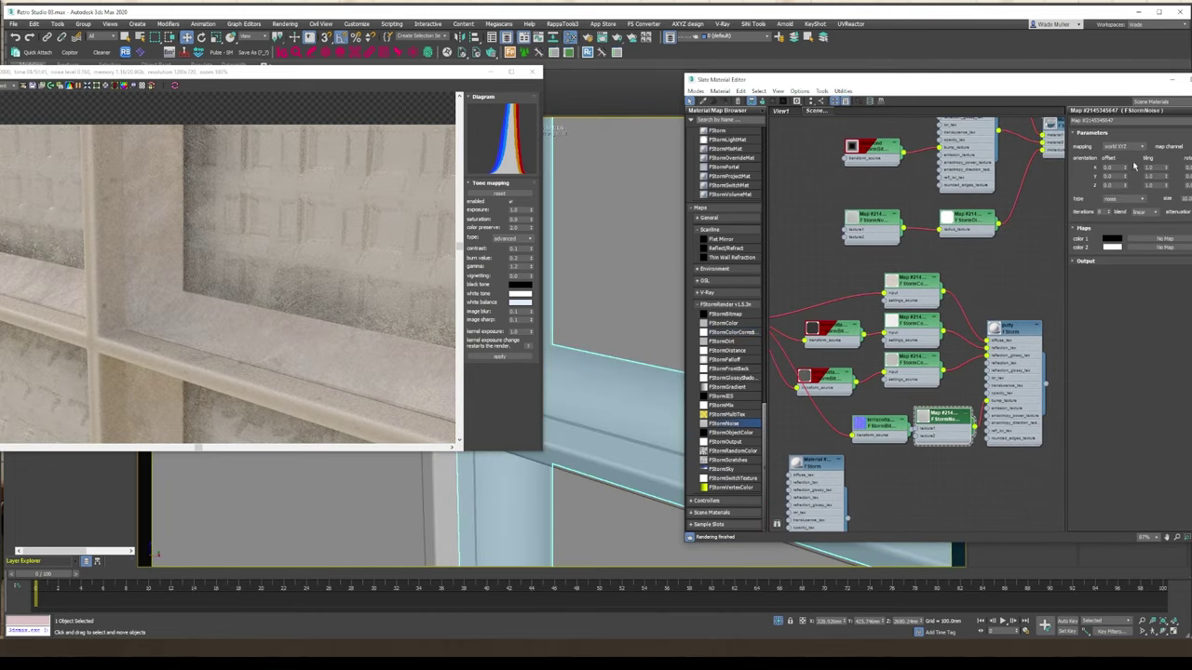
Set the putty material's bump amount to 2 mm.
double_click(1012, 330)
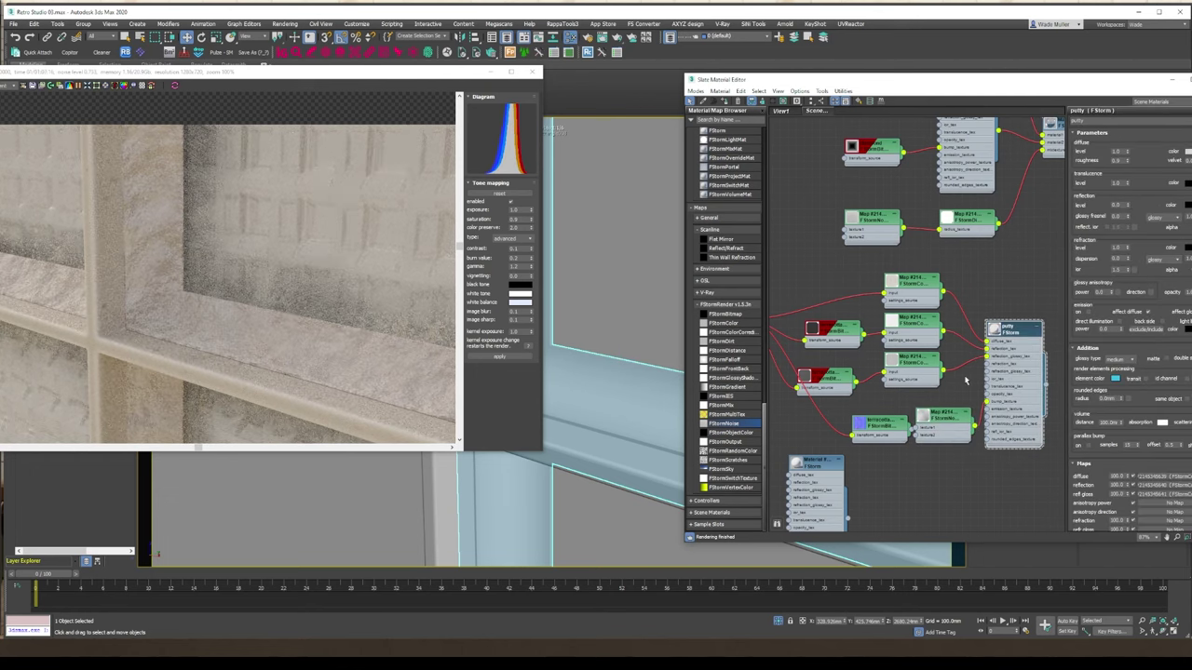
double_click(944, 414)
scroll(186, 322, up, 3)
double_click(1011, 329)
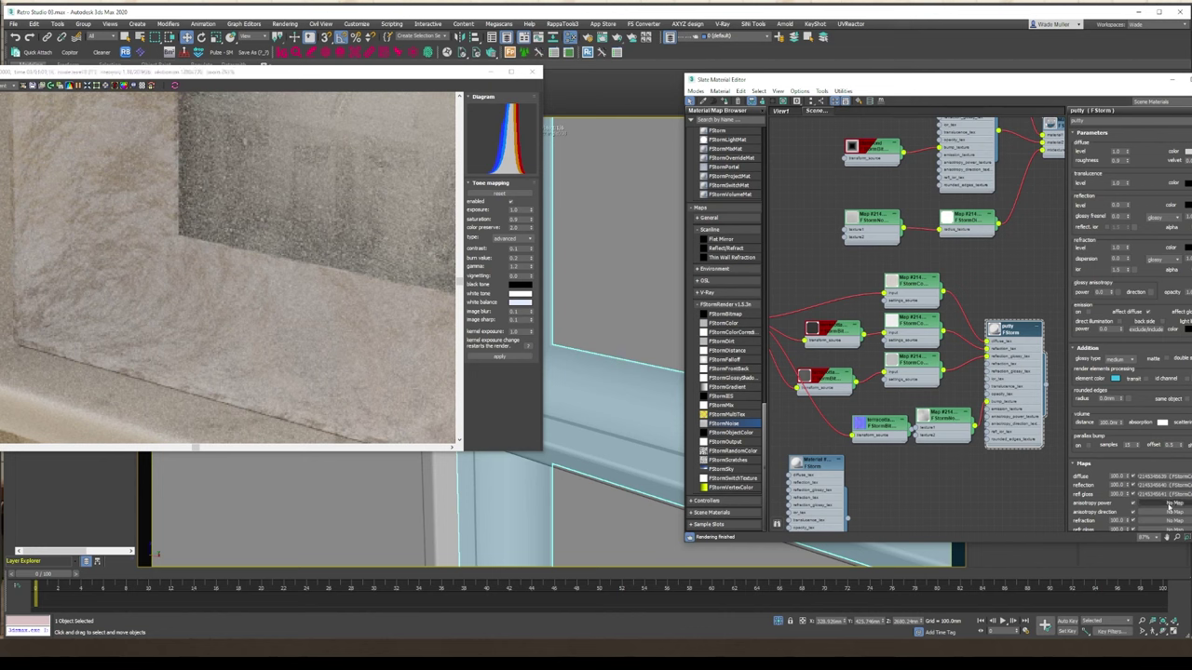
scroll(1155, 508, down, 3)
double_click(1116, 506)
text(2)
key(Return)
scroll(317, 347, down, 3)
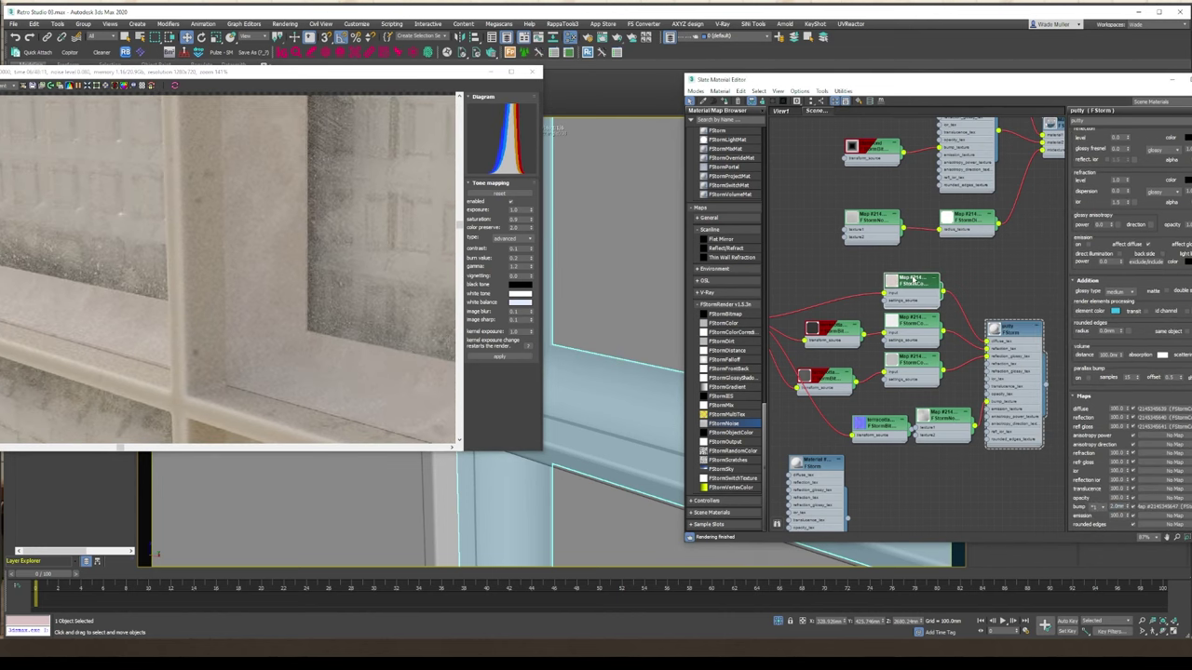
Spread out the putty material's Color Correction nodes to make room for another map ahead of its diffuse input.
double_click(913, 281)
middle_drag(866, 279, 985, 277)
drag(1032, 280, 926, 263)
drag(945, 378, 881, 371)
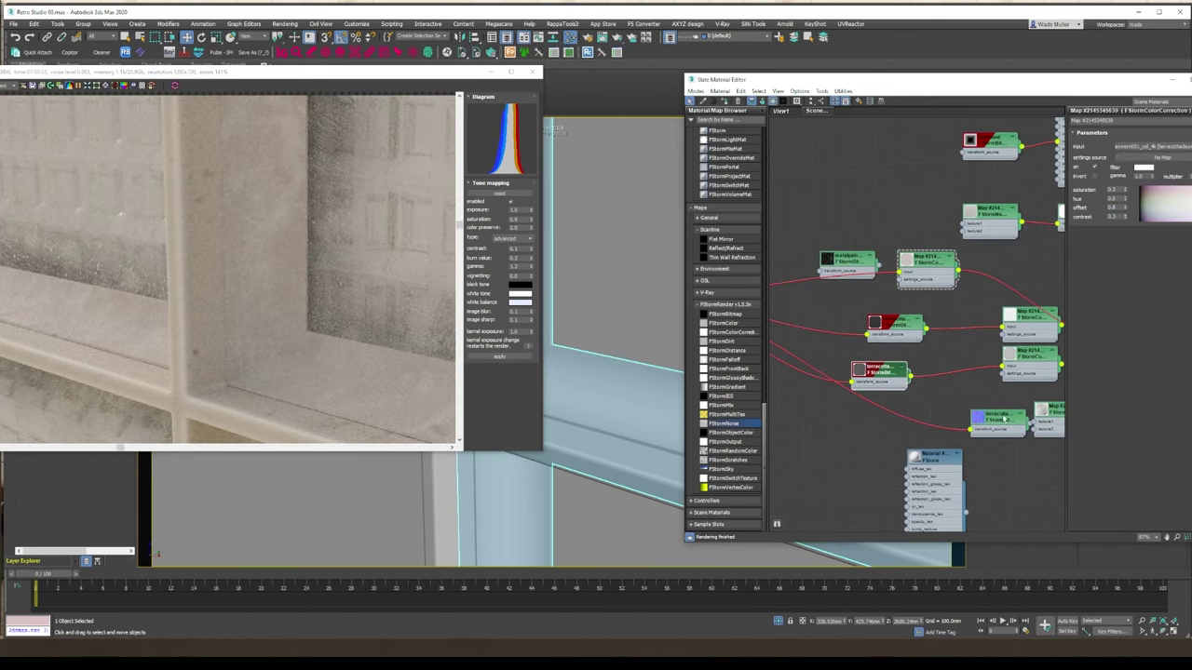
drag(1031, 319, 914, 343)
drag(1031, 357, 930, 374)
middle_drag(1012, 332, 914, 450)
scroll(942, 346, down, 2)
scroll(942, 346, down, 2)
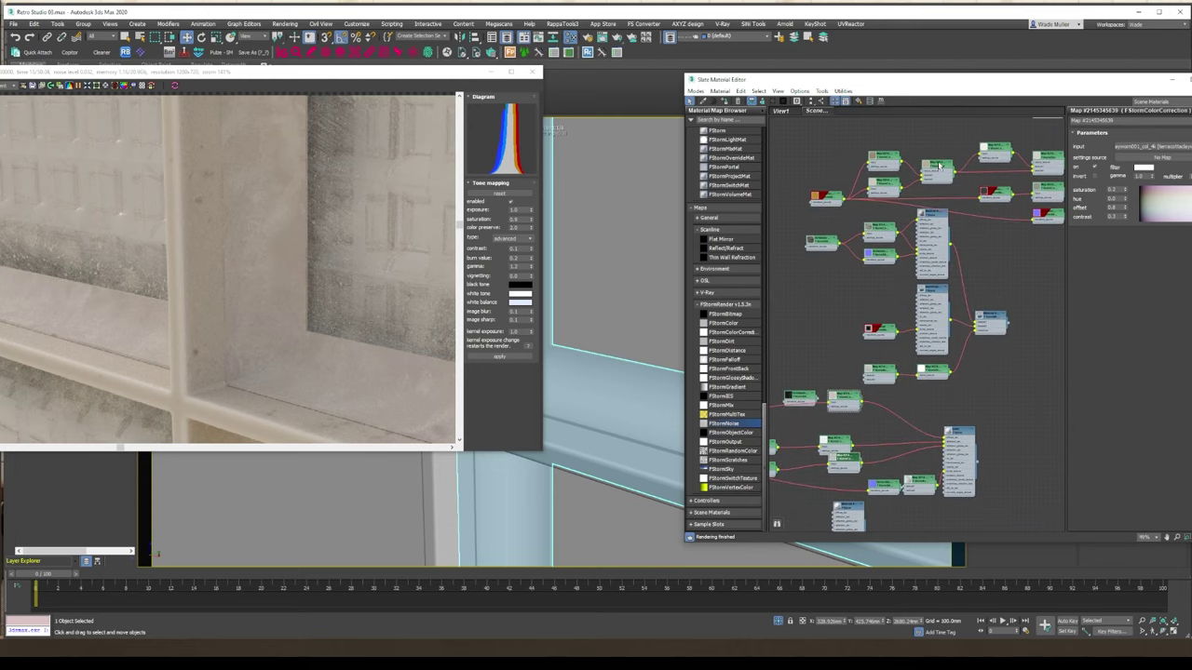
Insert an FStorm Dirt map between the Color Correction map and the putty material's diffuse input.
drag(729, 340, 882, 425)
scroll(884, 428, up, 3)
middle_drag(884, 428, 980, 362)
double_click(985, 353)
drag(945, 320, 961, 374)
drag(914, 309, 859, 356)
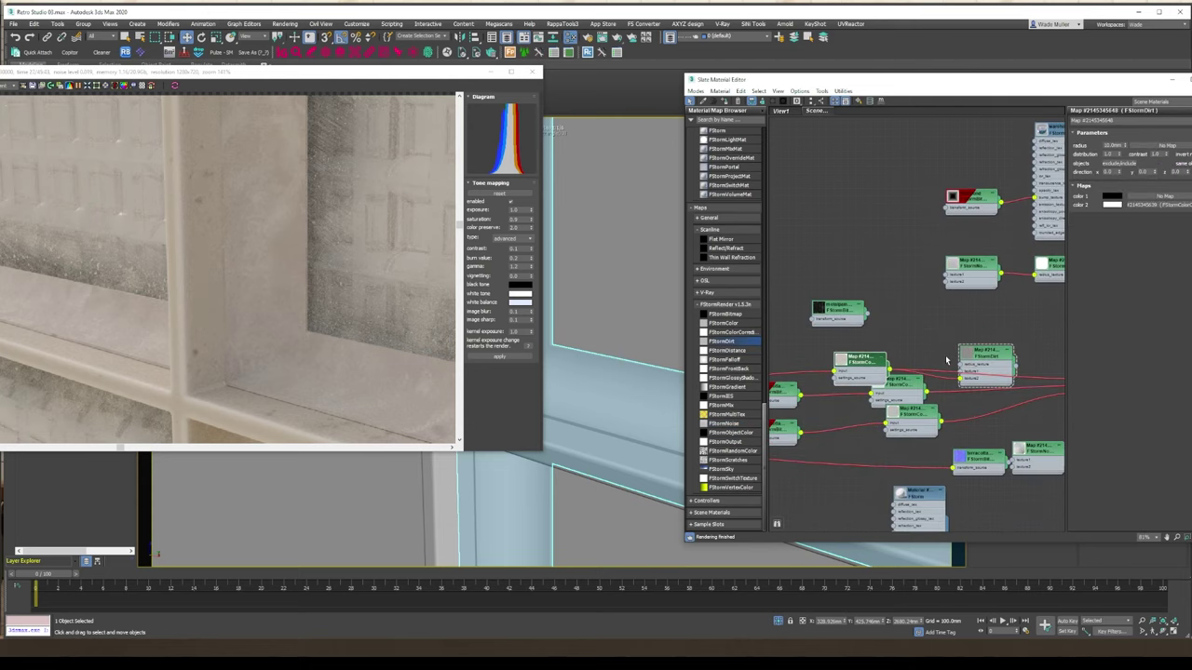
drag(980, 352, 970, 332)
Add a Color Correction map to the Dirt map's color 1 and set the dirt radius to 2 mm.
drag(746, 333, 749, 334)
double_click(730, 333)
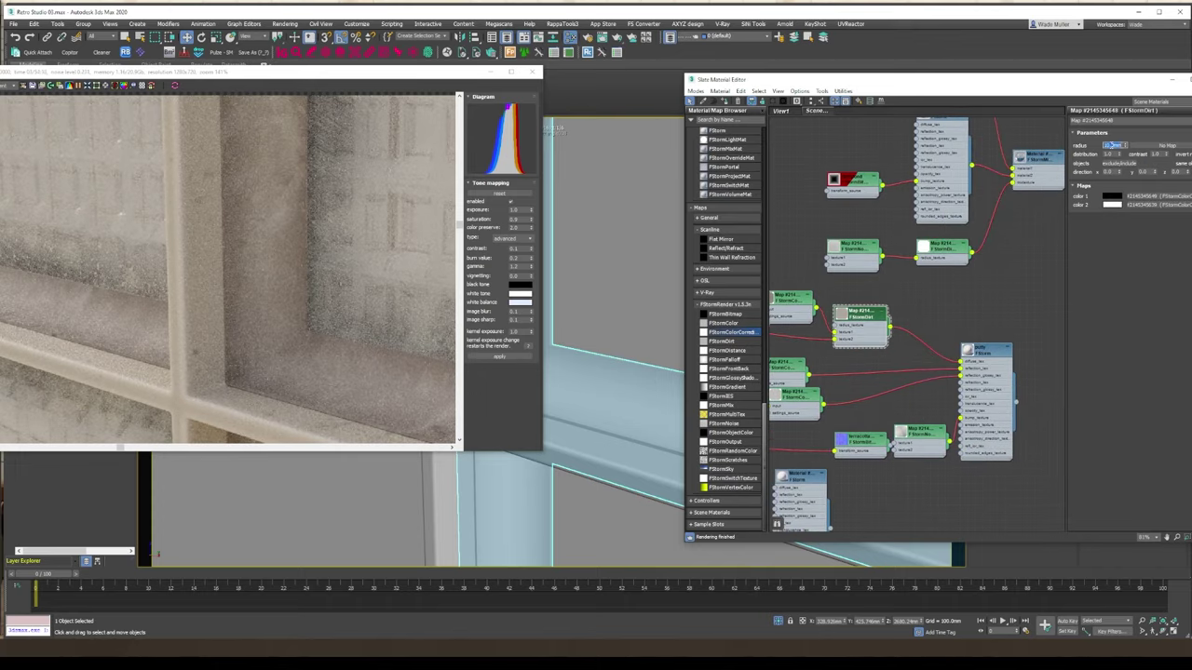
text(2)
key(Return)
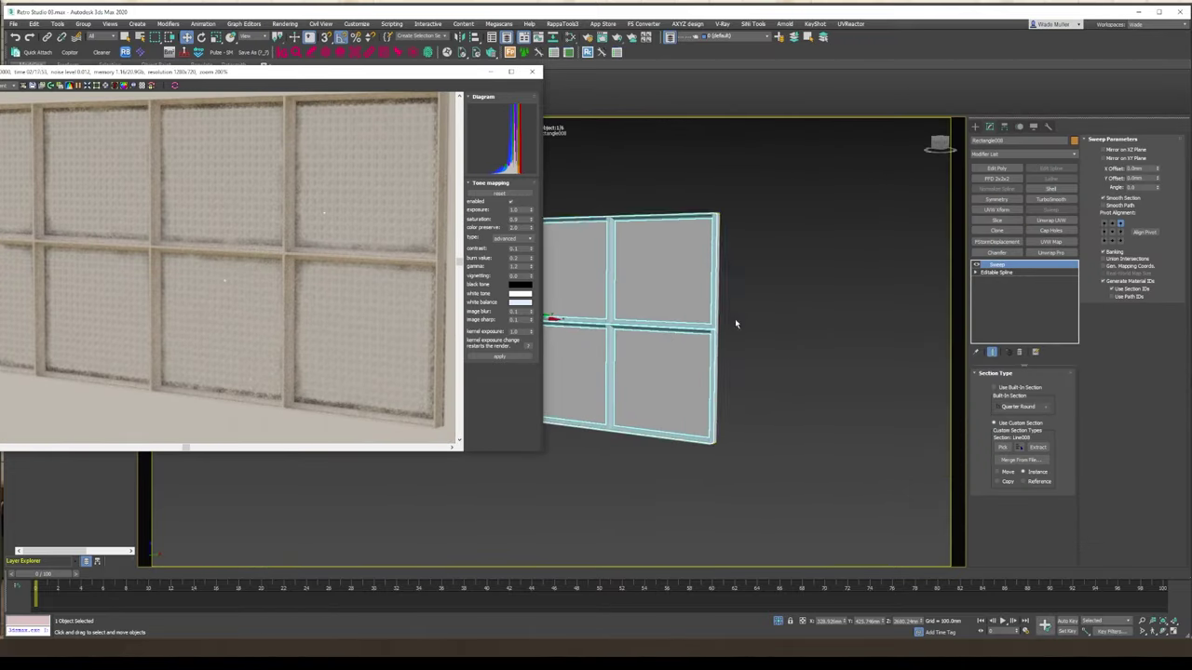
Group the window's four parts and return to the full scene in the camera view.
scroll(735, 324, down, 4)
key(Return)
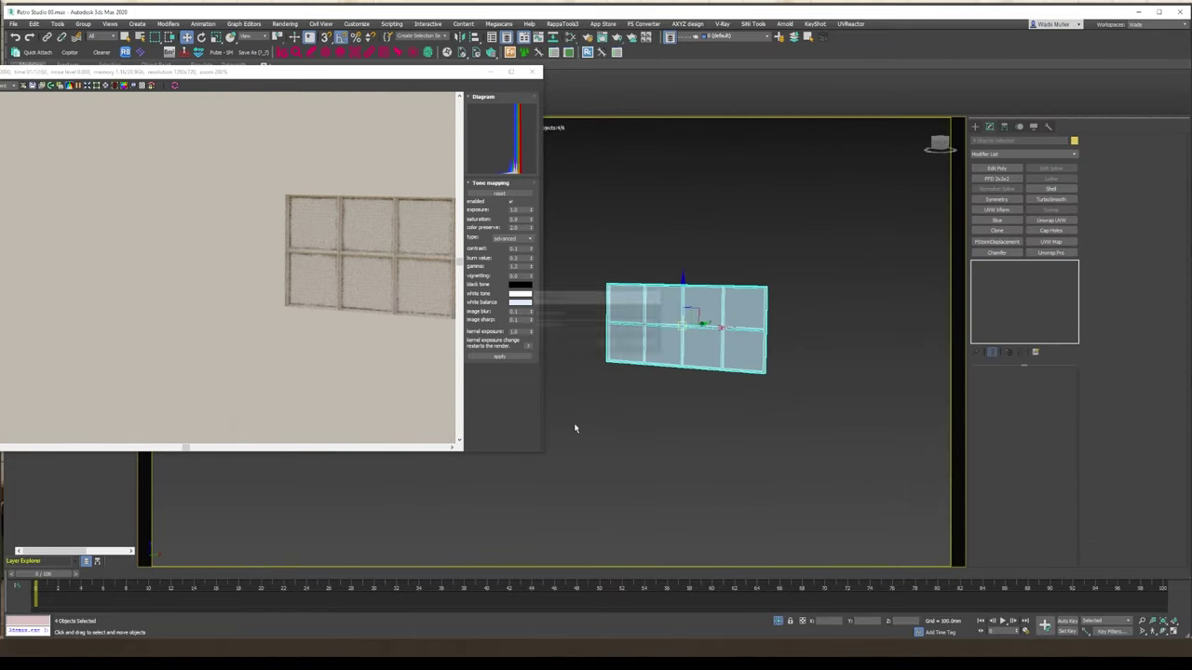
click(778, 621)
key(c)
Set the render output size to 800 × 1000 and render the camera view with all layers shown.
key(Return)
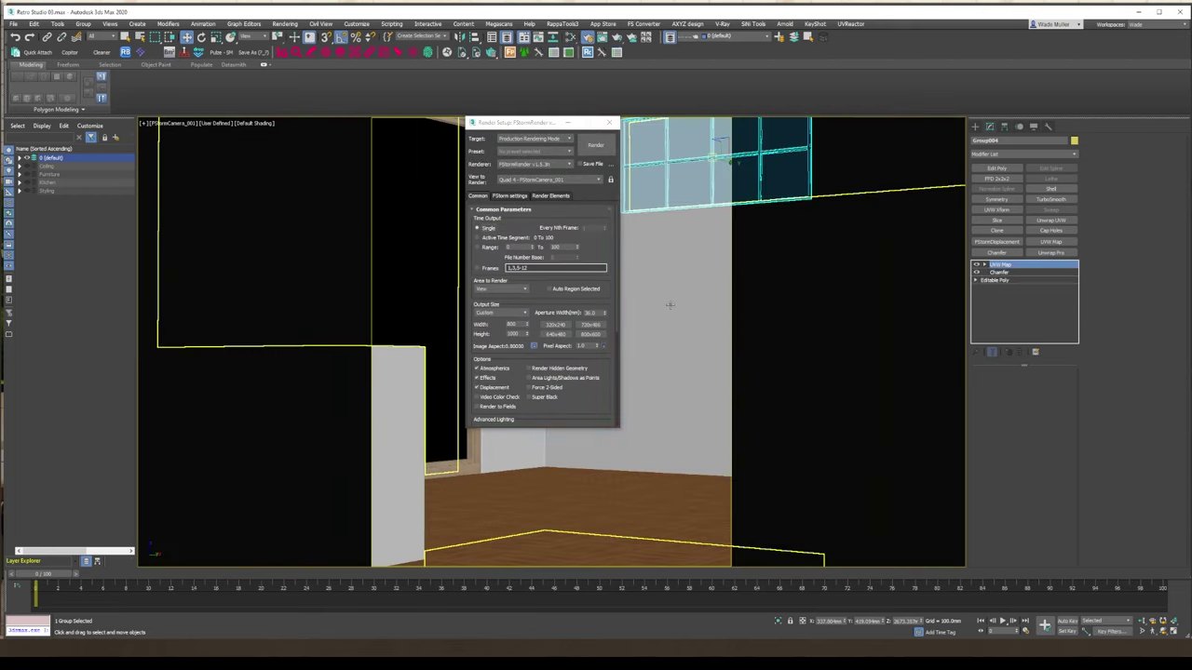
key(F10)
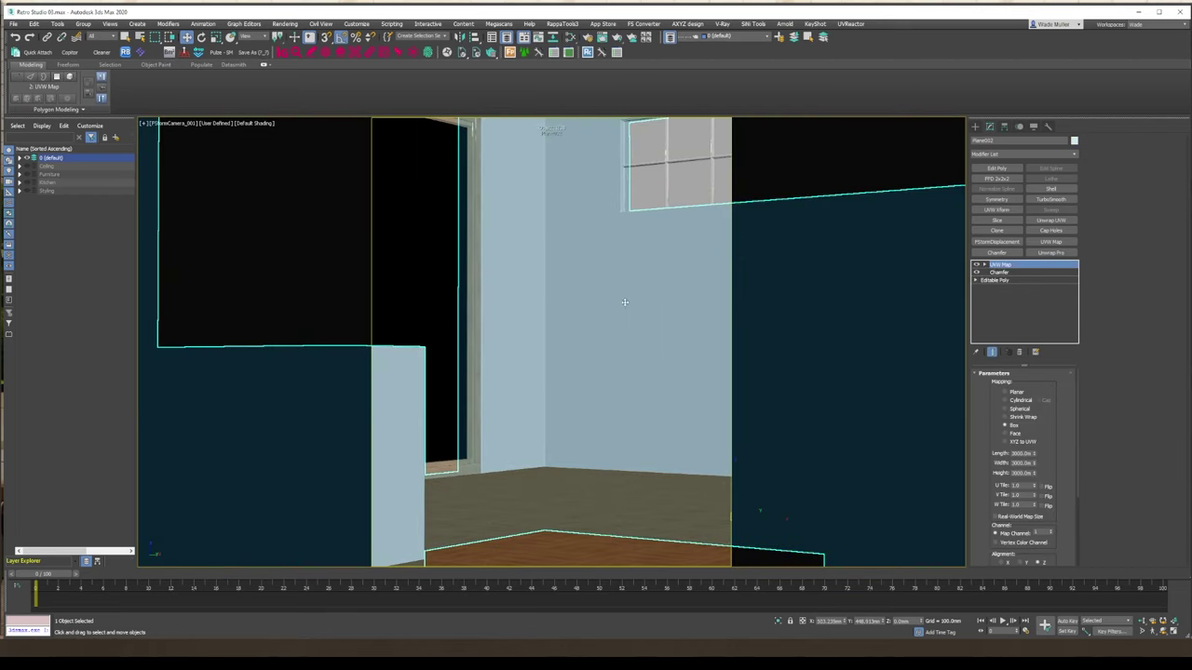
key(F10)
key(F10)
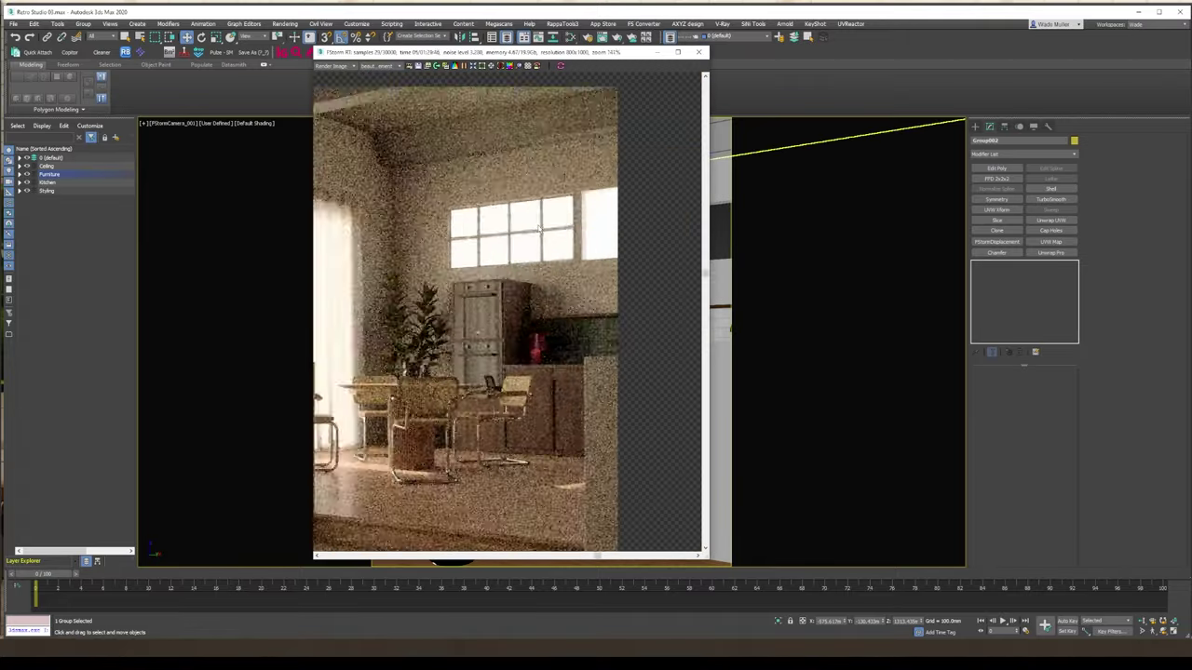
Examine the high window's frame, putty and dirty pane edges in the interior render.
scroll(615, 200, down, 2)
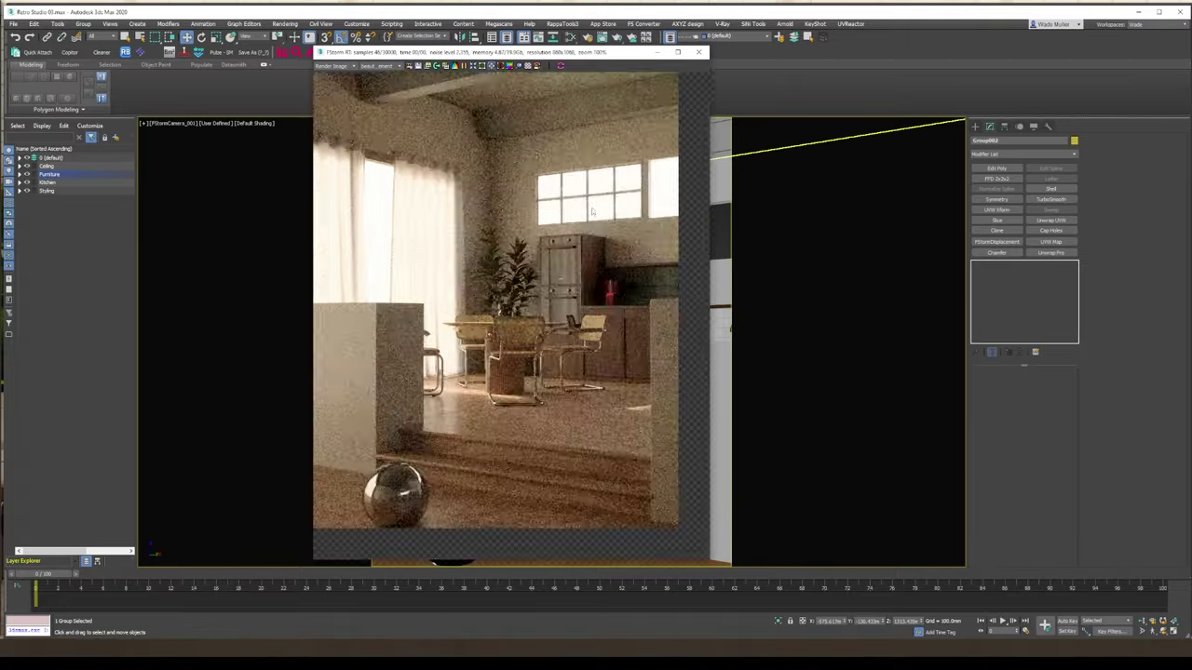
scroll(651, 193, up, 5)
middle_drag(651, 193, 591, 238)
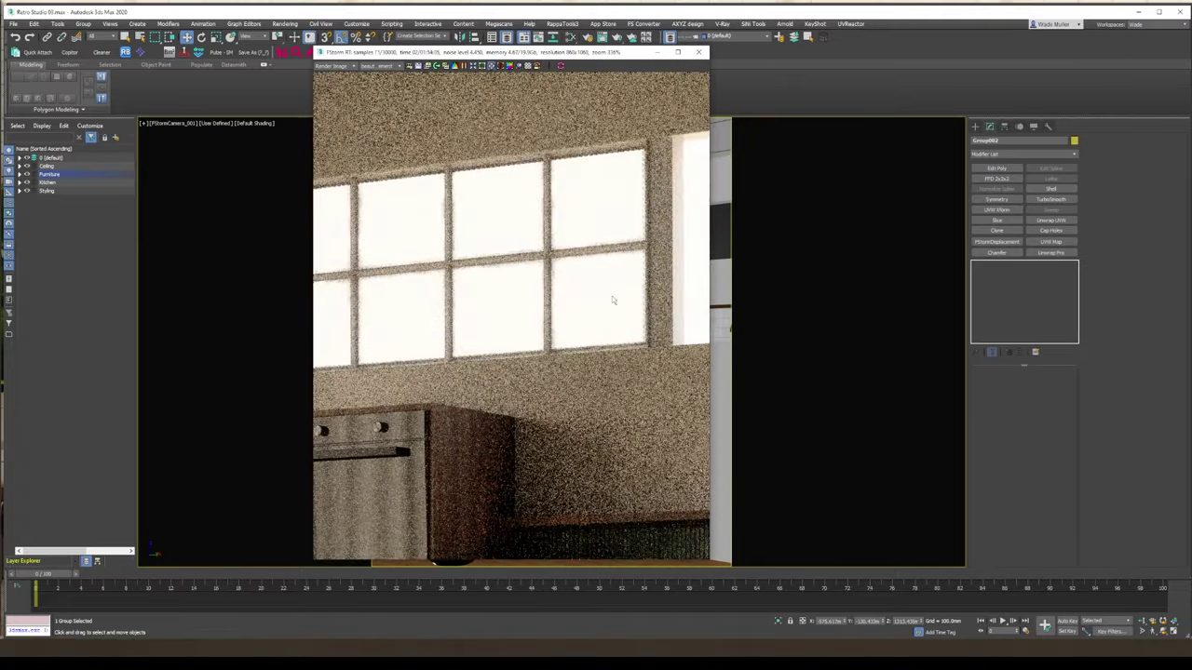
middle_drag(474, 334, 571, 330)
scroll(348, 253, up, 5)
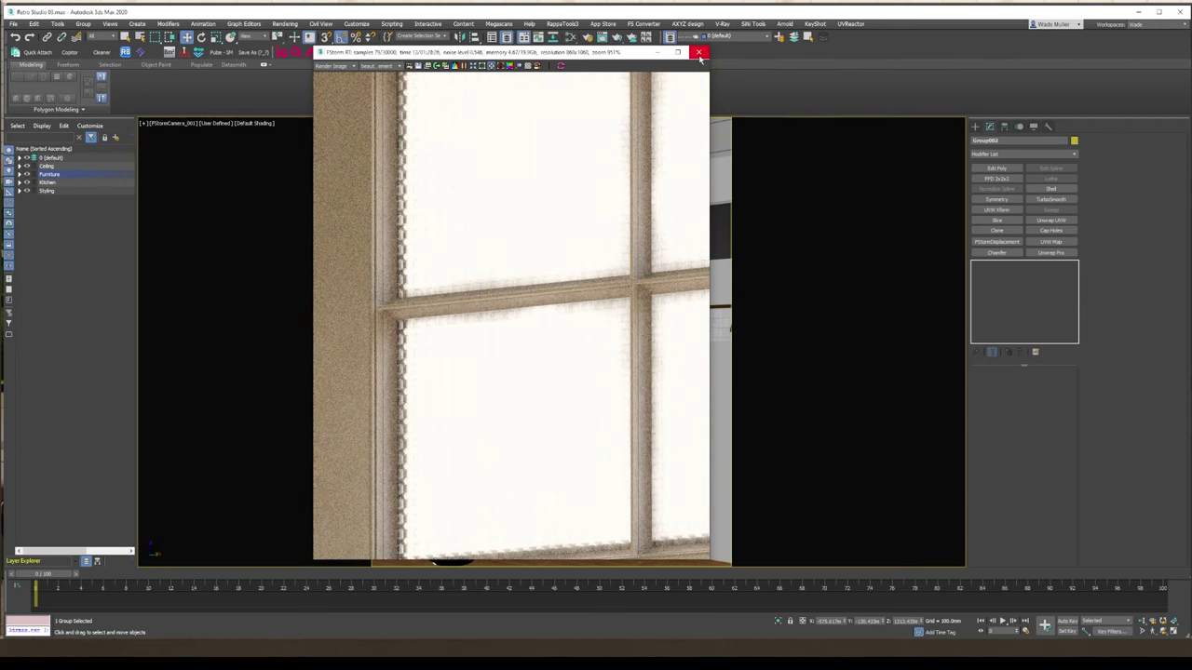
scroll(490, 262, down, 1)
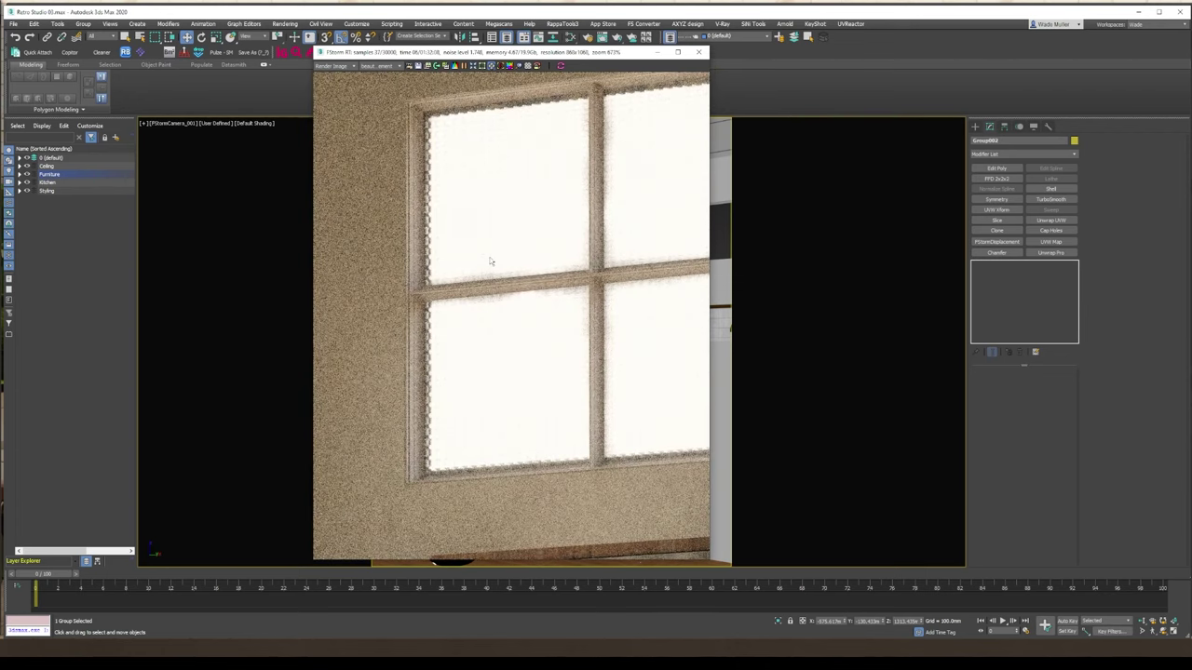
Close the camera render and render the building from outside in a perspective view.
click(700, 53)
click(734, 246)
key(p)
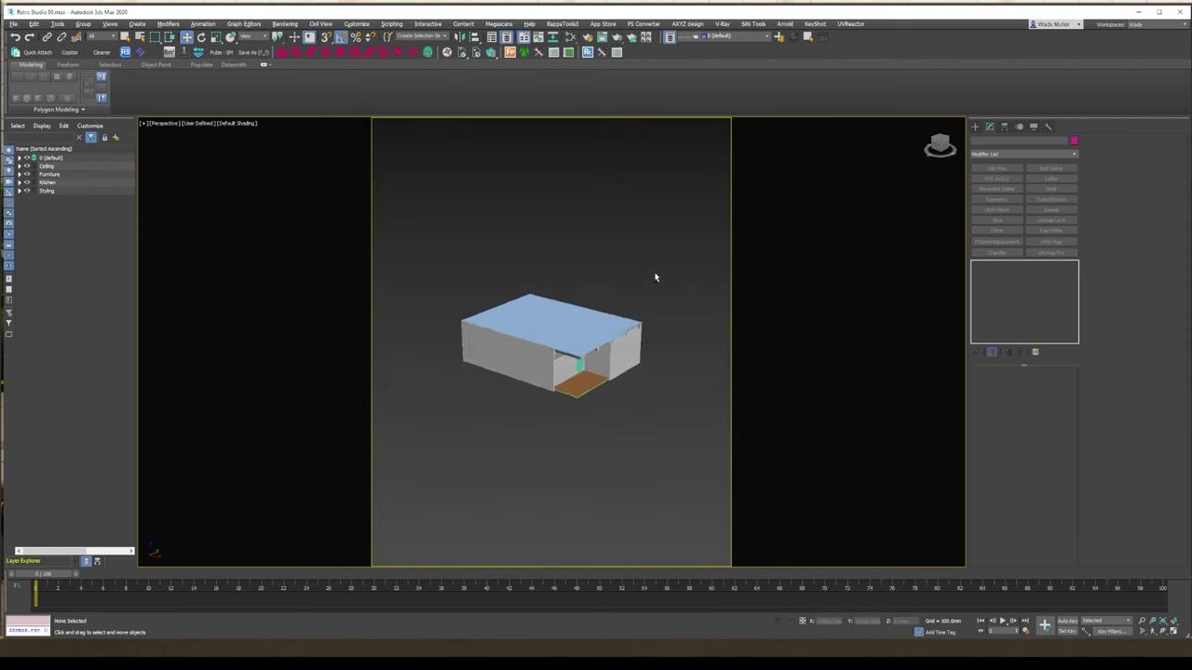
scroll(655, 273, up, 3)
right_click(619, 170)
click(625, 176)
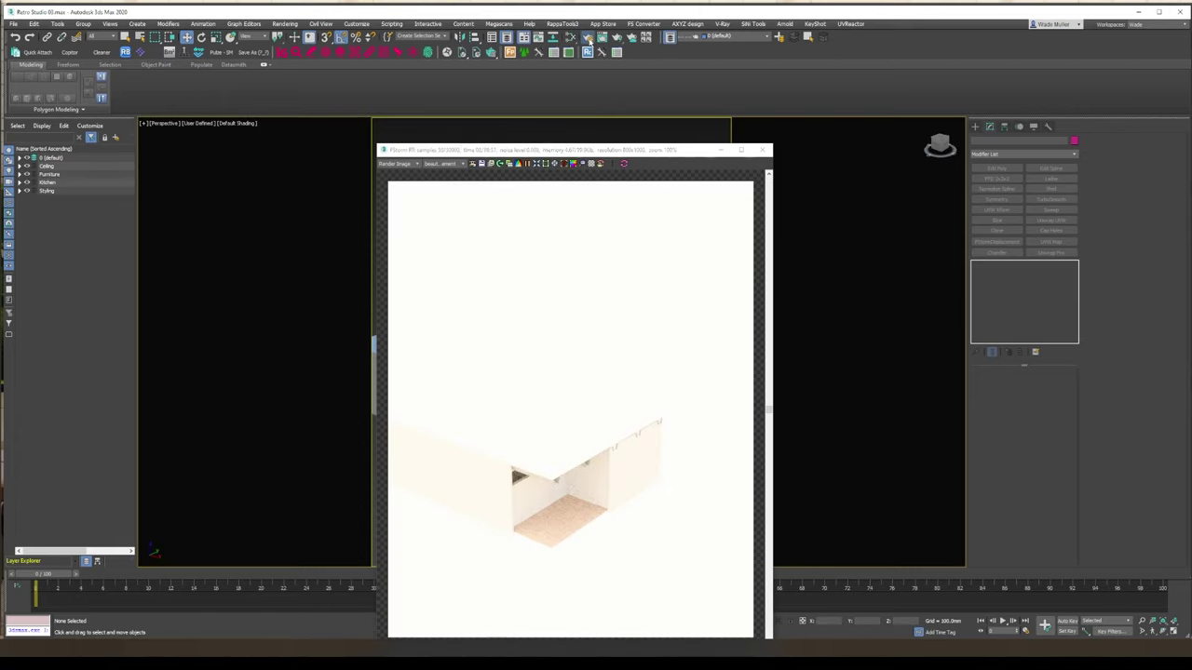
Open the renderer's Environment settings and check the backdrop behind the windows through the camera.
click(588, 40)
click(497, 270)
click(497, 260)
drag(542, 124, 871, 137)
key(c)
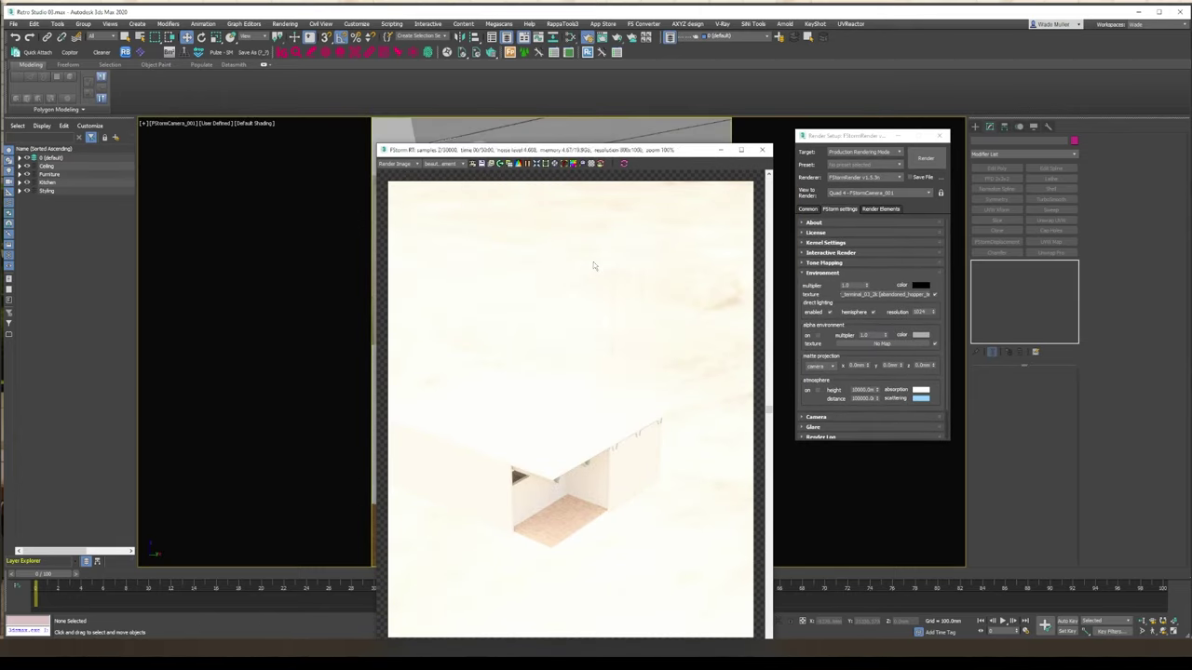
middle_drag(652, 379, 658, 368)
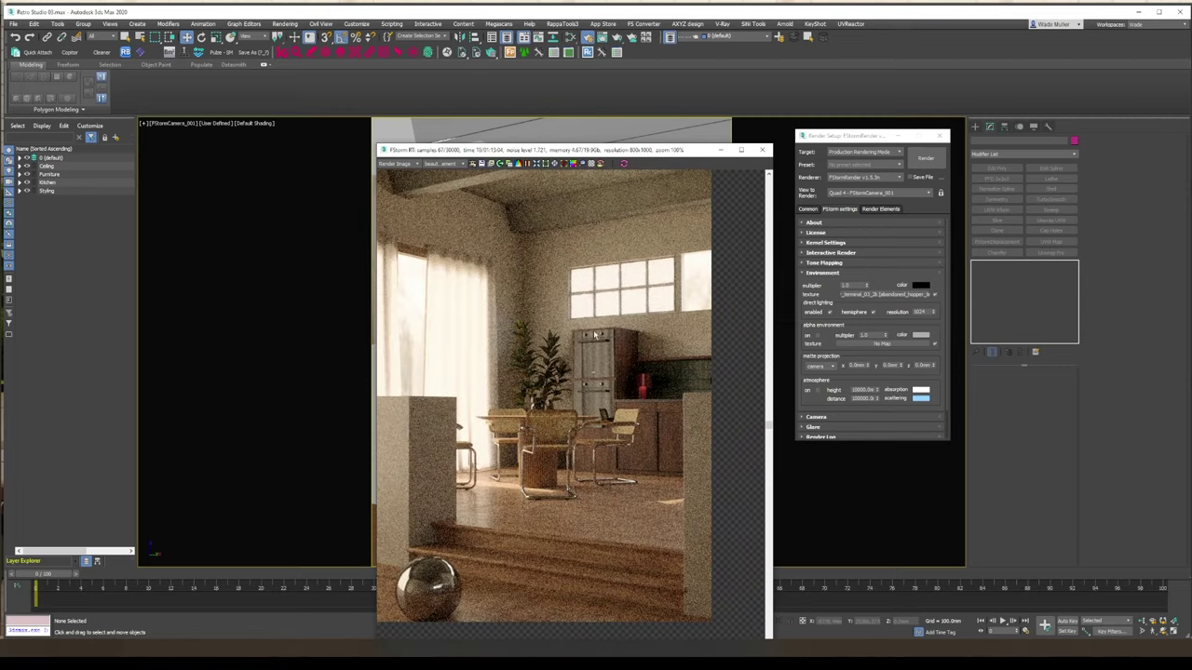
scroll(647, 260, up, 1)
Close the render windows and isolate the walls, the window group and the window posts in a perspective view without the ceiling.
click(762, 150)
click(939, 136)
click(703, 232)
ctrl+click(694, 191)
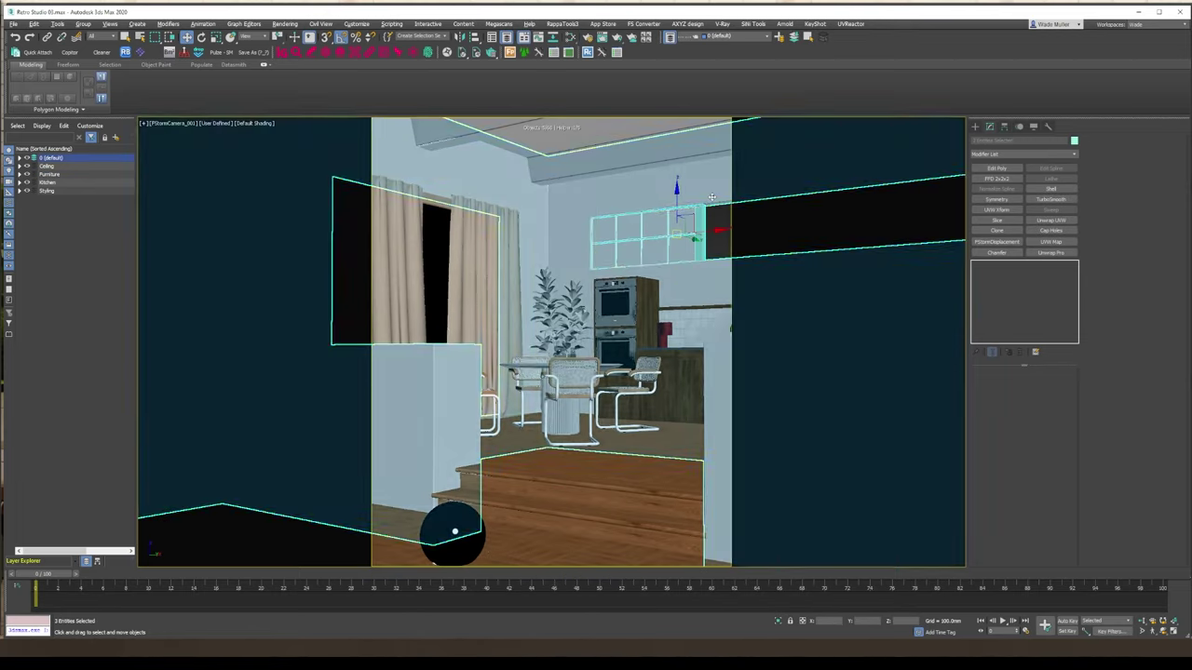
key(alt+q)
key(p)
alt+middle_drag(652, 279, 626, 431)
click(778, 621)
key(alt+q)
alt+middle_drag(615, 373, 530, 150)
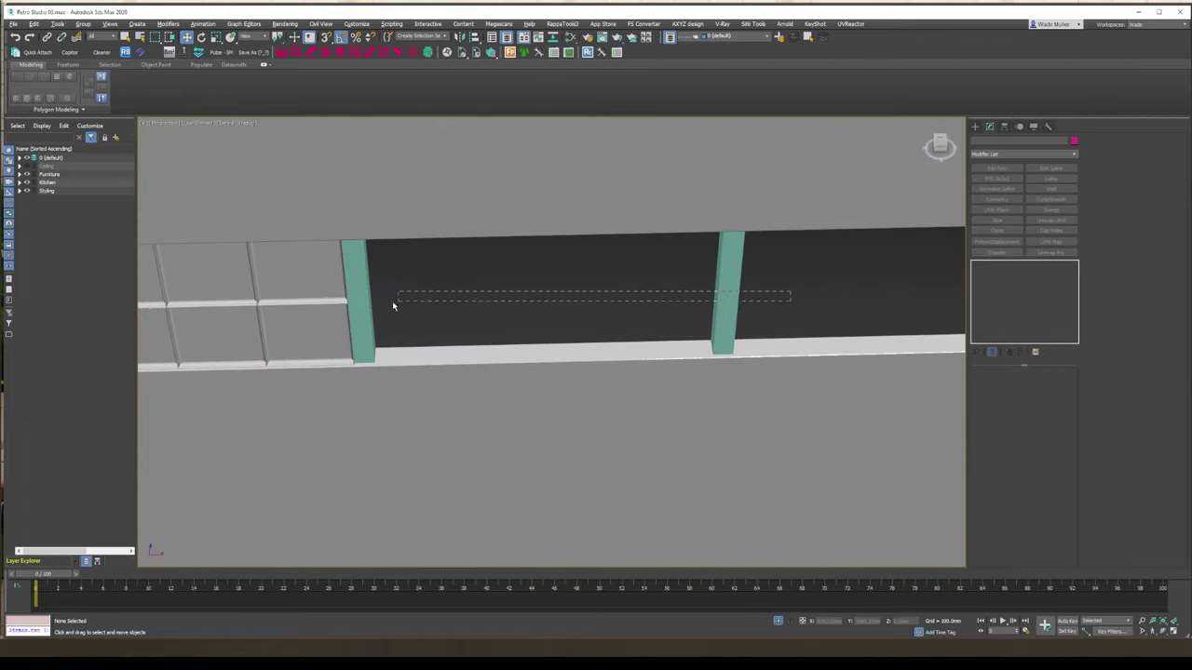
Give the two posts between the window openings a material from the existing scene materials.
key(m)
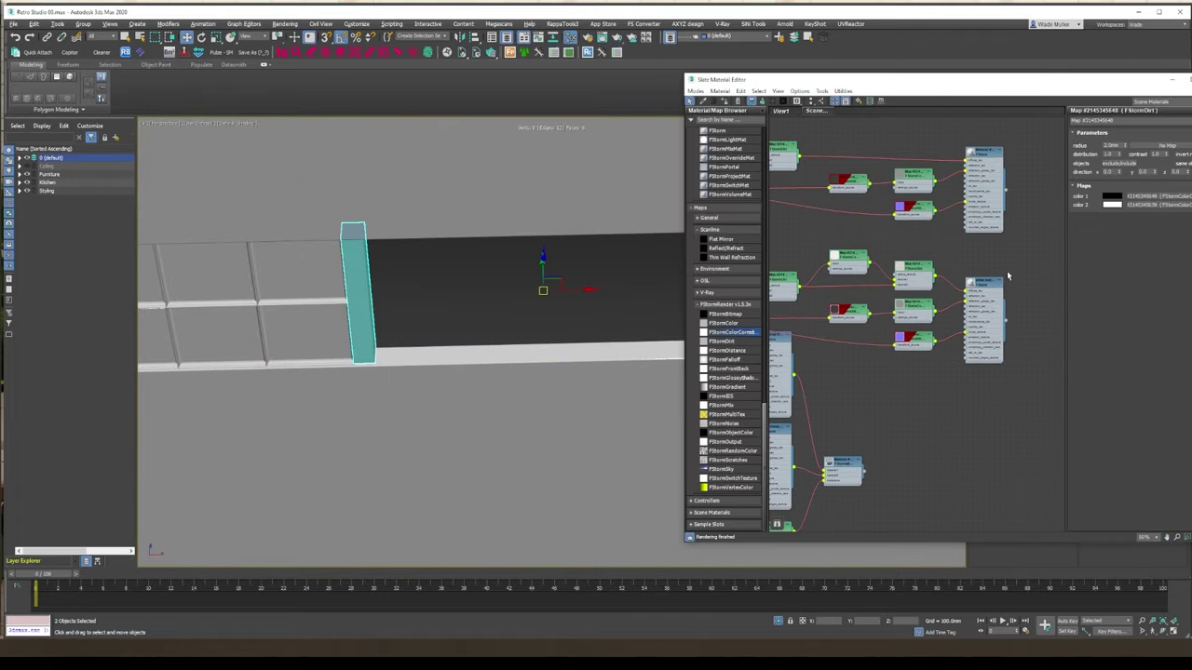
double_click(987, 282)
middle_drag(855, 230, 1019, 297)
middle_drag(961, 361, 943, 206)
key(m)
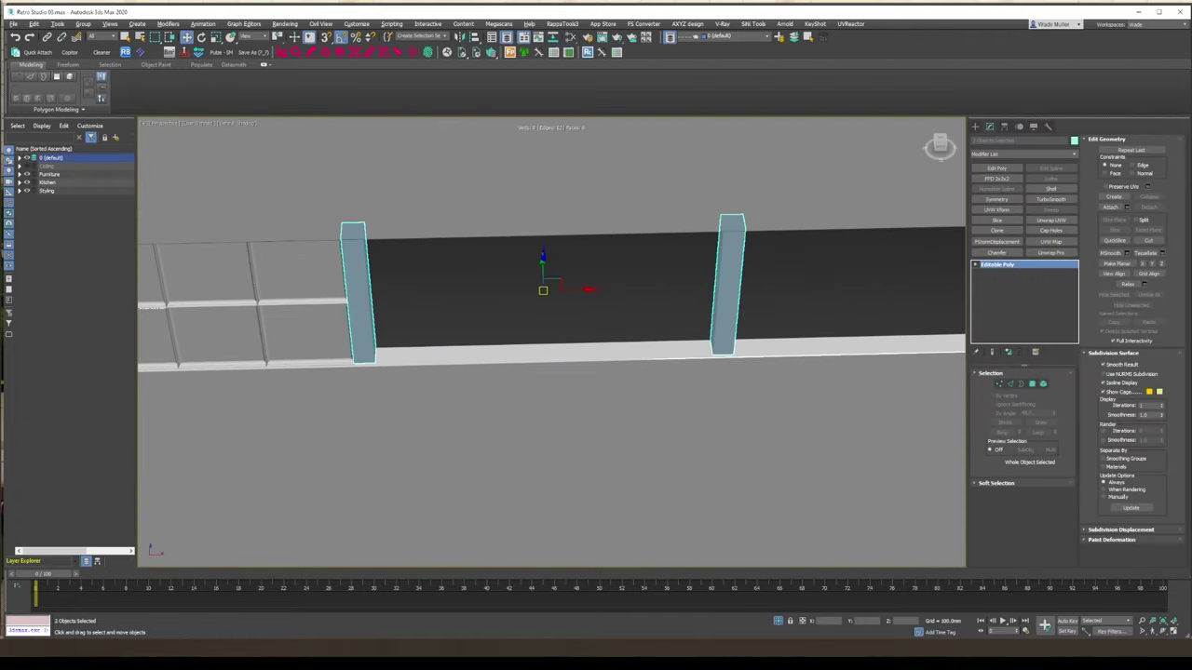
Add a Chamfer modifier to the two posts with a 5 mm amount, 3 segments and Smooth Chamfers Only.
key(4)
drag(806, 258, 688, 269)
key(4)
click(996, 252)
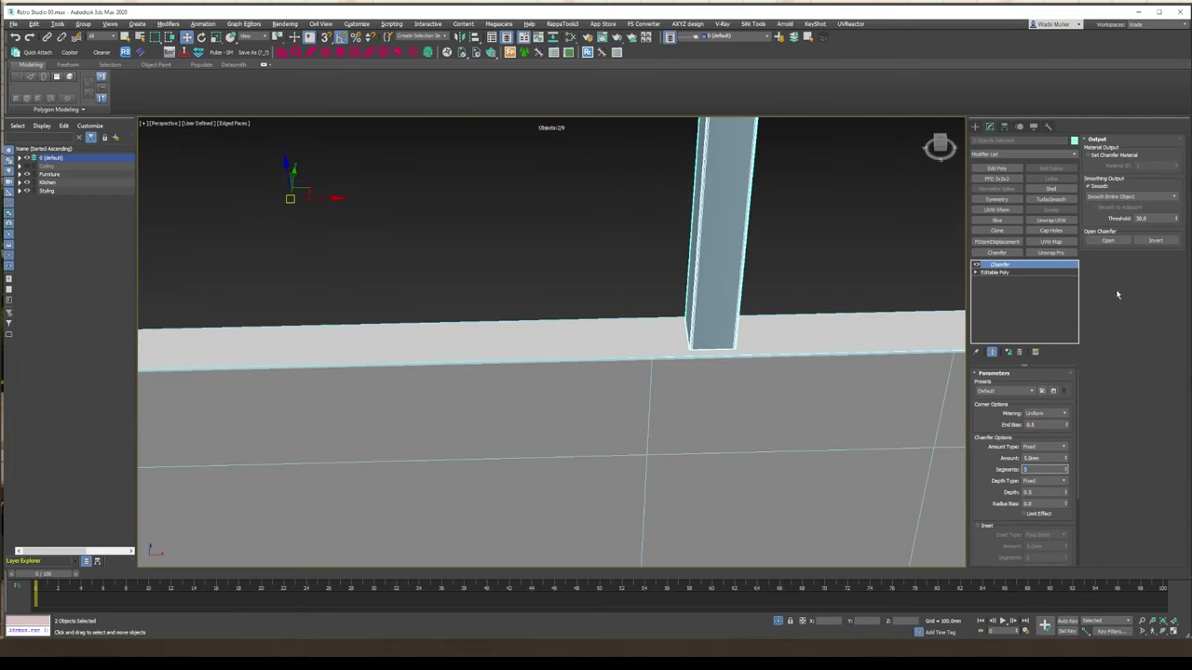
drag(846, 244, 632, 261)
key(m)
click(1183, 78)
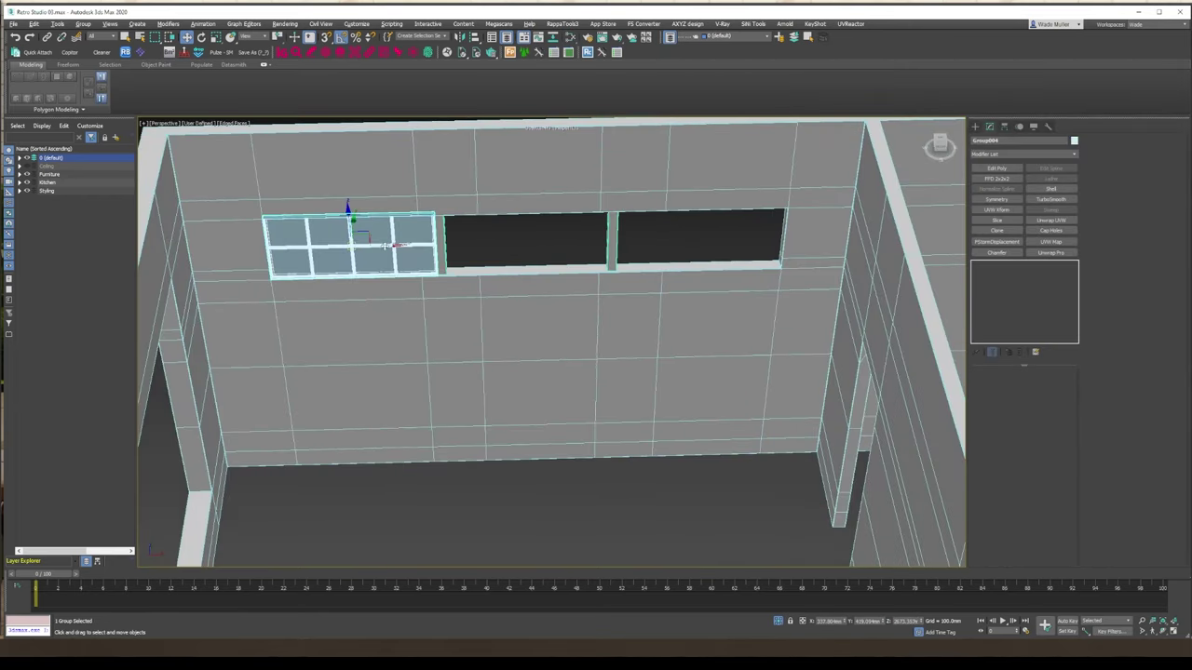
Copy the finished window group into the other two openings along the wall.
shift+drag(348, 216, 518, 211)
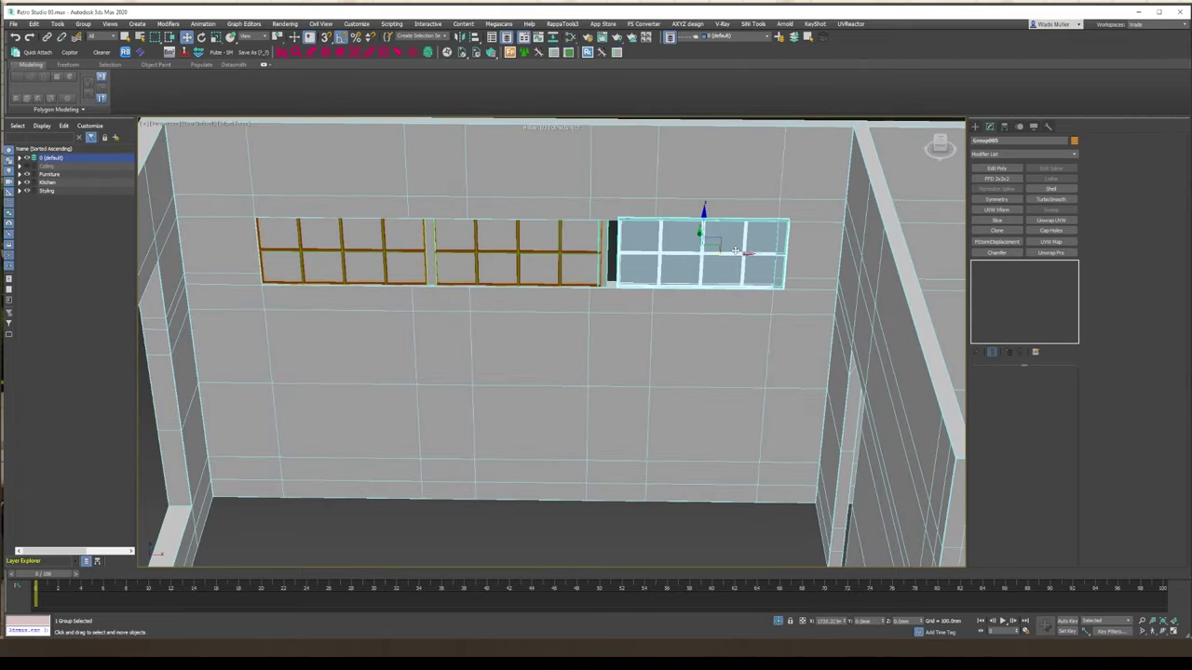
shift+drag(699, 234, 708, 234)
click(602, 367)
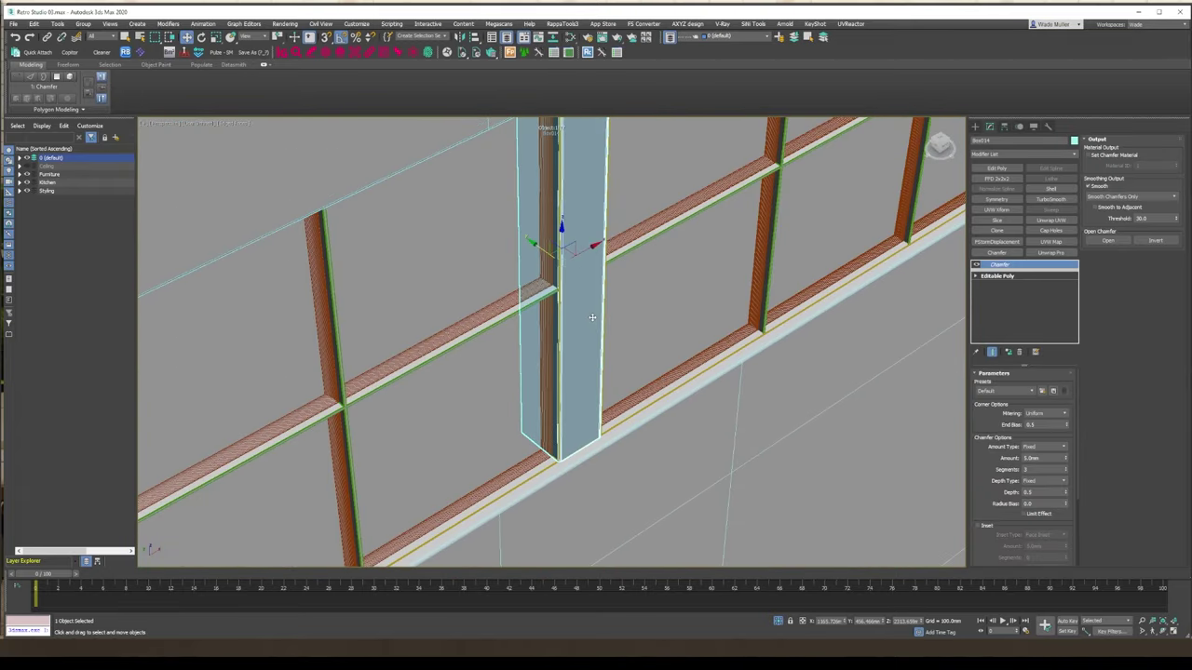
Reposition the post between two windows so it sits properly against their frames.
middle_drag(745, 260, 592, 321)
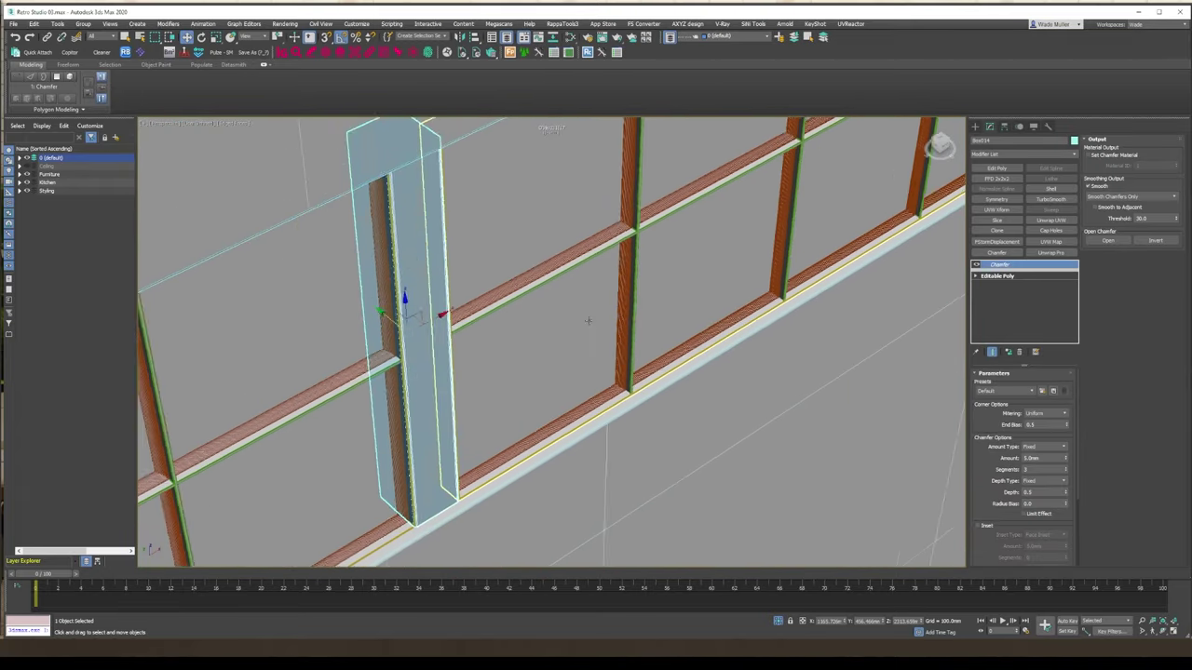
click(633, 307)
scroll(686, 391, up, 4)
drag(664, 229, 706, 214)
scroll(705, 213, down, 2)
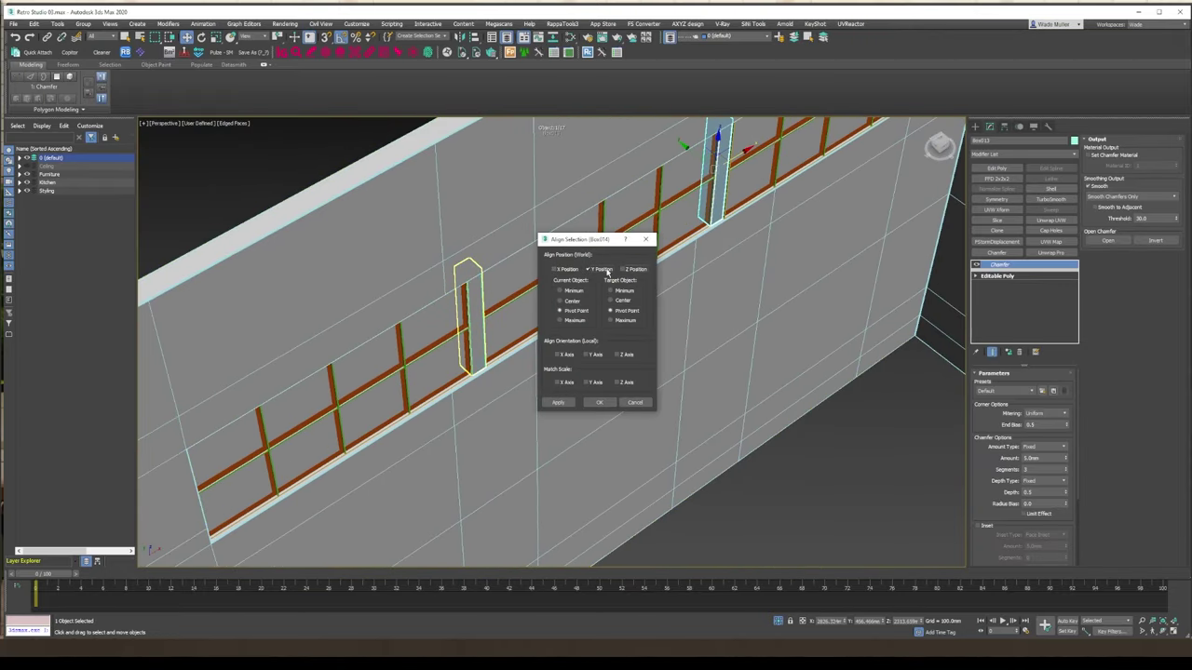
Align the selected post to the other post by pivot point on its Y and Z positions.
click(556, 269)
click(556, 269)
click(622, 269)
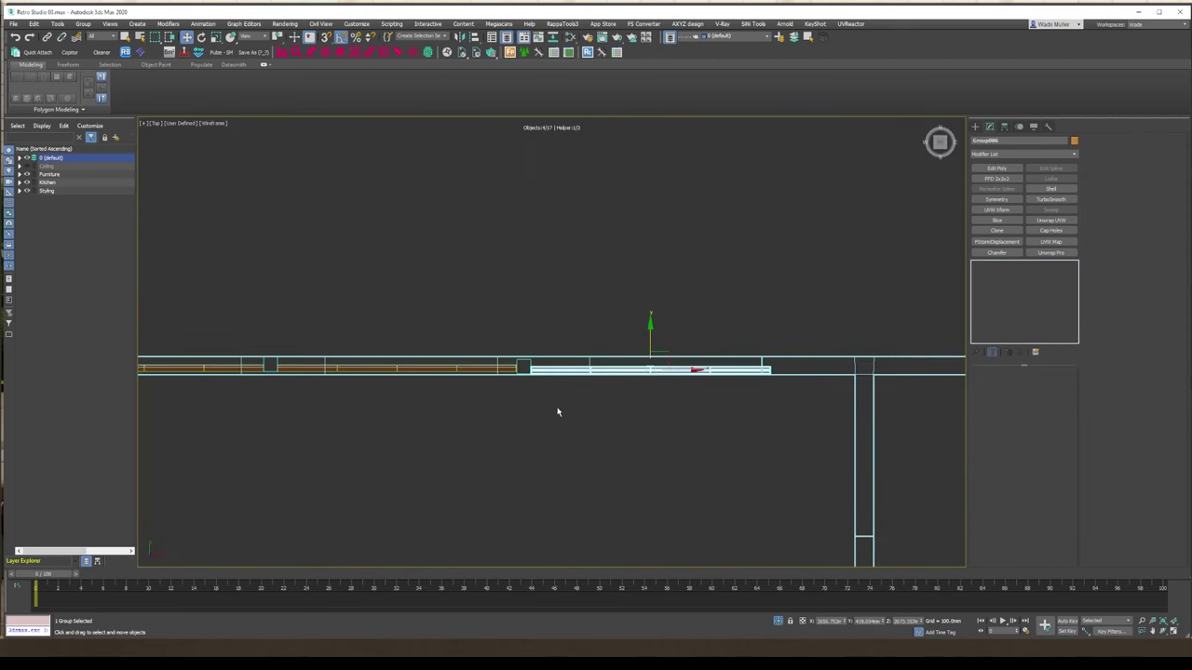
Slide the post and its adjoining window along X in the top view so they no longer overlap the neighbouring frame.
click(329, 376)
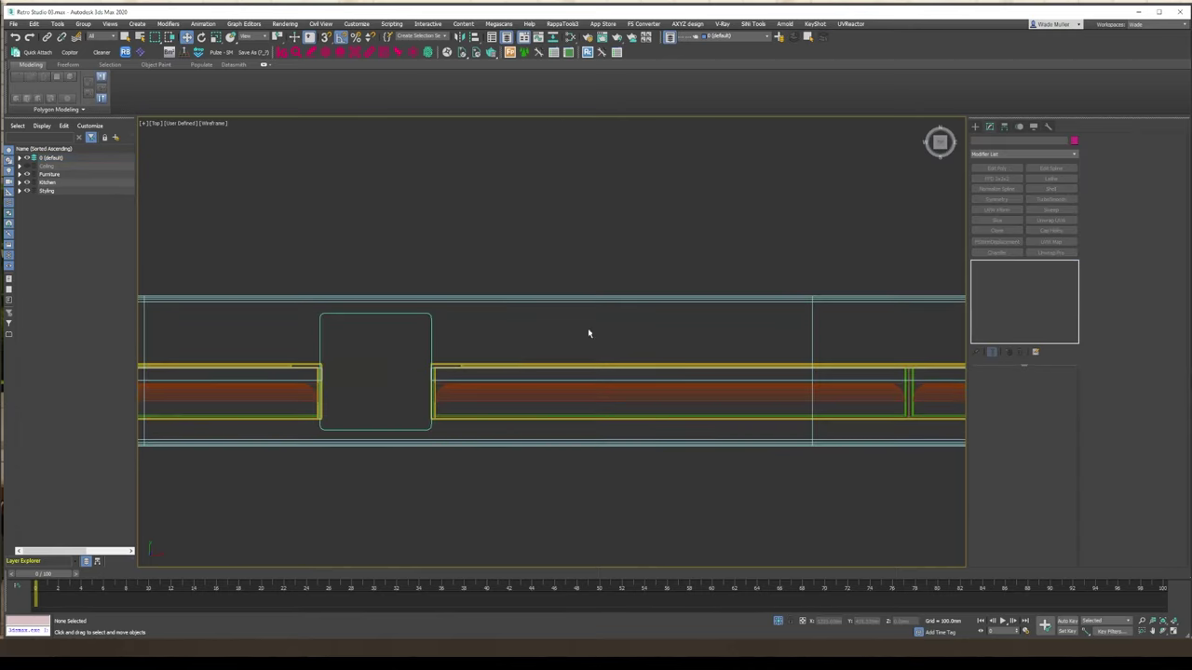
click(587, 328)
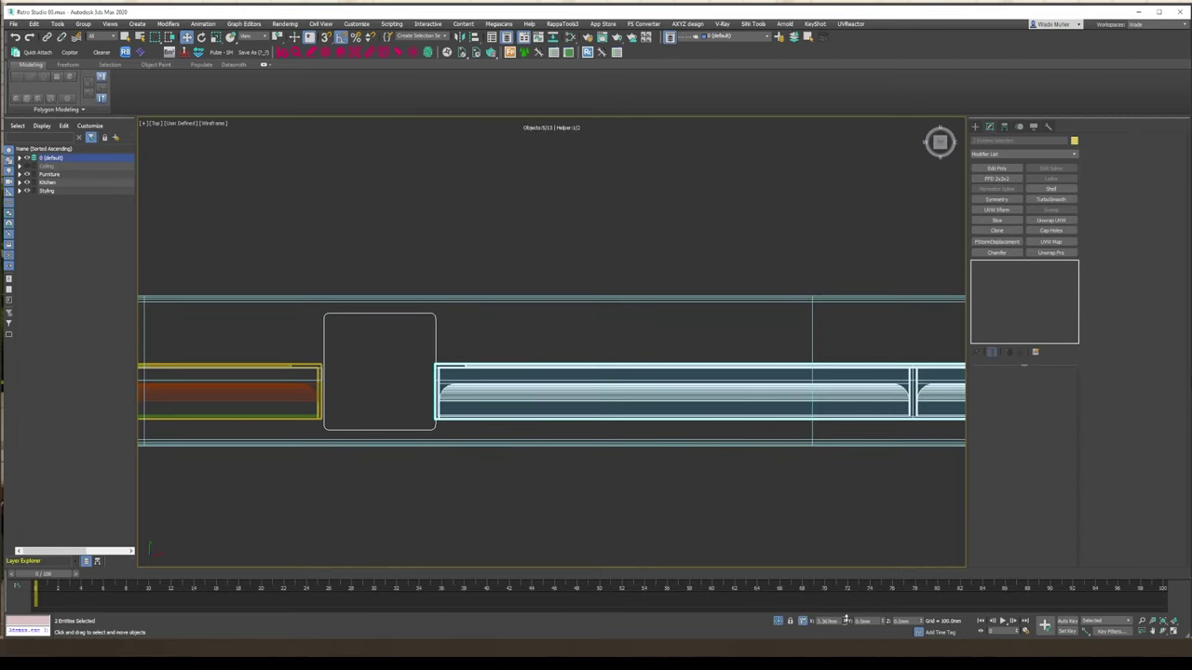
scroll(413, 391, up, 4)
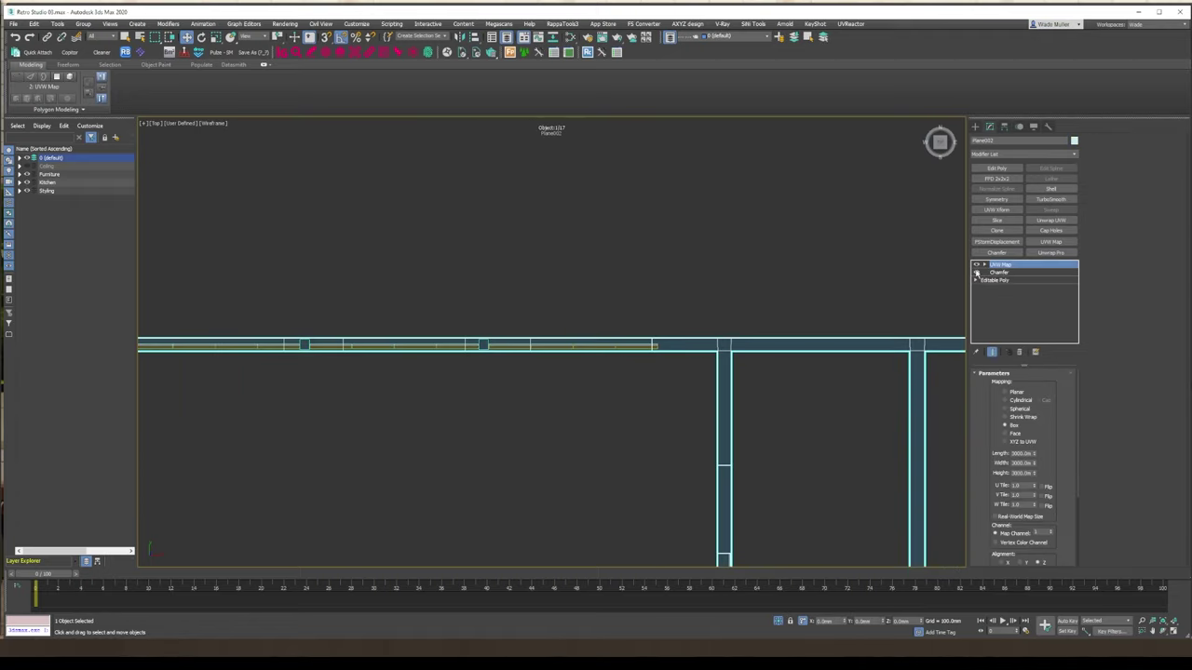
Shift the wall's opening vertices along X and slide the windows and posts so they fit the opening's edge.
key(1)
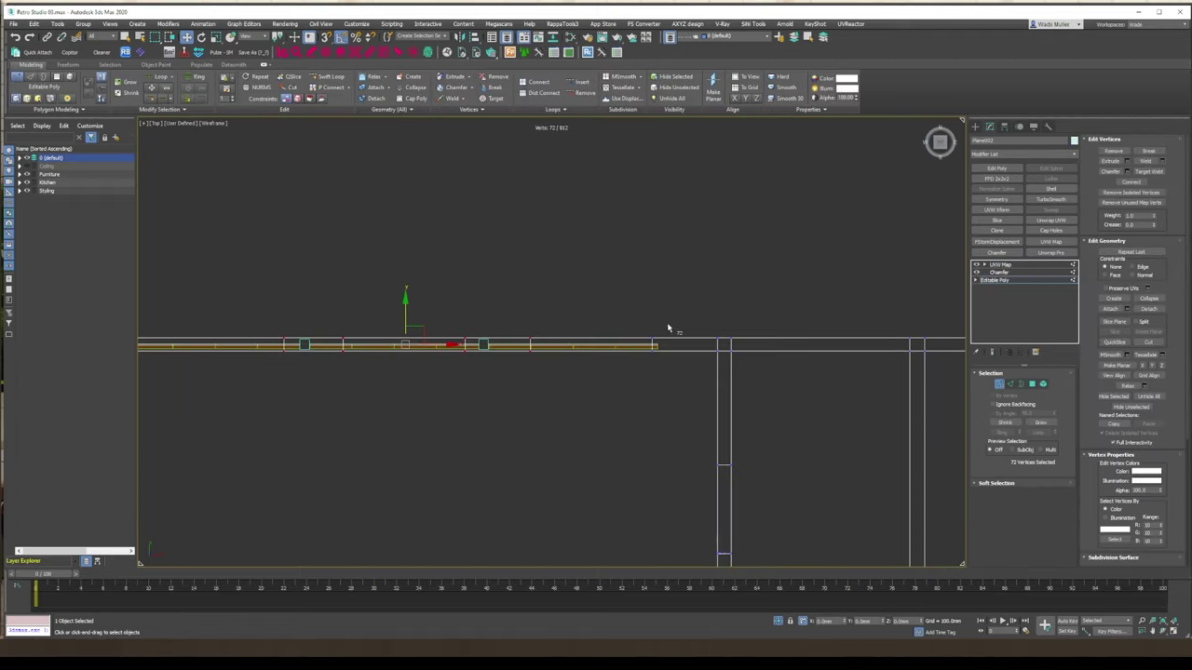
drag(667, 328, 574, 366)
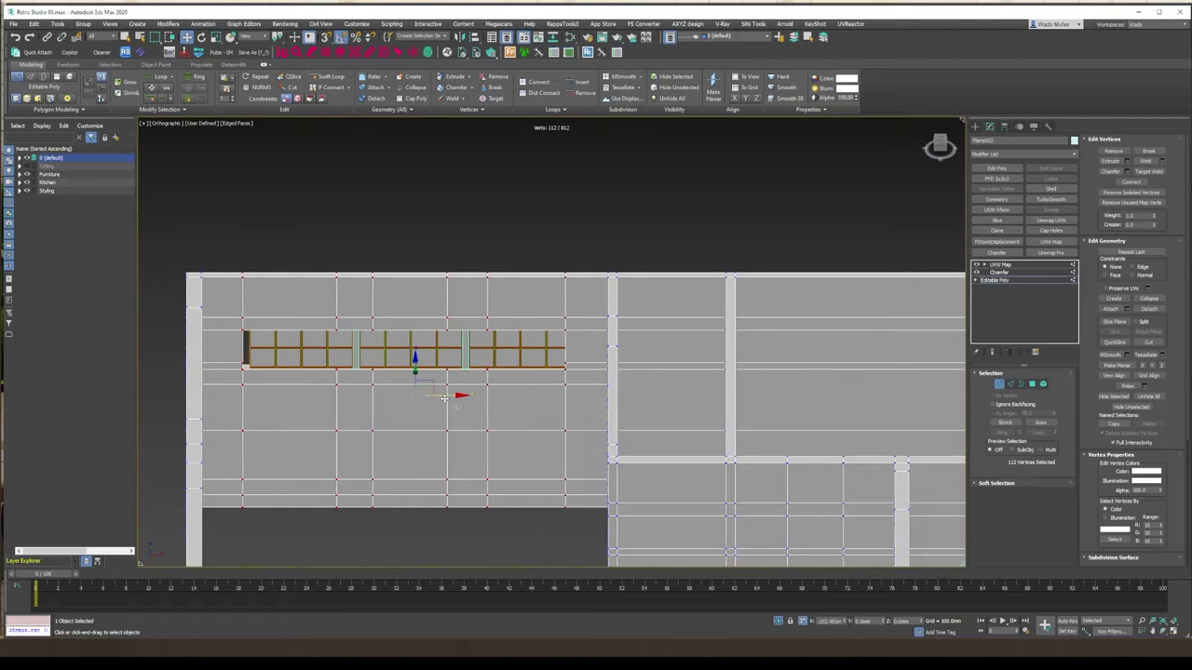
key(1)
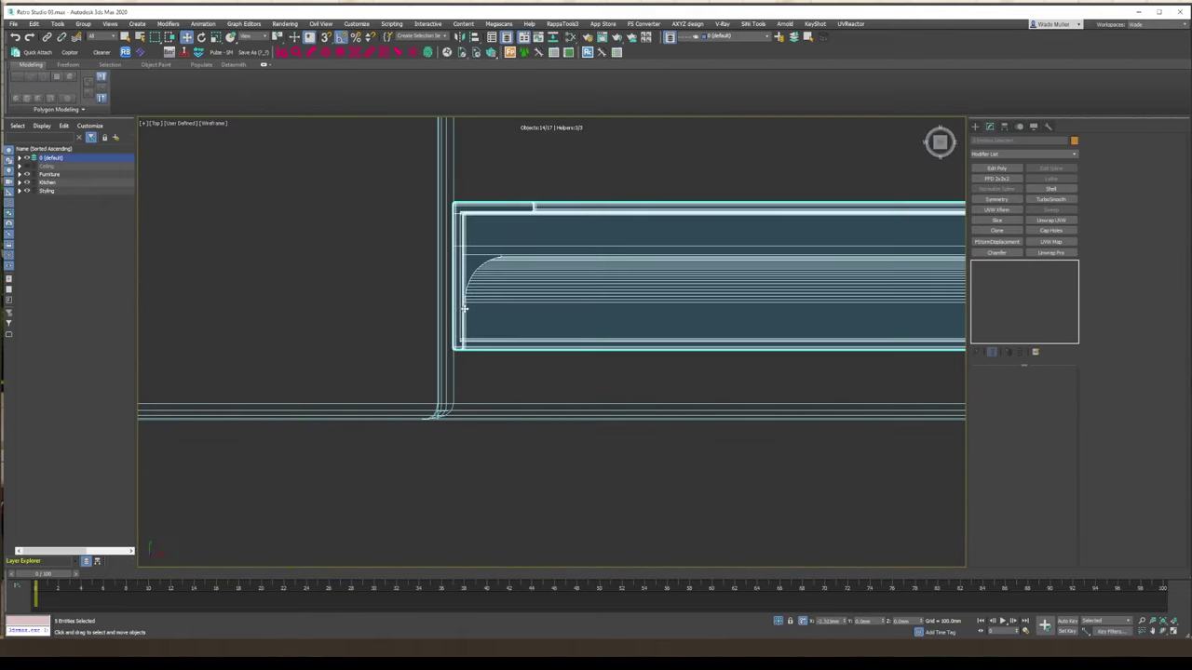
Switch to a scene camera and unhide the Ceiling layer.
key(c)
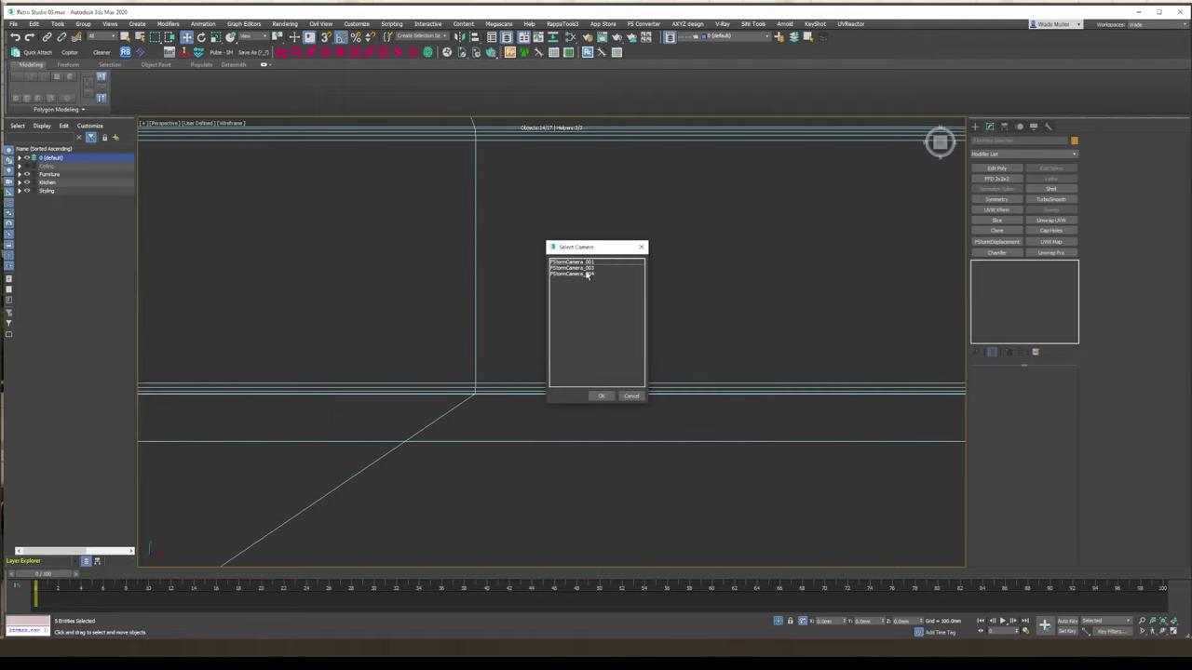
click(589, 273)
double_click(588, 272)
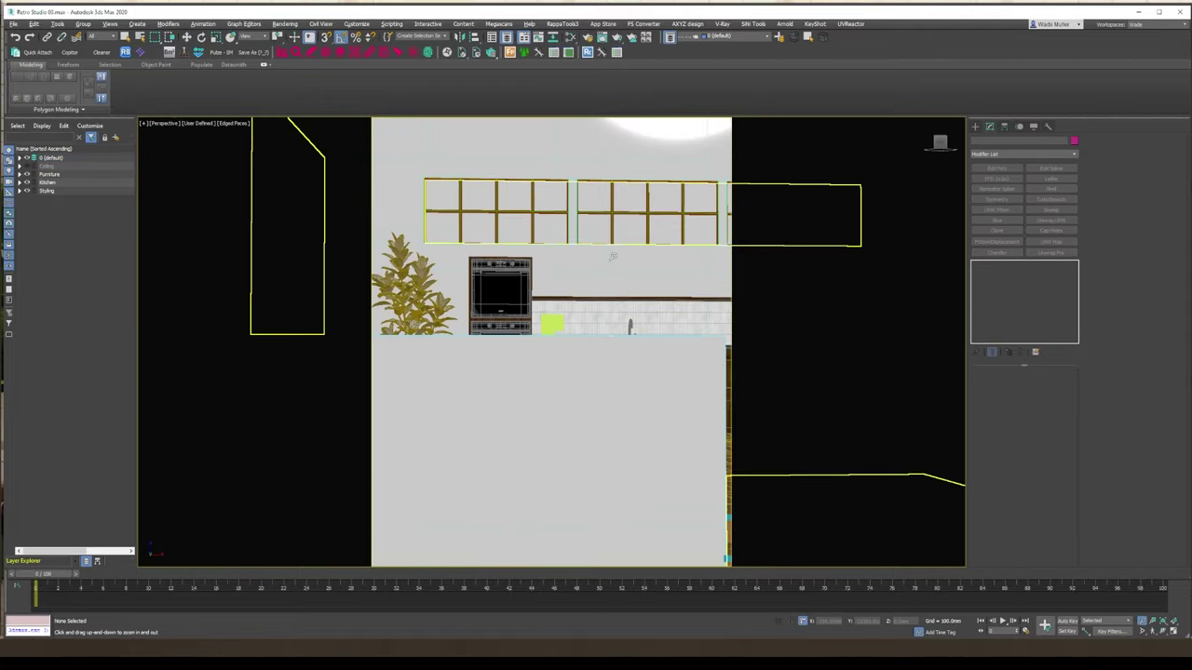
alt+middle_drag(568, 414, 595, 400)
click(27, 166)
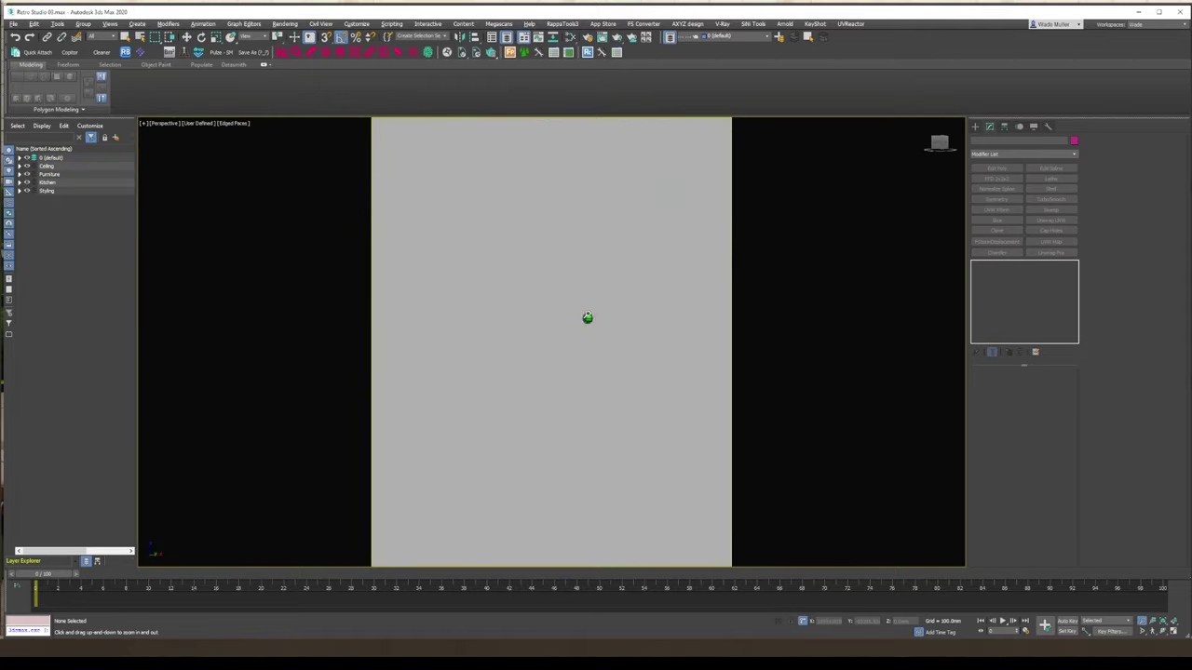
alt+middle_drag(566, 360, 554, 356)
key(w)
key(shift+q)
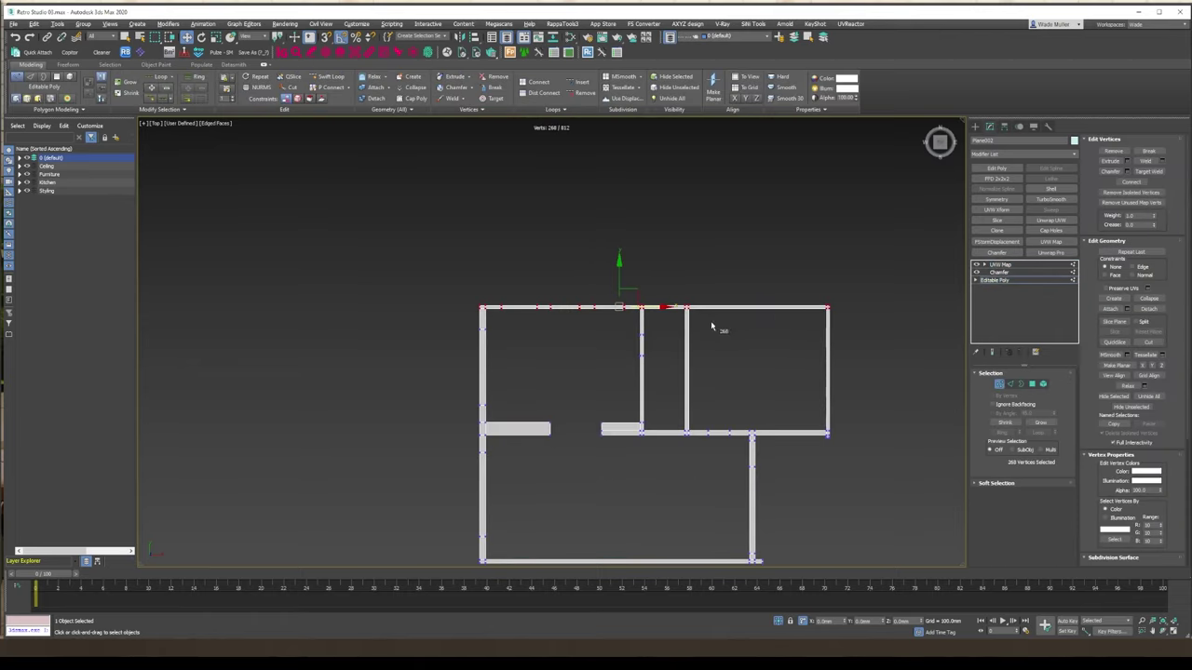
Select the outer vertices along the window wall in the top view and move them slightly outward.
scroll(731, 327, up, 4)
drag(178, 248, 920, 291)
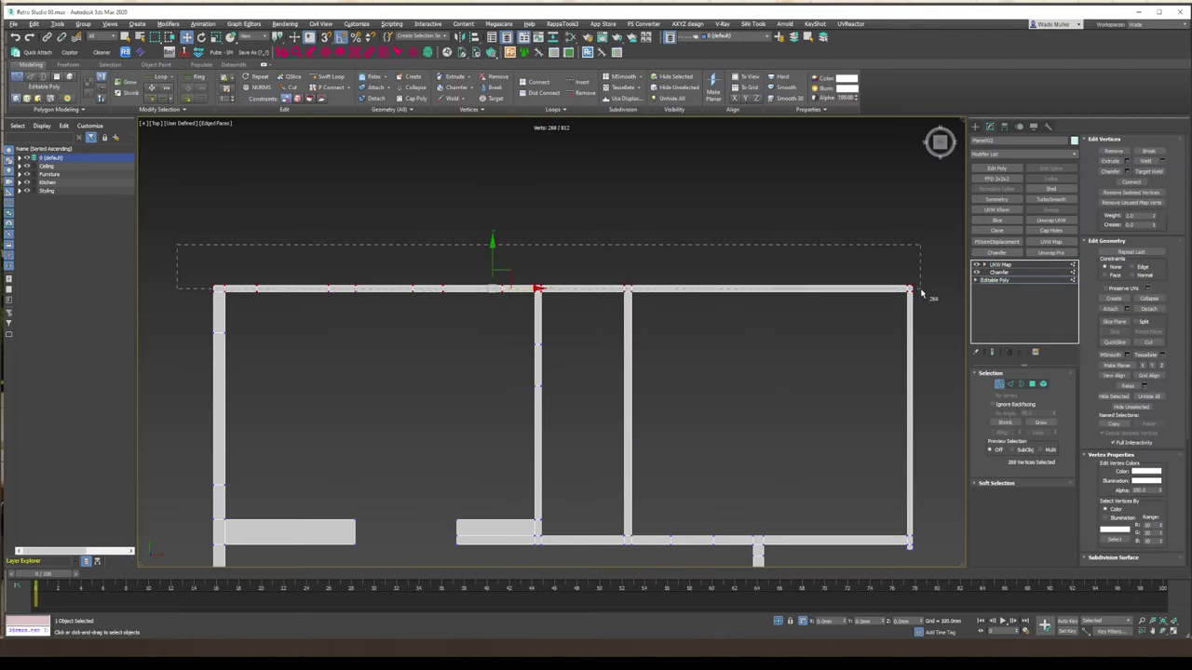
drag(496, 264, 497, 257)
key(1)
click(684, 240)
View the room through FStormCamera_001 and start the FStorm RT interactive render.
key(c)
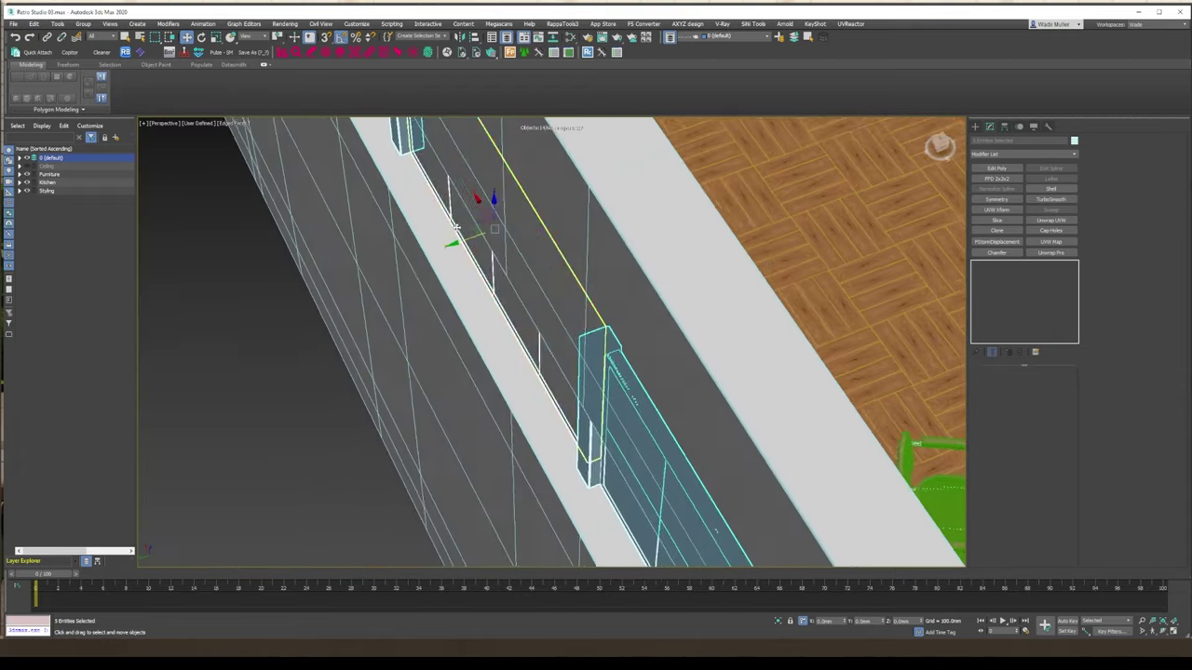
key(c)
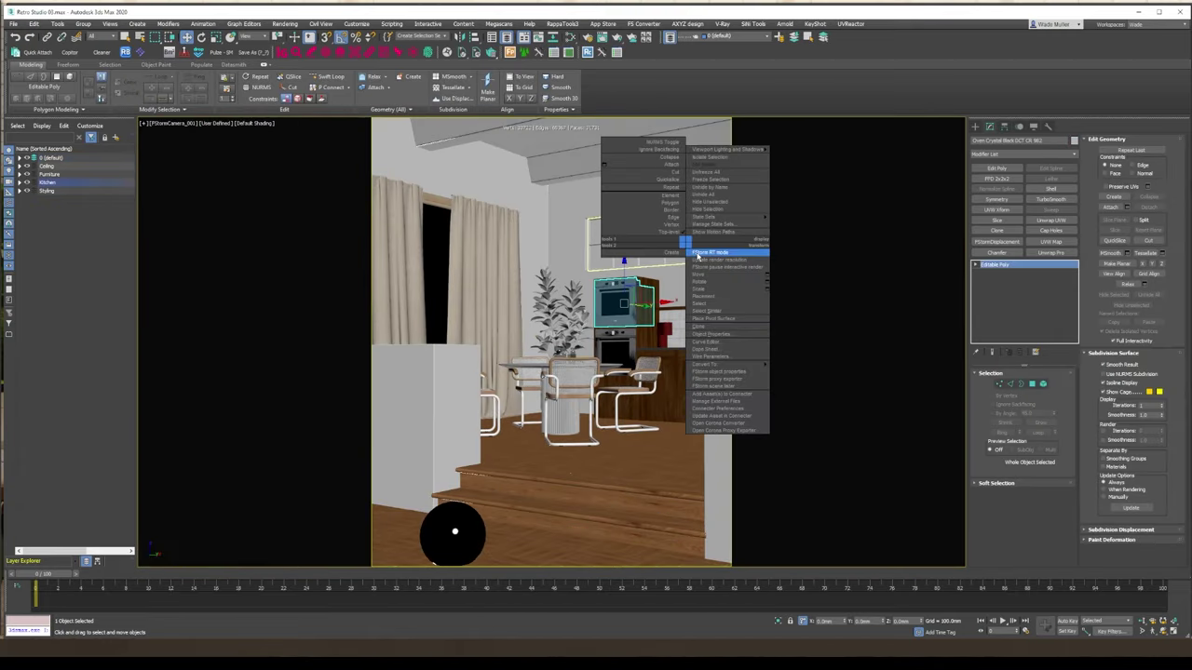
click(697, 249)
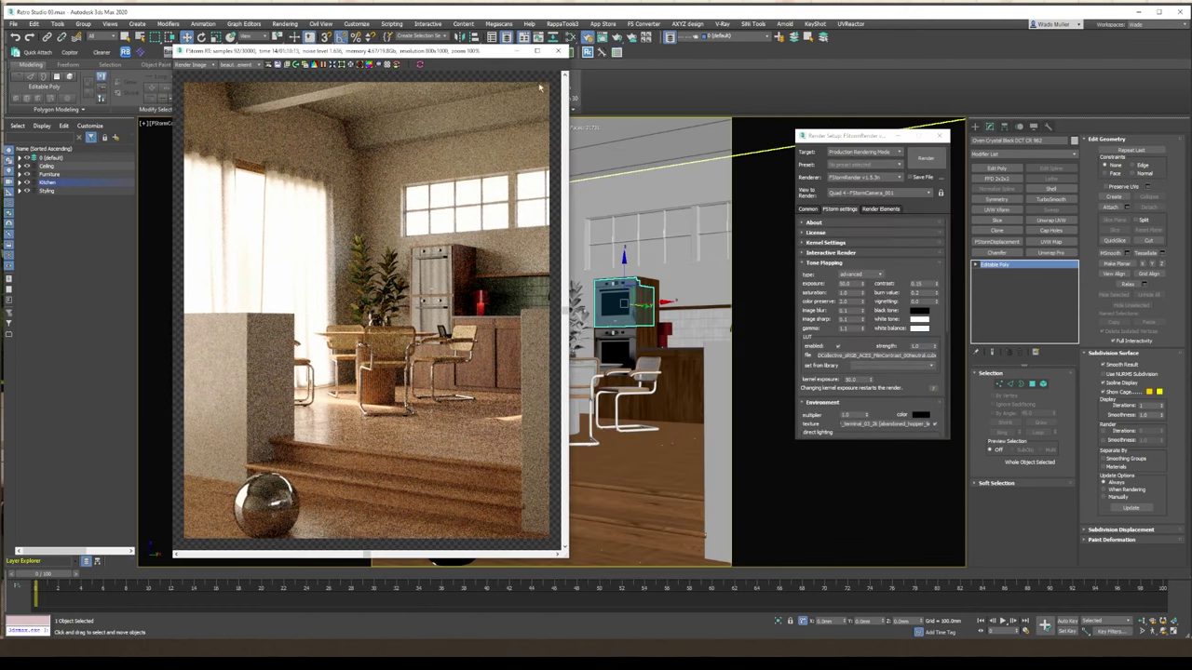
Create an ENV view in the Slate Material Editor and bring the environment texture into it.
click(570, 37)
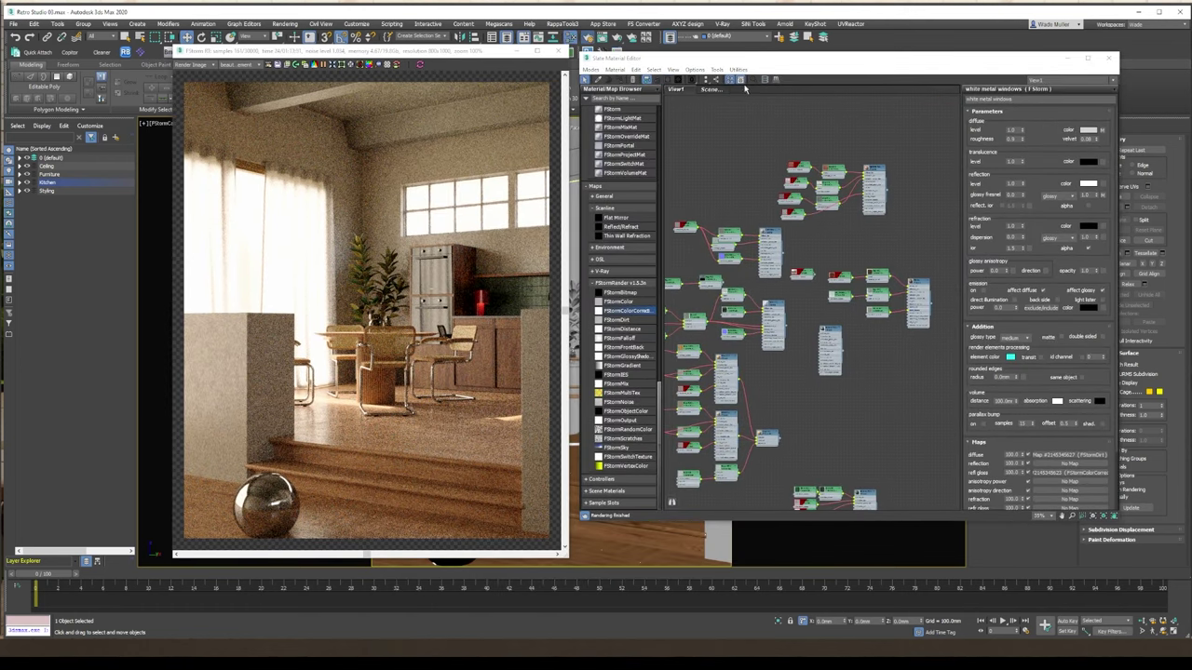
right_click(745, 88)
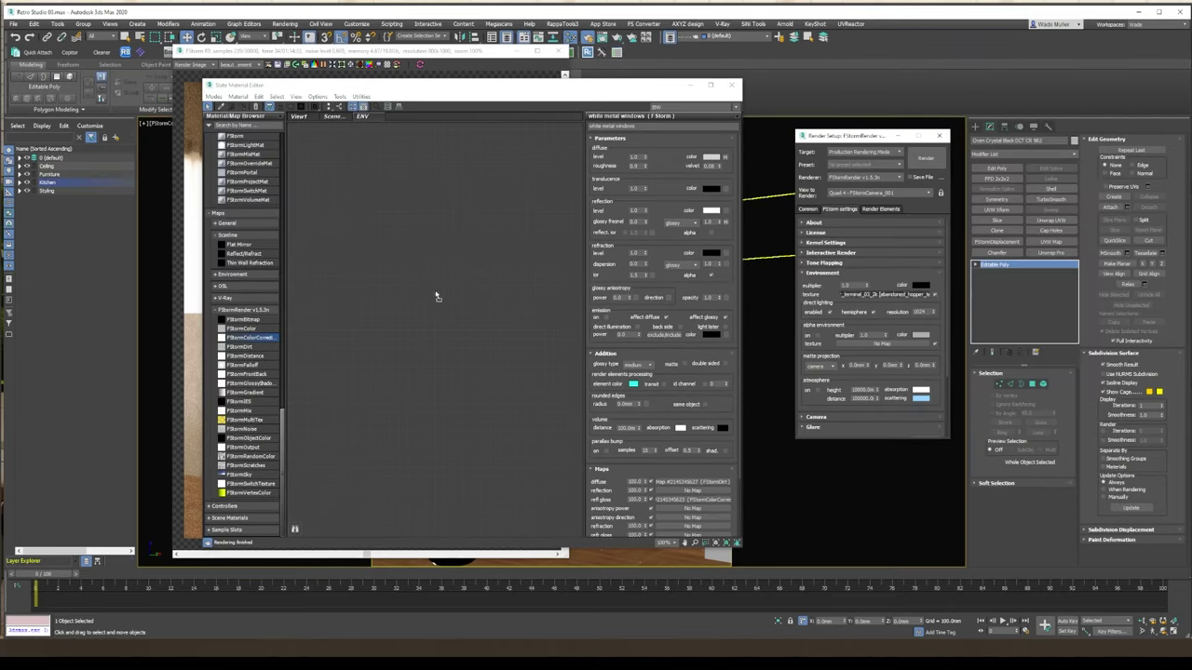
drag(436, 296, 435, 298)
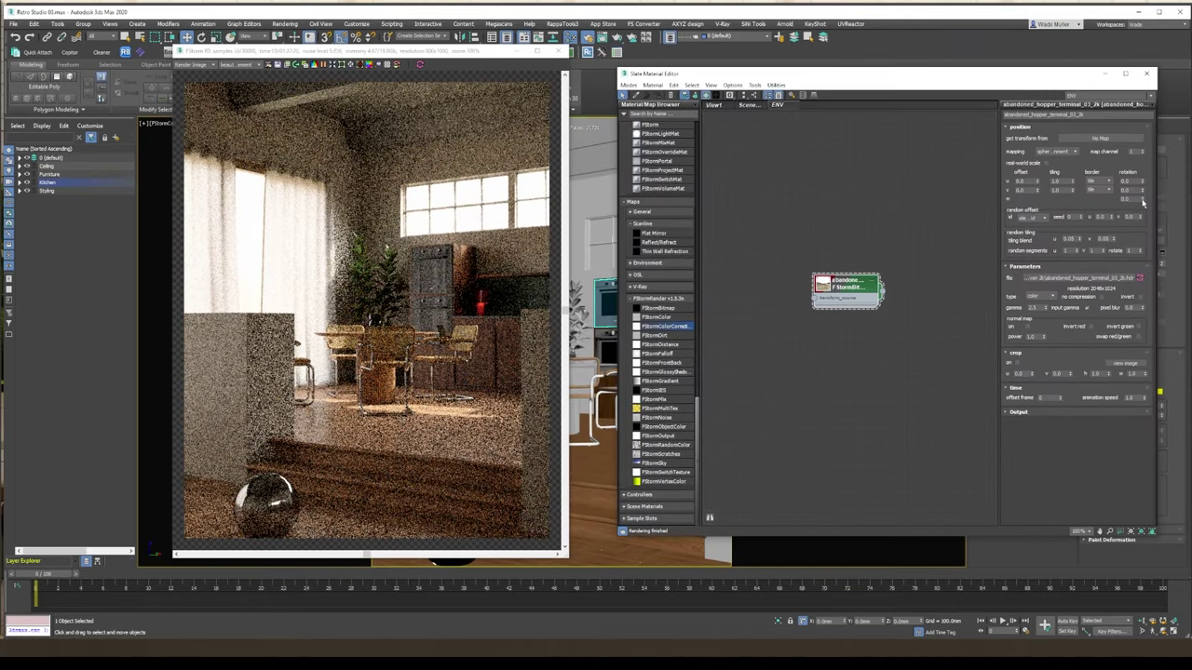
Try W rotations of 30 and 60 on the abandoned_hopper_terminal_03_2k environment map.
scroll(454, 202, up, 5)
scroll(413, 198, down, 5)
double_click(1126, 200)
text(30)
key(Return)
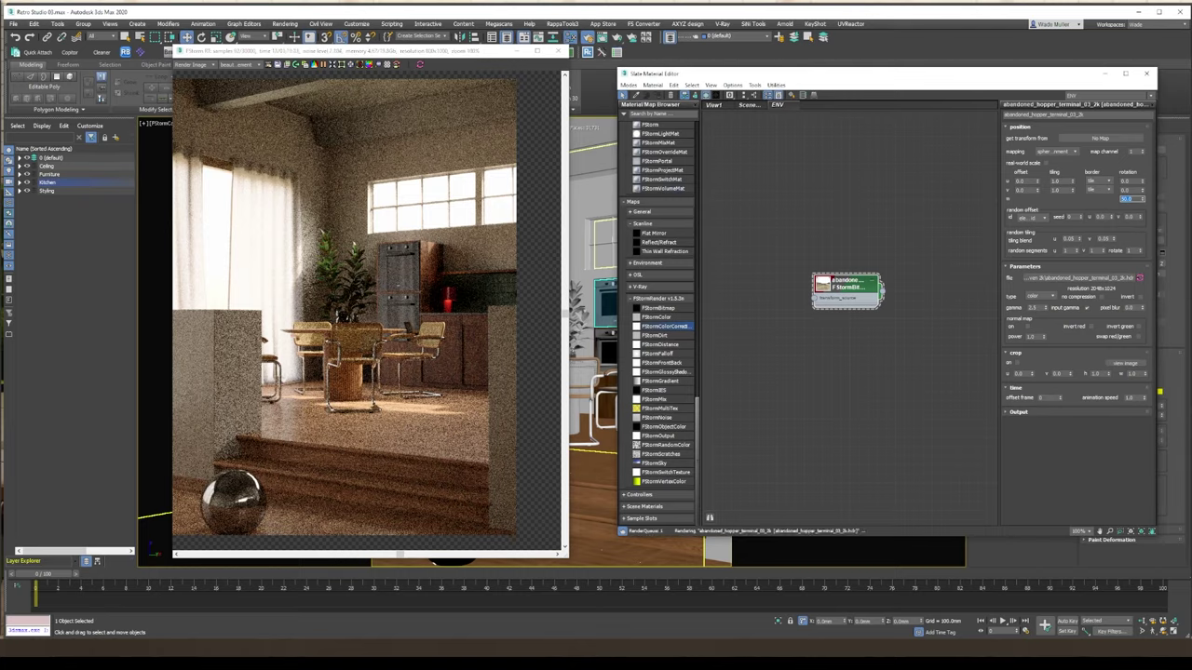
text(60)
key(Return)
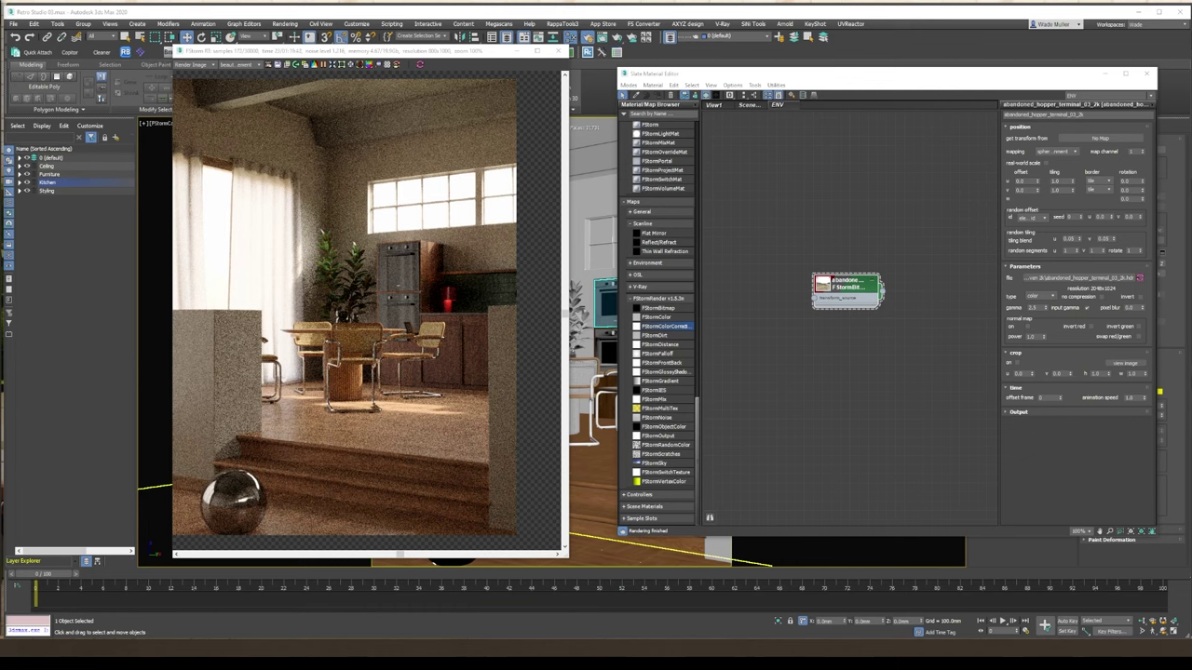
Add the hansaplatz_2k HDRI to the ENV view and arrange the render, setup and material windows side by side.
drag(1191, 326, 845, 324)
drag(782, 74, 1010, 107)
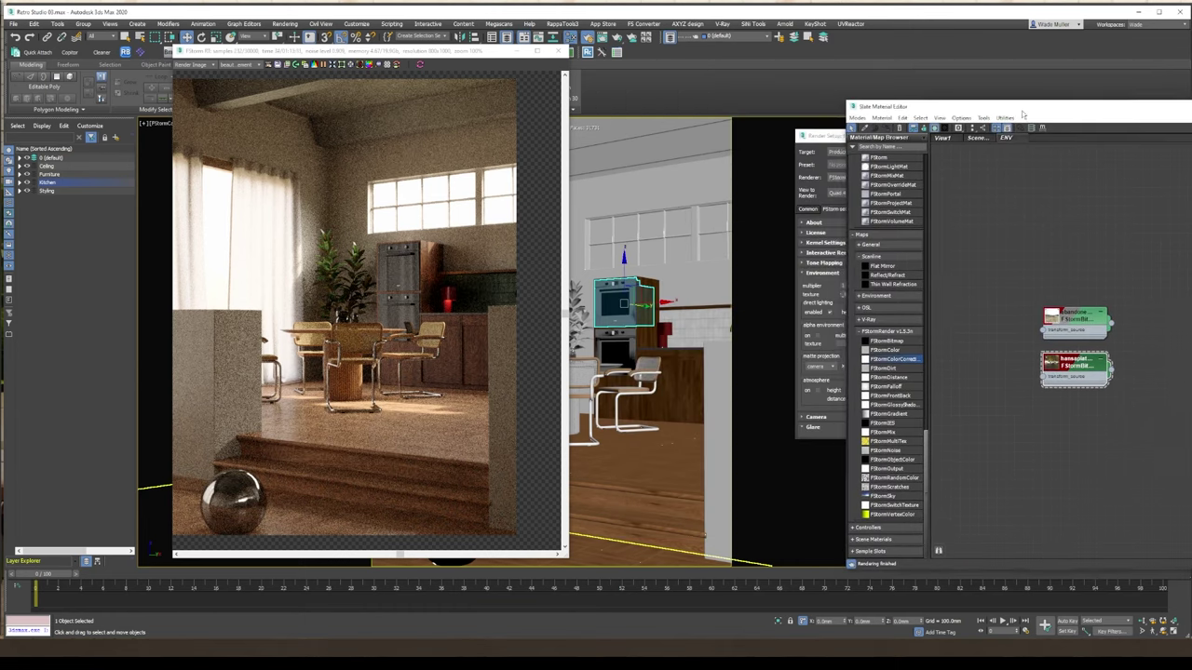
drag(834, 140, 727, 113)
drag(1136, 107, 1059, 107)
drag(763, 111, 604, 111)
drag(416, 52, 272, 36)
drag(604, 111, 503, 57)
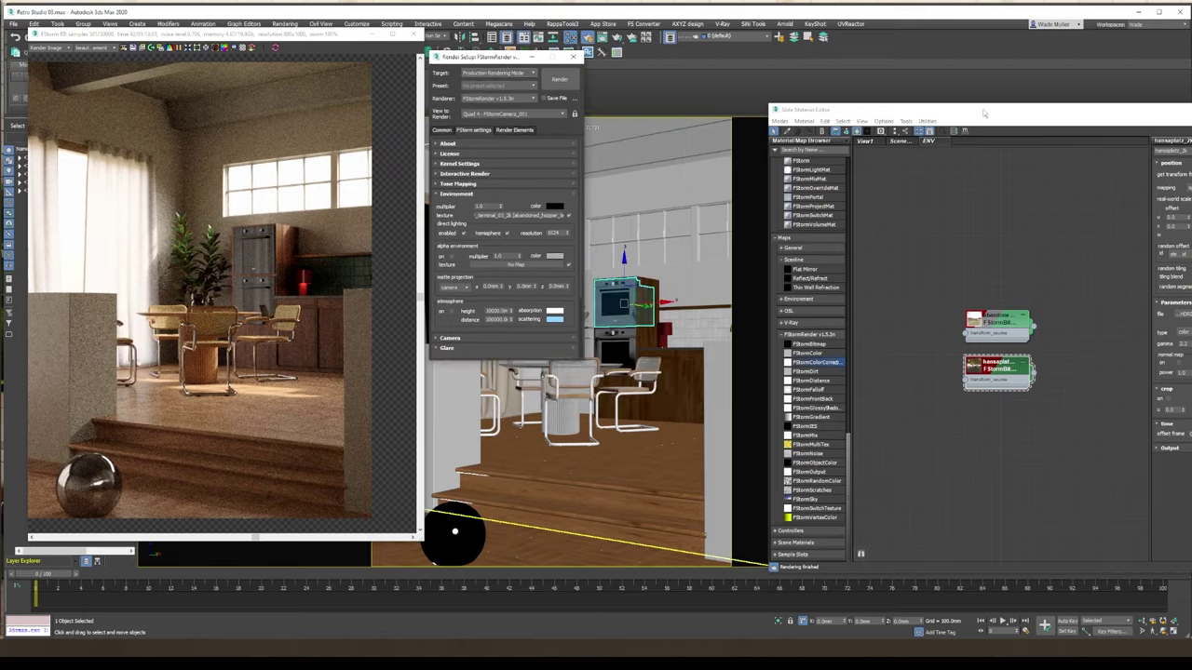
drag(984, 110, 798, 40)
Assign the hansaplatz_2k map as the environment texture and try multipliers of 0.5 and 0.1.
click(1092, 326)
click(1129, 70)
drag(545, 213, 545, 214)
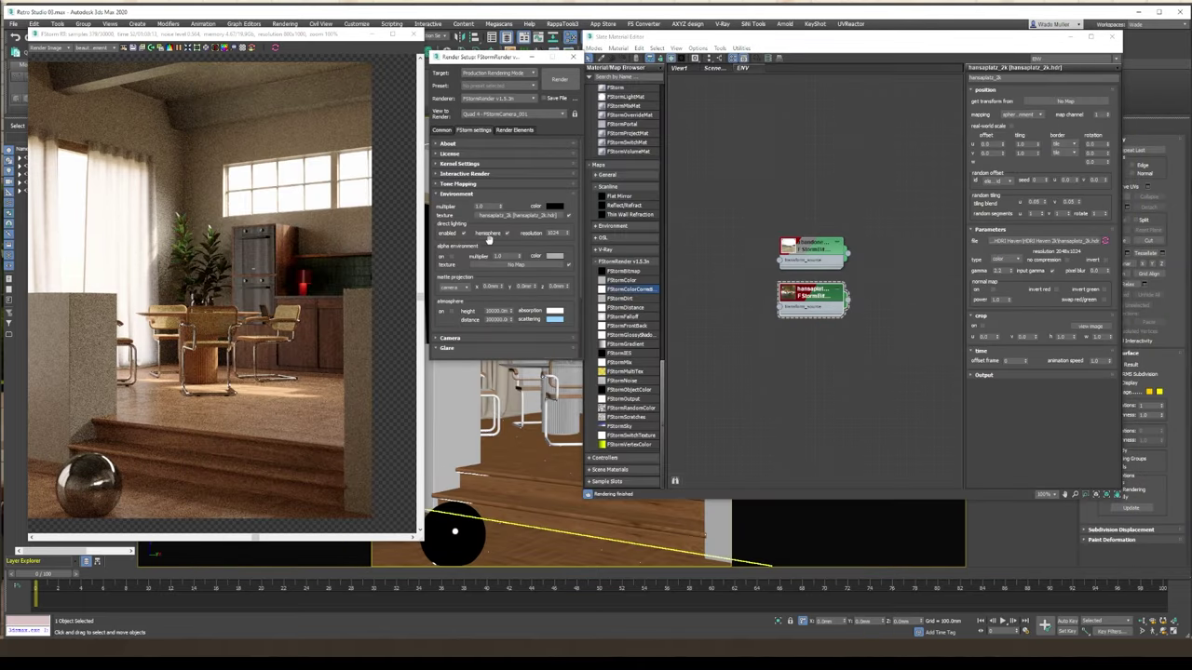
text(0.5)
key(Return)
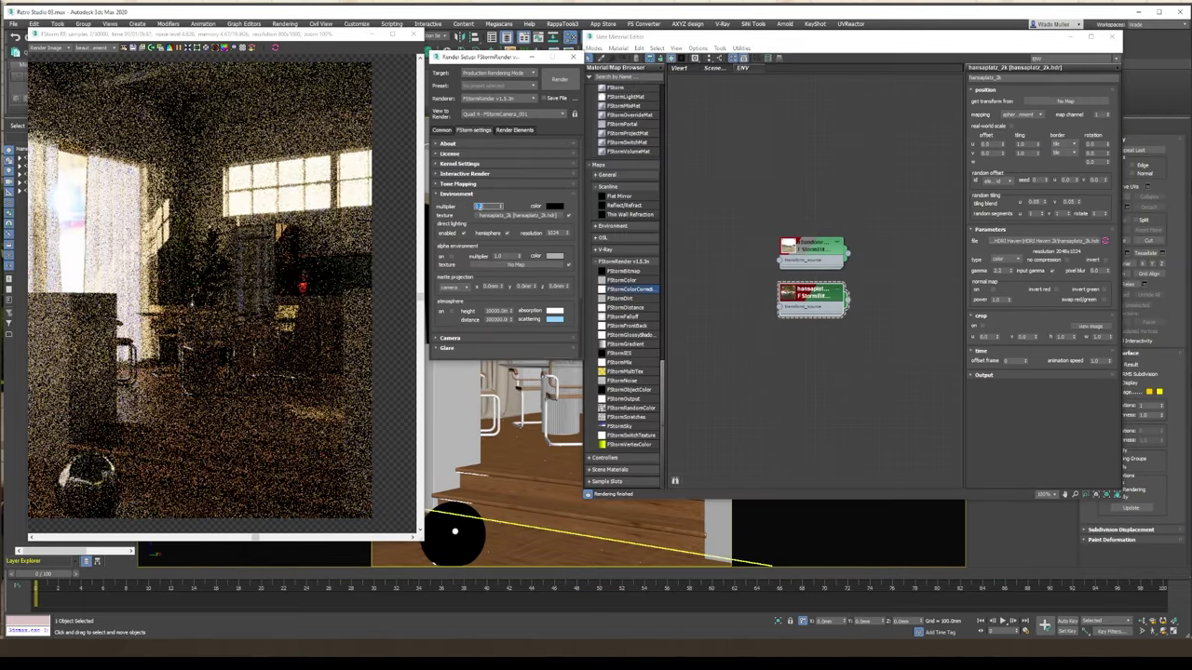
text(0.1)
key(Return)
Rotate the hansaplatz_2k map about W, lower the environment multiplier to 0.05 and inspect the render up close.
double_click(1093, 162)
text(240)
key(Return)
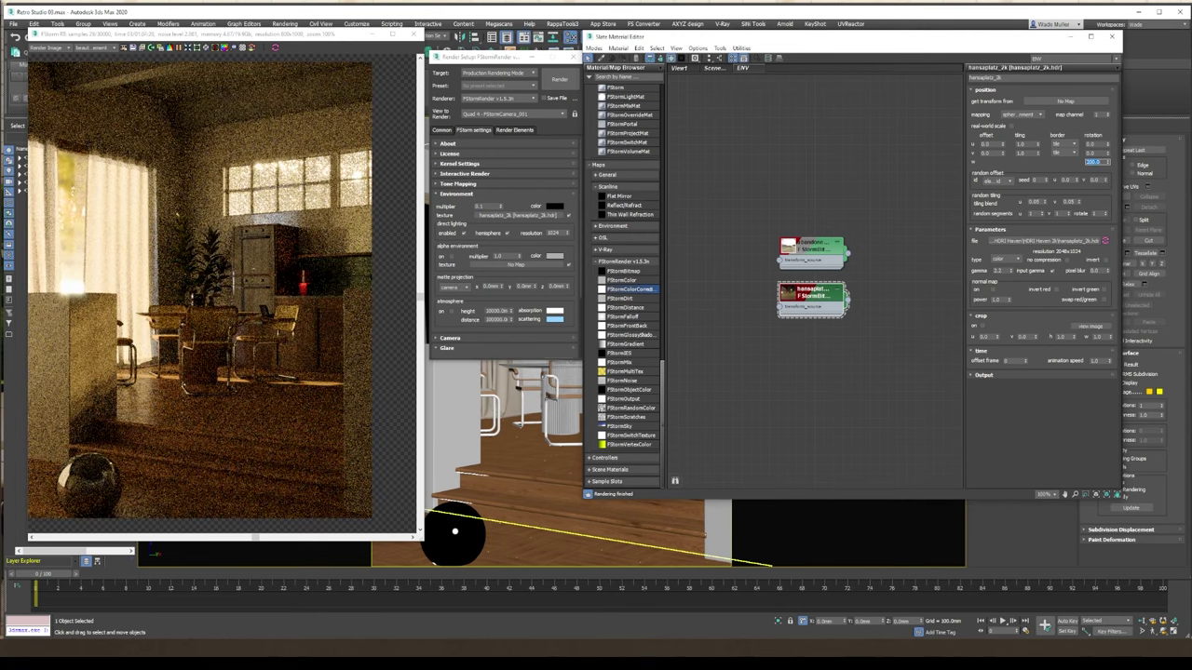
click(467, 198)
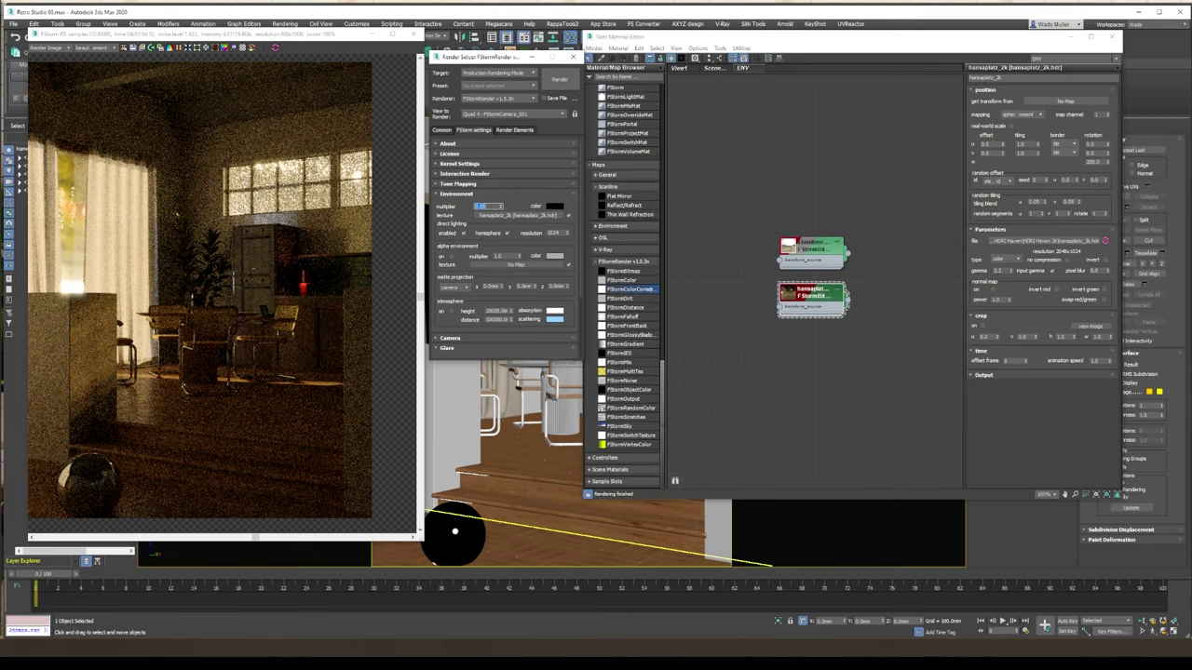
scroll(93, 405, up, 5)
middle_drag(133, 398, 96, 415)
scroll(96, 415, down, 6)
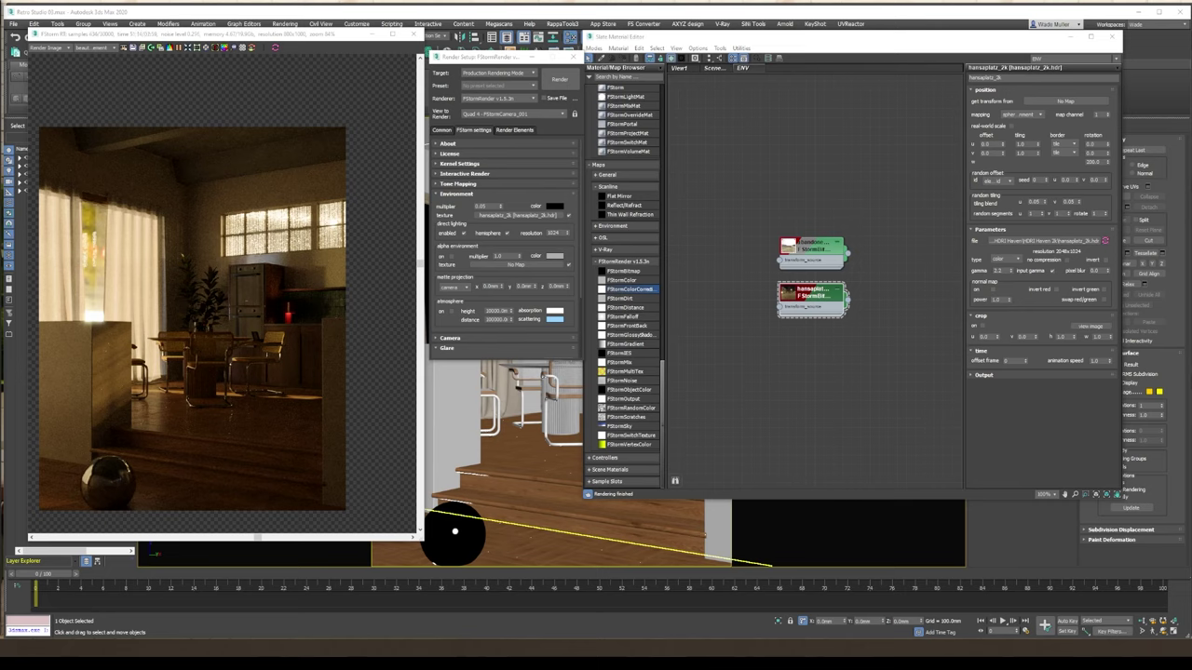
Add the kiara_8_sunset_2k HDRI to the ENV view as another environment map.
drag(817, 348, 816, 346)
scroll(251, 222, up, 5)
scroll(260, 212, down, 5)
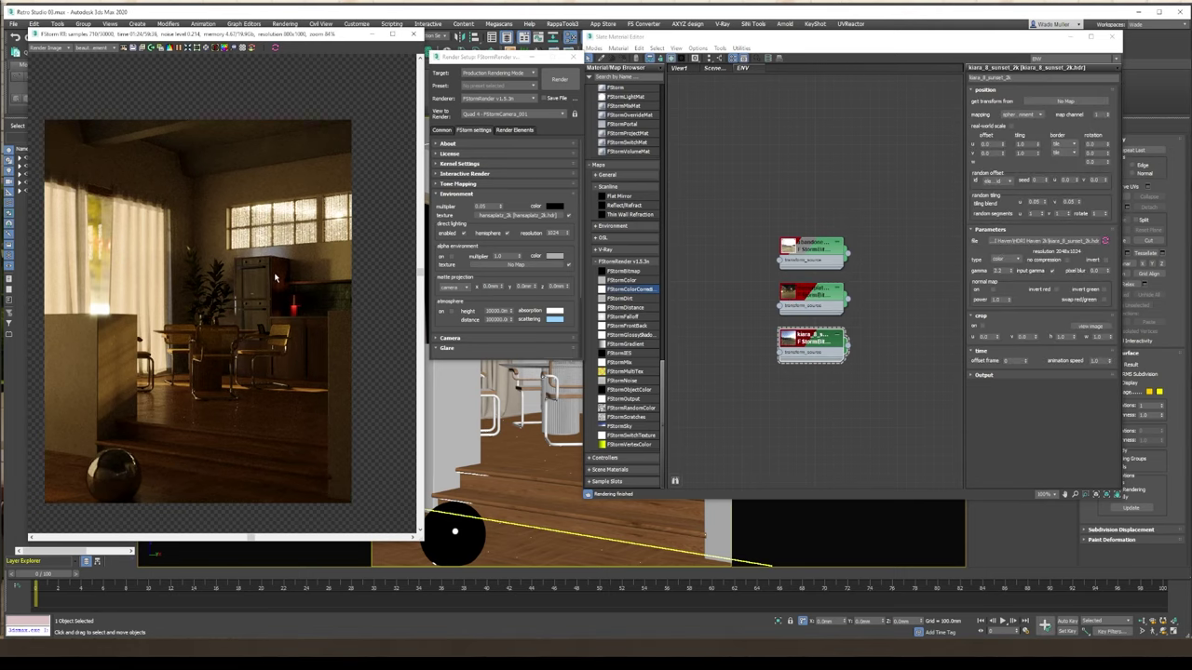
Set the hansaplatz_2k map's W rotation to 200 and then 250 to compare the sunlight.
click(811, 296)
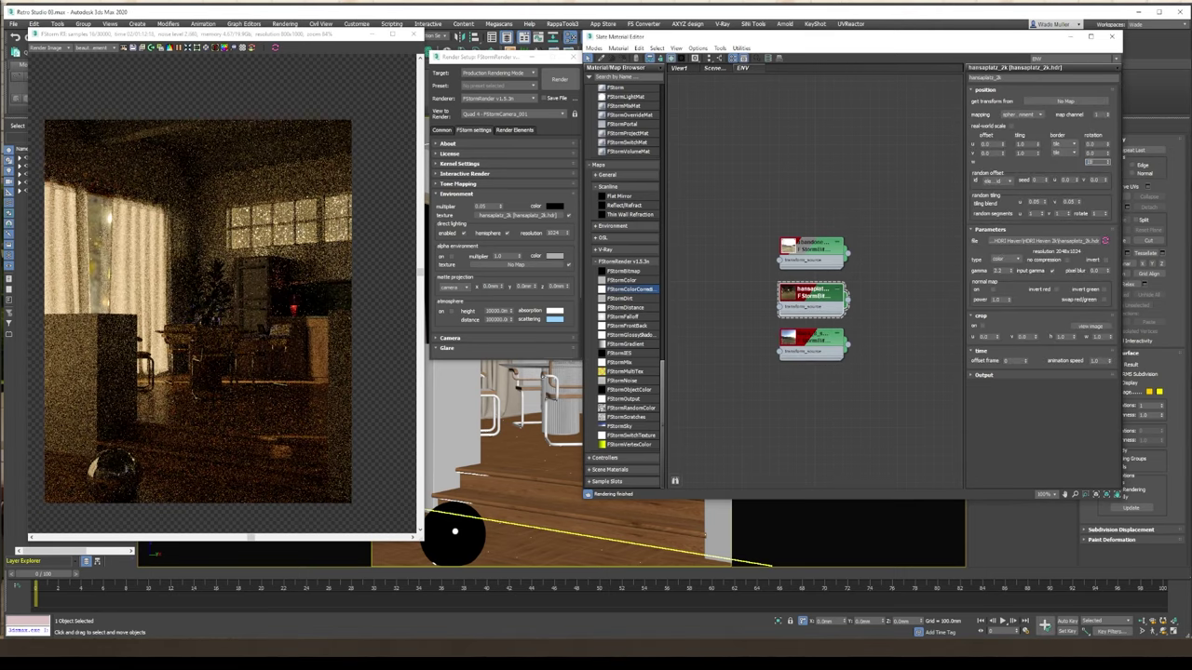
text(200)
key(Return)
text(250)
key(Return)
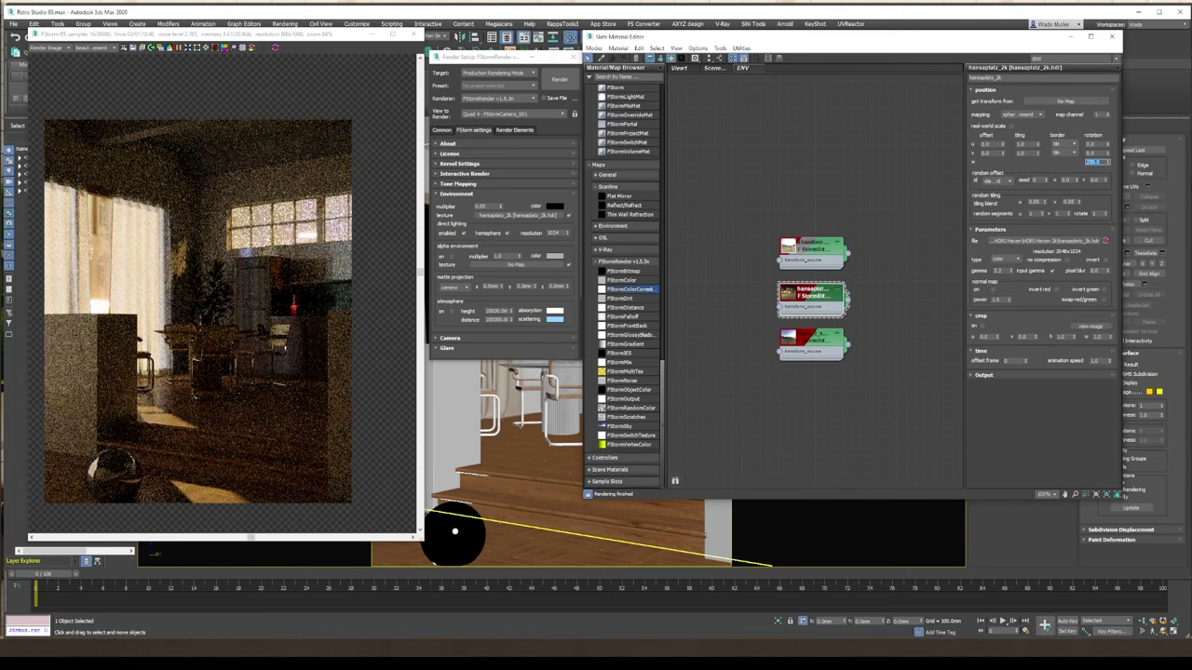
Assign kiara_8_sunset_2k as the environment texture with a multiplier of 1.0 and set its W rotation to 240.
drag(529, 219, 527, 217)
click(505, 235)
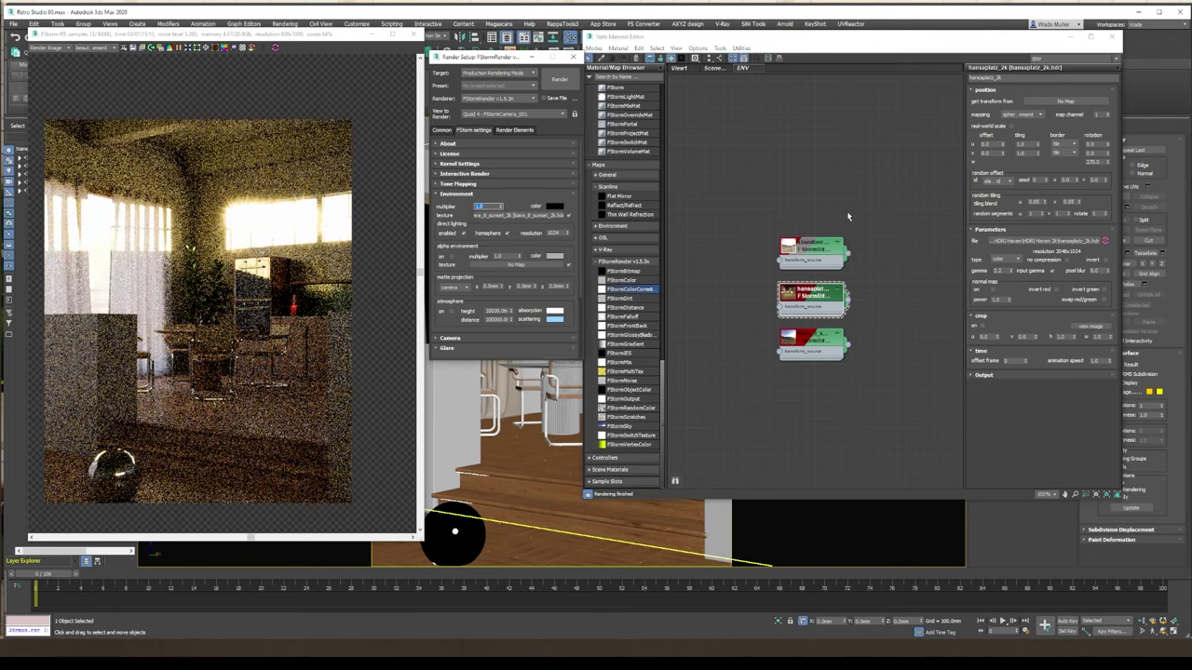
double_click(812, 342)
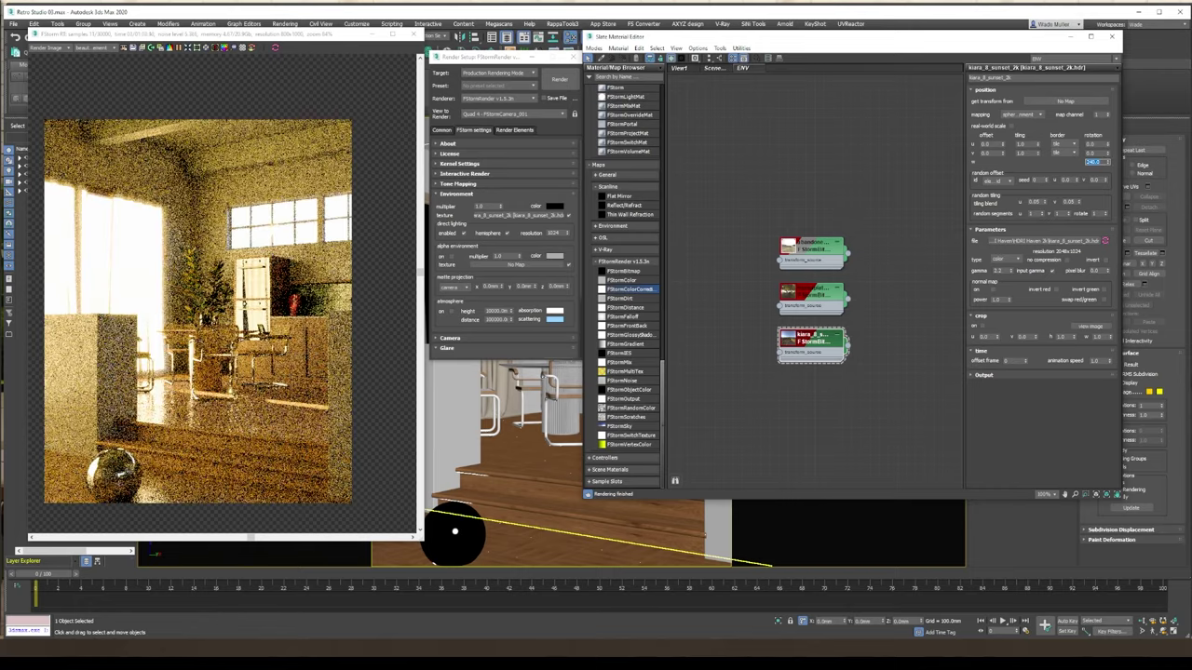
Lower the environment multiplier to 0.1, raise it to 0.3, and turn the kiara_8_sunset_2k map's W rotation to about -138.
double_click(486, 206)
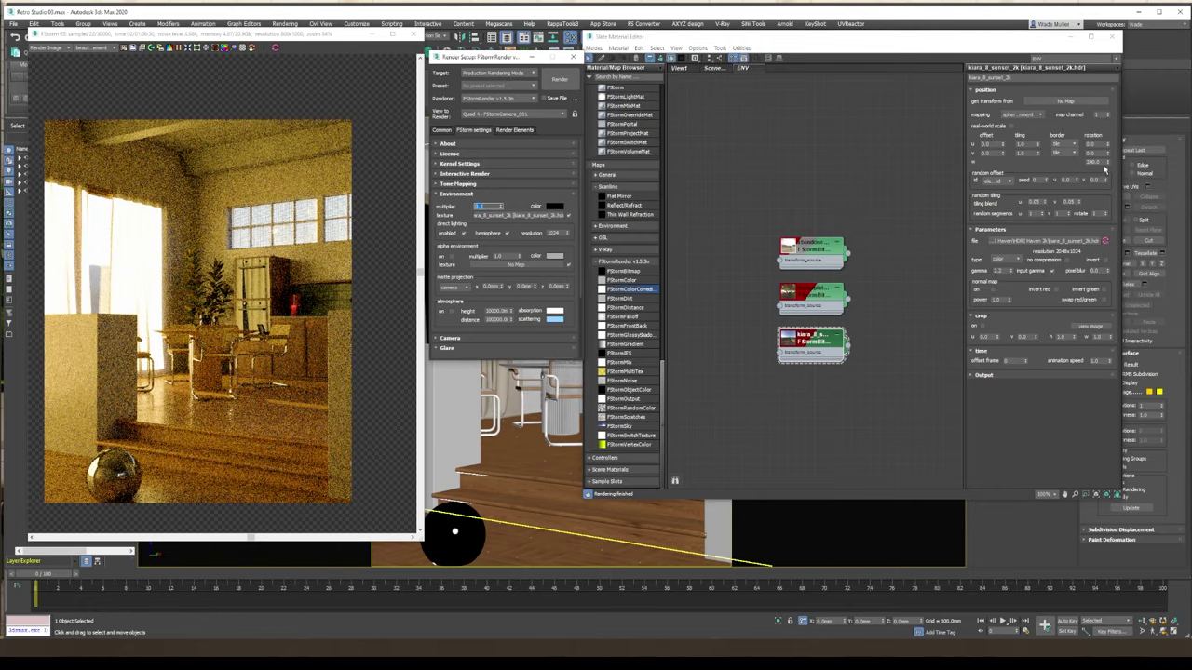
text(0.1)
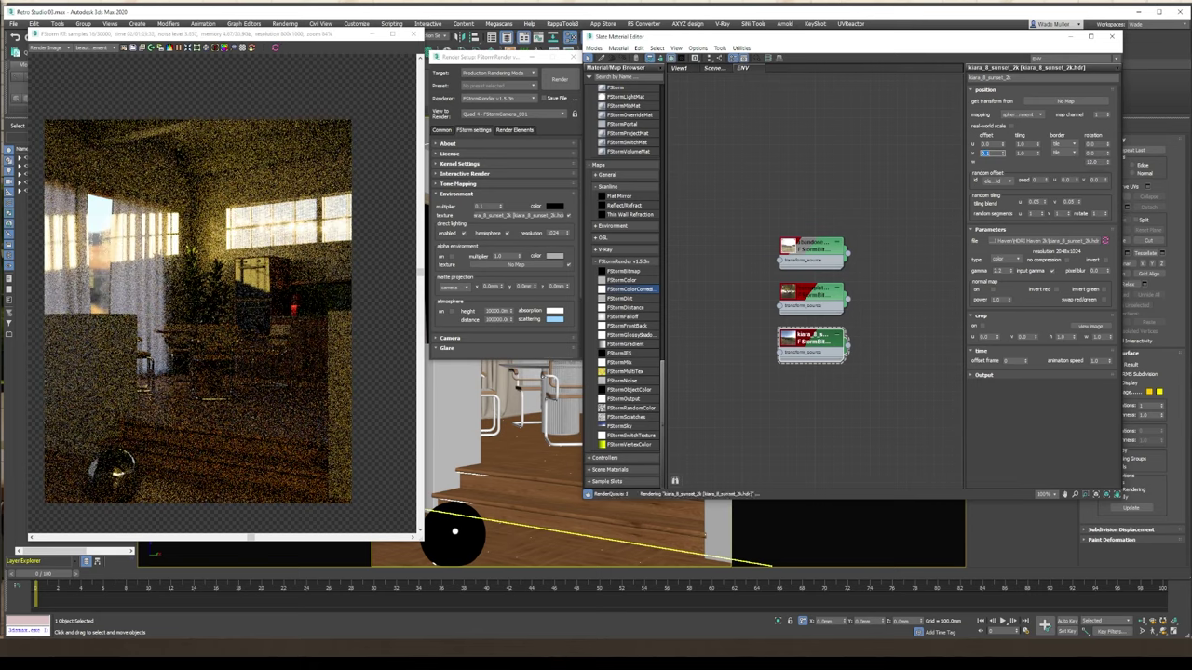
double_click(480, 206)
drag(1108, 163, 1112, 174)
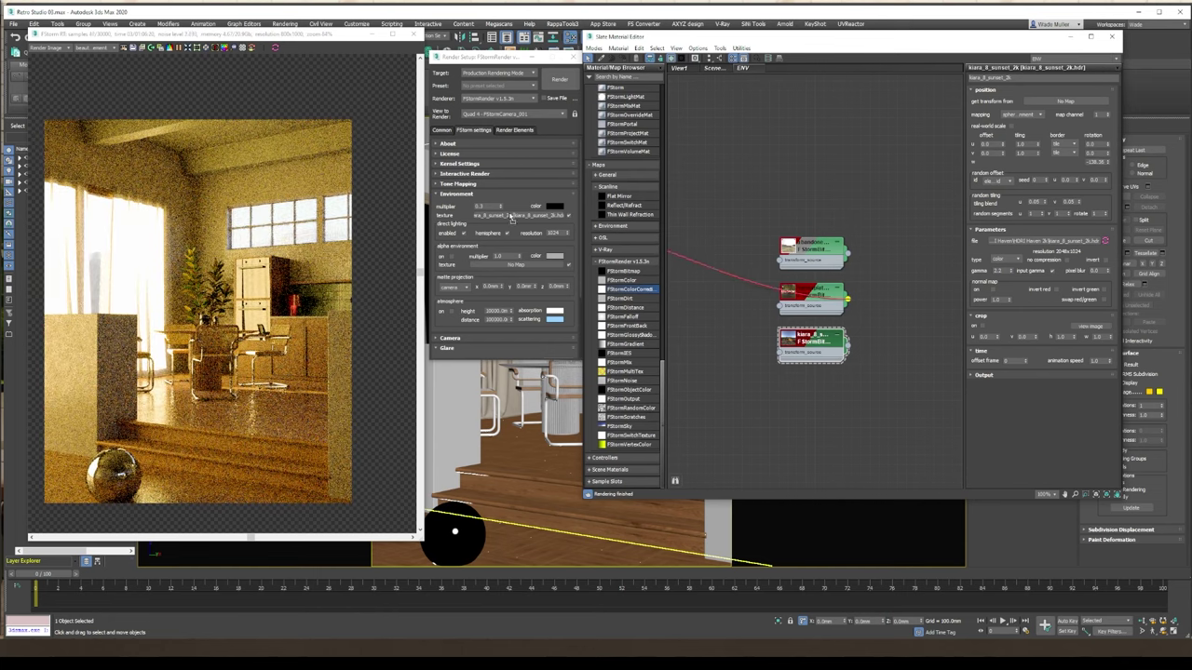
Assign hansaplatz_2k as the environment texture with a multiplier of 0.1 and turn its W rotation to about 257.
drag(510, 220, 514, 216)
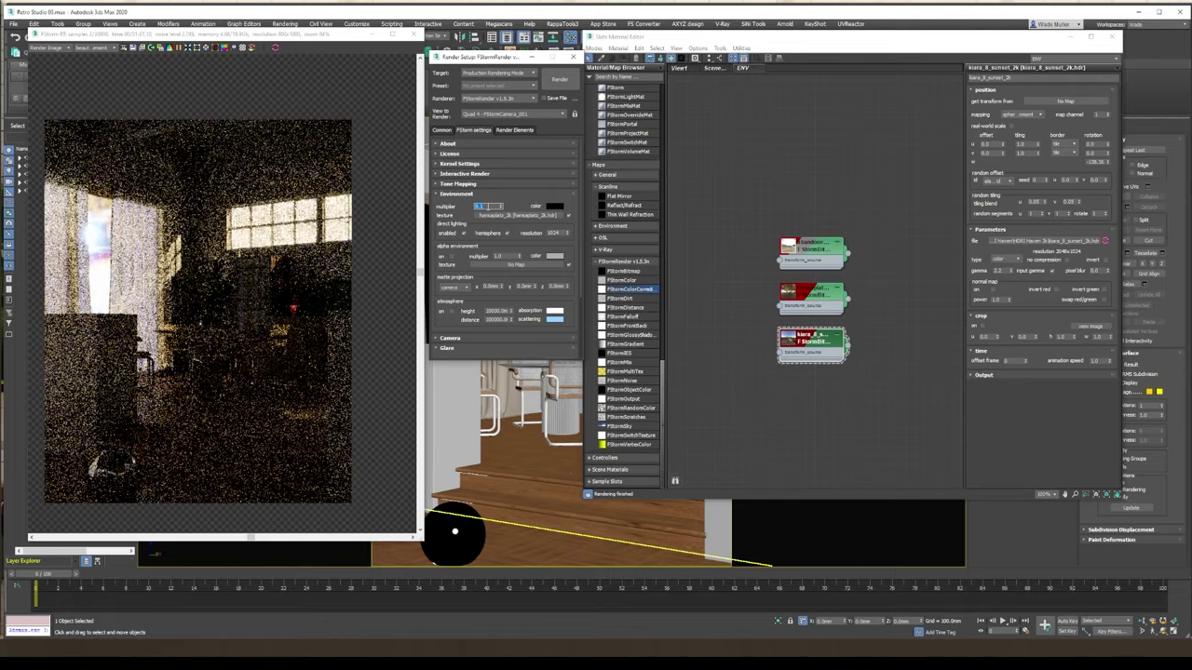
mouse_move(1108, 163)
mouse_down()
mouse_move(1104, 202)
mouse_move(1106, 177)
mouse_up()
double_click(813, 294)
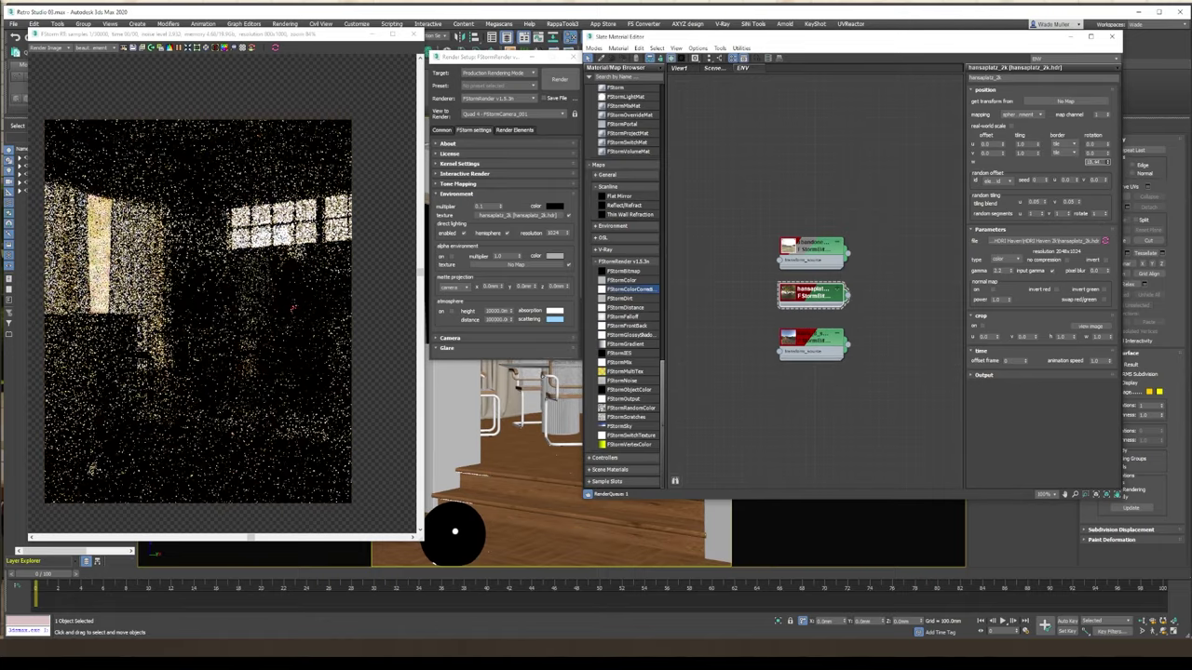
click(1108, 164)
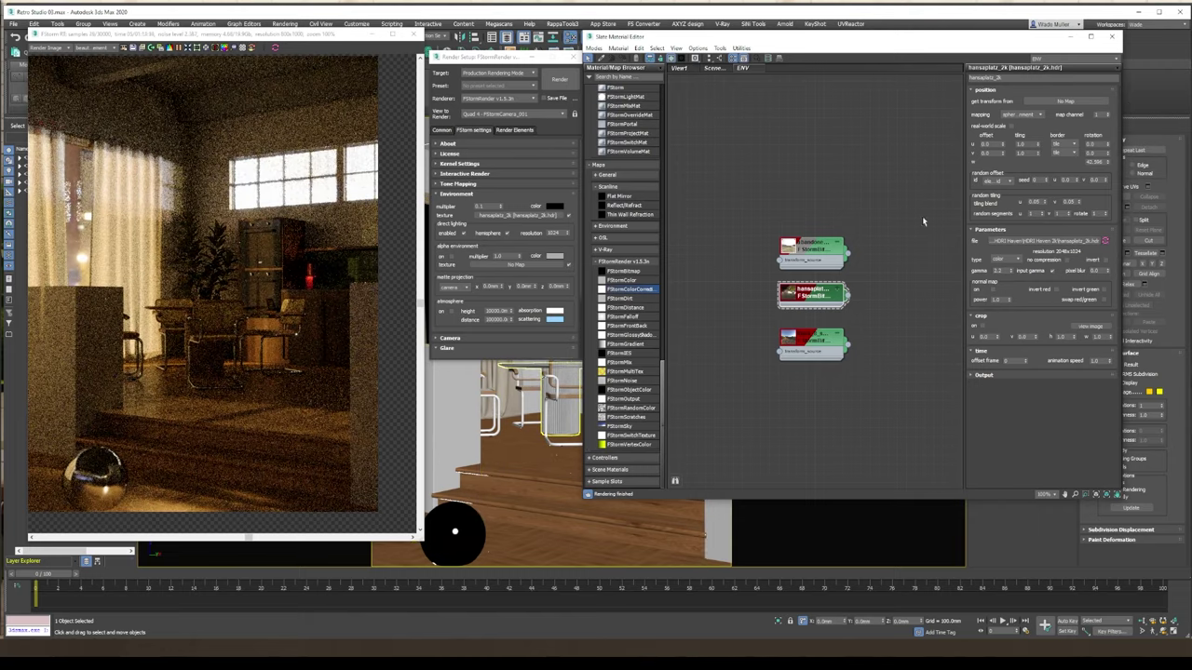
drag(1107, 161, 1110, 117)
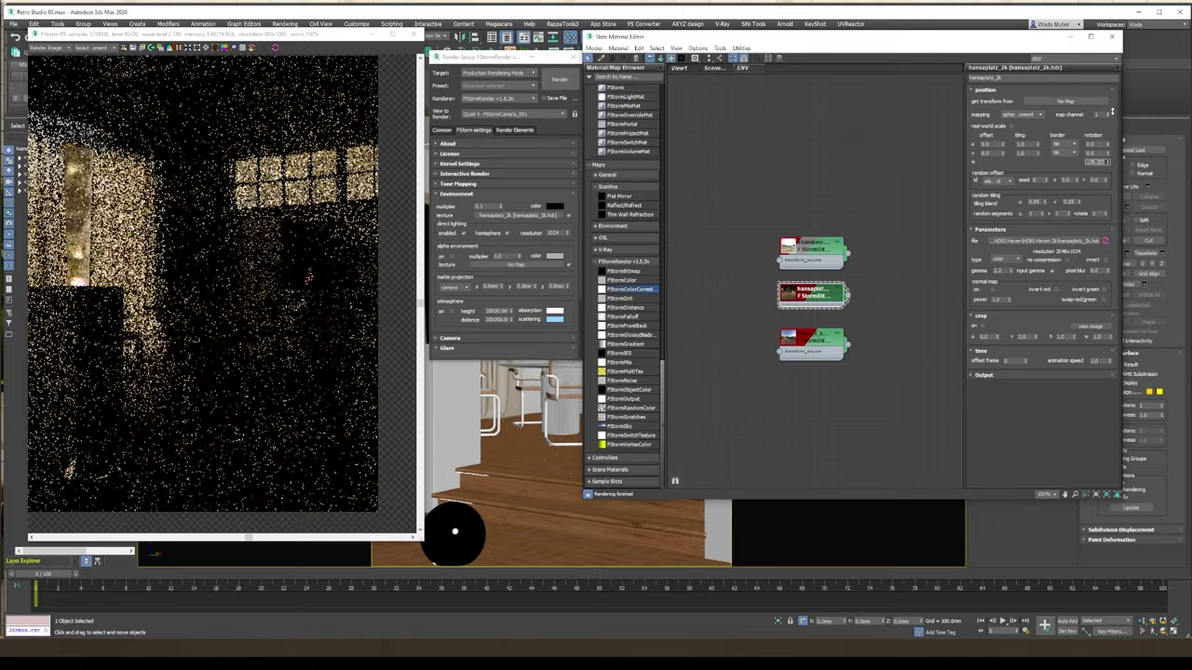
drag(1108, 162, 1110, 136)
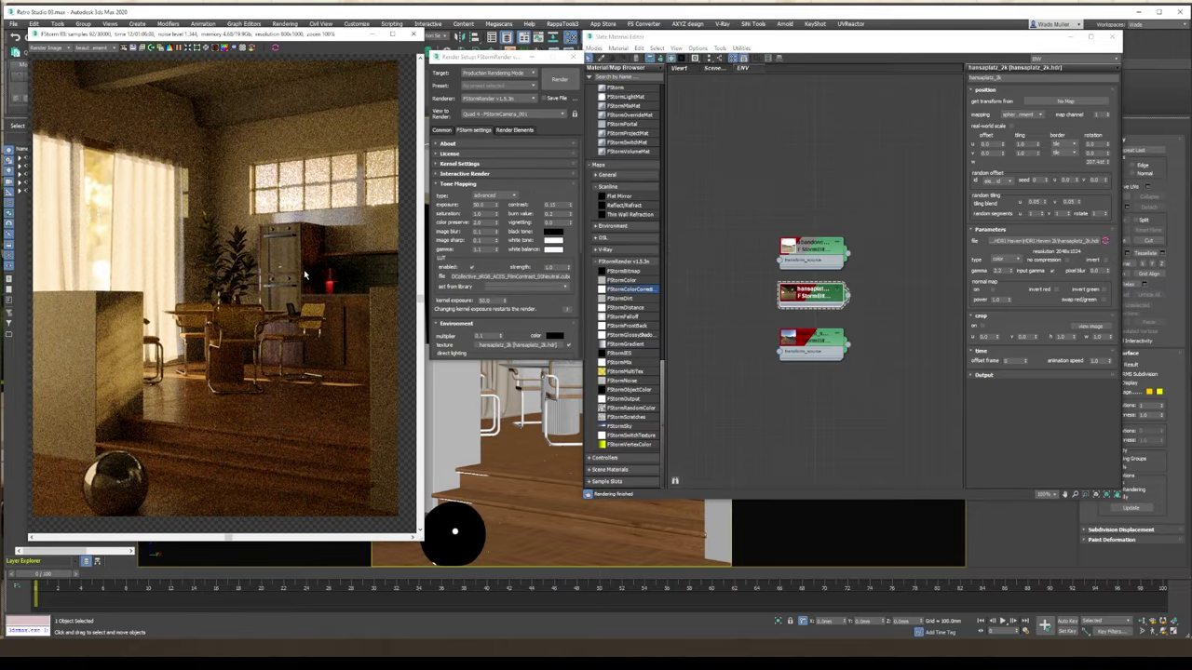
Tint the tone mapping white balance to a pale warm cream and set the contrast to 0.2.
click(553, 250)
drag(280, 207, 529, 310)
drag(586, 390, 561, 398)
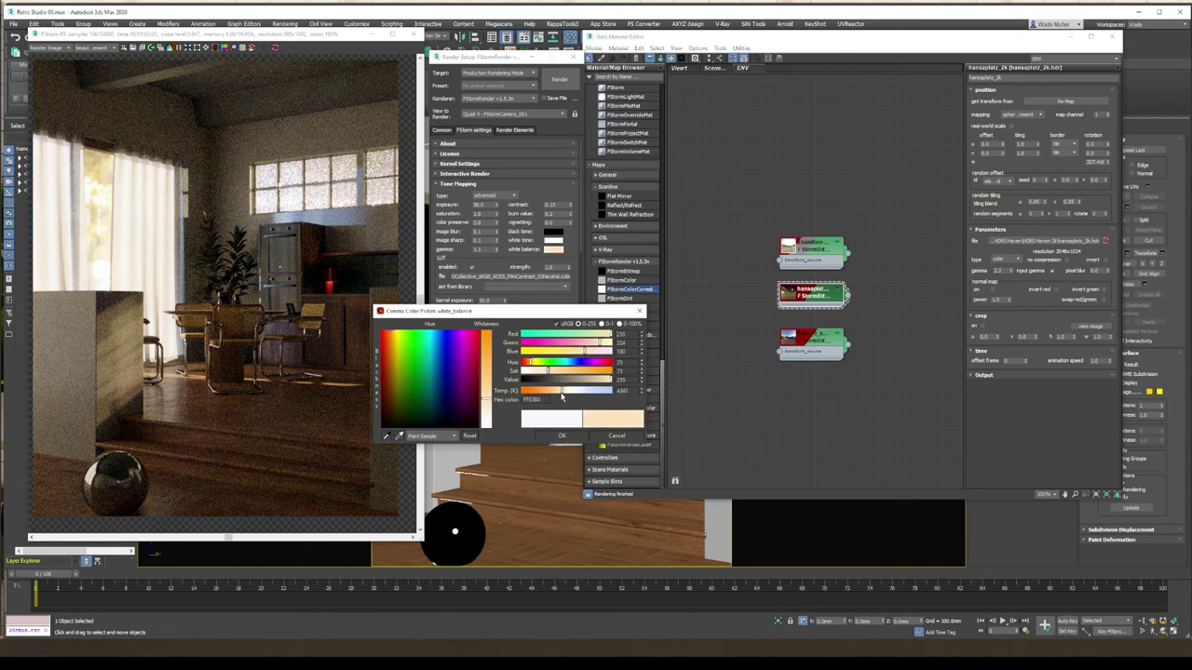
click(559, 437)
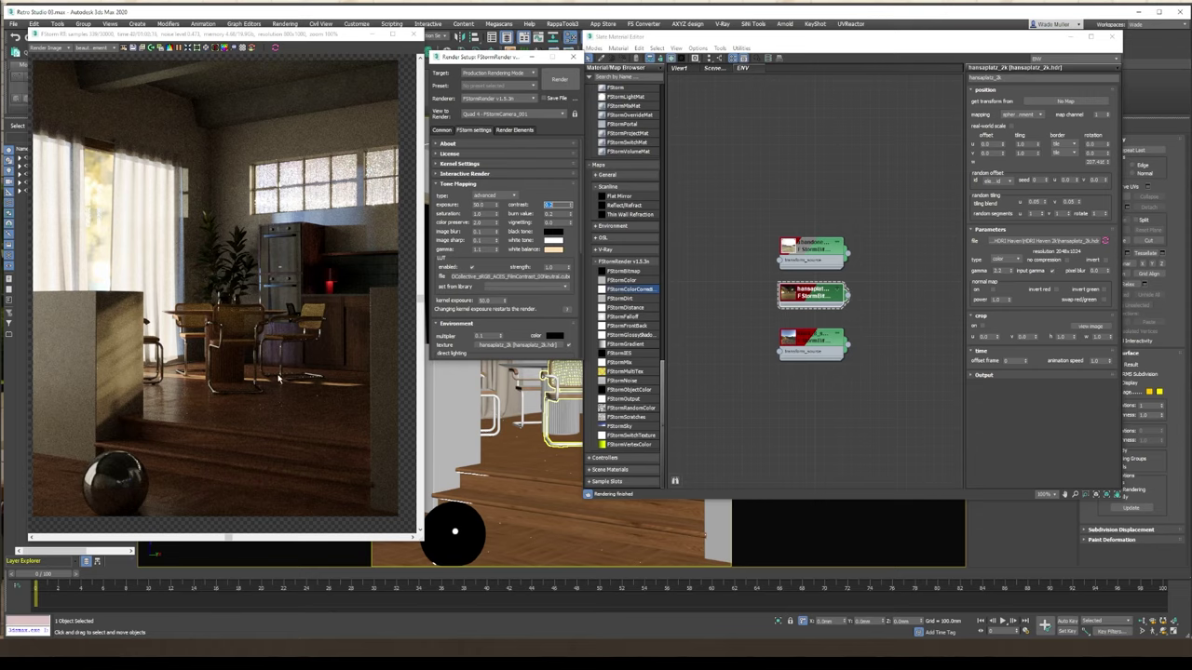
Try another W rotation on the hansaplatz_2k map, then set it to -65 to compare the sunlight.
right_click(1106, 163)
text(60)
key(Return)
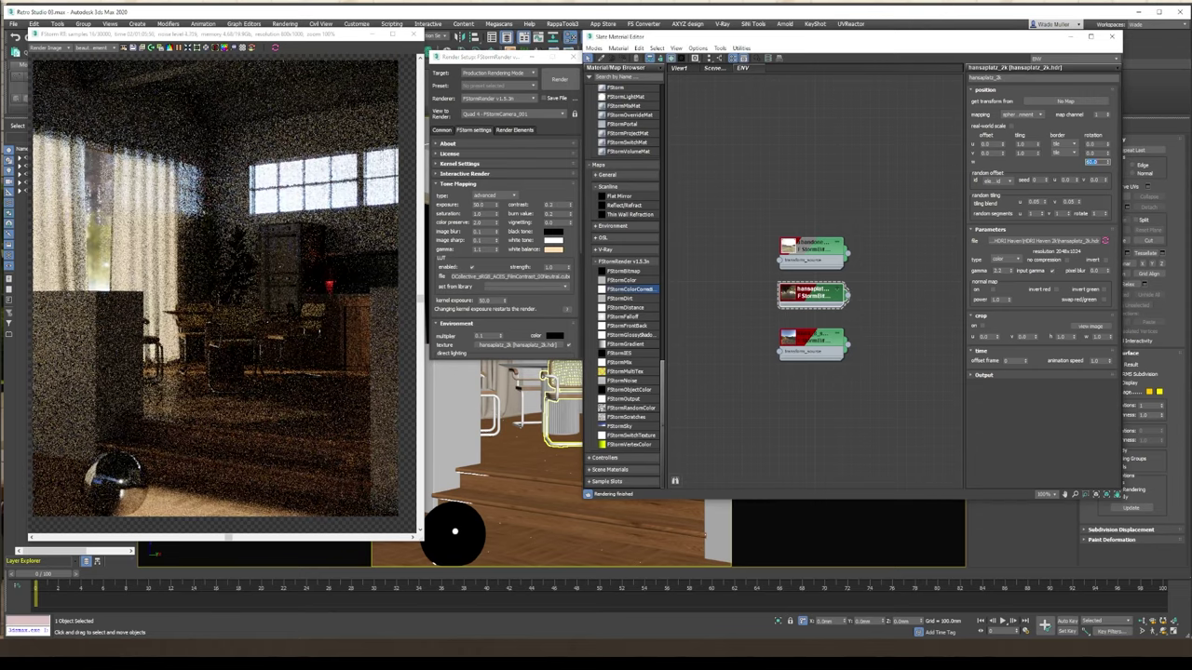
text(-65)
key(Return)
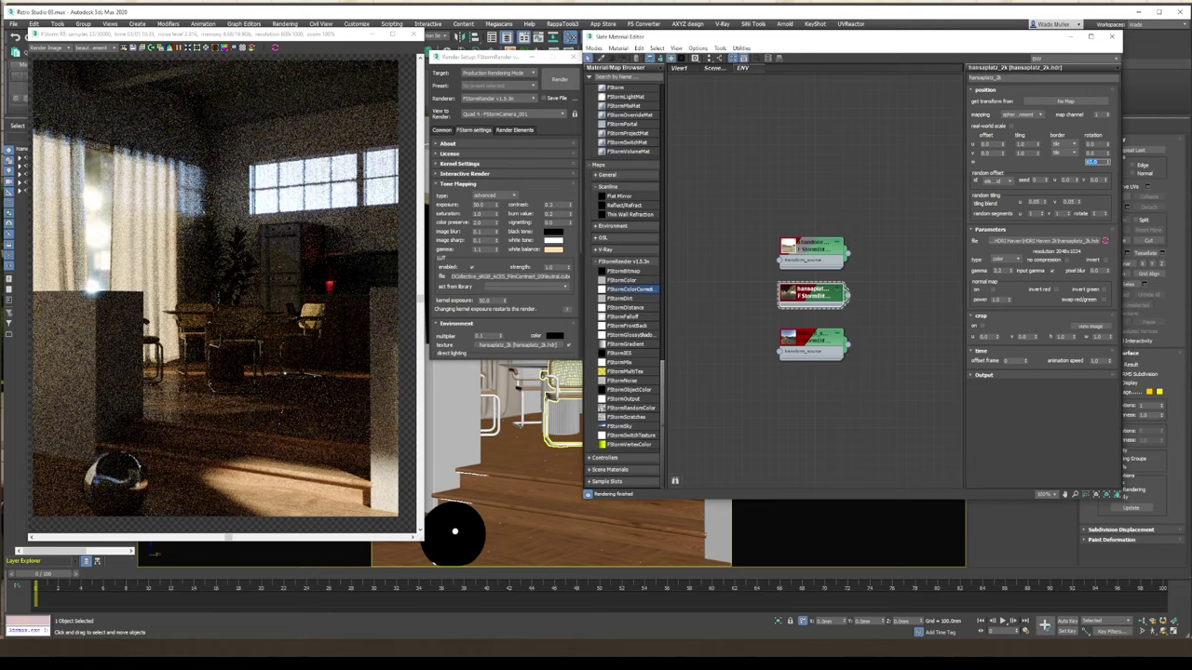
Use abandoned_hopper_terminal_03_2k as the environment texture with multiplier 1.0, W rotation 240 and gamma 0.5, and return the white balance to white.
click(497, 241)
double_click(812, 249)
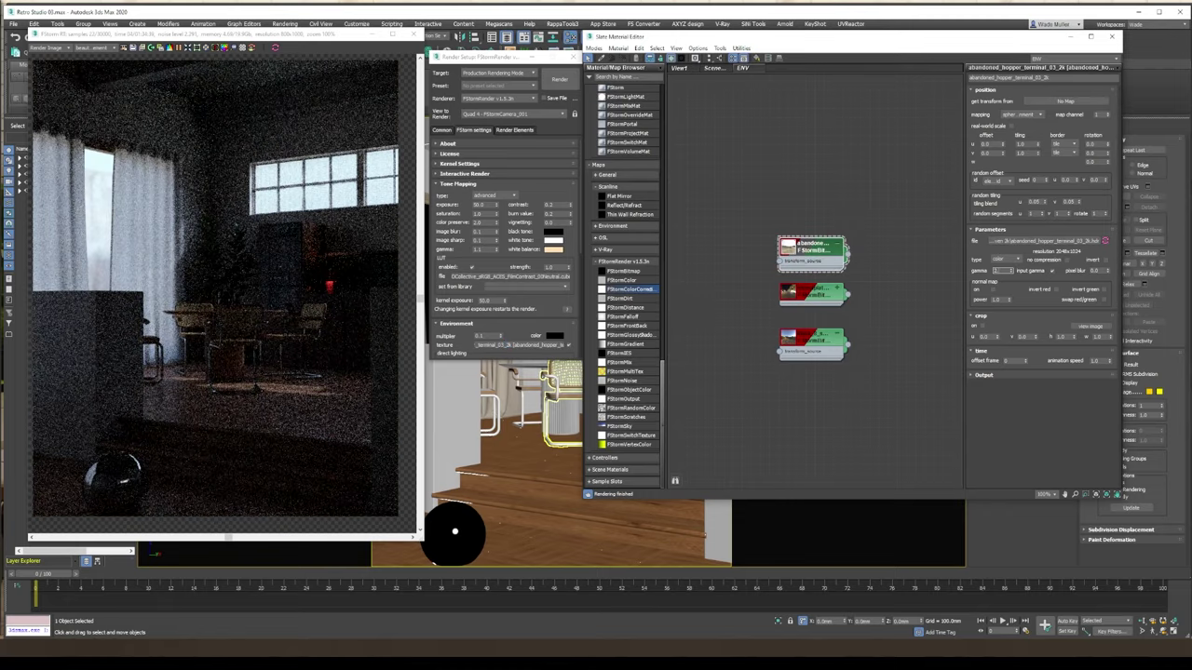
click(553, 249)
drag(560, 392, 573, 395)
click(562, 436)
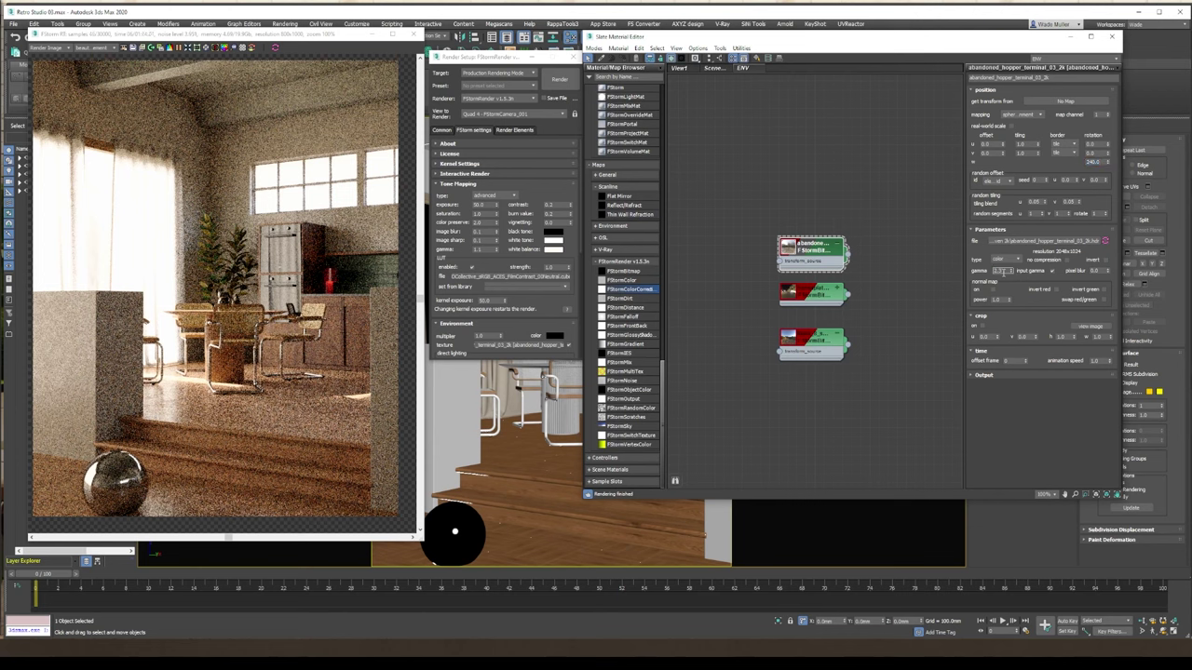
text(0.5)
key(Return)
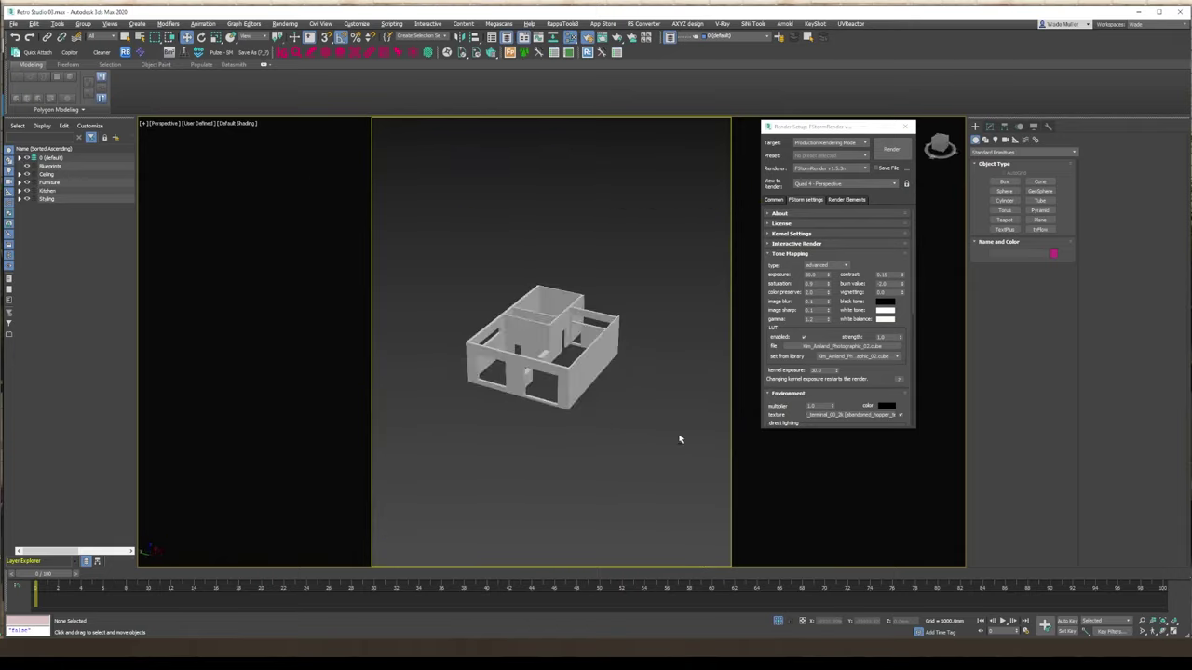
Create a spline shape from the base edges of the walls as the path for the skirting board.
scroll(534, 439, up, 5)
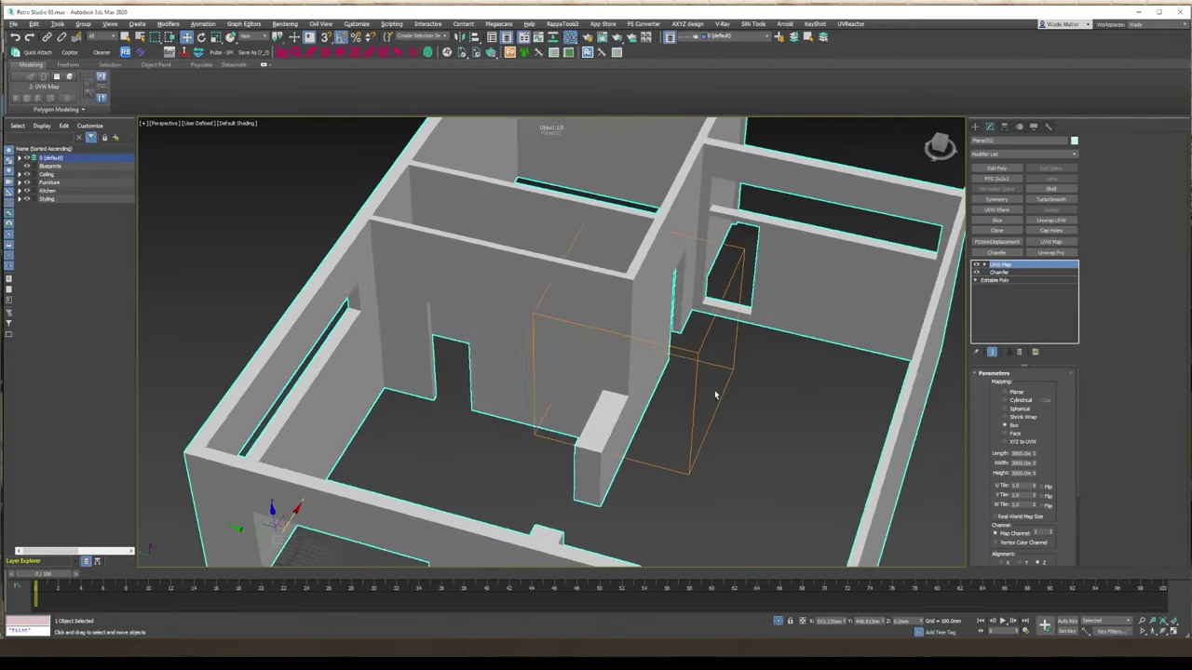
alt+middle_drag(713, 394, 748, 367)
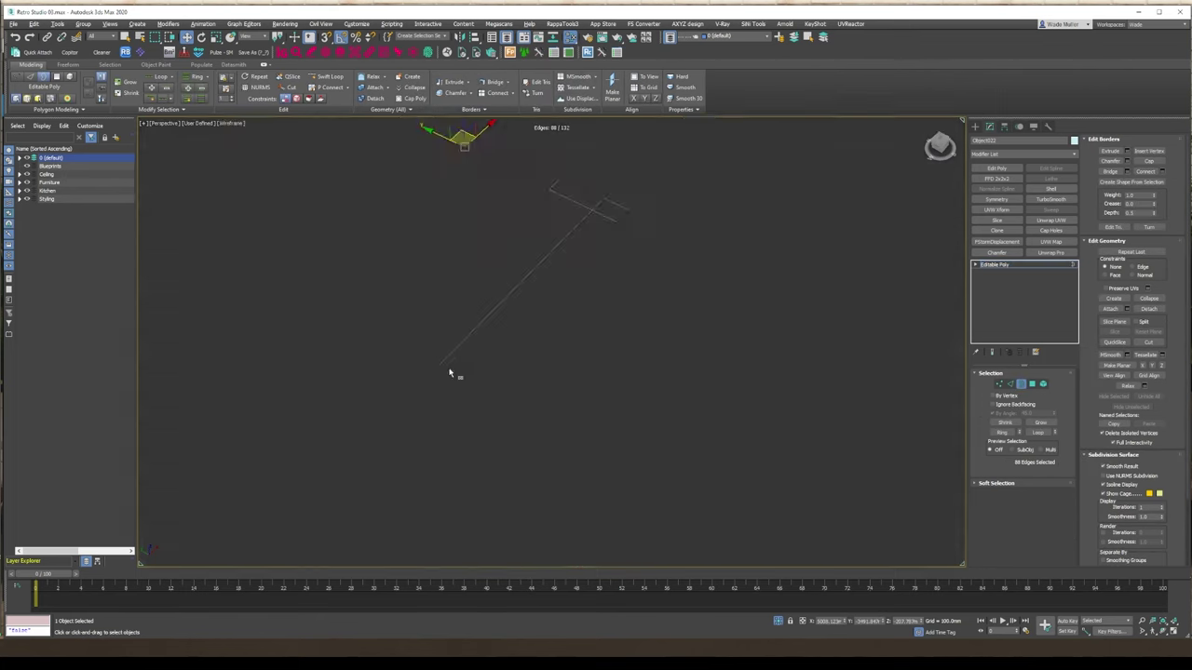
click(574, 342)
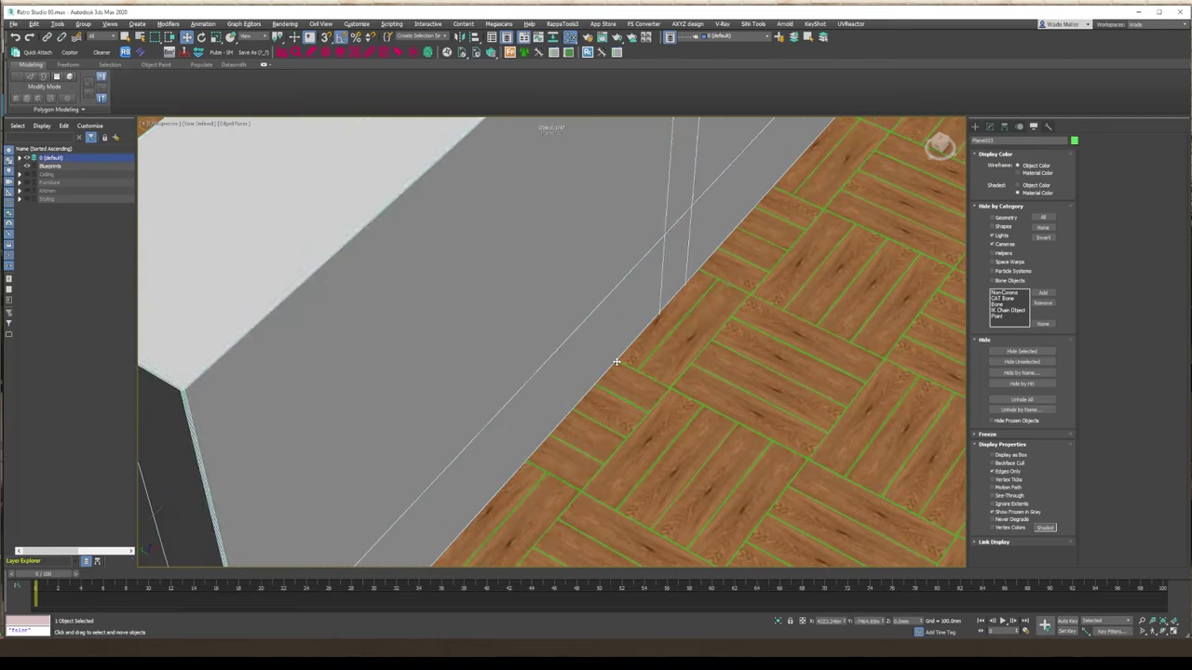
key(F3)
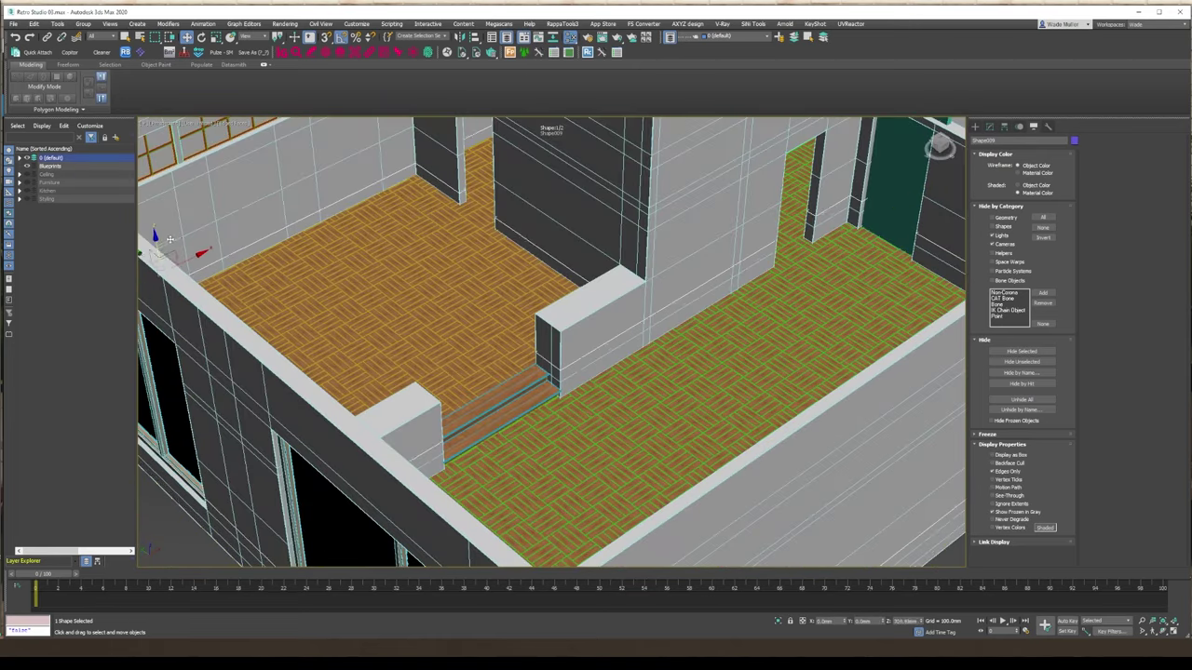
Add a Sweep modifier to the skirting spline with the built-in Bar section, Smooth Path off and the bottom-right pivot alignment.
click(990, 128)
click(1051, 210)
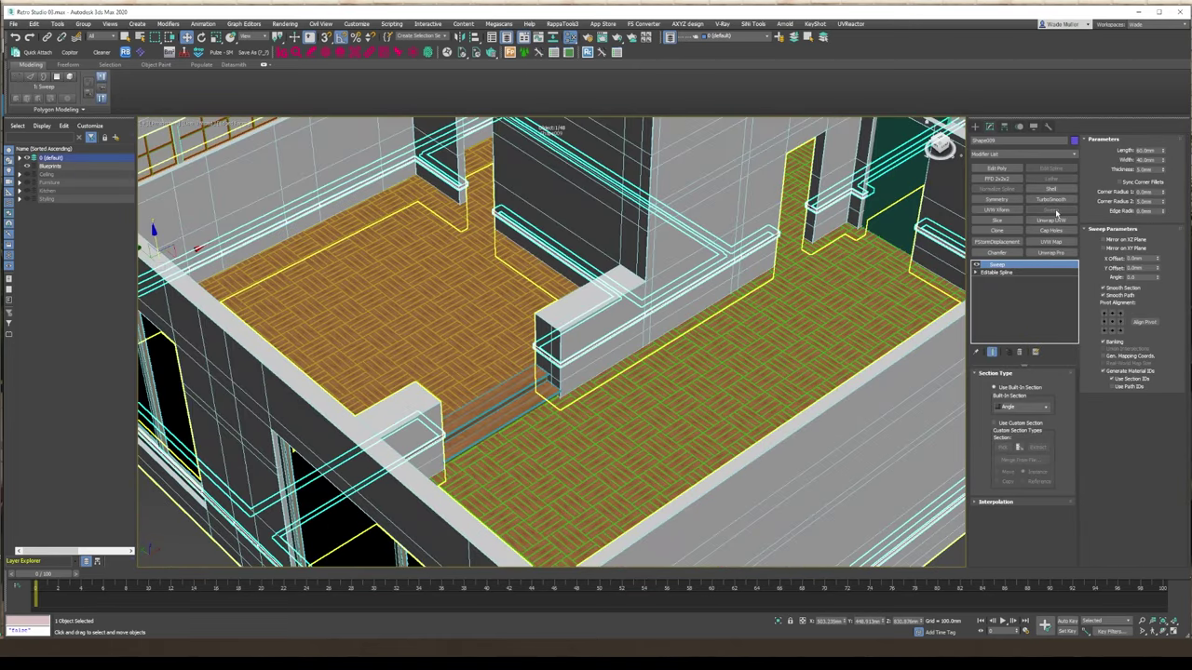
click(1012, 424)
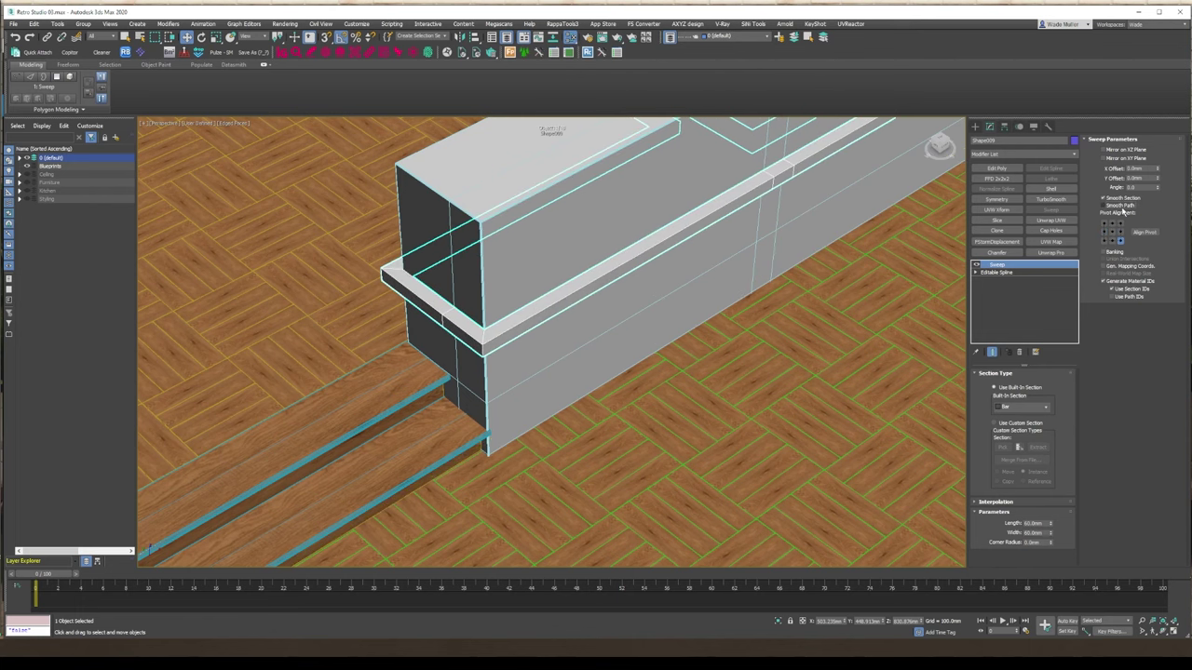
middle_drag(879, 265, 857, 282)
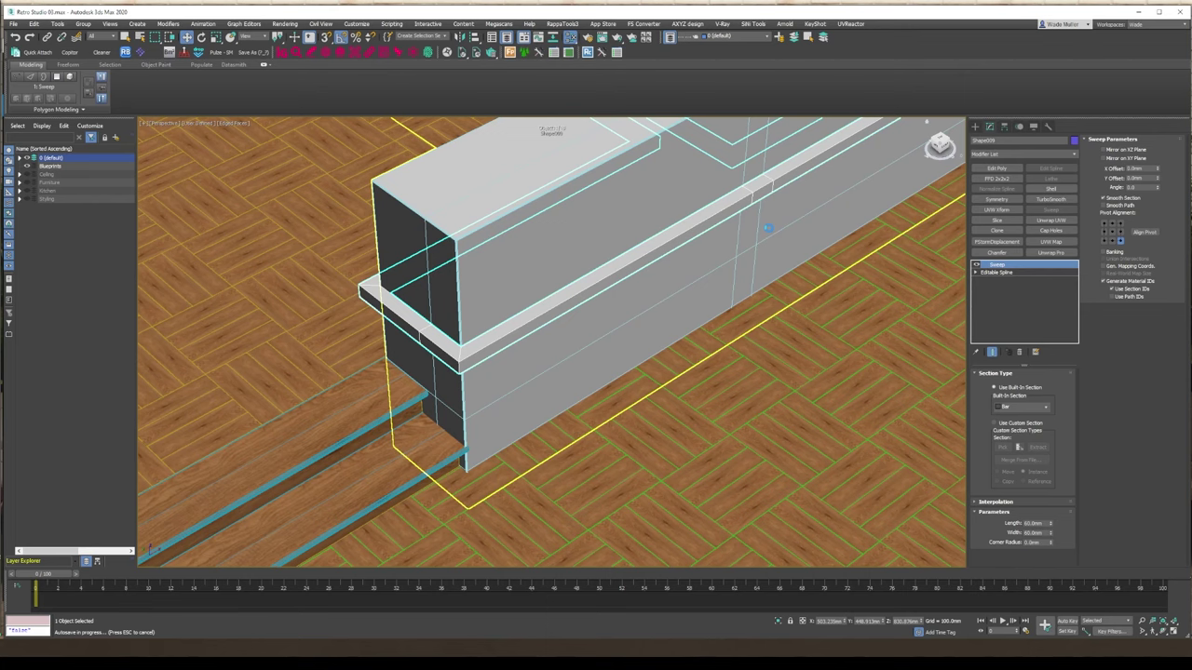
scroll(767, 227, down, 2)
In the front view, draw a narrow upright rectangle beside the sweep, convert it to an editable spline and round its upper right corner.
key(f)
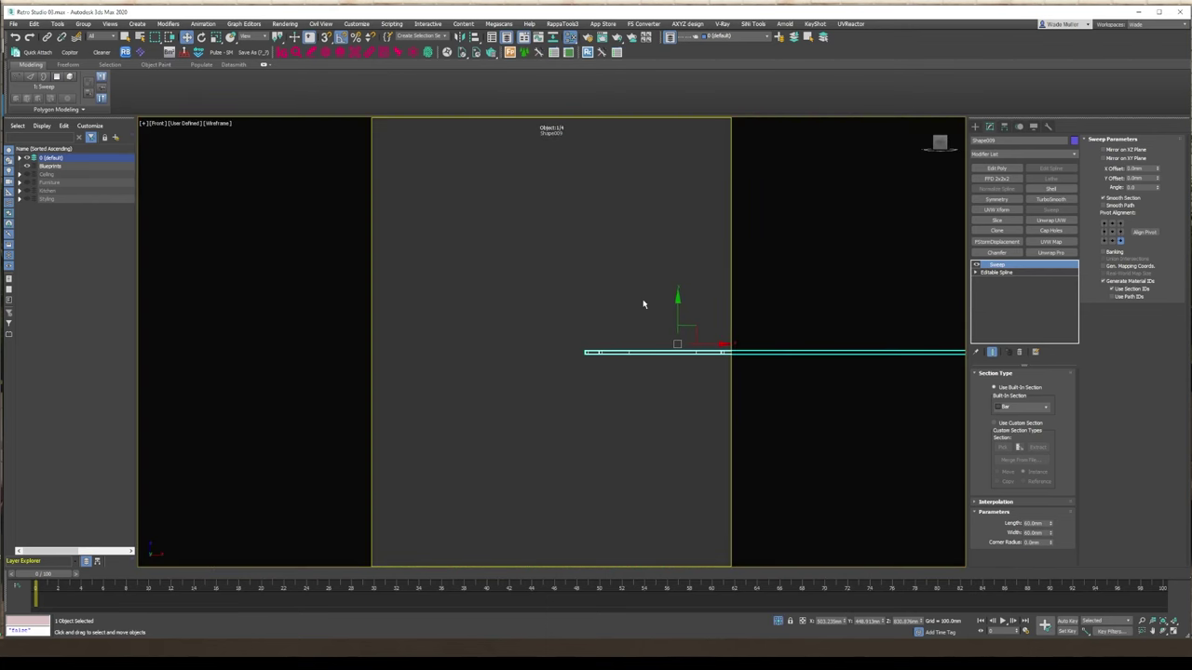
scroll(586, 350, up, 8)
scroll(745, 378, up, 3)
click(975, 125)
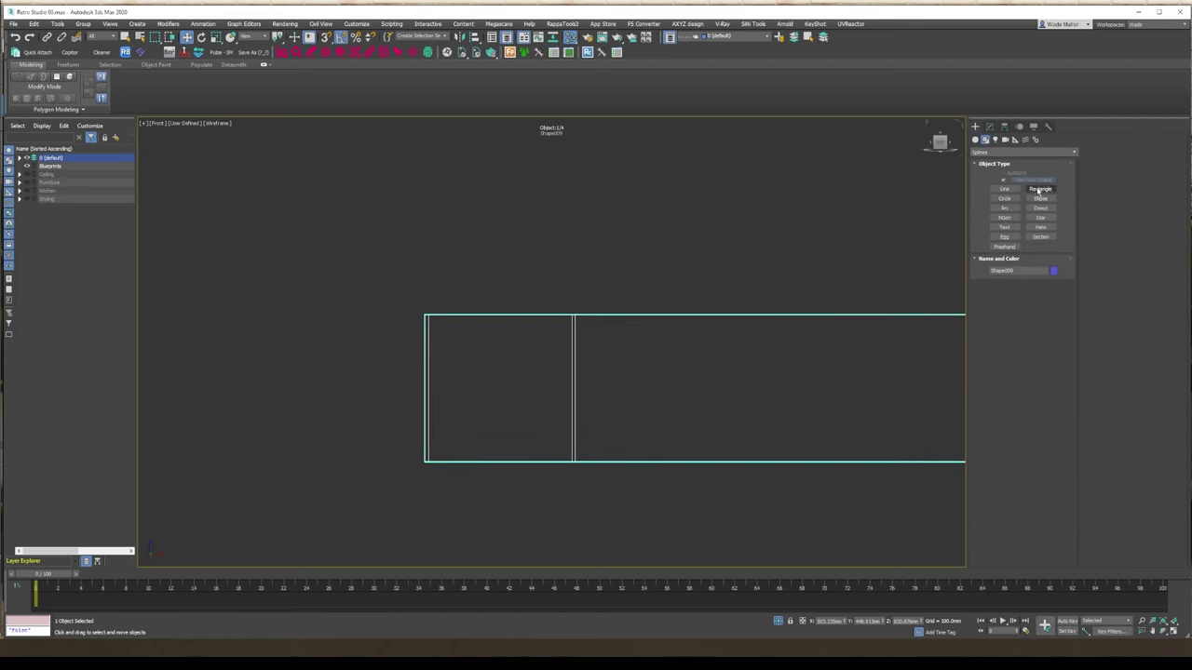
right_click(652, 333)
click(729, 452)
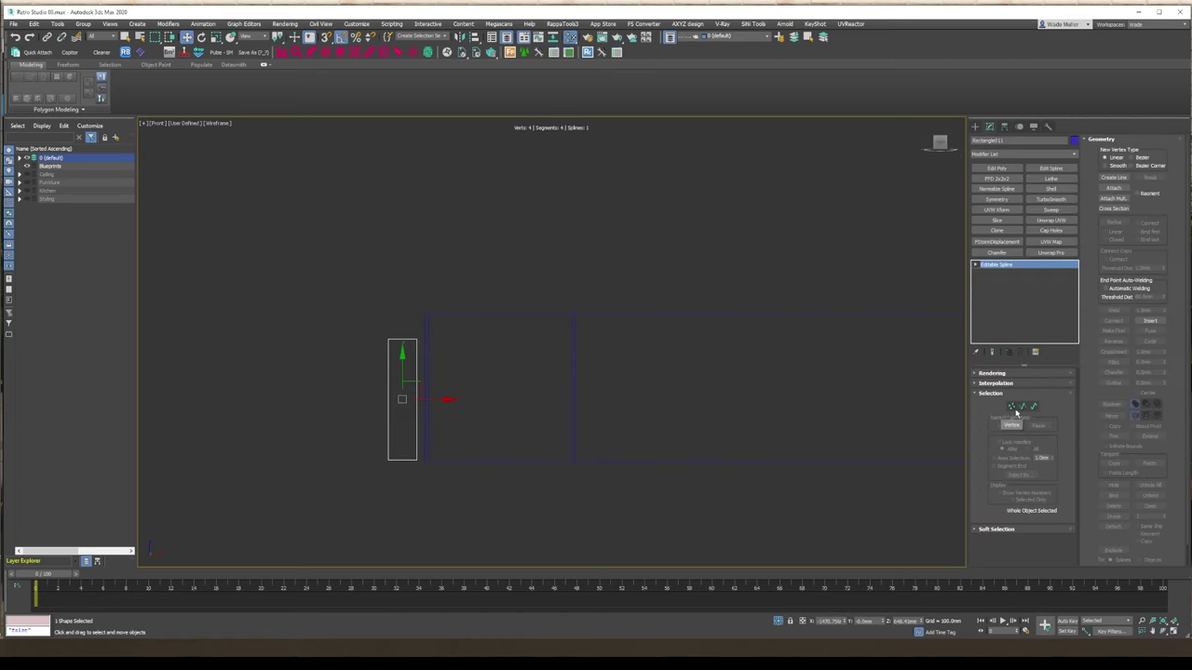
drag(494, 318, 405, 373)
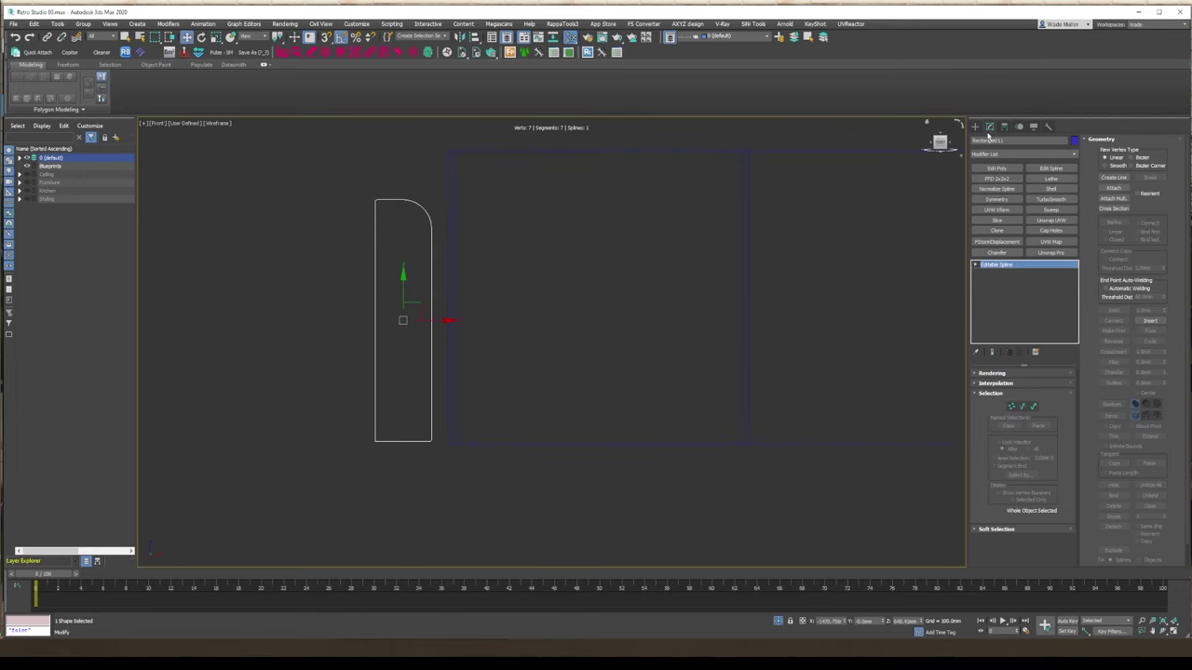
Use the rounded rectangle as the sweep's custom section and mirror it on the XZ plane.
click(1003, 126)
click(1022, 188)
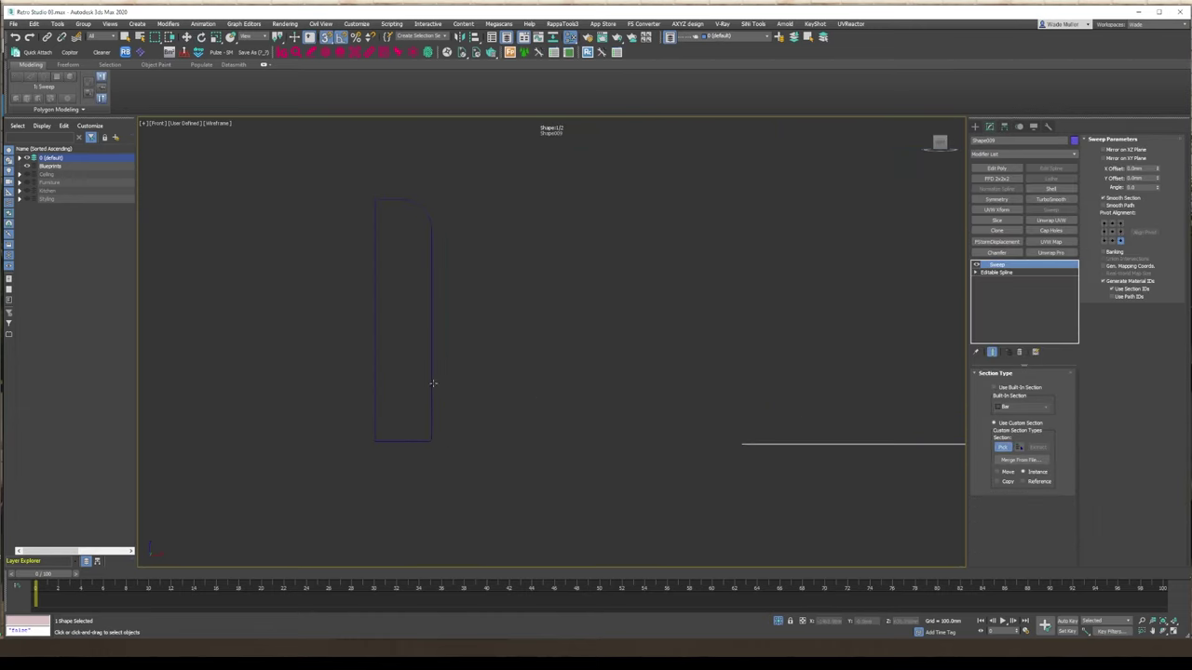
alt+middle_drag(615, 354, 561, 340)
scroll(513, 374, down, 3)
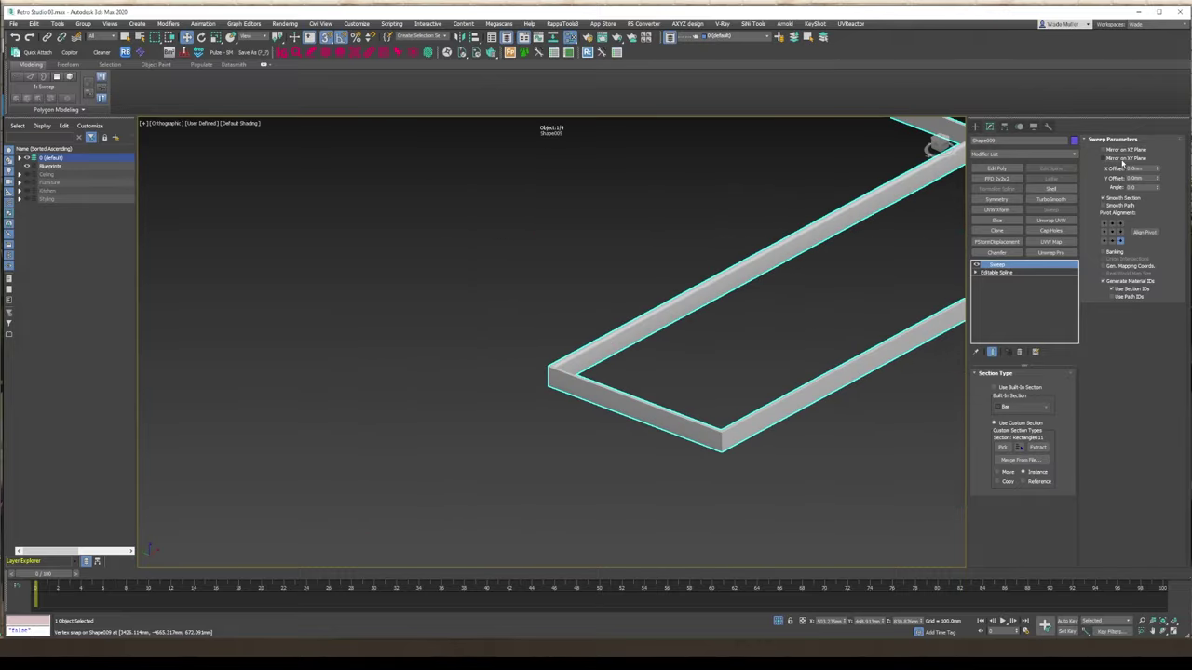
click(1126, 151)
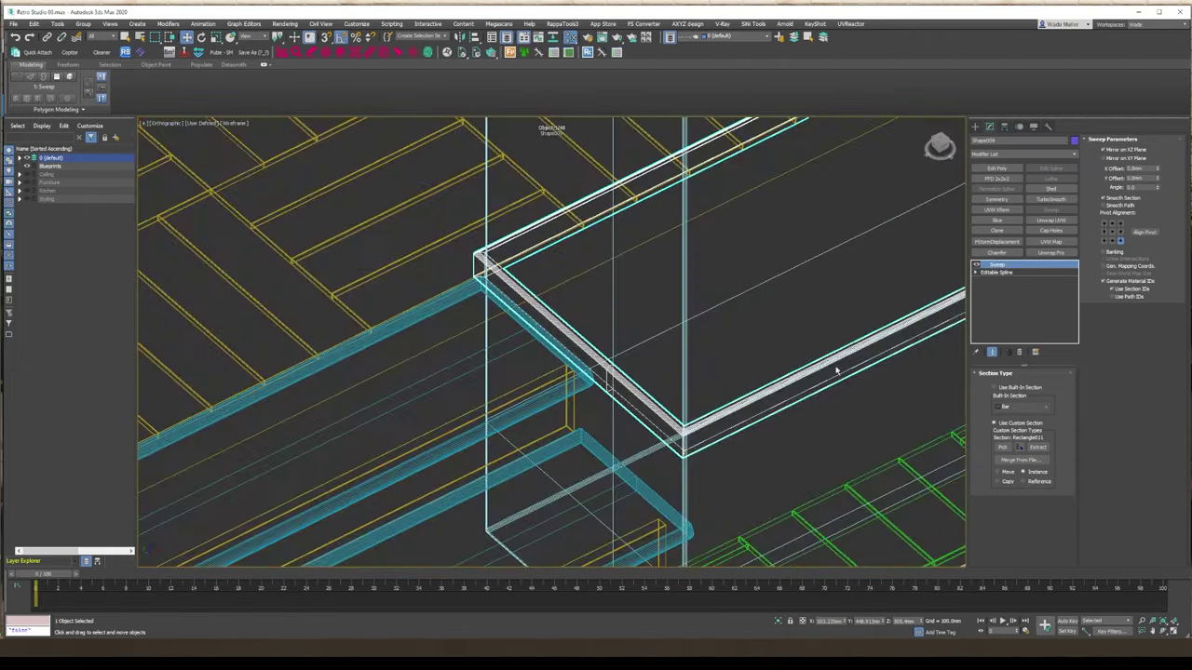
Edit the skirting path's segments, vertices and splines so that the skirting follows the walls and stops at the door openings.
click(996, 272)
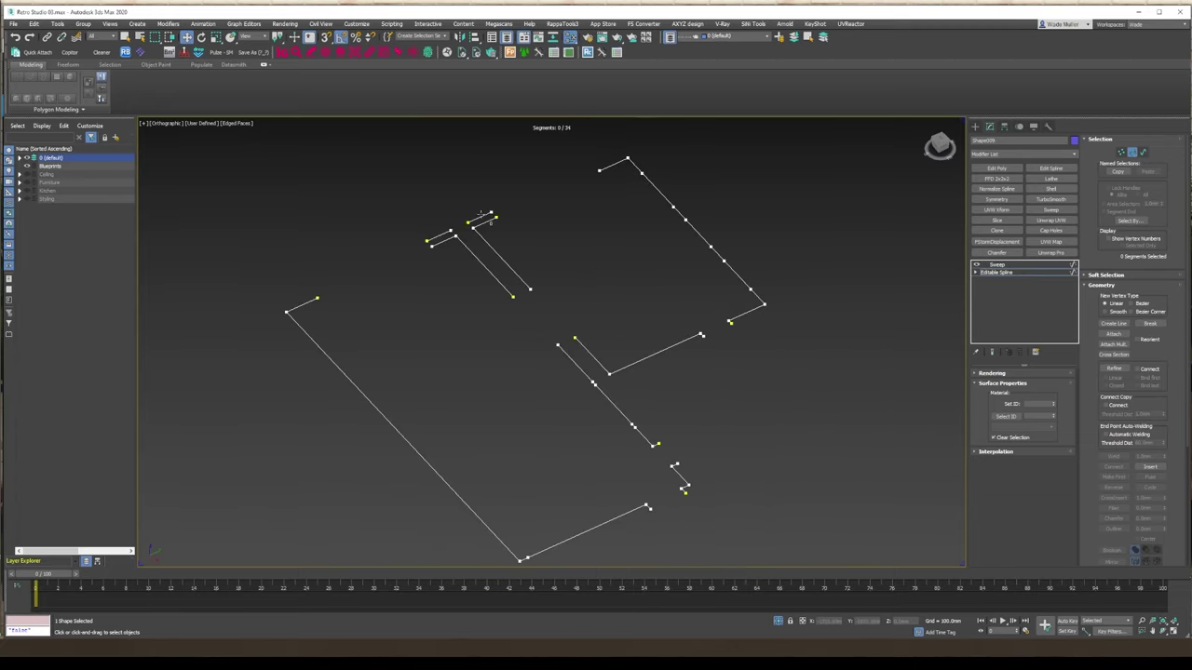
key(1)
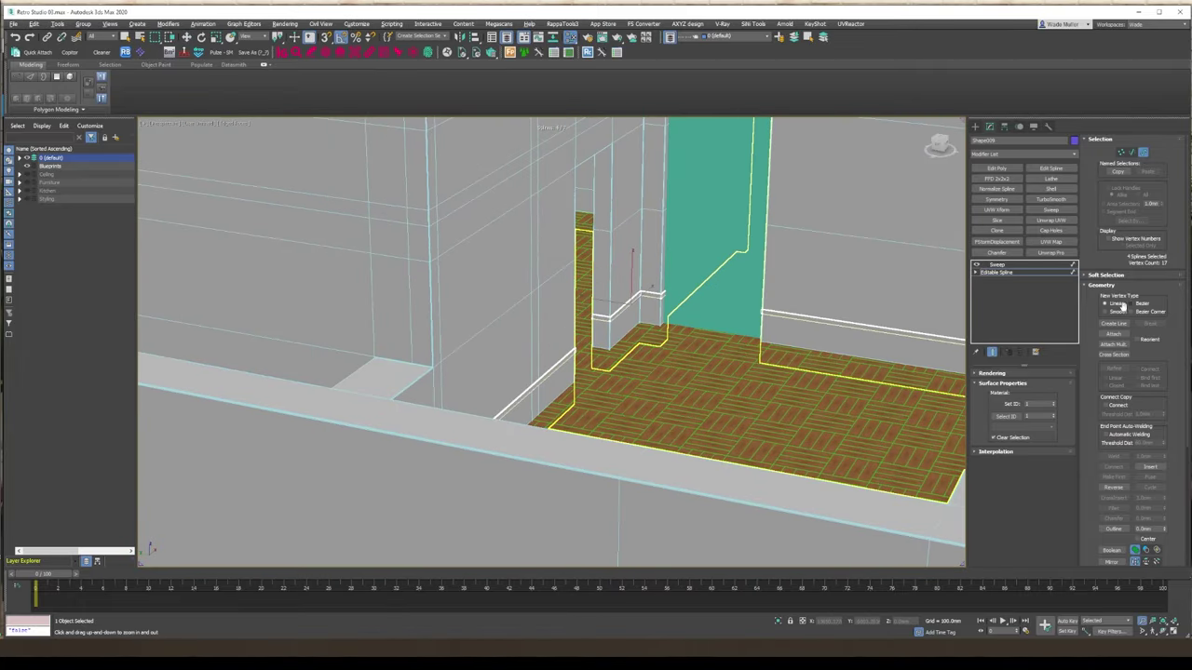
click(1111, 139)
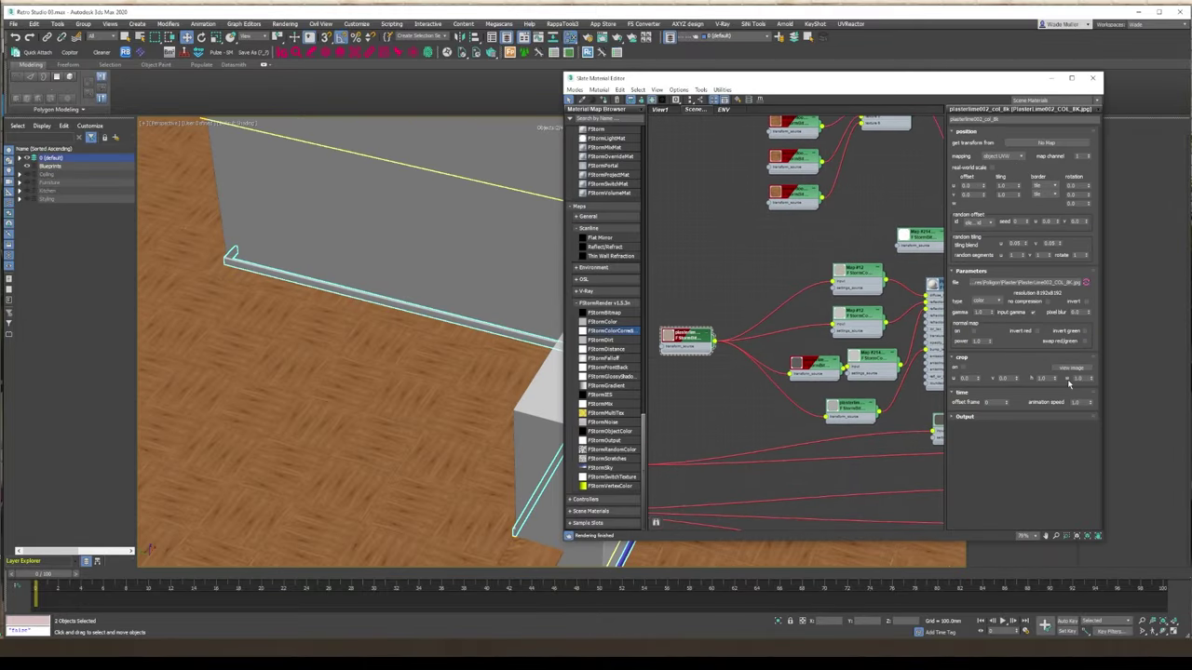
Build a new FStorm material with a PlasterLime002 bitmap copy feeding its diffuse through FStormColorCorrection, and adjust the correction's saturation.
click(1071, 369)
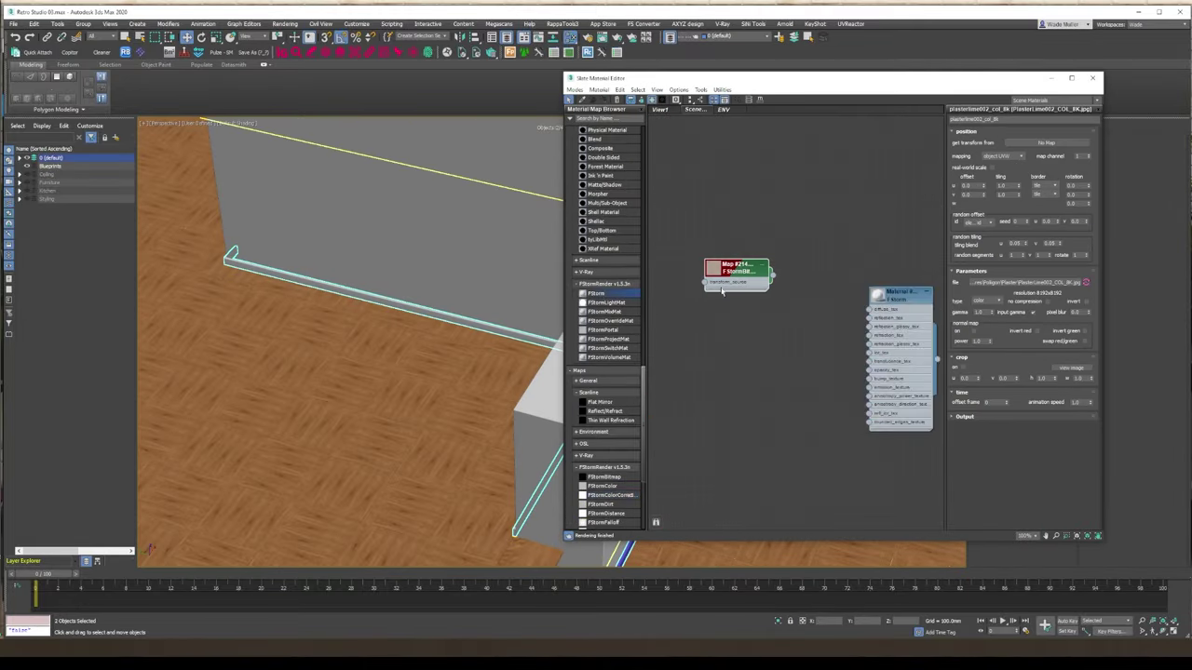
scroll(617, 401, up, 3)
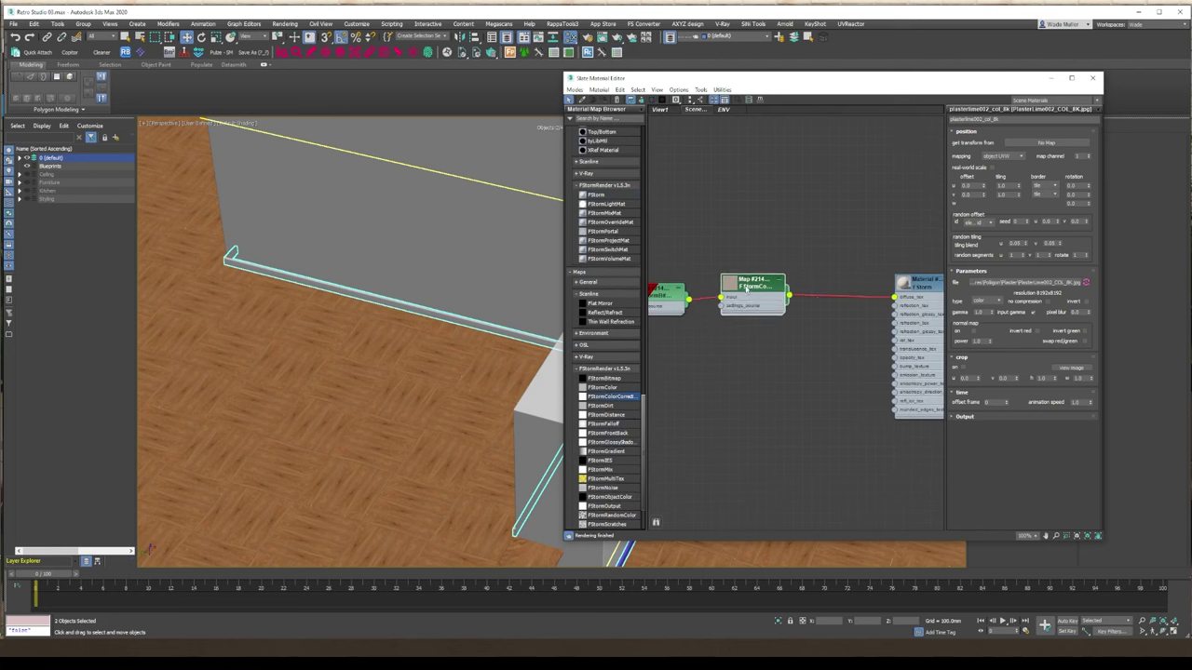
double_click(746, 290)
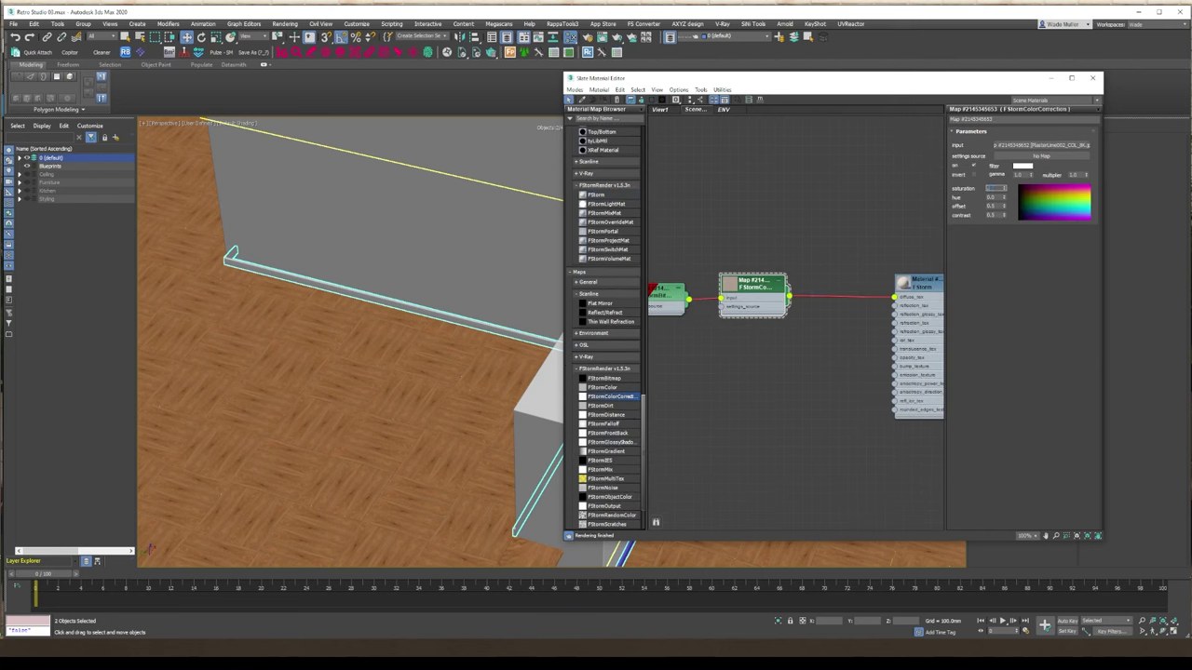
Name the new FStorm material painted wood, give it a white reflection color and set the reflection glossiness to 0.7.
double_click(919, 292)
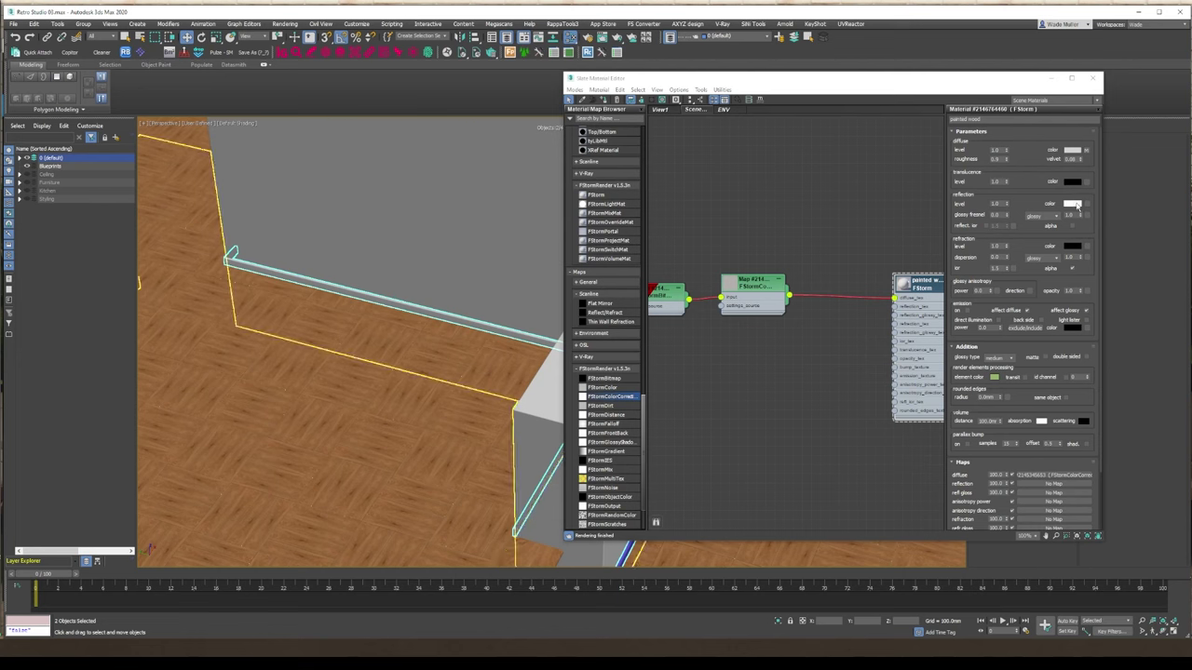
click(1077, 206)
key(Escape)
Bring the Black Oak V2 material into the node view and copy its source bitmap next to the painted wood material's maps.
scroll(620, 223, up, 10)
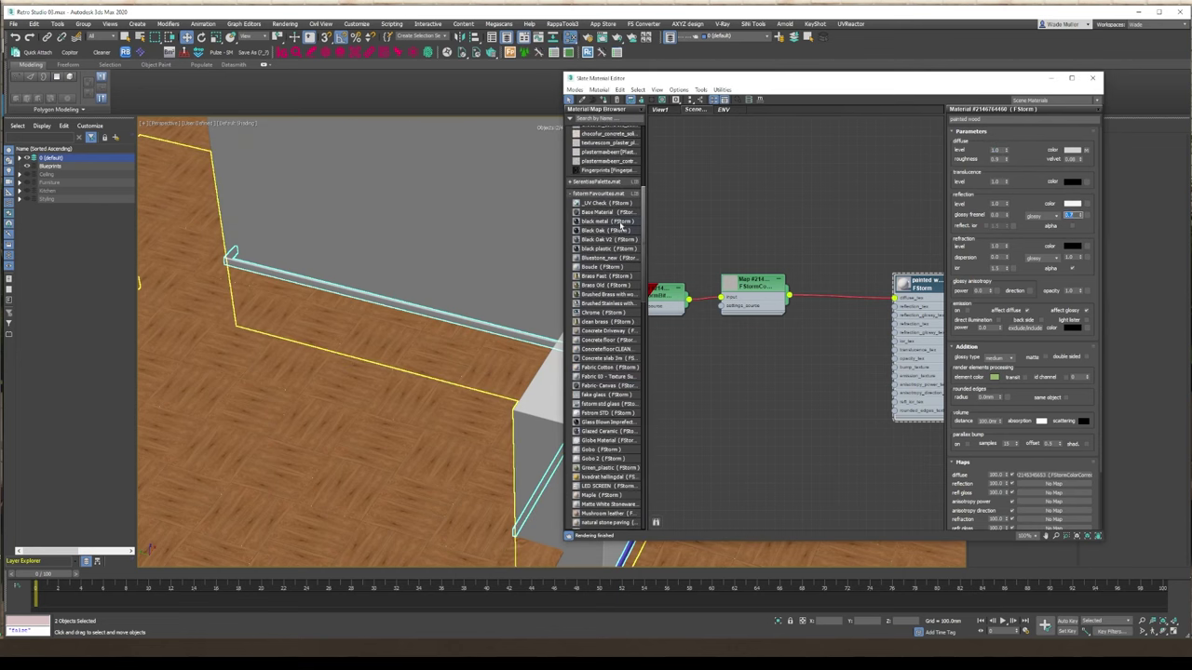
drag(609, 239, 788, 139)
middle_drag(790, 142, 902, 268)
drag(902, 268, 904, 125)
middle_drag(735, 360, 866, 373)
click(728, 243)
shift+drag(721, 226, 891, 477)
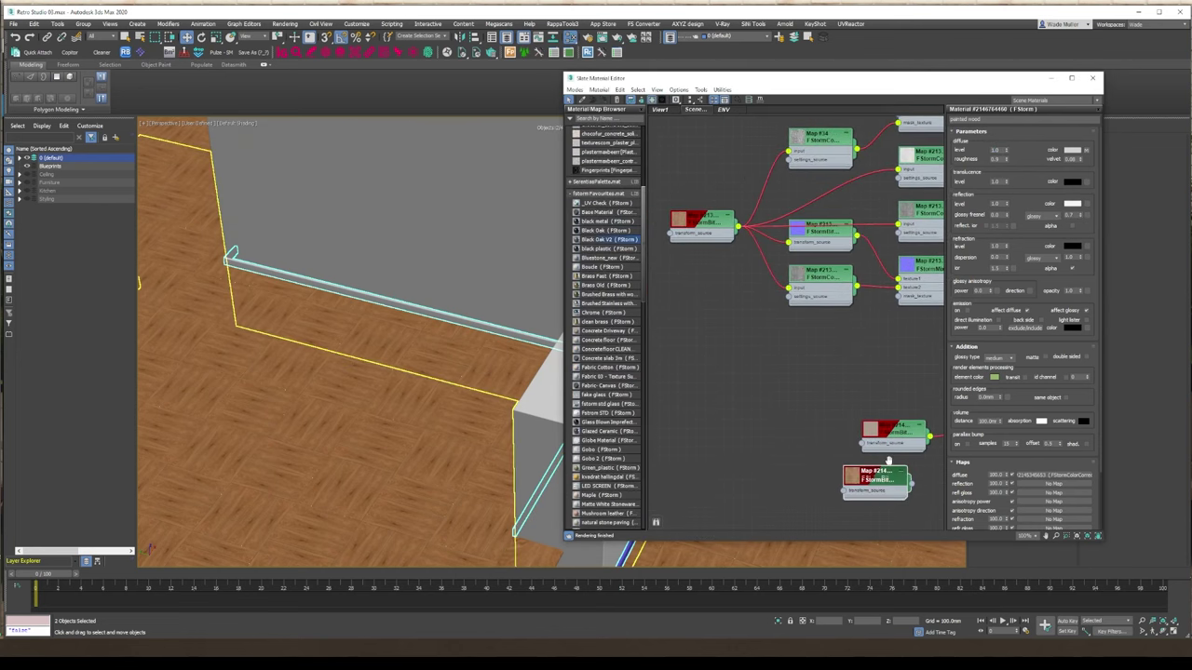
View the copied oak veneer bitmap's image and feed the map through an FStormColorCorrection into the painted wood's bump.
middle_drag(891, 476, 651, 326)
mouse_move(652, 325)
mouse_down()
mouse_move(757, 379)
mouse_move(671, 380)
mouse_up()
double_click(730, 380)
click(1078, 369)
click(410, 73)
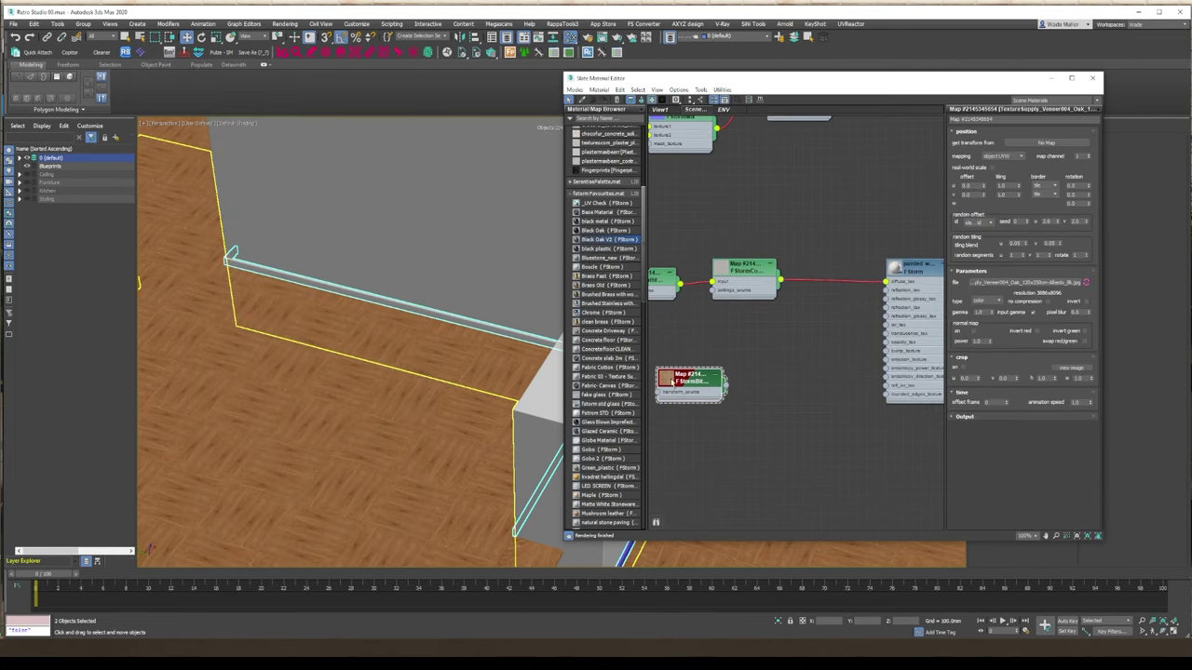
scroll(611, 396, down, 20)
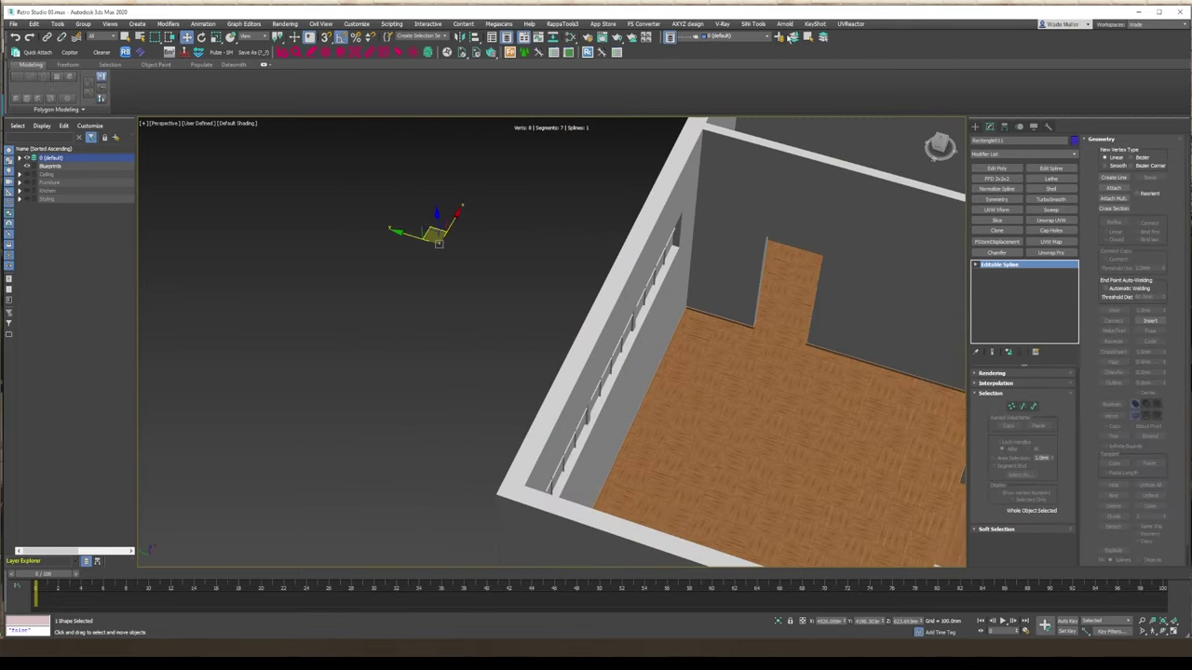
Keep the skirting's path line and profile rectangle on a separate layer named Sweep Splines.
click(48, 199)
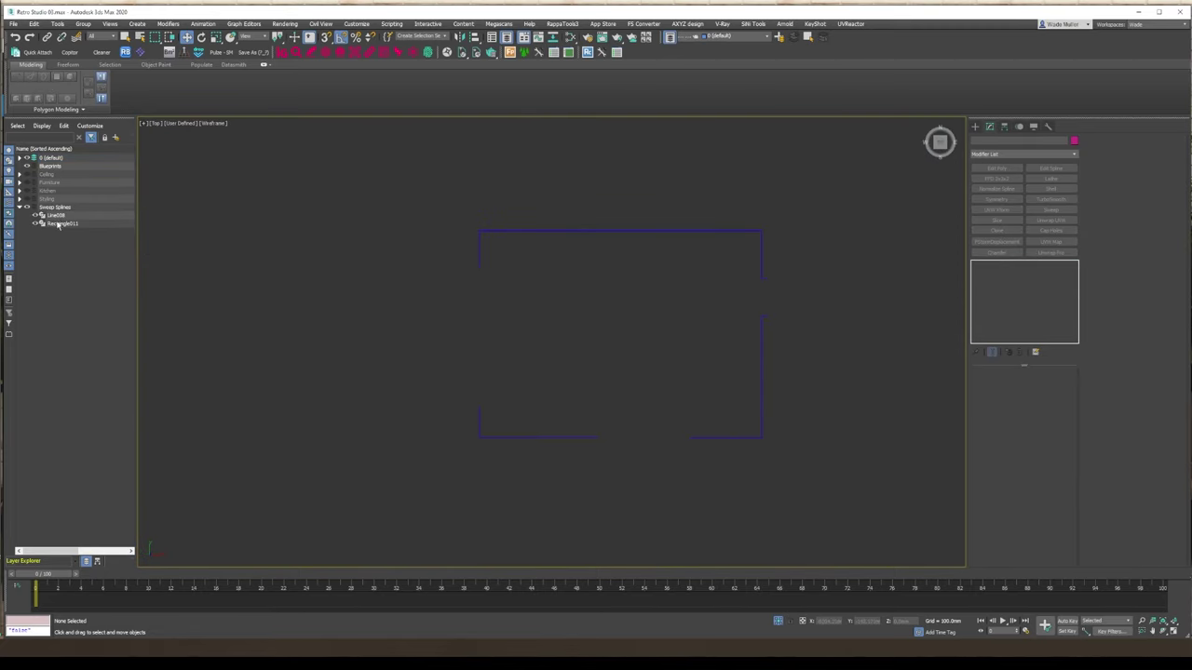
click(58, 225)
key(p)
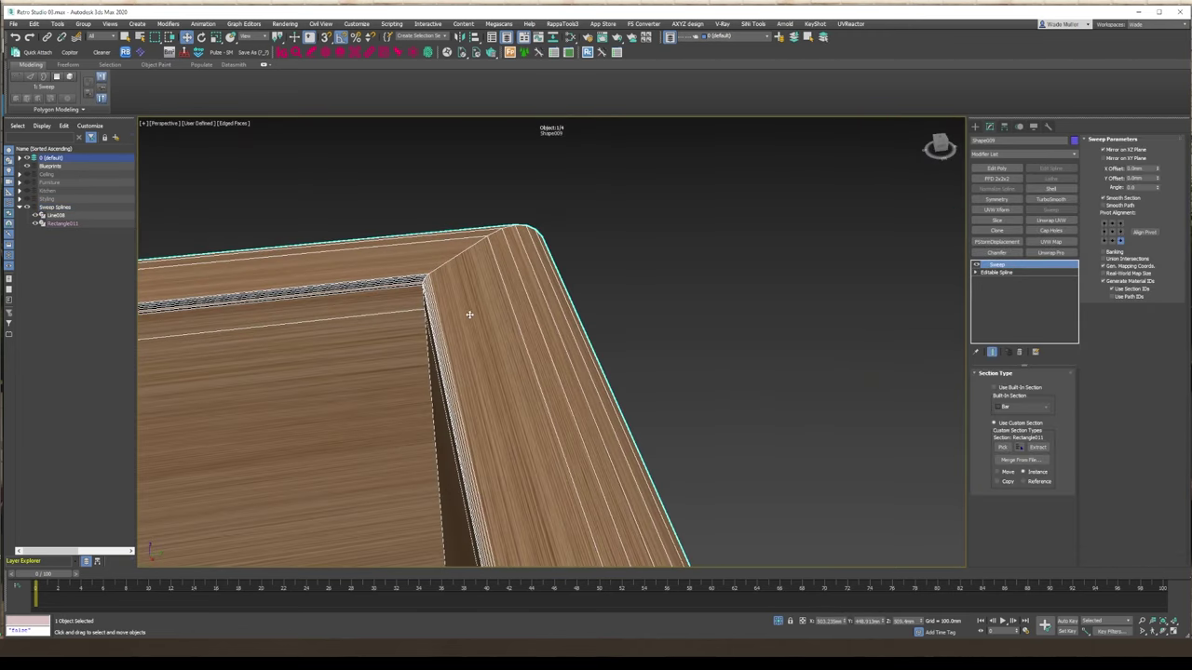
Convert the swept skirting to an editable poly and split the selected edges at its mitred corners.
scroll(373, 338, down, 2)
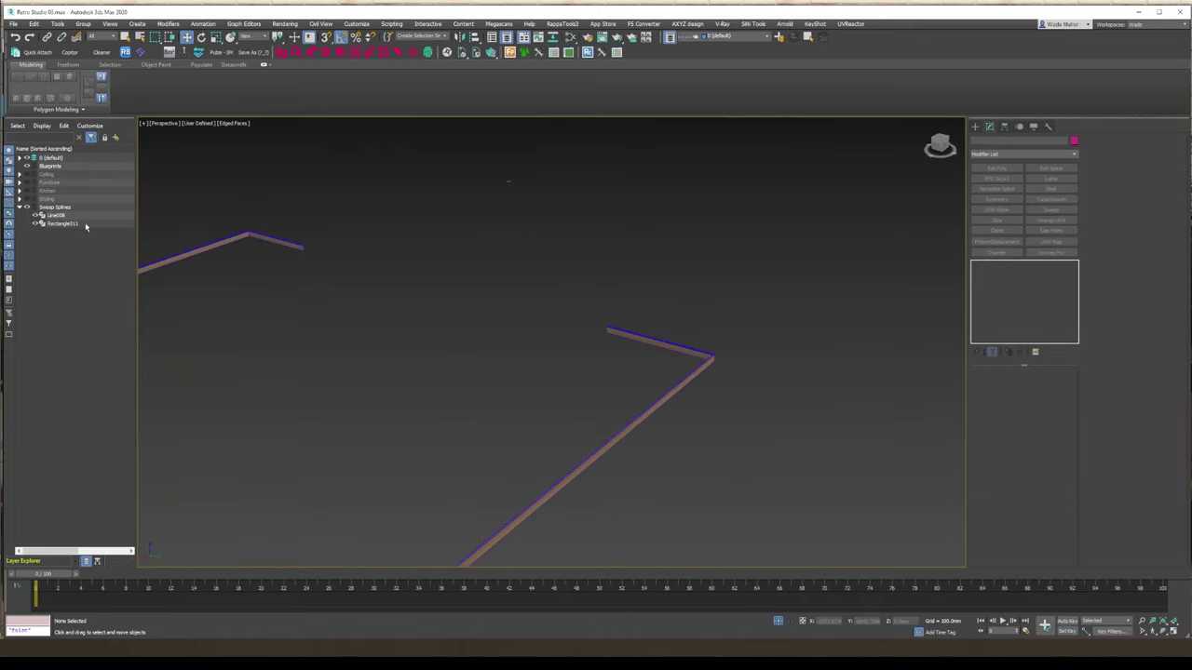
click(85, 223)
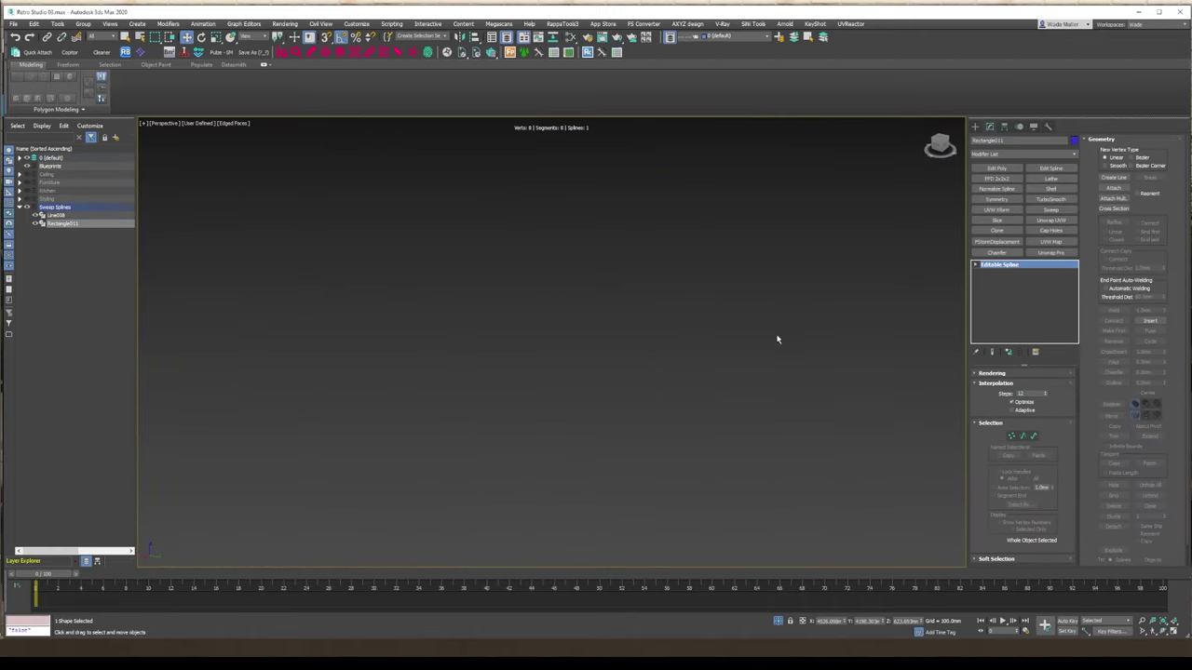
right_click(777, 391)
click(884, 545)
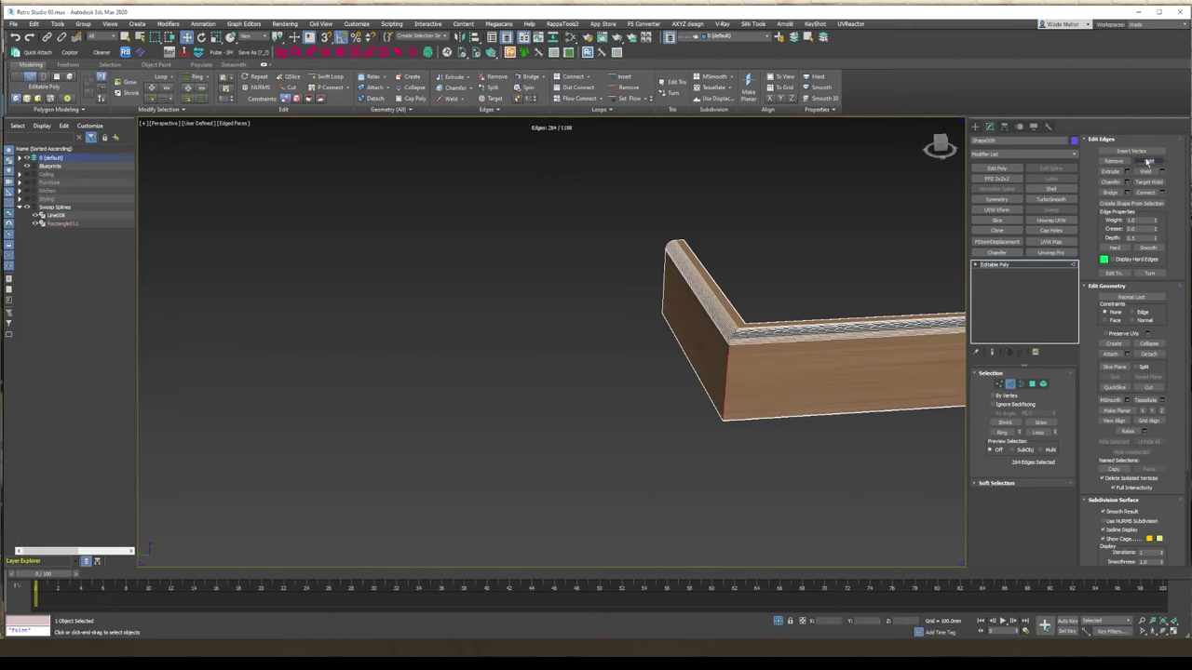
Add a Chamfer modifier with a 0.2 mm amount and one segment to the skirting, and inspect its corner in isolation.
key(3)
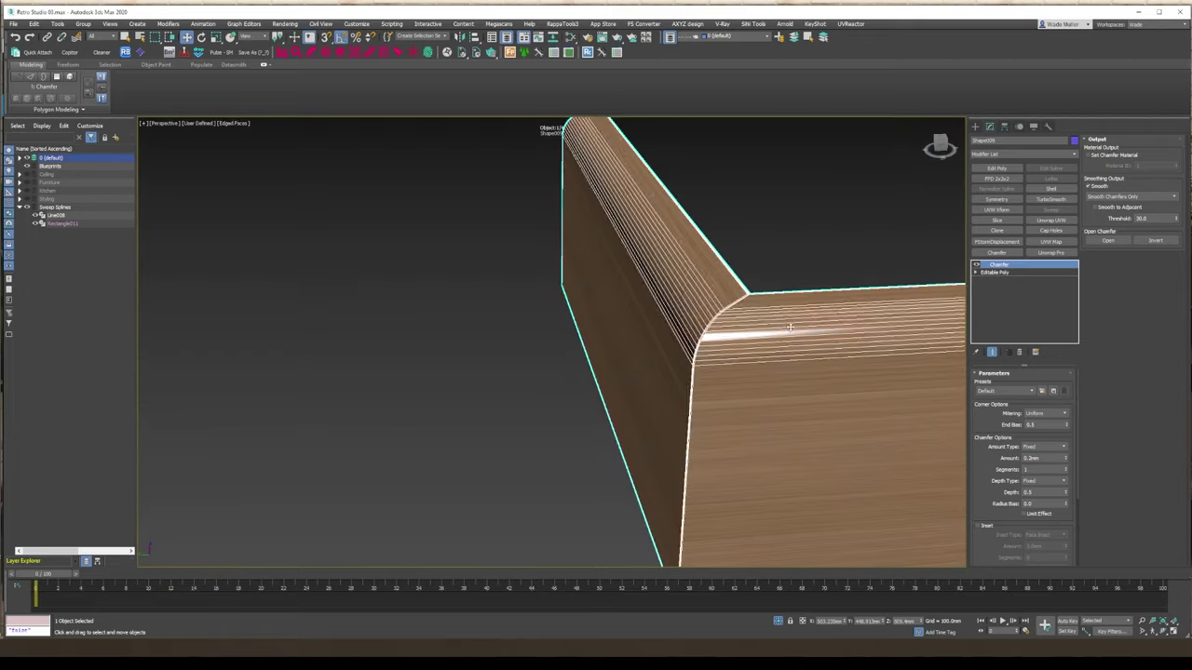
key(F4)
key(z)
alt+middle_drag(763, 390, 799, 314)
key(alt+q)
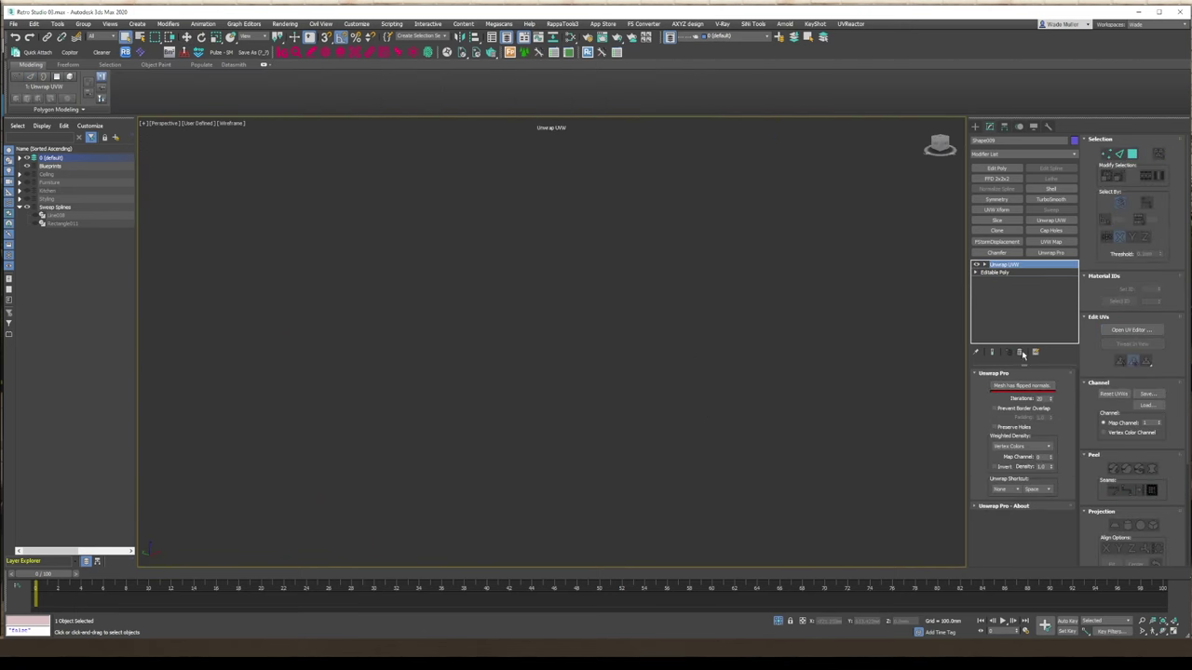
Remove the Unwrap UVW modifier, flip the faces of all skirting elements and apply Unwrap Pro again.
click(1019, 352)
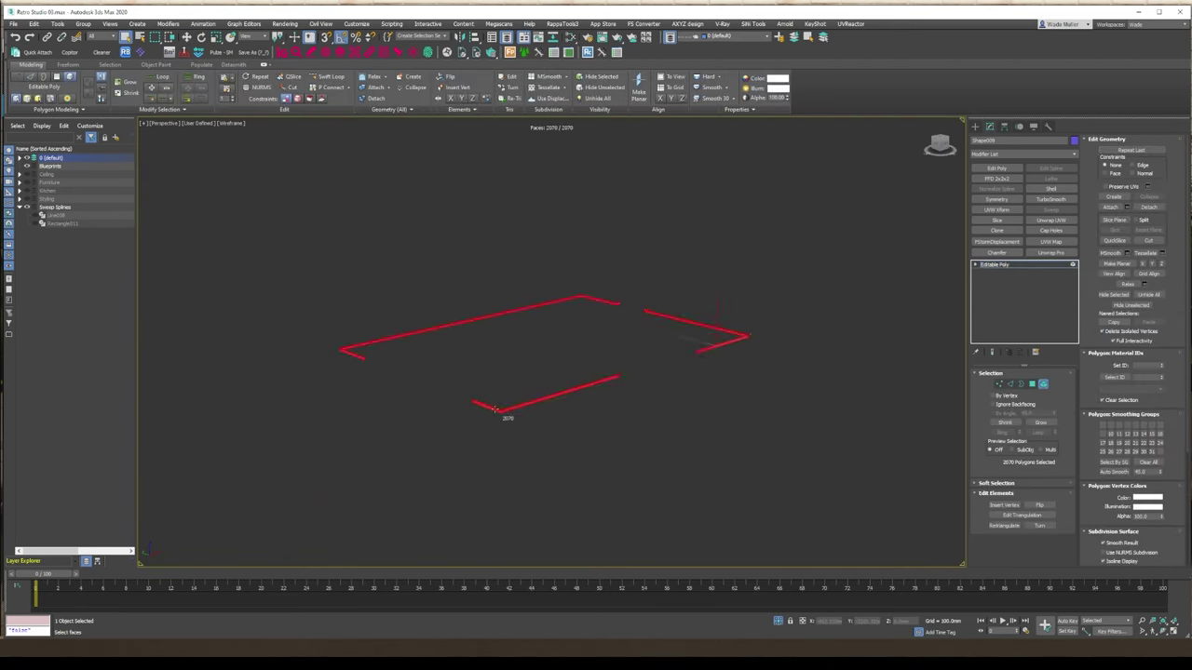
scroll(478, 405, up, 5)
click(1040, 505)
click(1043, 384)
click(1064, 253)
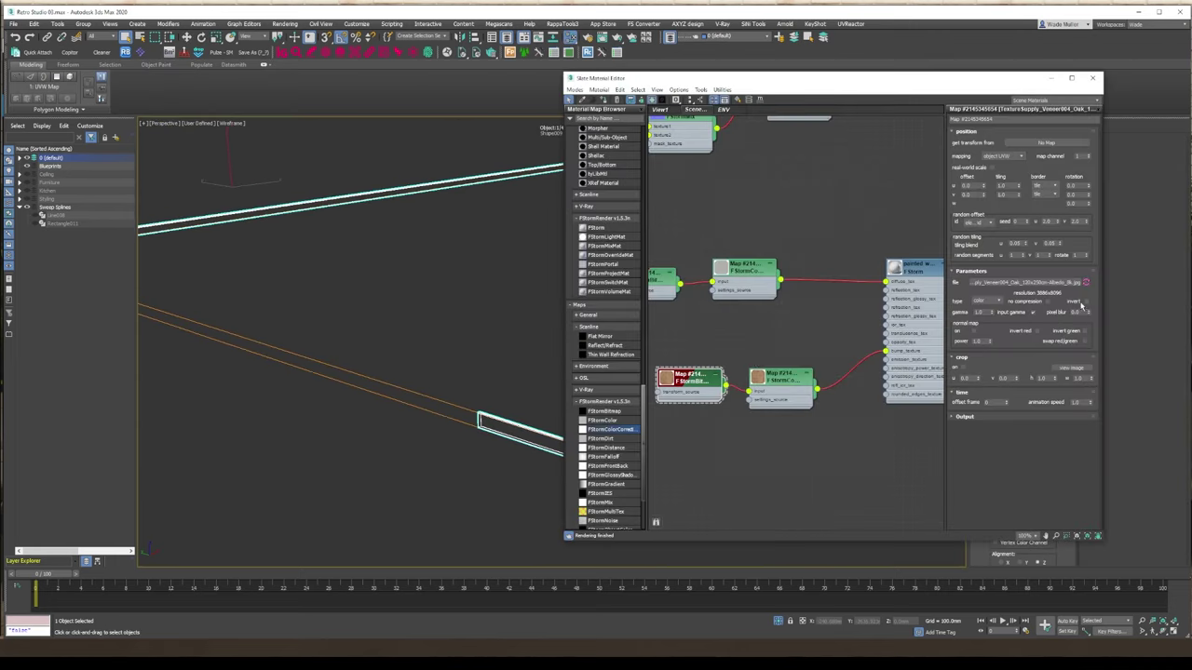
Set the length of the skirting's box UVW mapping to 1200 mm.
click(1092, 77)
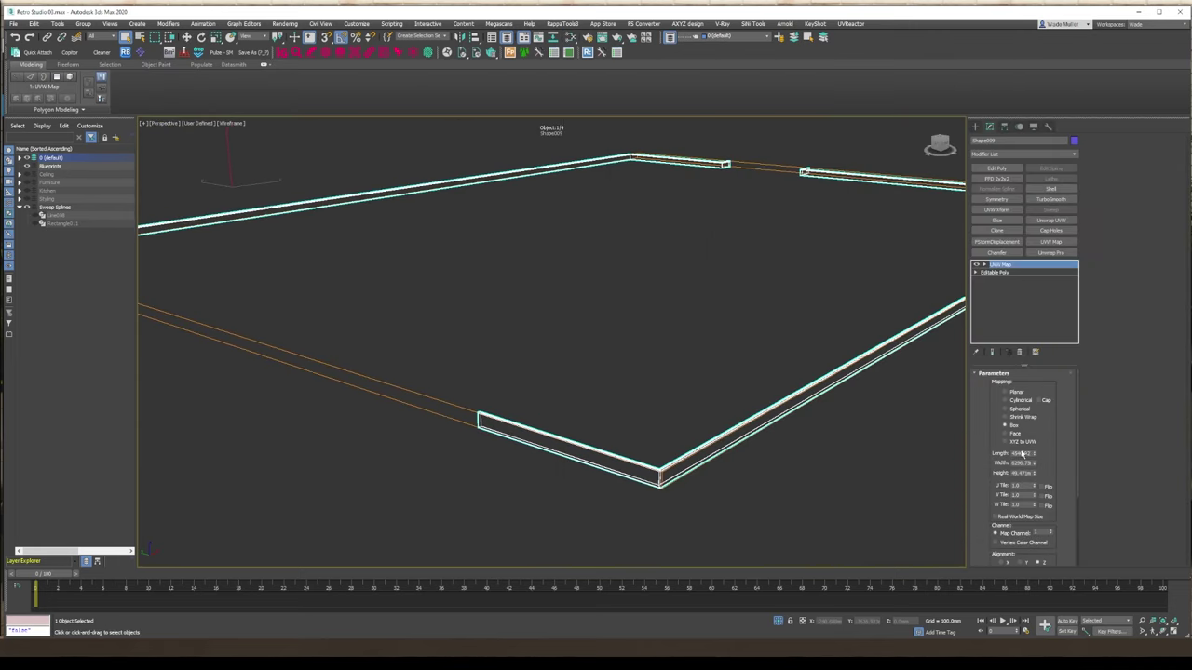
text(1200)
key(Tab)
key(F3)
scroll(782, 326, down, 5)
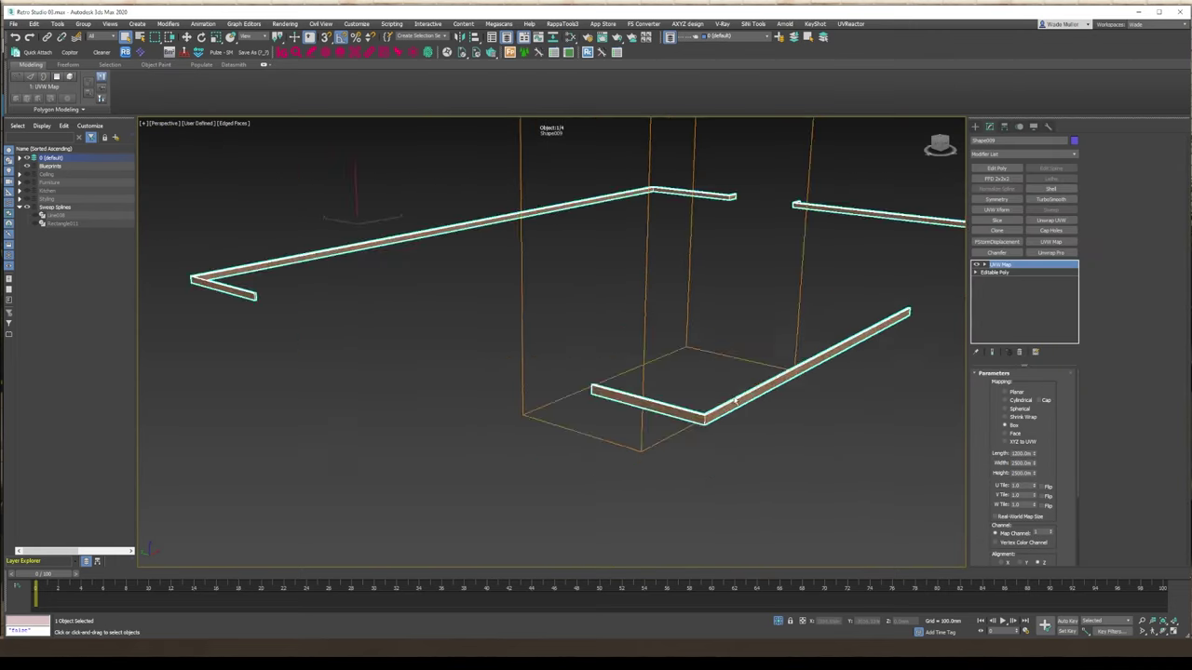
Rotate the skirting's UVW mapping gizmo and check the wood grain direction at a corner.
alt+middle_drag(730, 326, 684, 346)
key(1)
key(e)
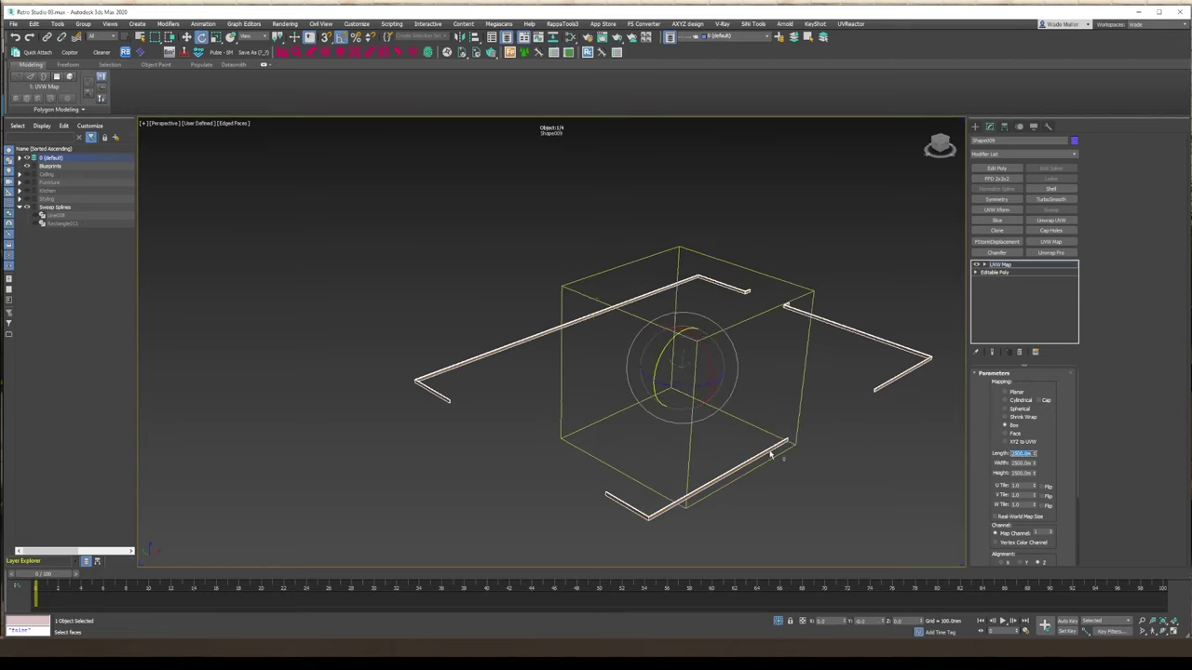
alt+middle_drag(771, 454, 630, 345)
scroll(630, 345, up, 5)
scroll(633, 345, down, 5)
alt+middle_drag(772, 311, 625, 144)
scroll(625, 143, up, 8)
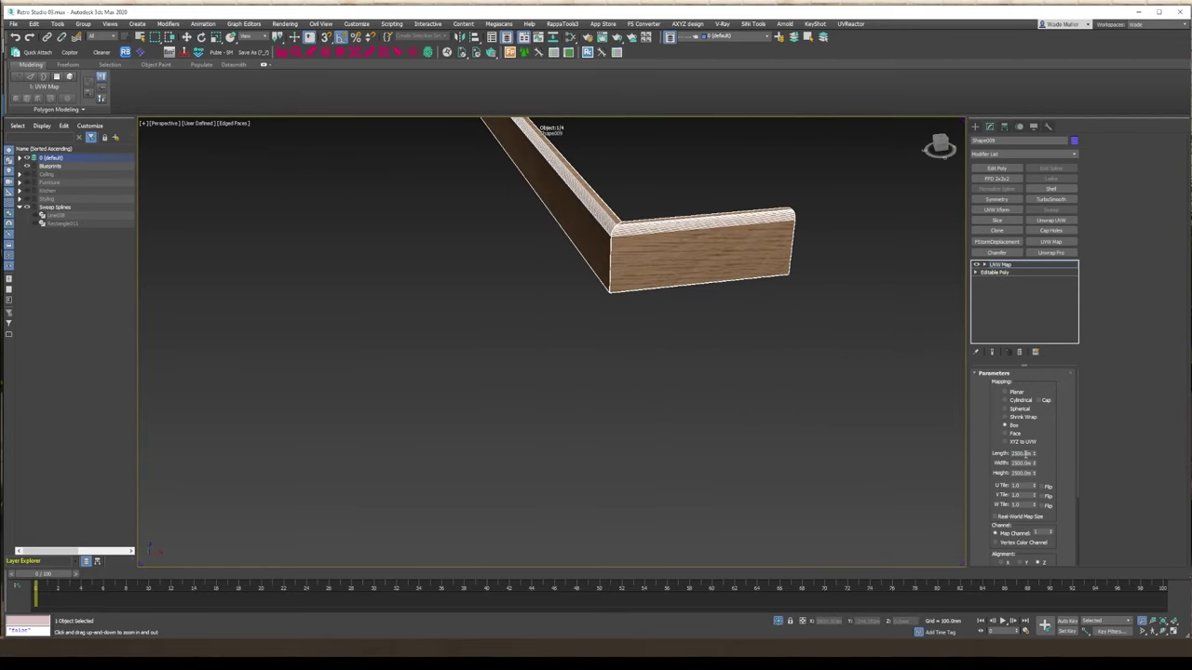
Set the skirting's box mapping to 1000 mm length, 350 mm width and 1000 mm height.
text(1000)
key(Return)
middle_drag(677, 291, 681, 356)
scroll(681, 356, up, 5)
double_click(1025, 473)
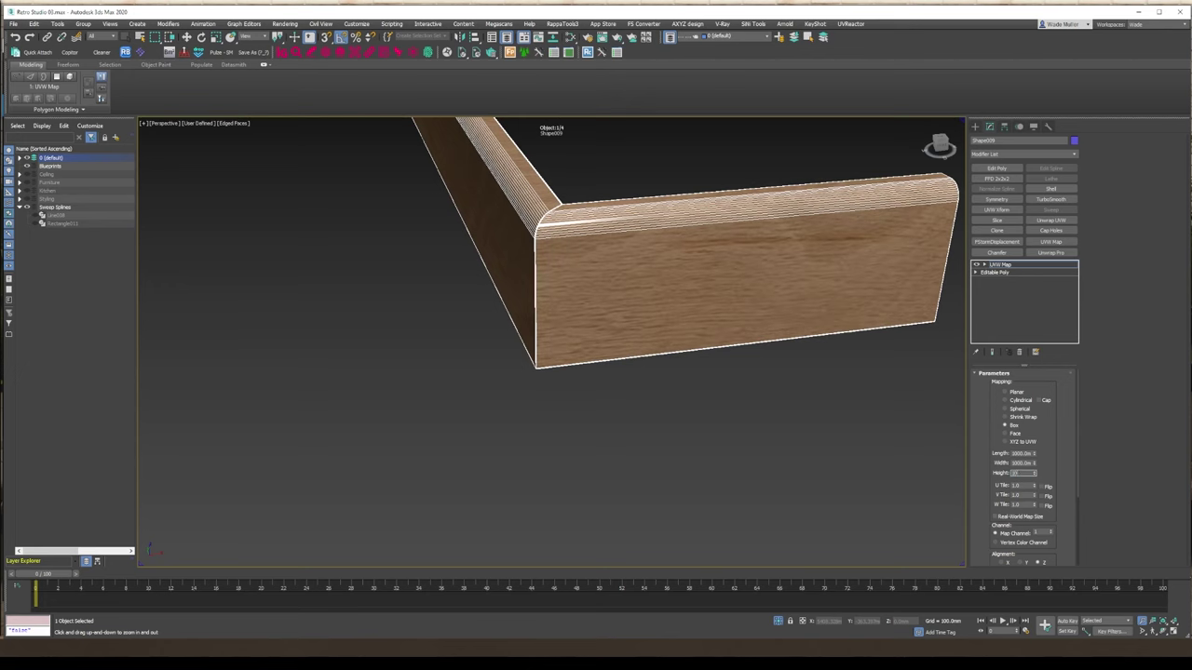
double_click(1028, 463)
text(350)
key(Return)
scroll(734, 416, down, 8)
alt+middle_drag(734, 418, 519, 396)
scroll(521, 396, up, 10)
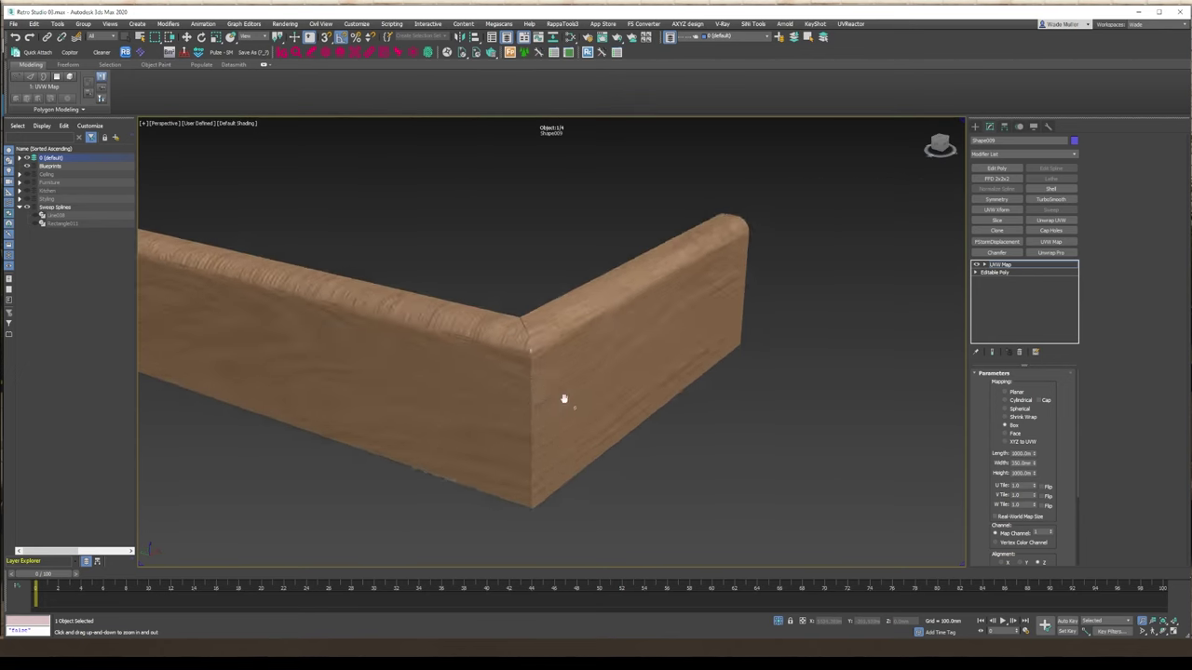
Select the skirting elements that run along one wall direction and detach them as a separate object.
key(F3)
click(1011, 266)
scroll(686, 361, down, 10)
key(F3)
click(1011, 273)
key(5)
drag(288, 307, 400, 475)
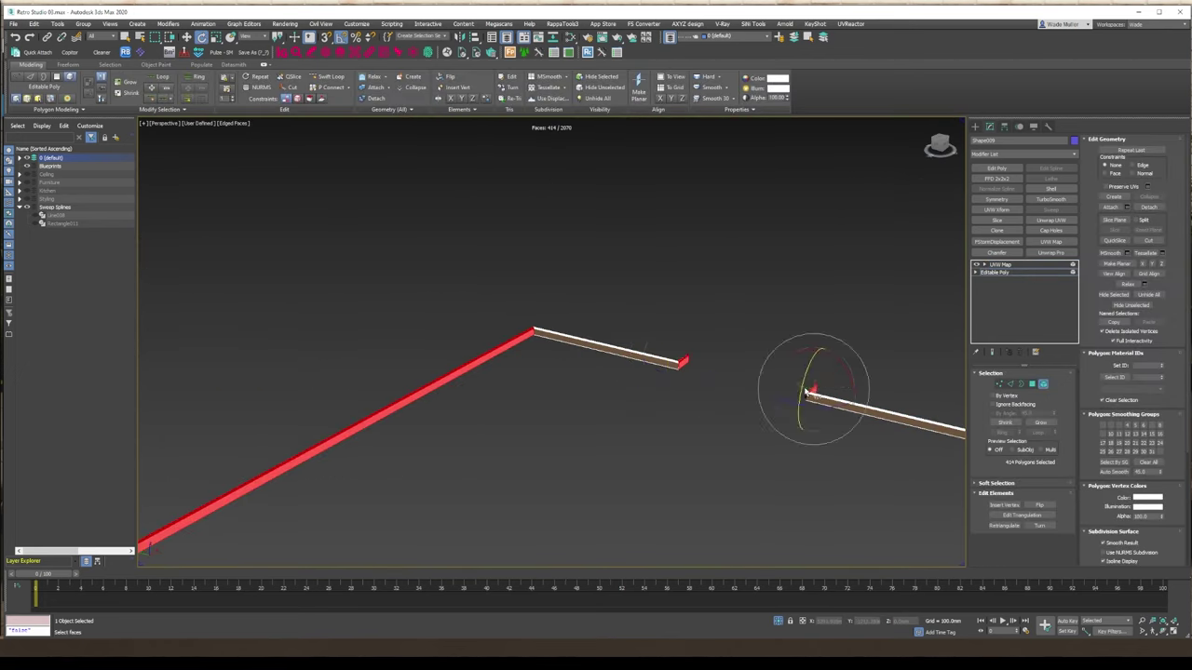
scroll(764, 366, down, 6)
drag(542, 350, 650, 293)
click(625, 331)
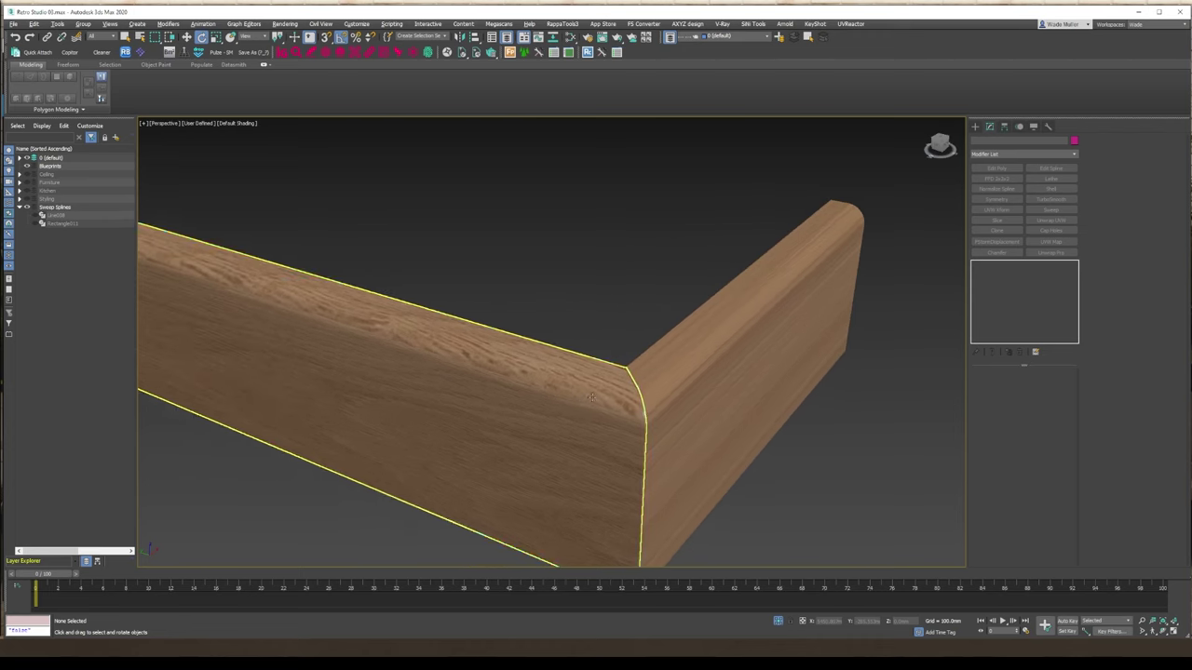
click(590, 396)
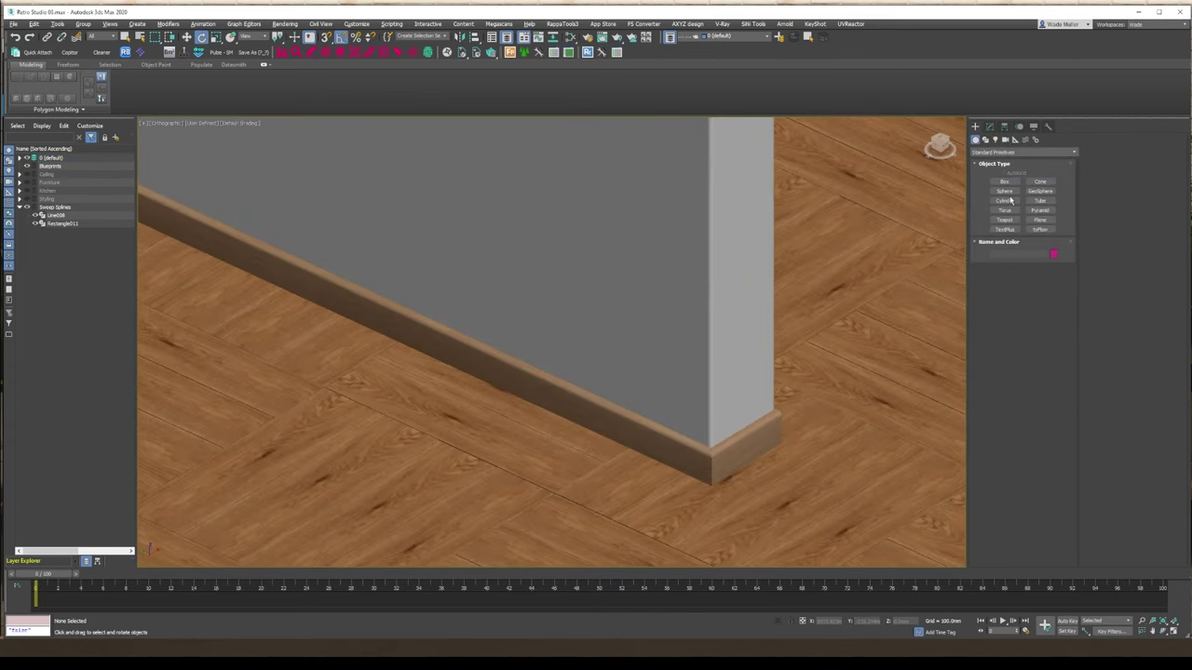
Create a small sphere on the floor beside the skirting's outer corner.
click(1005, 192)
drag(769, 524, 786, 543)
right_click(786, 542)
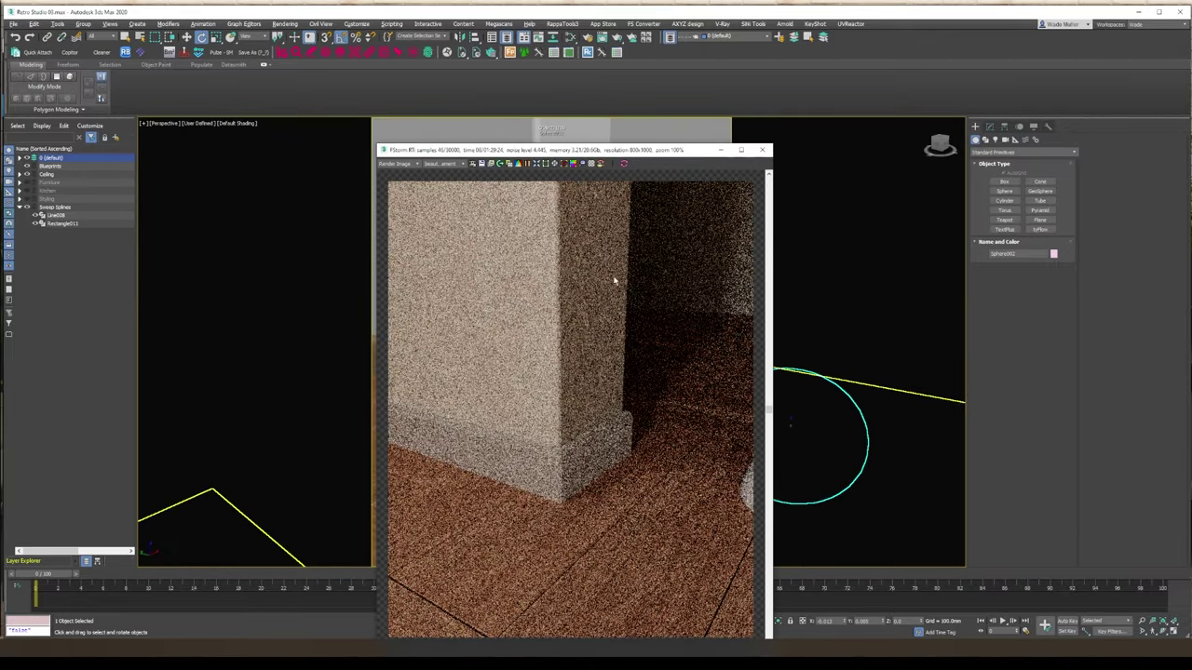
Adjust the offset in the color correction feeding the painted wood's diffuse while comparing it with the FStorm render.
click(570, 37)
double_click(745, 269)
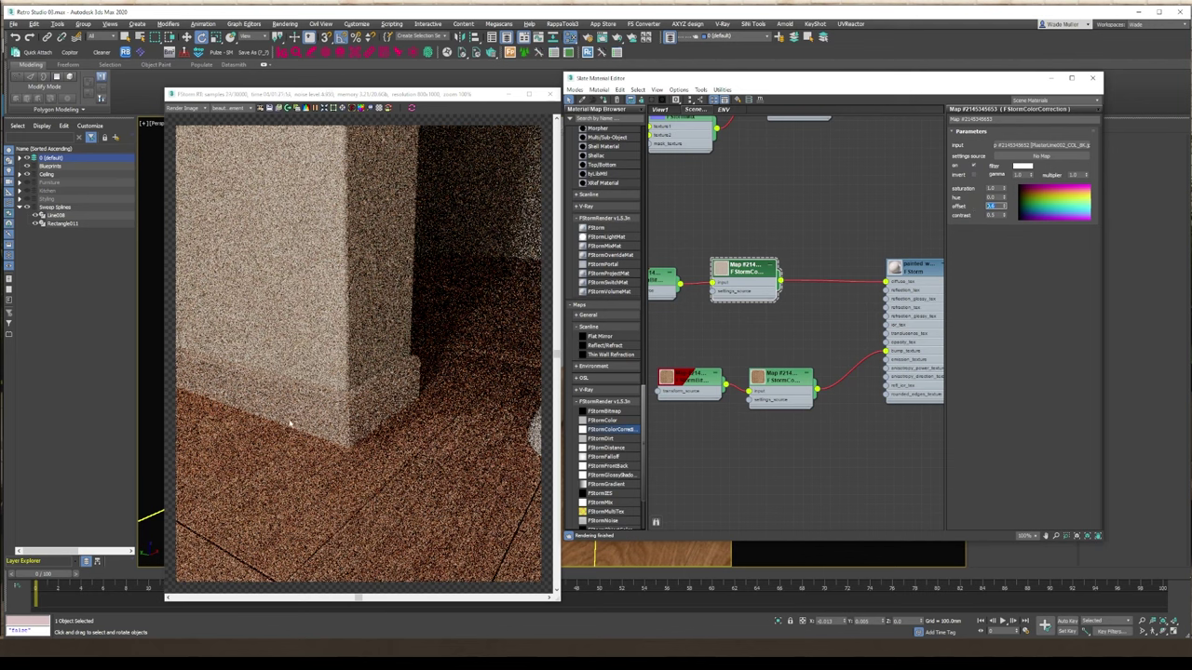
scroll(746, 332, down, 3)
scroll(747, 333, down, 3)
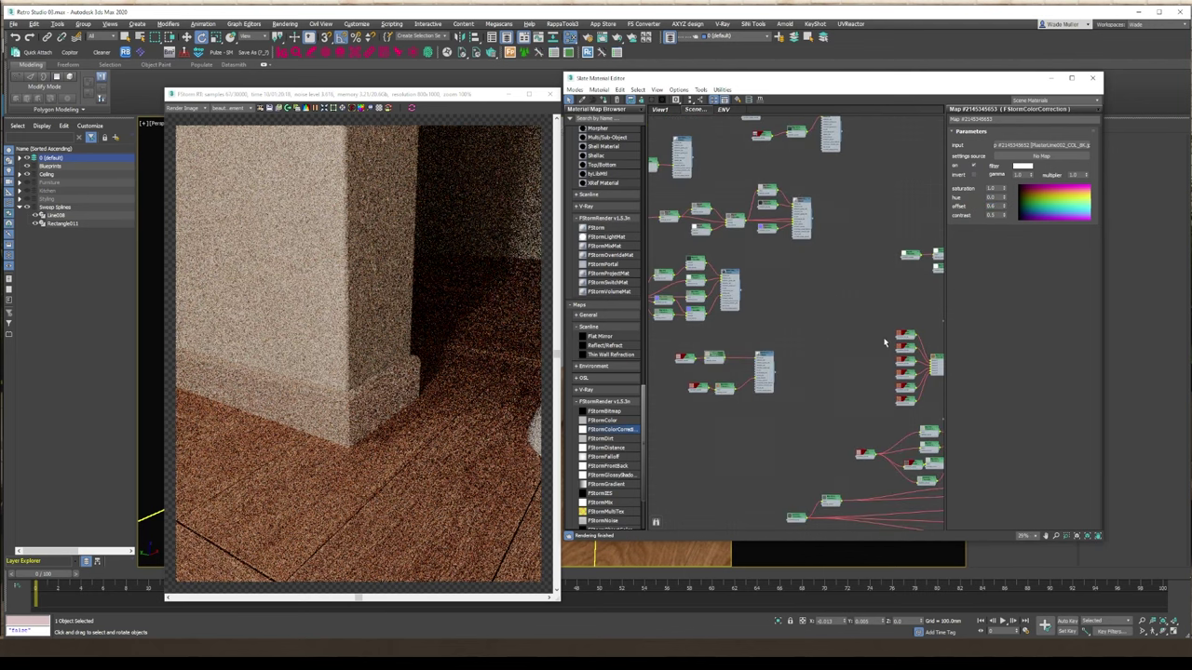
middle_drag(886, 341, 680, 243)
scroll(773, 346, up, 3)
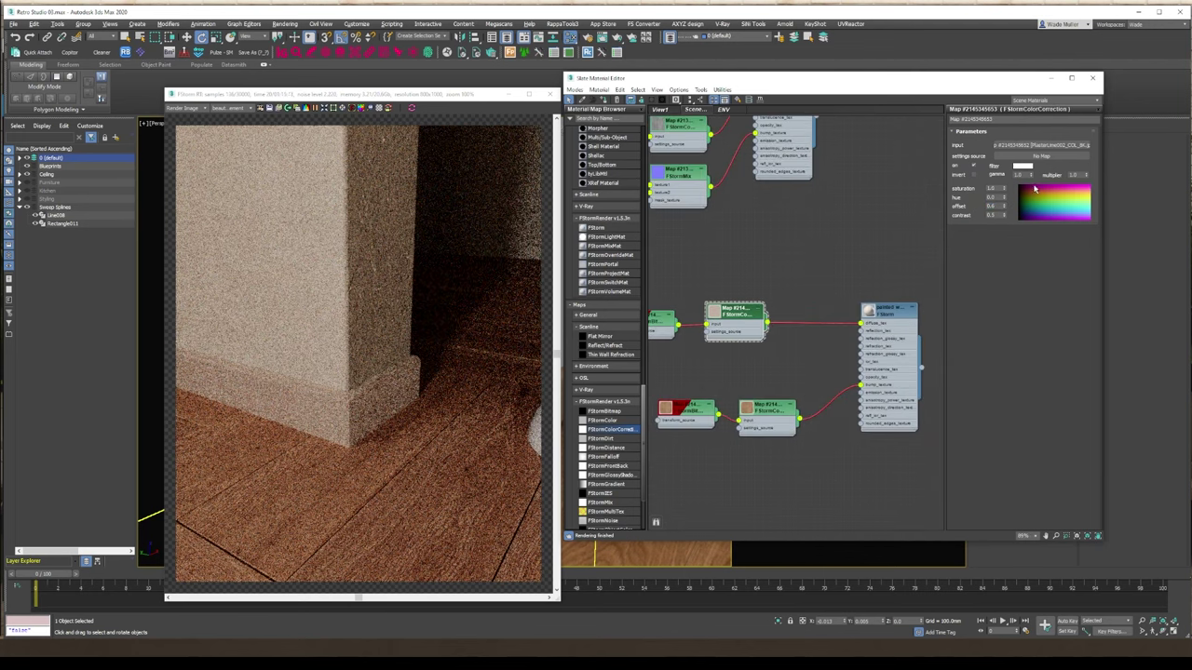
scroll(266, 262, up, 4)
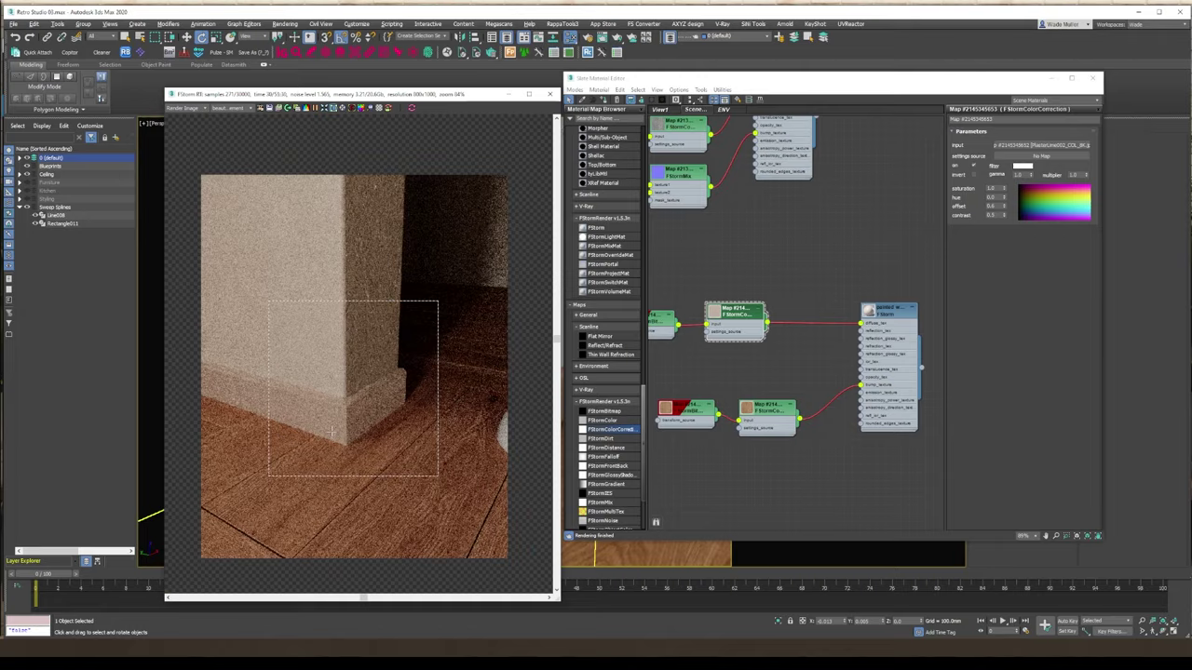
Set the painted wood material's bump amount to 200.
click(883, 310)
scroll(998, 503, down, 3)
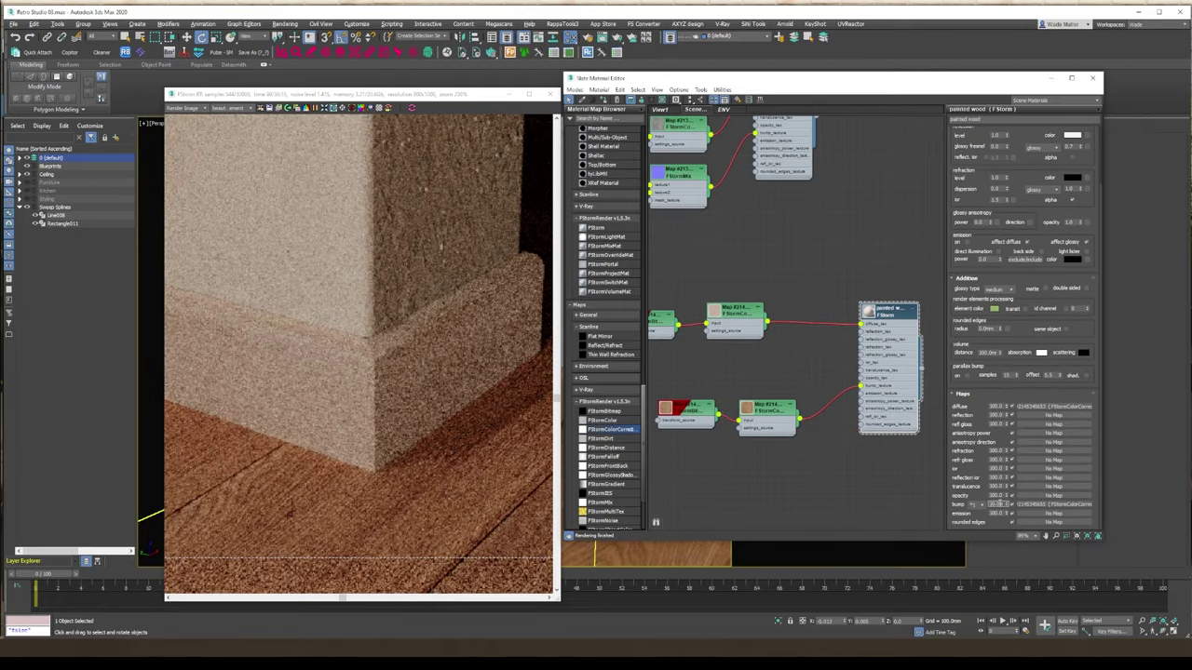
double_click(996, 504)
text(200)
key(Return)
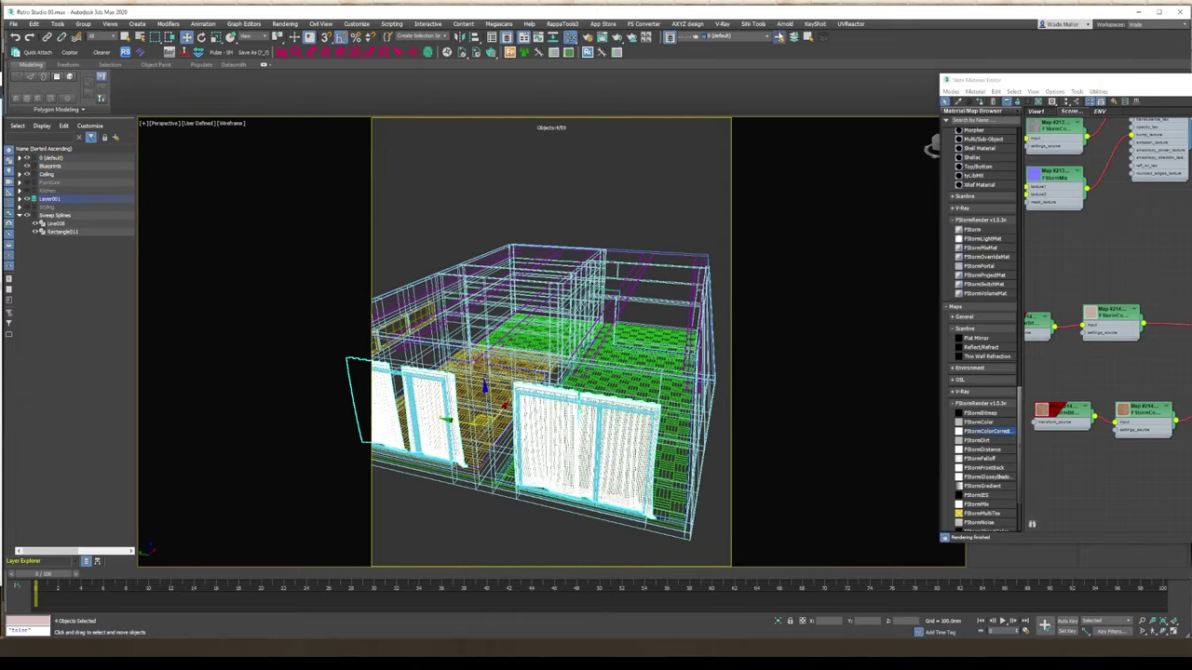
Name the new layer holding the four window curtain objects Curtains and hide it.
double_click(54, 199)
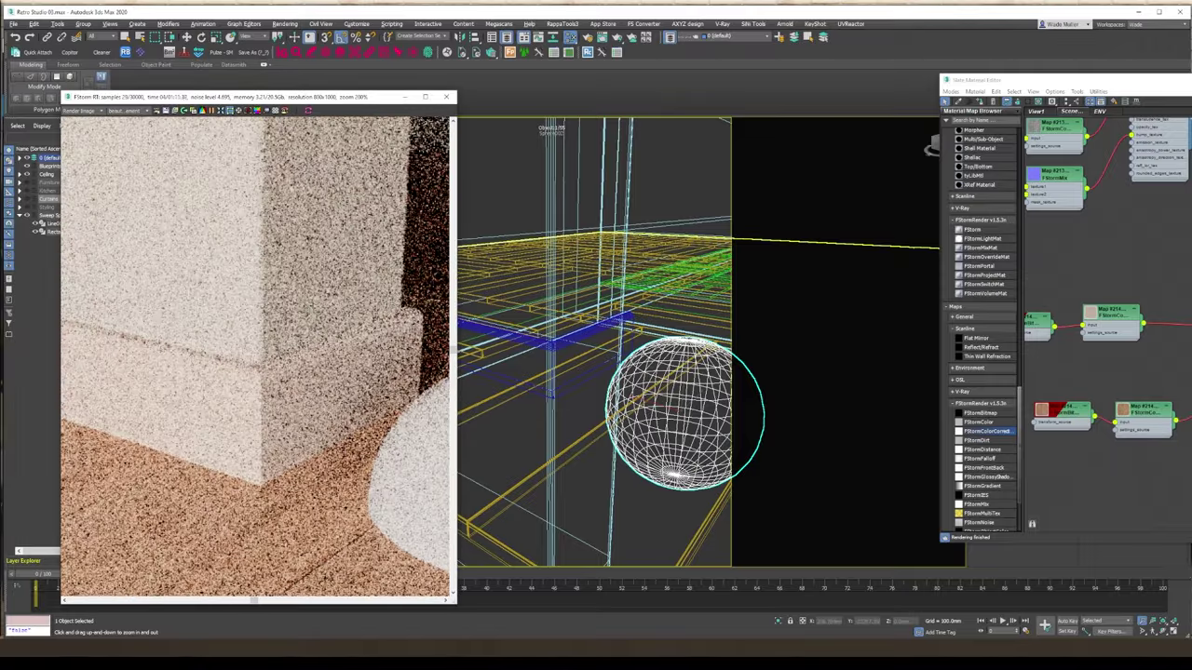
scroll(270, 423, up, 4)
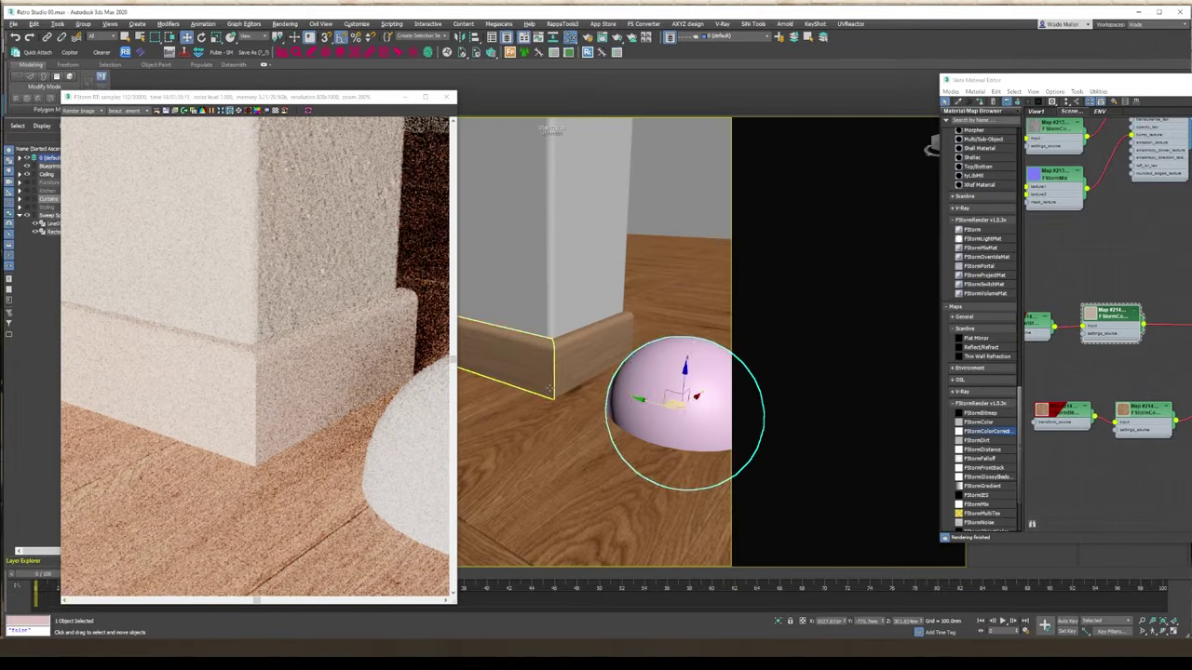
Examine the skirting corner and the sphere from a wider viewpoint in the FStorm render.
click(559, 370)
scroll(564, 374, up, 3)
scroll(614, 309, down, 6)
middle_drag(515, 343, 646, 420)
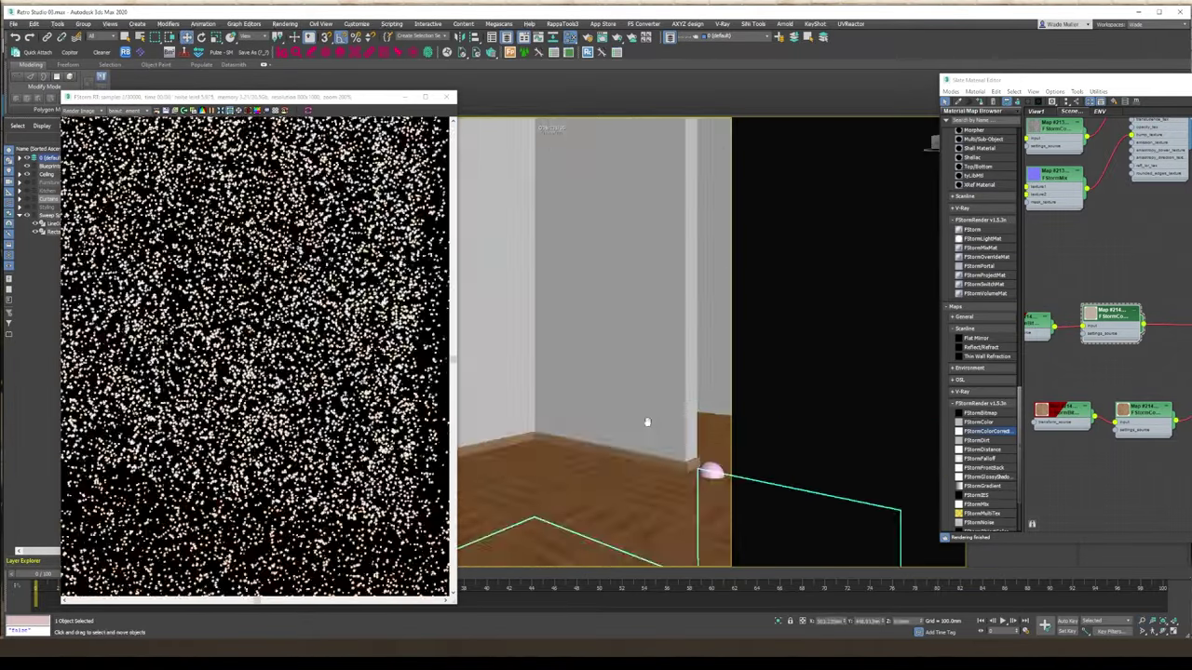
scroll(698, 466, up, 5)
scroll(232, 354, down, 2)
scroll(1081, 308, down, 4)
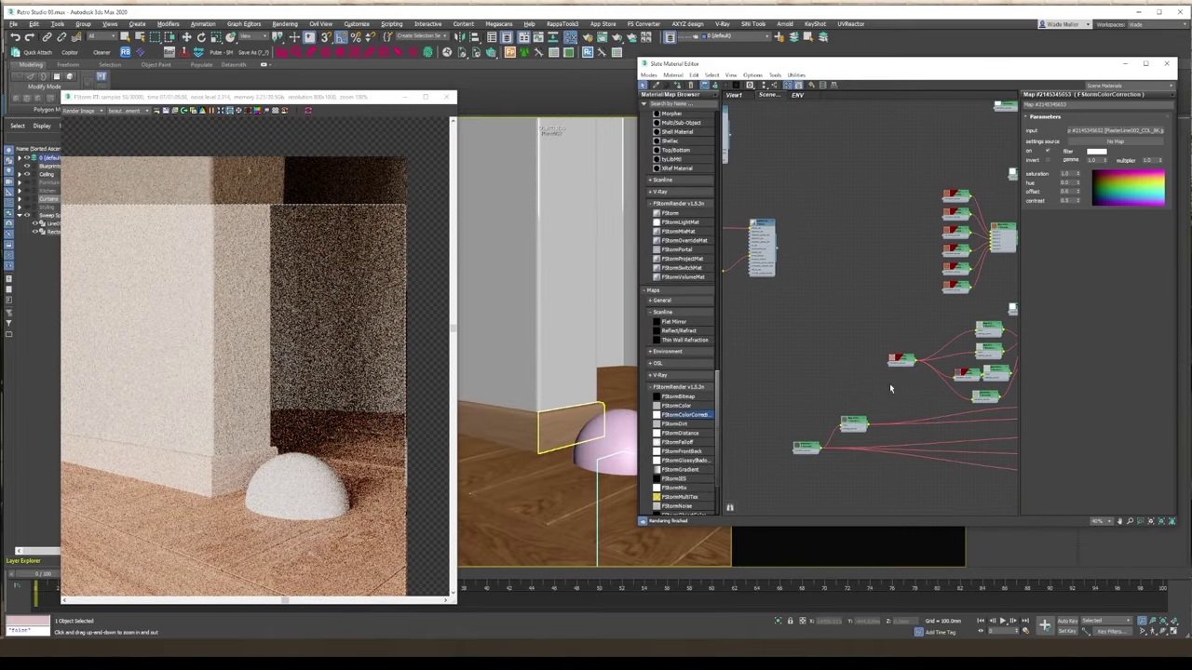
Adjust the hue and saturation of the painted wood's diffuse color correction, and select the short skirting piece.
click(864, 298)
scroll(719, 340, down, 4)
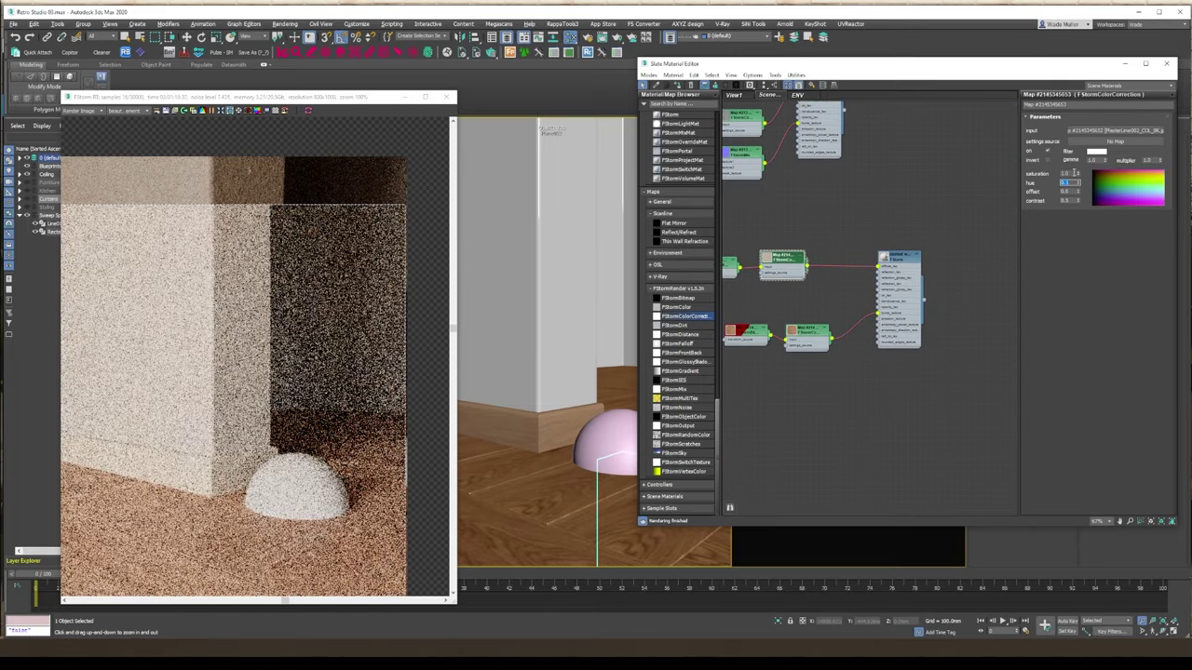
right_click(554, 430)
click(556, 435)
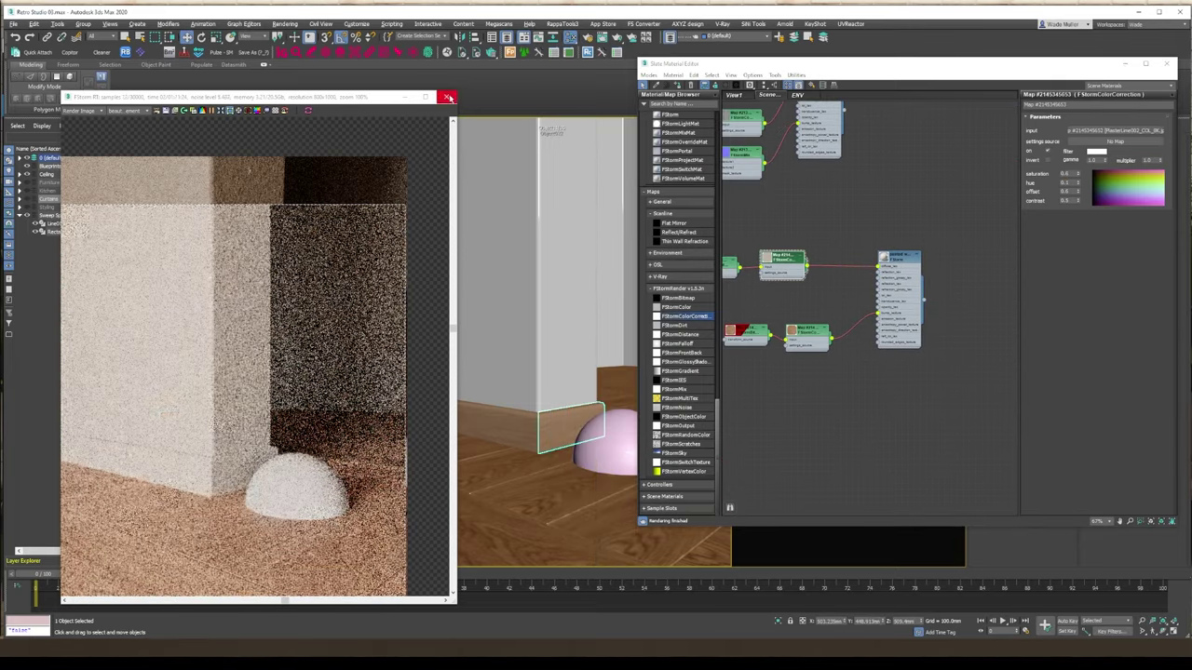
Close the render and select every object that uses the painted wood material, toggling isolation of the selection.
click(447, 97)
double_click(898, 256)
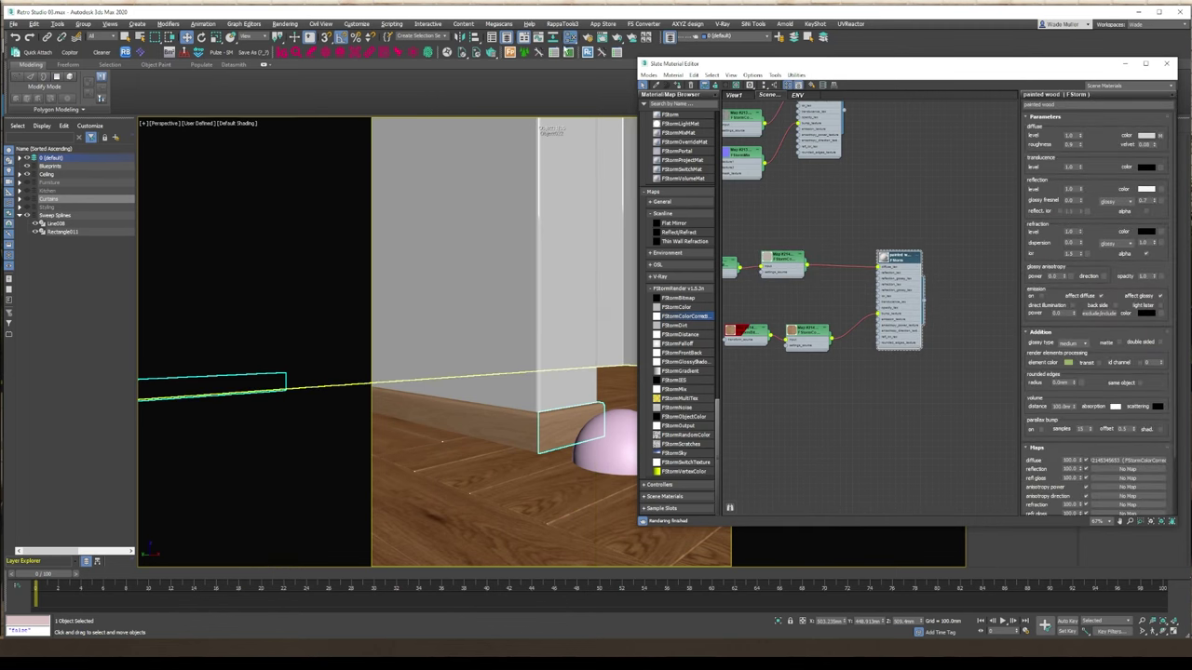
click(810, 84)
click(484, 537)
key(alt+q)
click(779, 622)
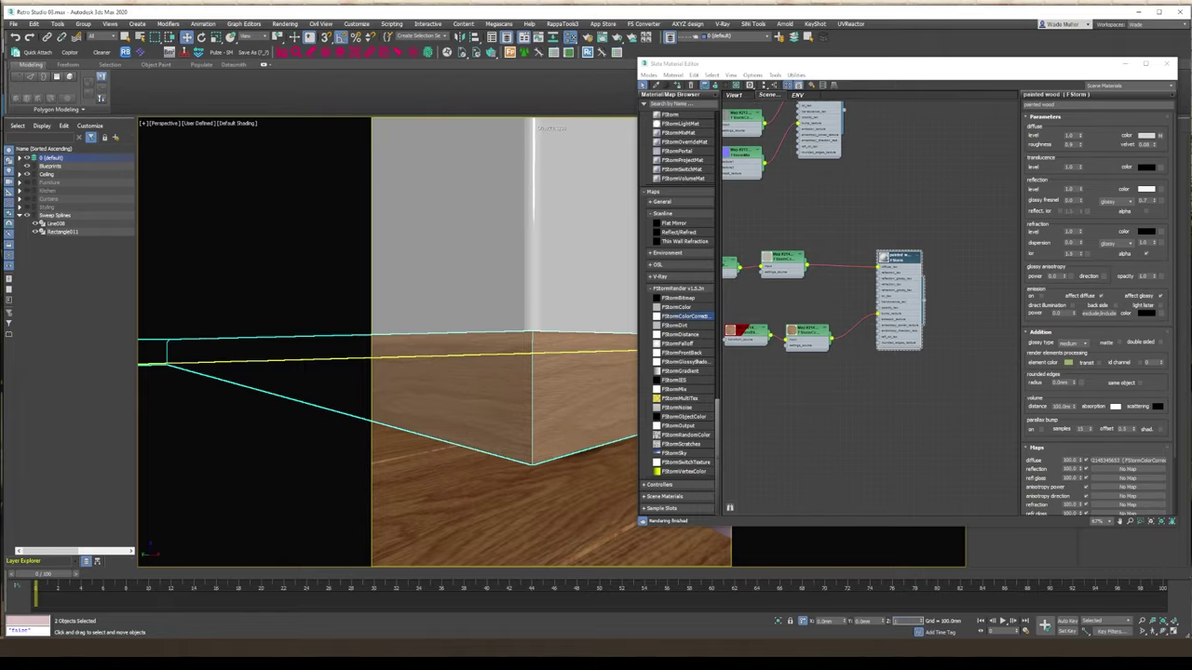
Select the small test sphere beside the skirting corner and remove it while the FStorm render is running.
scroll(550, 394, down, 5)
key(F3)
click(590, 378)
scroll(590, 381, up, 3)
right_click(601, 398)
click(609, 392)
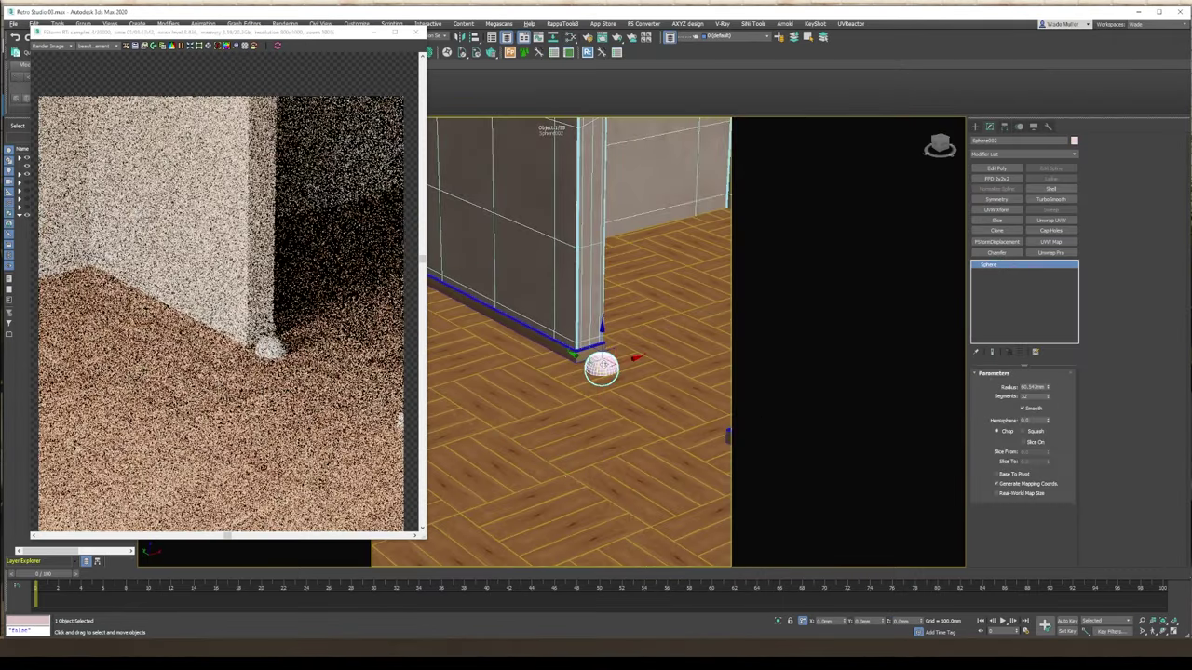
scroll(641, 393, up, 5)
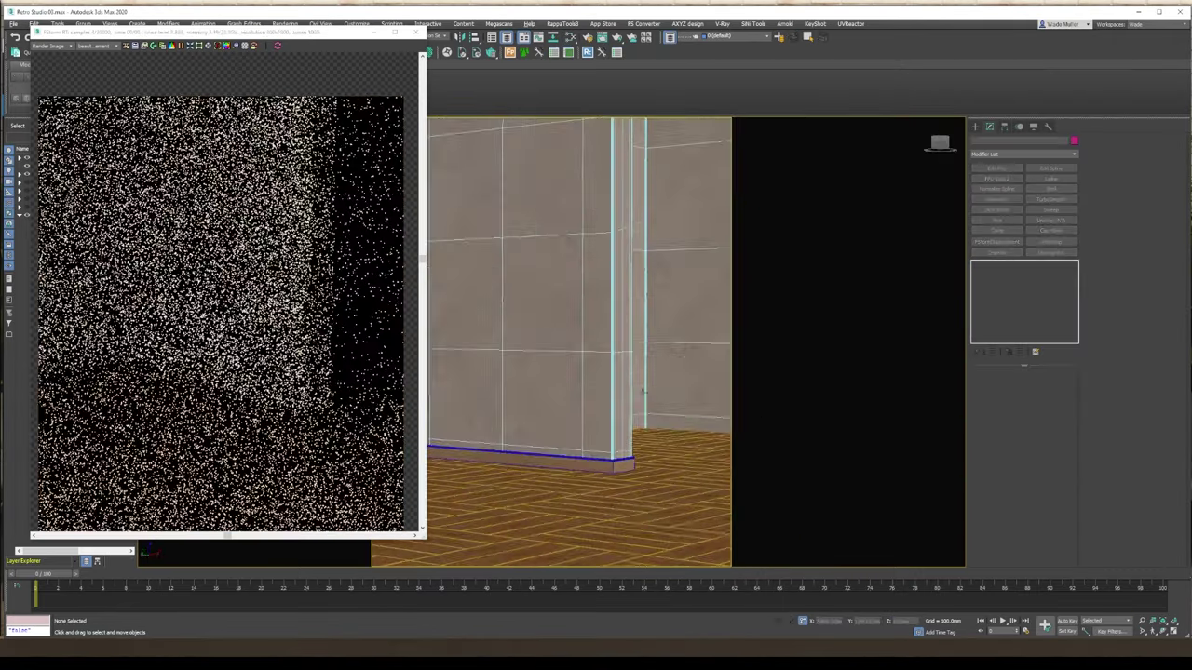
middle_drag(315, 438, 322, 380)
mouse_move(642, 372)
alt+middle_down()
mouse_move(614, 400)
mouse_move(661, 372)
alt+middle_up()
Inspect the wall panel, its modifiers and the skirting board ends around the studio in the viewport and live render.
click(667, 278)
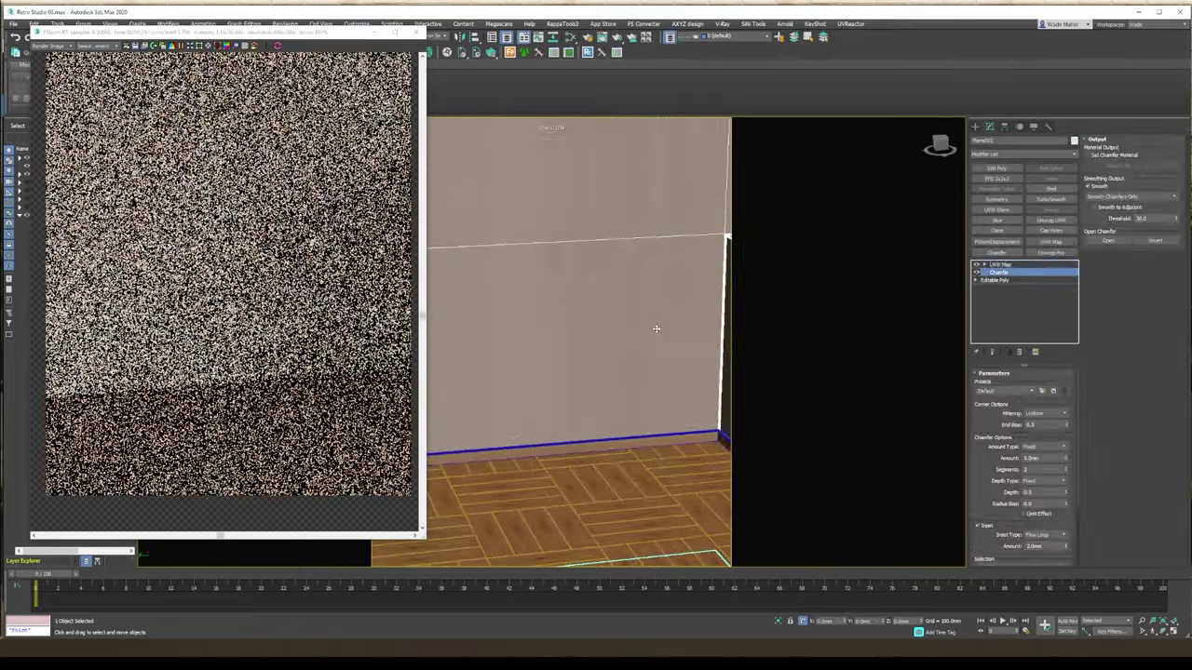
scroll(502, 400, up, 5)
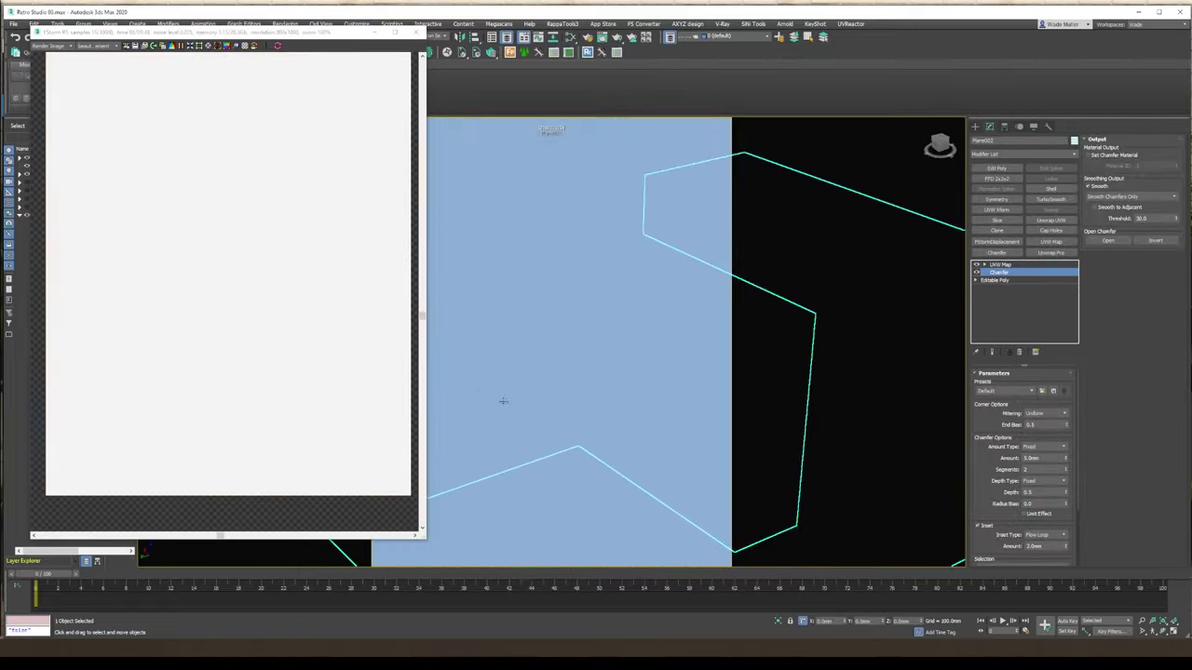
key(F3)
scroll(503, 401, down, 5)
click(1001, 264)
scroll(689, 418, down, 3)
click(696, 446)
key(F3)
scroll(680, 399, up, 4)
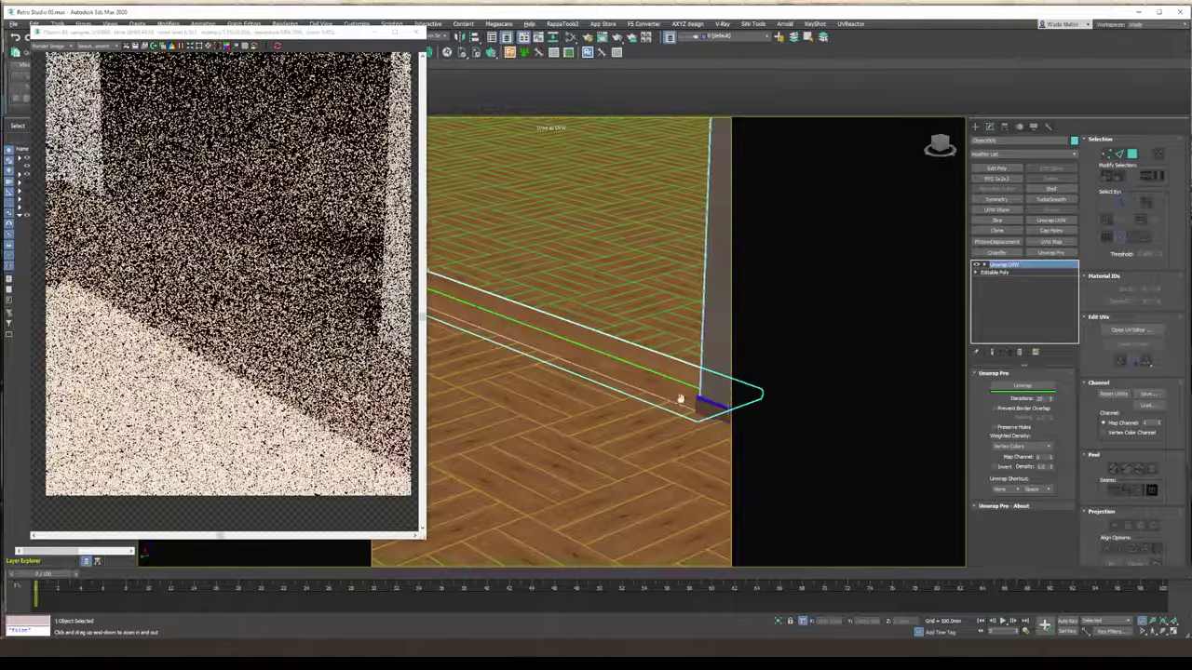
alt+middle_drag(680, 399, 592, 315)
Select the vertices at the end of the skirting board near the wall corner and shift them along the board's length.
click(578, 424)
click(1005, 273)
key(1)
drag(684, 503, 622, 382)
alt+middle_drag(622, 410, 626, 422)
drag(625, 422, 606, 418)
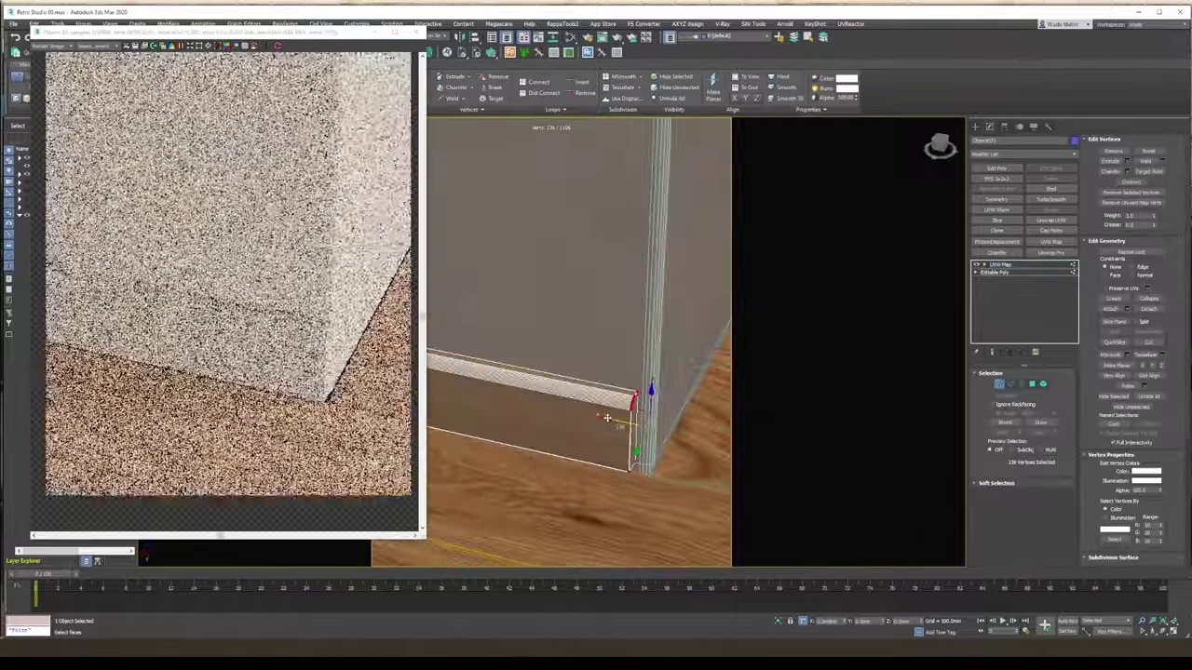
Review the room render through FStormCamera_001, and show the Curtains layer with its contents expanded.
alt+middle_drag(607, 418, 659, 466)
middle_drag(659, 465, 624, 403)
key(c)
double_click(579, 264)
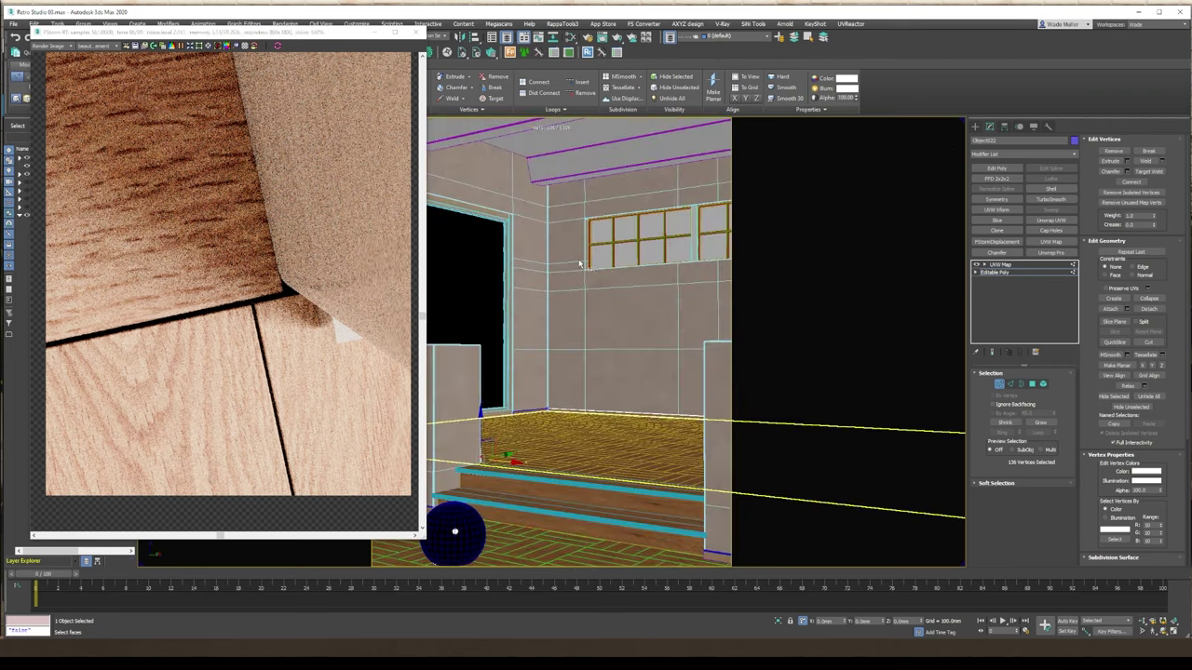
drag(342, 40, 524, 53)
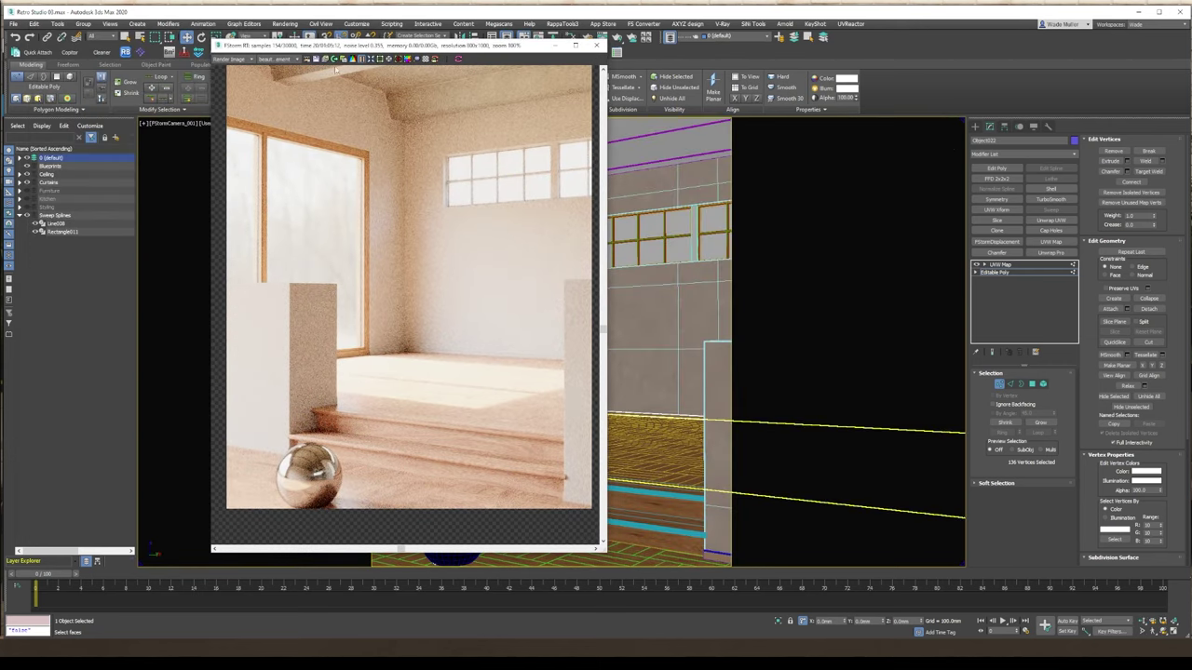
click(20, 183)
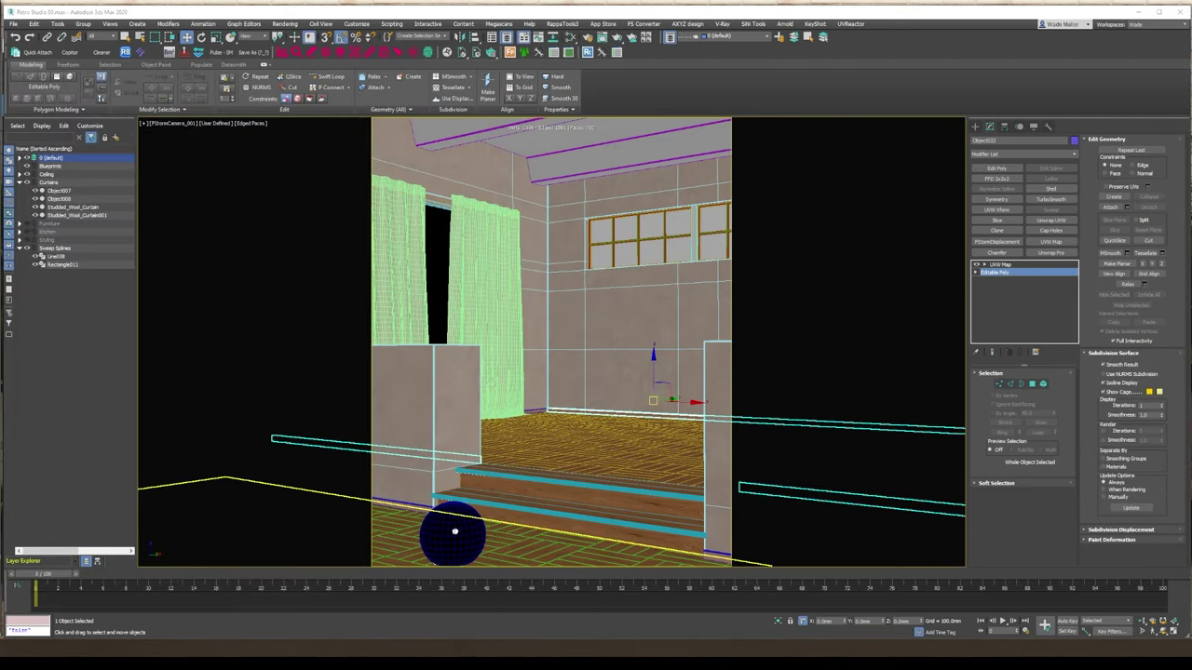
Preview the paper light collection in the Connecter asset library and place its round paper pendant into the scene.
key(space)
key(ctrl+Right)
key(ctrl+Right)
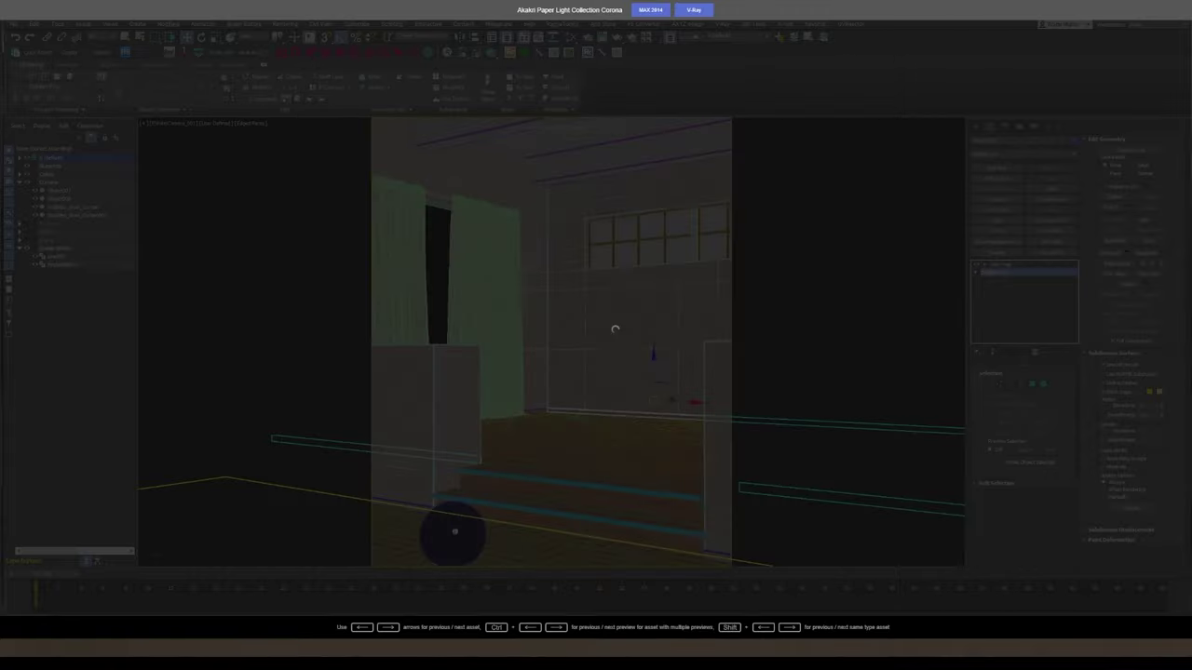
key(space)
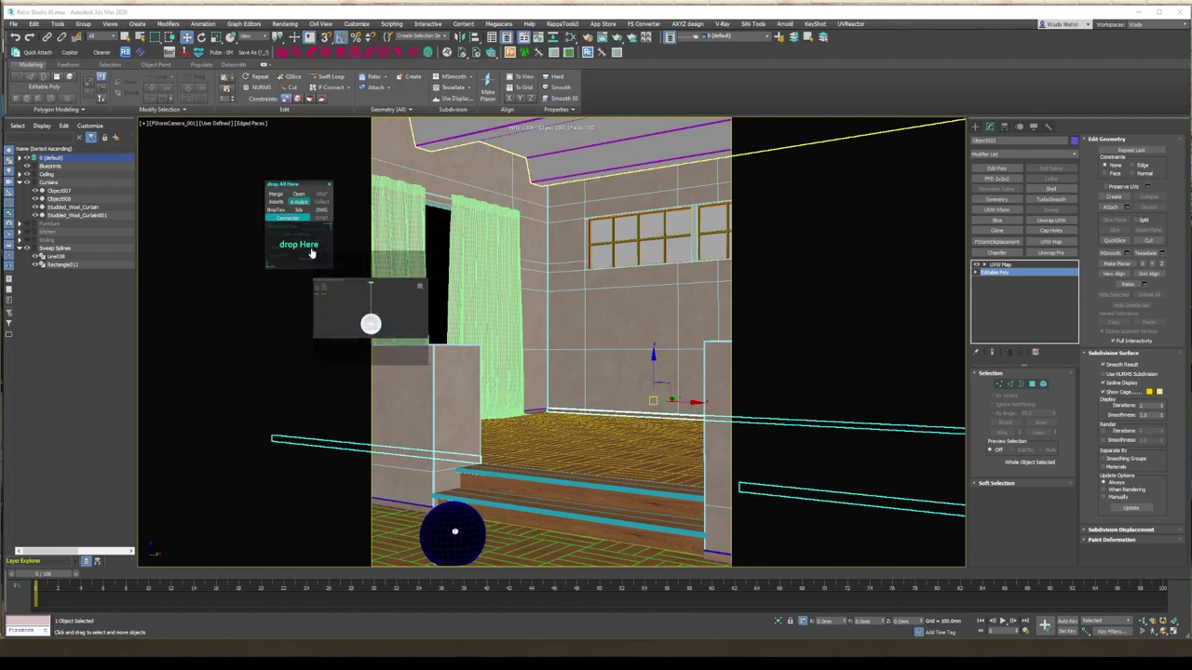
drag(313, 253, 313, 250)
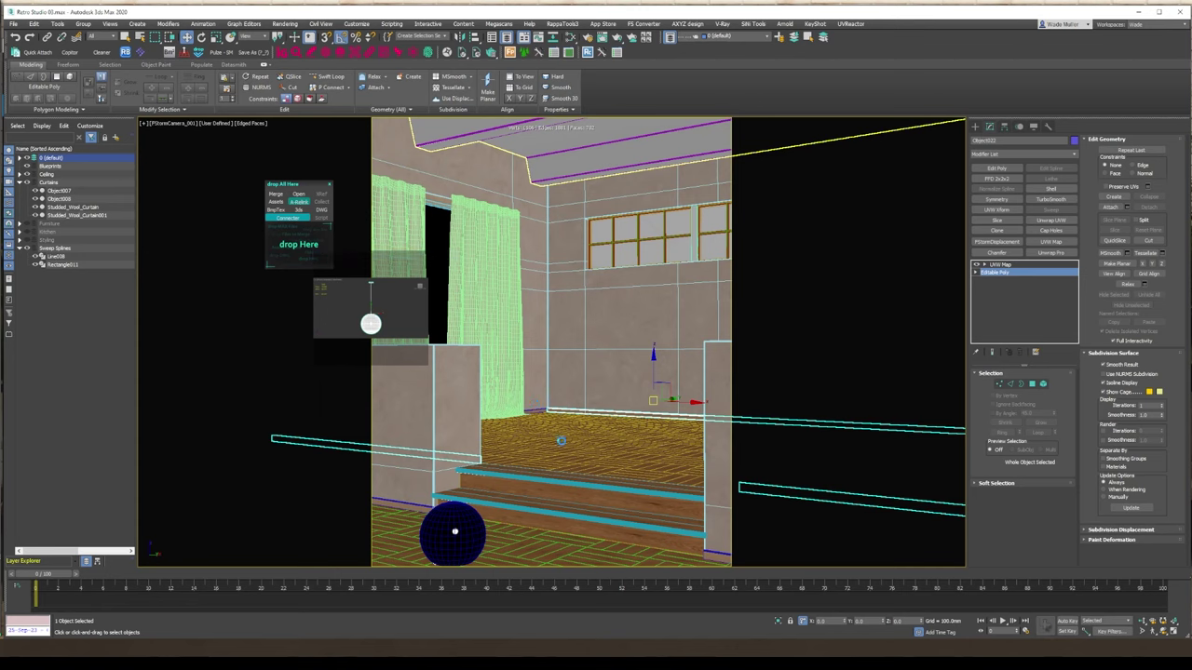
drag(370, 323, 370, 323)
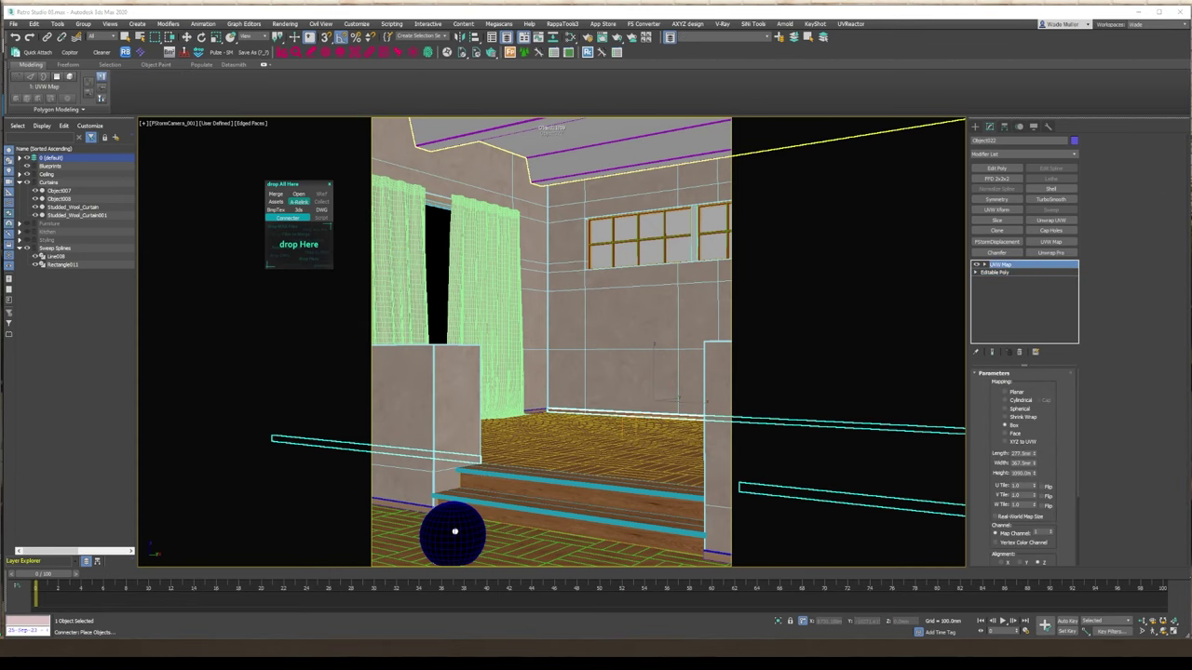
click(571, 471)
Isolate the pendant and create a reference sphere, shown with the Furniture layer and set to a 400 mm radius.
key(alt+q)
click(974, 126)
click(1005, 192)
drag(587, 414, 682, 456)
click(990, 127)
drag(1043, 387, 805, 374)
text(400)
key(Return)
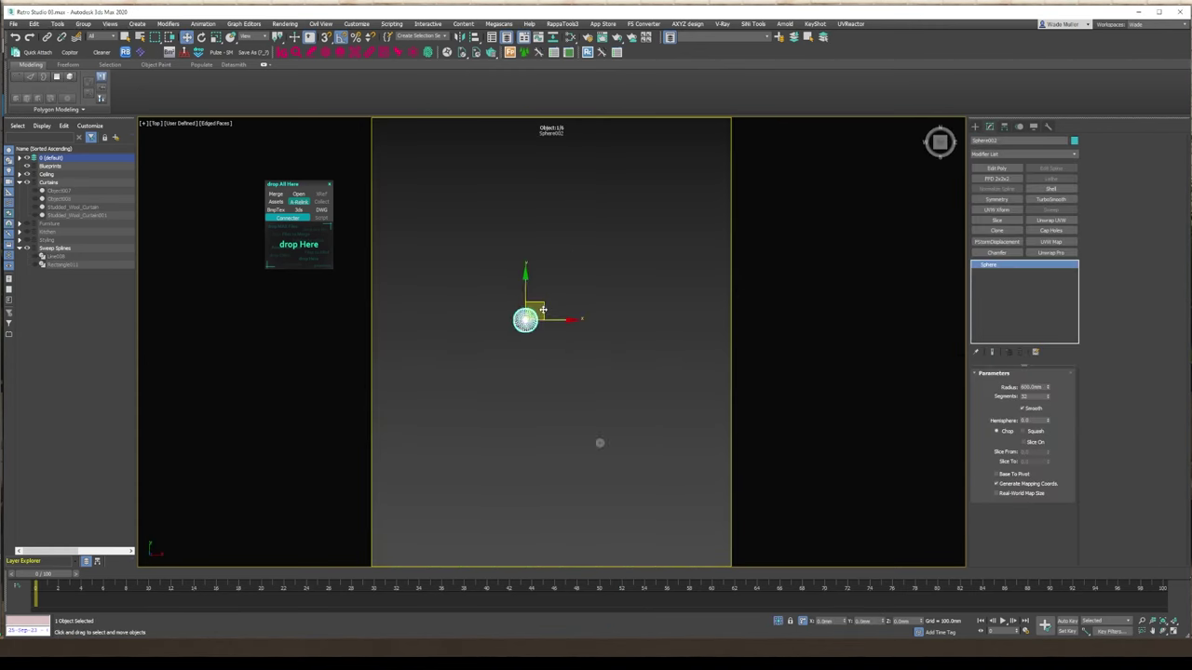
key(z)
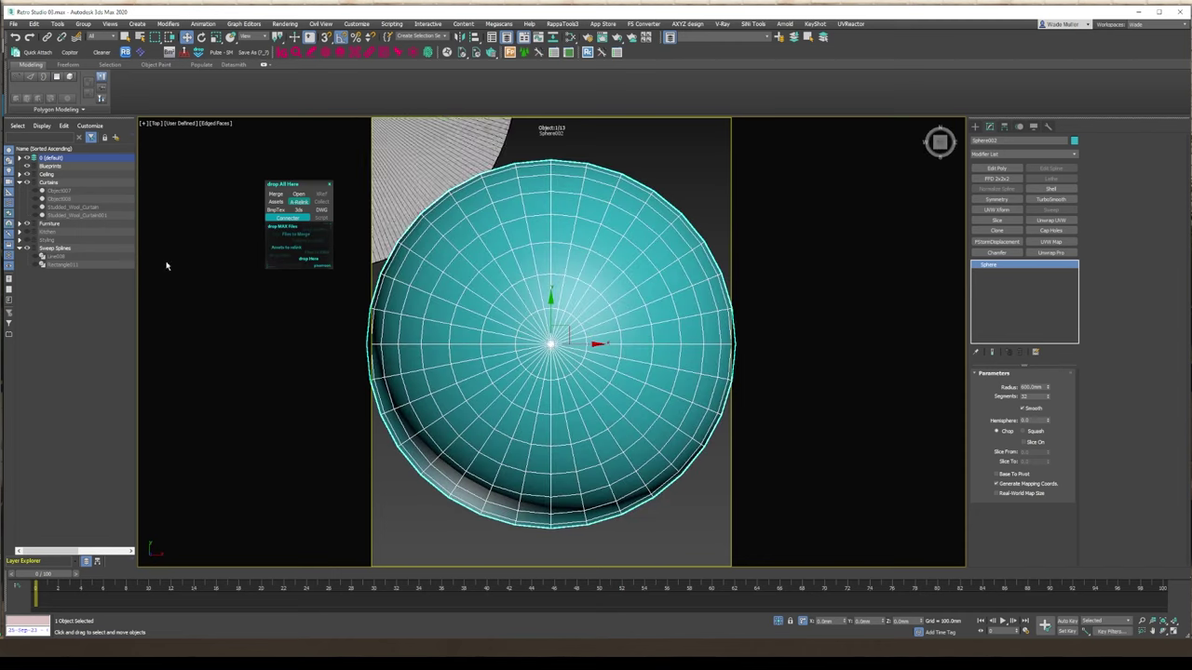
scroll(546, 260, down, 5)
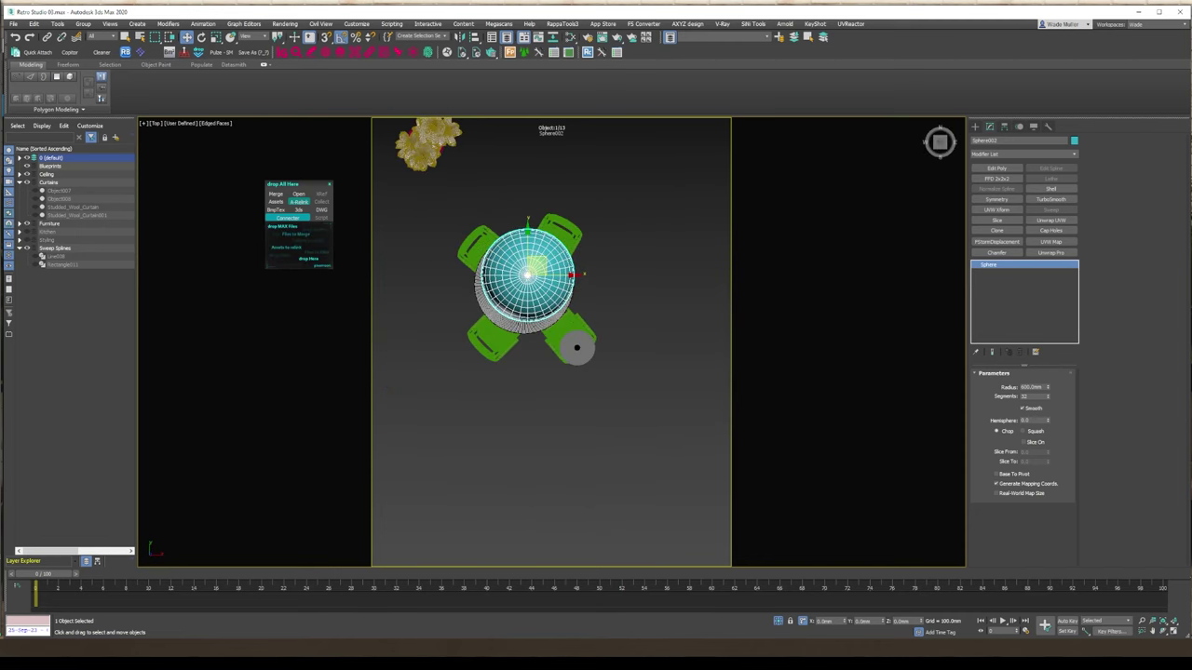
text(400)
key(Return)
Move the pendant over the round dining table and align it with the reference sphere.
middle_drag(570, 284, 569, 253)
click(599, 400)
drag(611, 369, 528, 278)
click(474, 37)
click(522, 328)
click(598, 402)
Scale the pendant until its globe matches the reference sphere, and delete the sphere.
key(r)
drag(522, 325, 522, 305)
key(w)
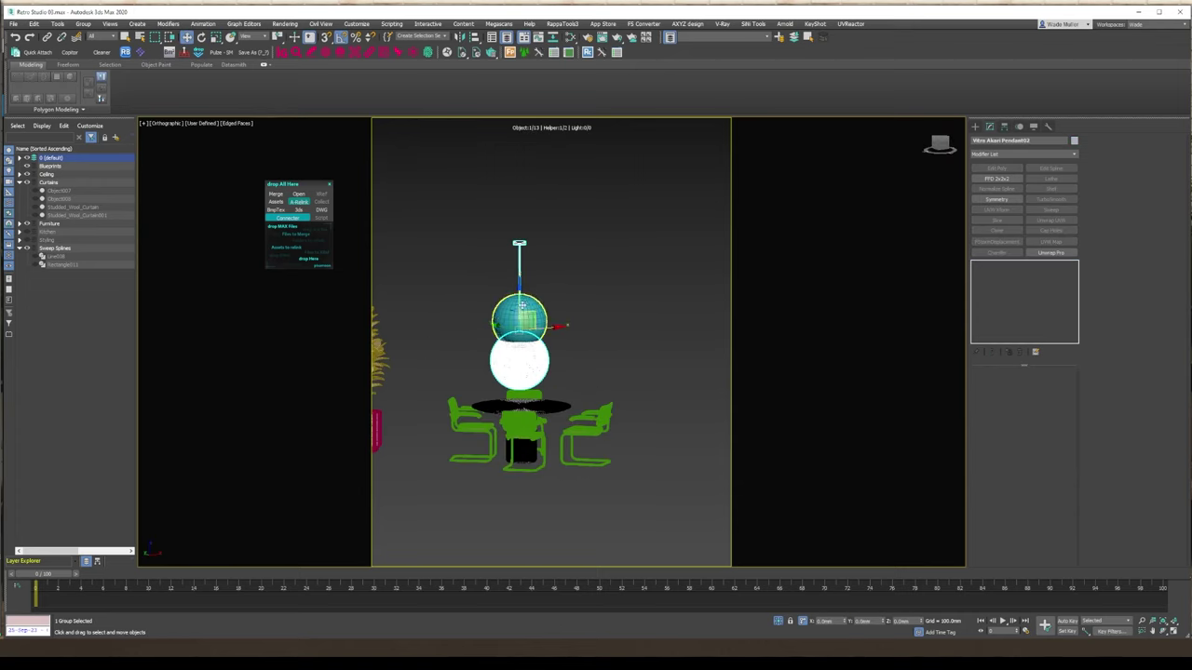
scroll(514, 346, up, 6)
click(524, 345)
key(Delete)
click(524, 345)
scroll(518, 346, down, 5)
key(w)
Return to FStormCamera_001, end the isolation, and unhide the Kitchen and Styling layers.
key(c)
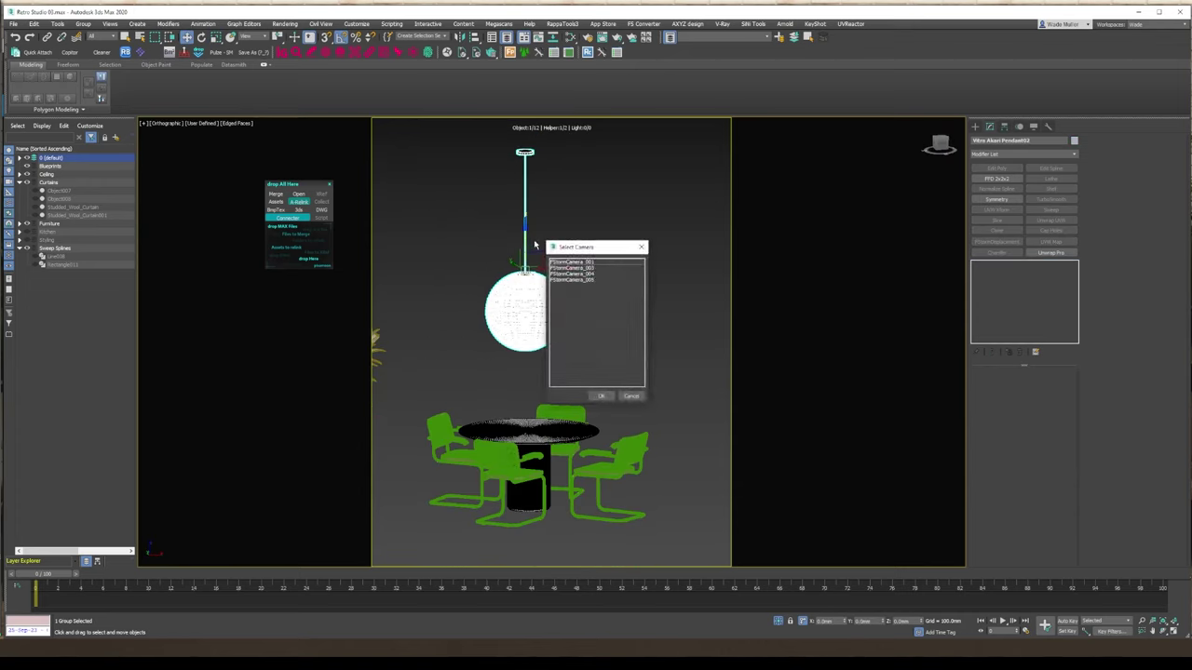
double_click(585, 258)
click(778, 622)
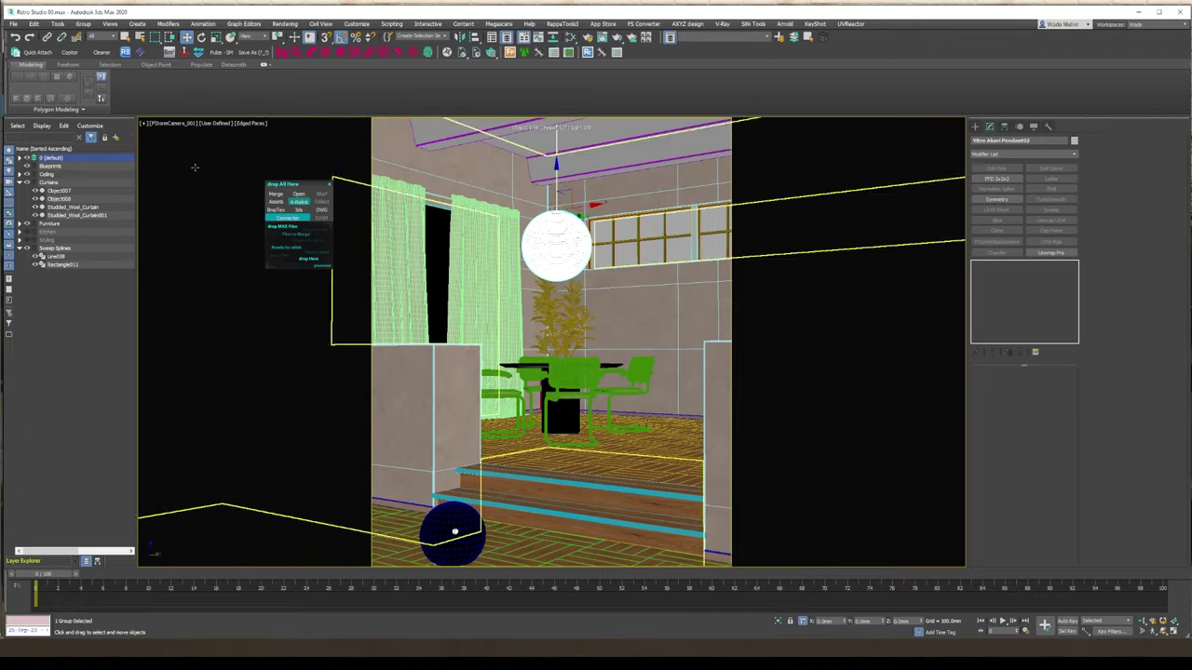
click(27, 232)
click(27, 240)
Nudge the pendant into place above the dining table, checking it in perspective and from above.
key(p)
mouse_move(557, 189)
alt+middle_down()
mouse_move(521, 200)
mouse_move(549, 177)
alt+middle_up()
scroll(559, 200, down, 3)
scroll(559, 186, up, 3)
scroll(568, 149, up, 4)
middle_drag(587, 140, 577, 267)
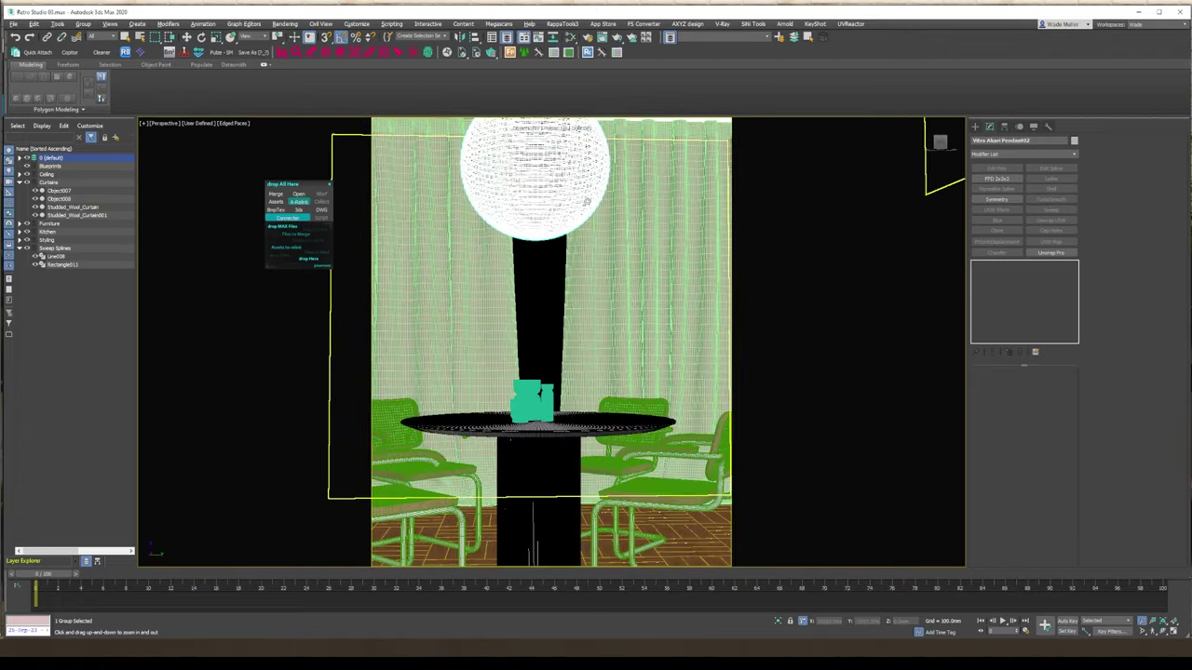
key(t)
drag(543, 304, 543, 302)
alt+middle_drag(542, 302, 456, 233)
Ungroup the pendant and move its ceiling canopy element sideways, away from above the globe.
click(84, 24)
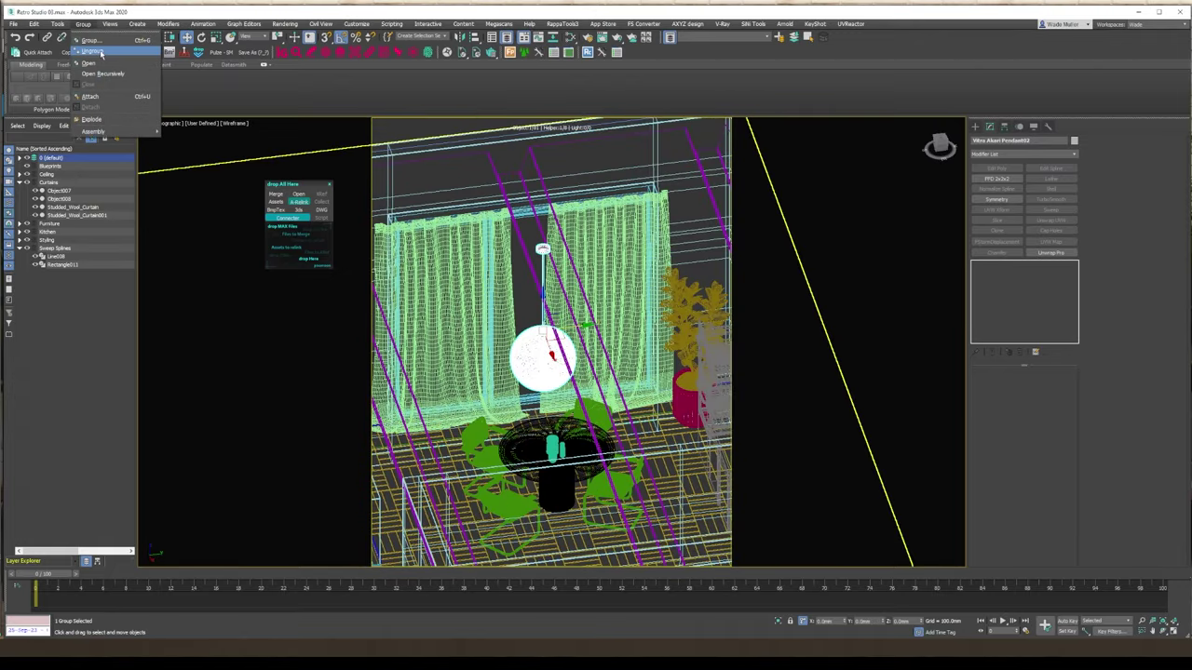
click(94, 51)
scroll(540, 246, up, 3)
click(996, 273)
click(1043, 383)
click(540, 246)
key(f)
key(z)
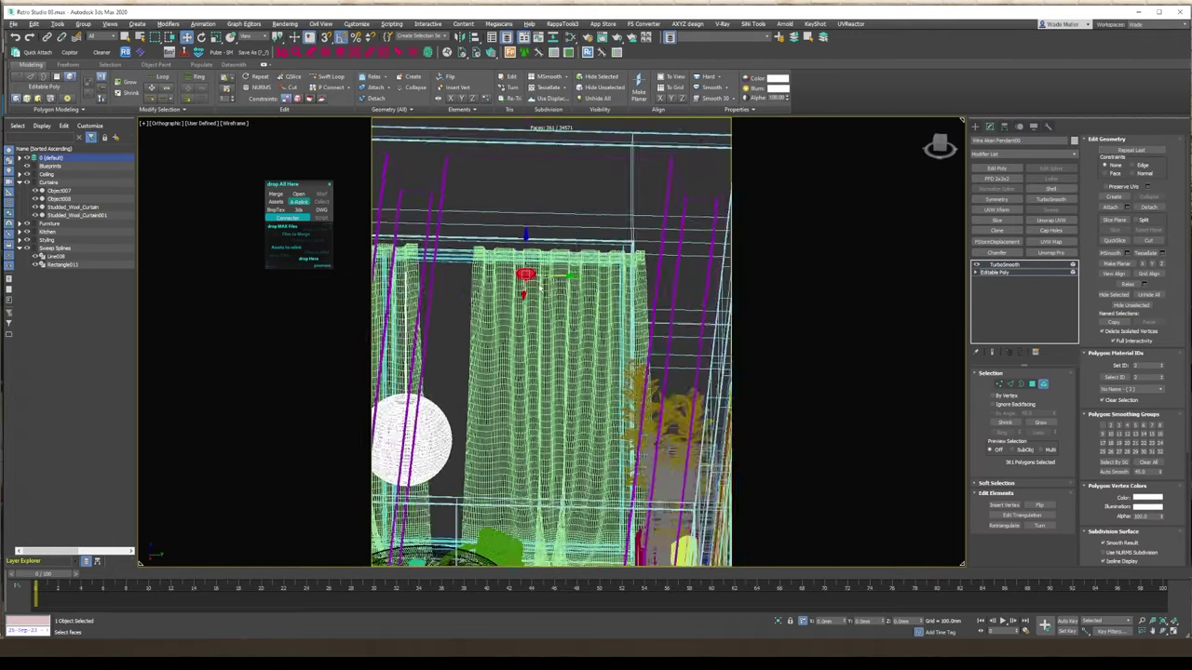
Select the polygons of the pendant's straight cord and detach them as a separate object set aside.
key(l)
scroll(548, 194, down, 6)
middle_drag(538, 252, 494, 170)
click(644, 291)
click(658, 312)
scroll(657, 348, up, 8)
key(4)
drag(691, 348, 564, 367)
scroll(561, 366, down, 7)
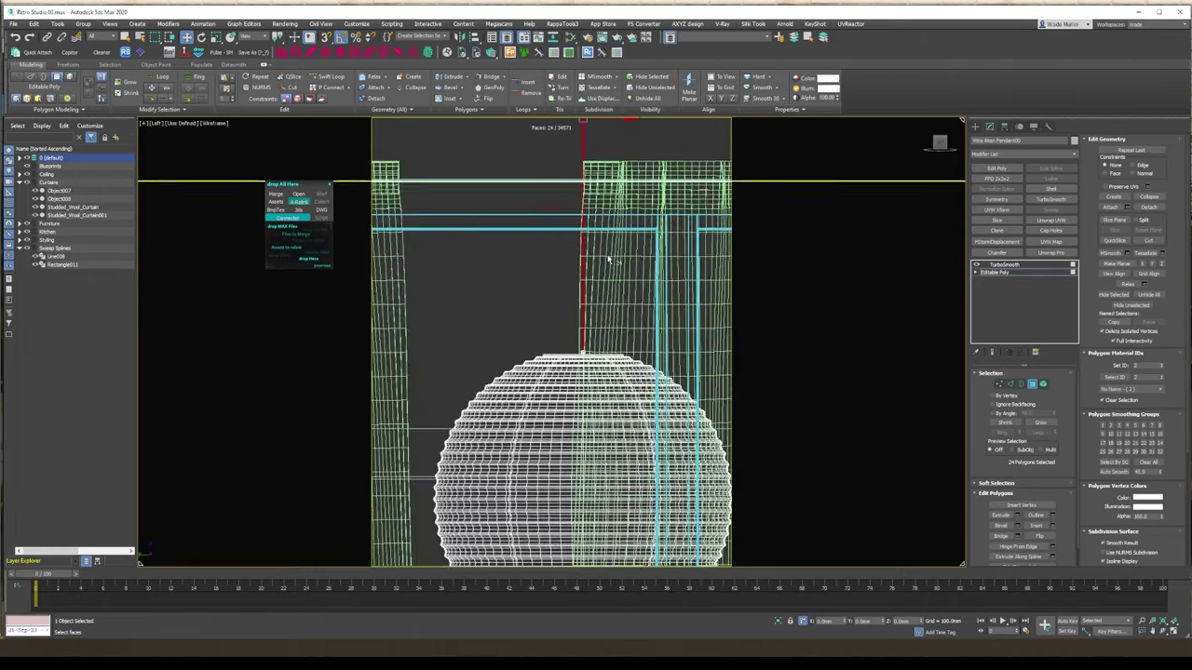
click(572, 251)
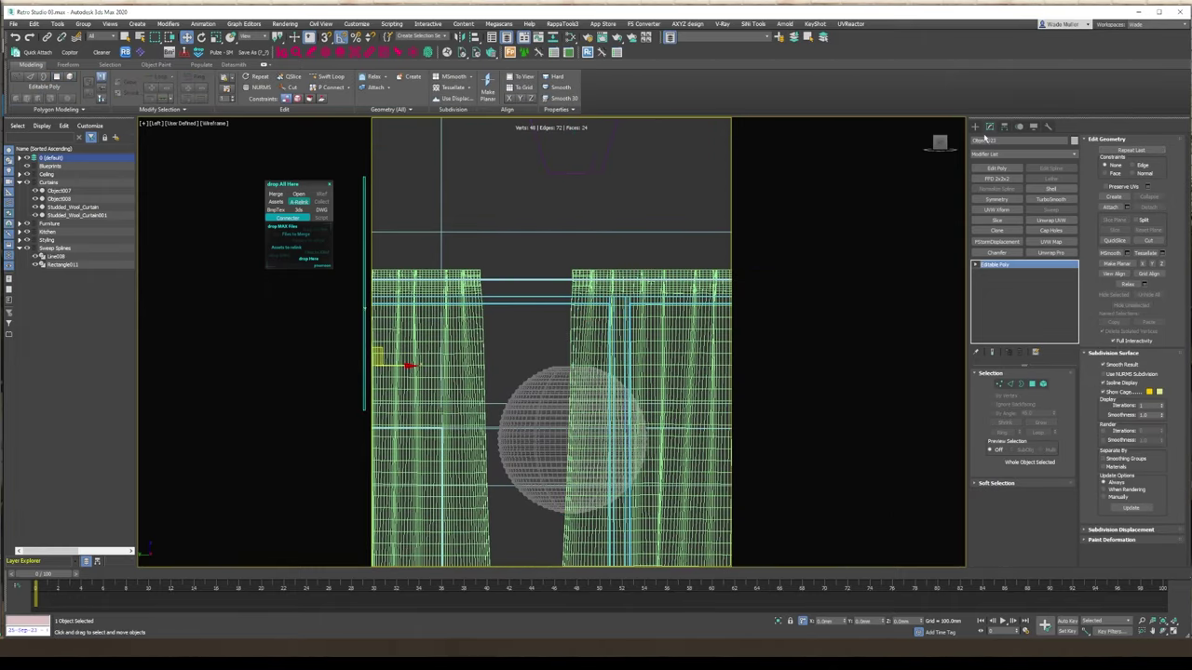
Draw a cord line from the top of the globe up to the ceiling beam and draping across to the canopy.
click(975, 127)
click(985, 139)
click(1005, 190)
scroll(615, 387, down, 5)
click(593, 377)
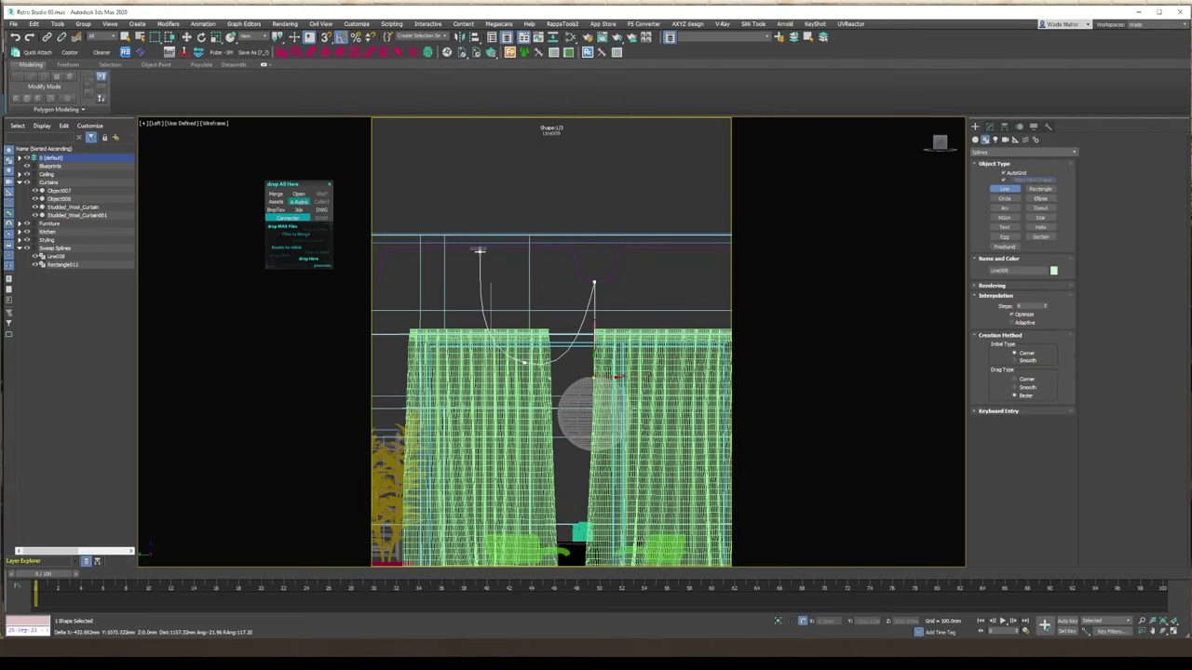
Adjust the cord line's upper bend vertex so it sits just beneath the ceiling beam.
click(990, 127)
key(1)
click(595, 282)
scroll(596, 283, up, 10)
right_click(551, 299)
click(542, 253)
scroll(543, 252, down, 10)
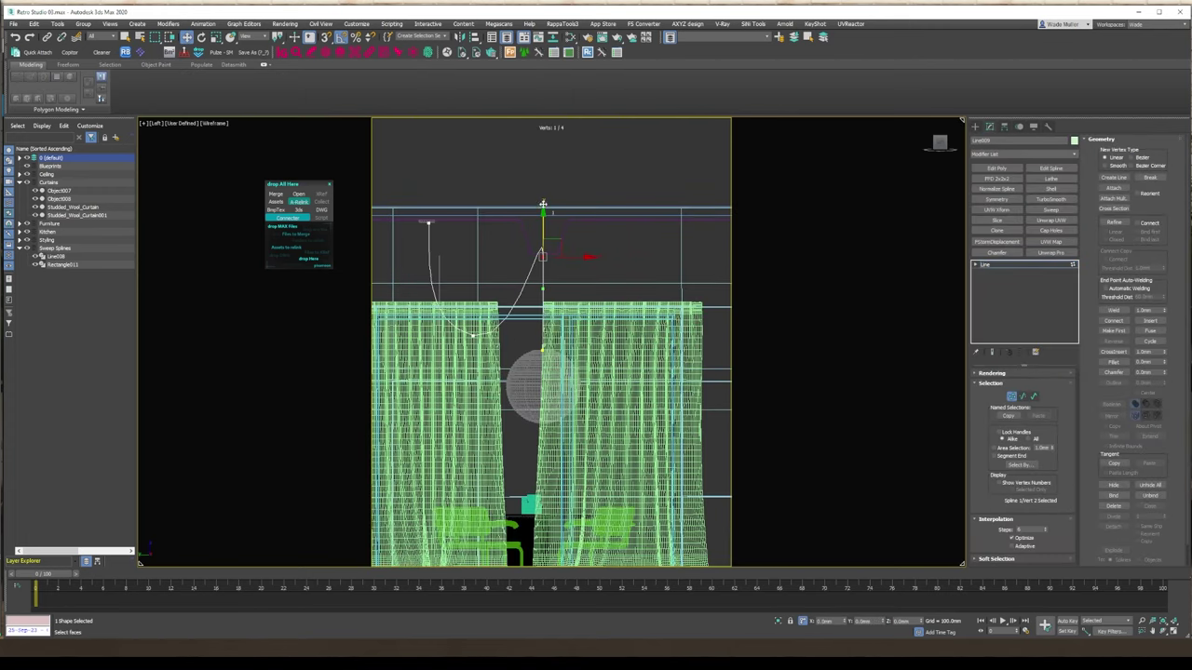
key(alt+q)
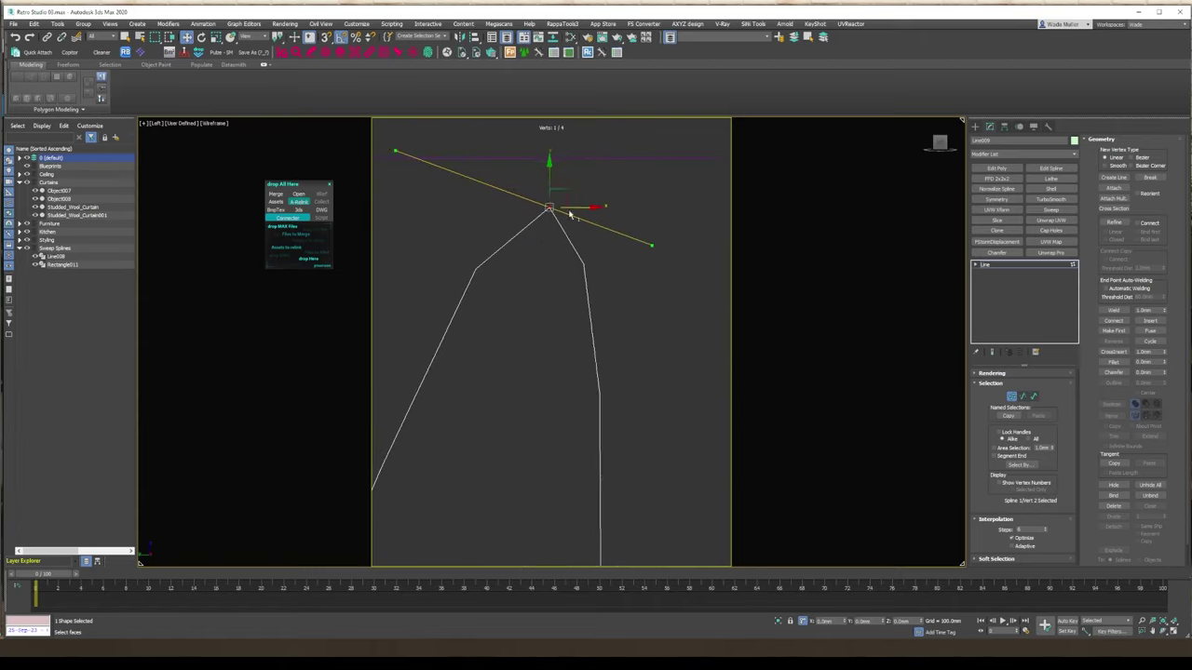
Move the cord line's end vertex sideways to meet the underside of the ceiling canopy.
scroll(594, 194, down, 8)
scroll(564, 221, up, 6)
click(564, 221)
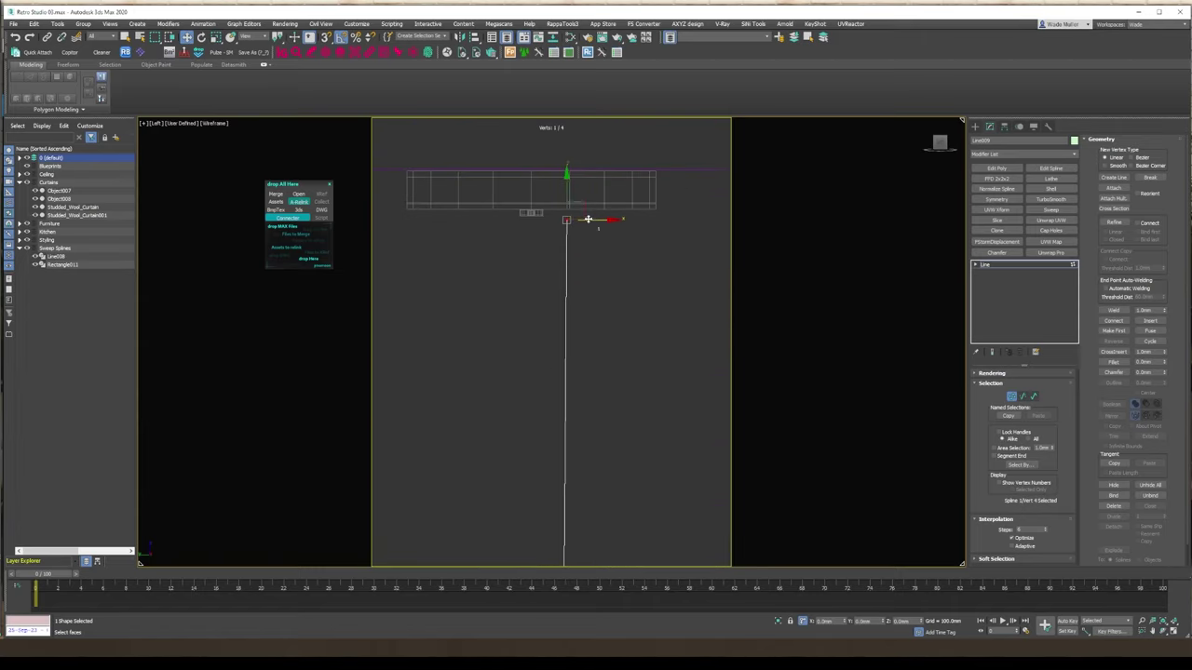
drag(588, 219, 554, 218)
Straighten the cord's vertical drop above the globe, and raise and level the lowest vertex of its drape.
middle_drag(551, 372, 548, 207)
scroll(548, 208, down, 4)
click(559, 361)
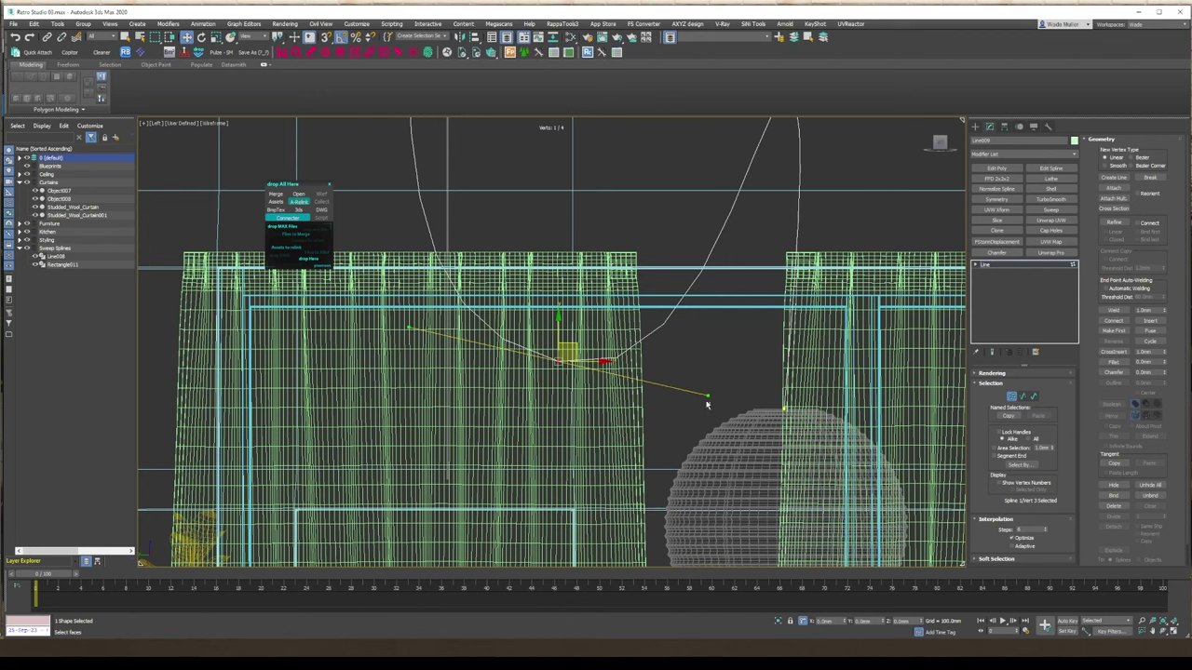
scroll(422, 325, down, 2)
click(681, 164)
click(678, 385)
middle_drag(747, 162, 747, 192)
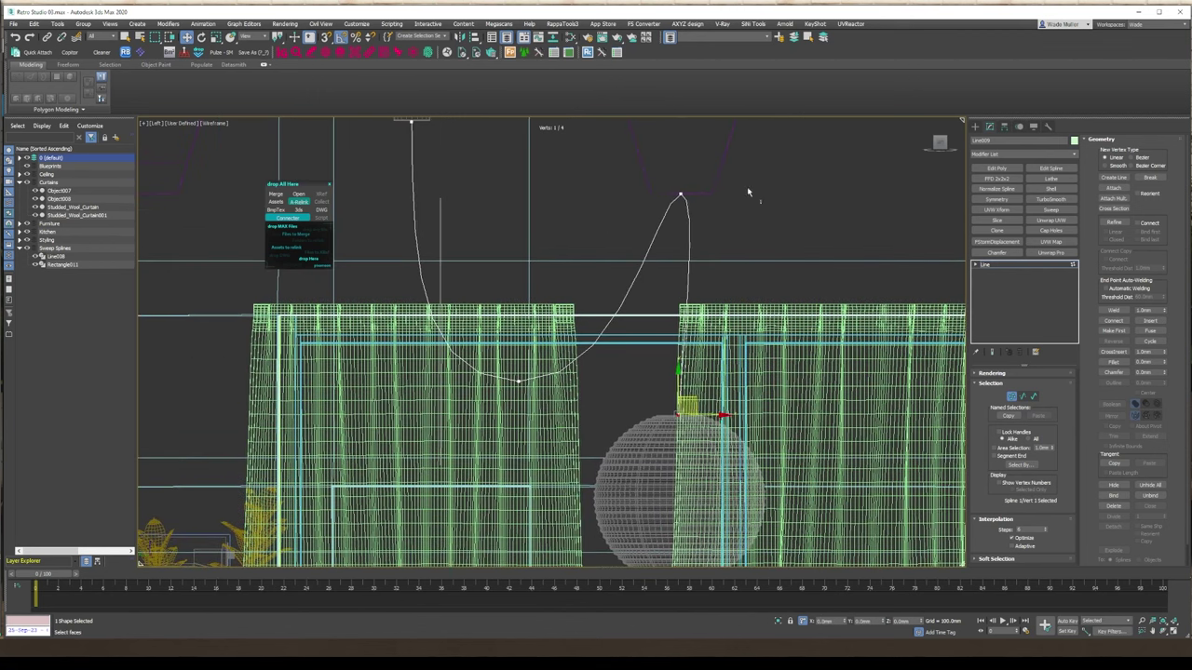
scroll(689, 199, up, 4)
scroll(689, 191, down, 4)
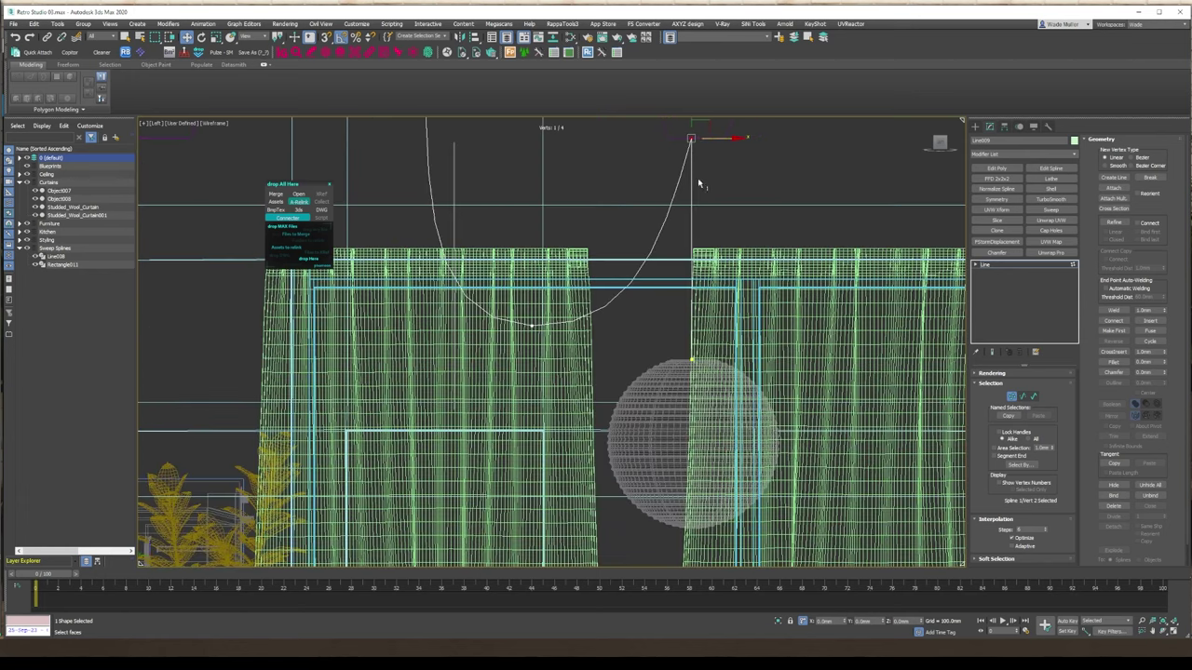
scroll(697, 181, up, 2)
click(552, 428)
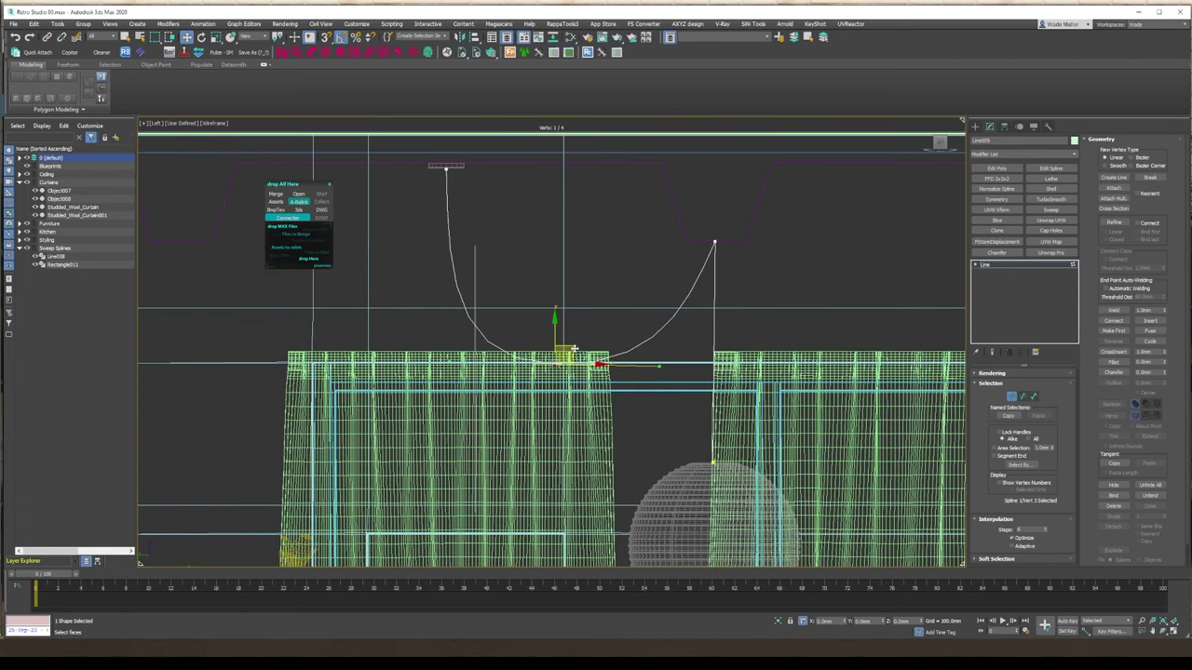
Round the cord's bend at the beam by turning its single vertex into two closely spaced ones.
click(714, 242)
scroll(709, 243, up, 5)
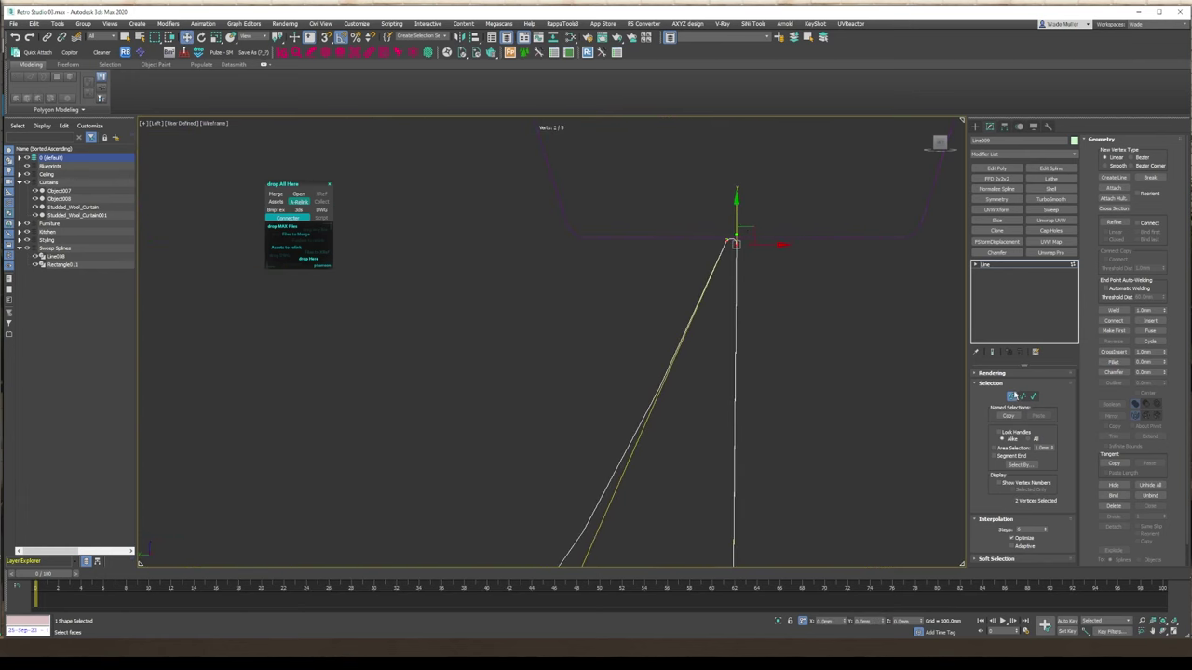
click(1013, 395)
Give the cord line 32 interpolation steps and a renderable radial thickness of 3 mm, enabled in renderer and viewport.
click(1015, 381)
click(1015, 374)
drag(1135, 286, 1098, 281)
text(32)
key(Return)
scroll(592, 426, down, 6)
middle_drag(466, 465, 772, 475)
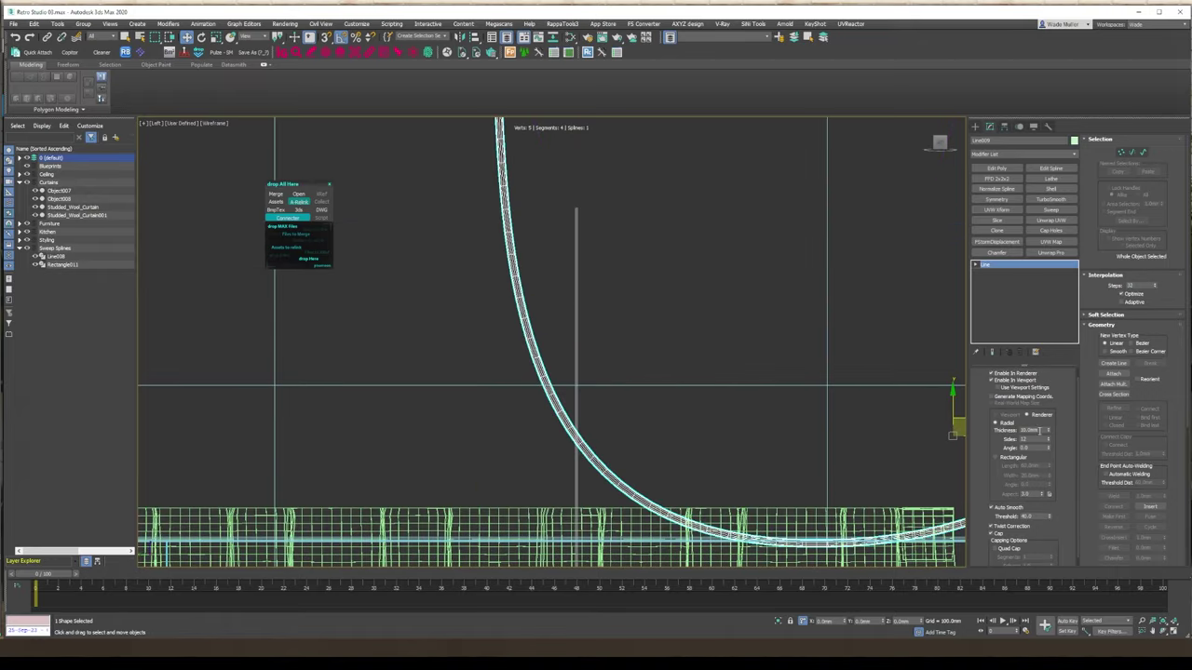
drag(1037, 430, 985, 426)
text(3)
alt+middle_drag(595, 465, 503, 396)
scroll(504, 396, down, 3)
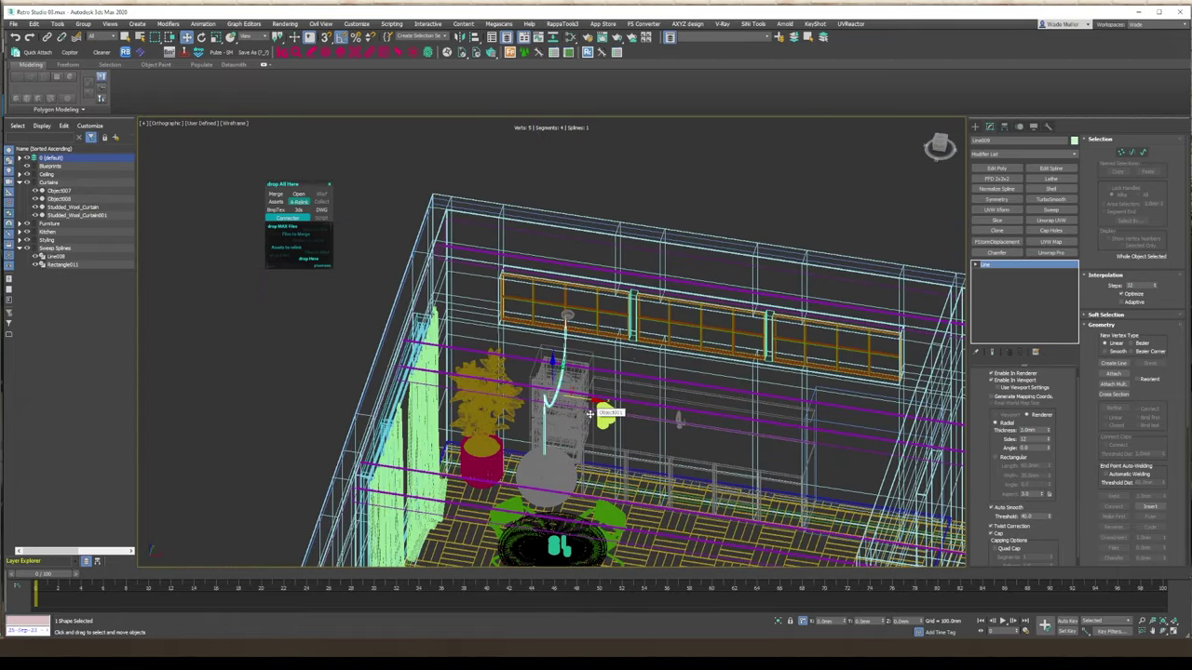
Rotate the cord line in plan about its end at the globe's centre, swinging it towards the rear left chair.
key(t)
key(1)
middle_drag(589, 414, 635, 460)
click(638, 206)
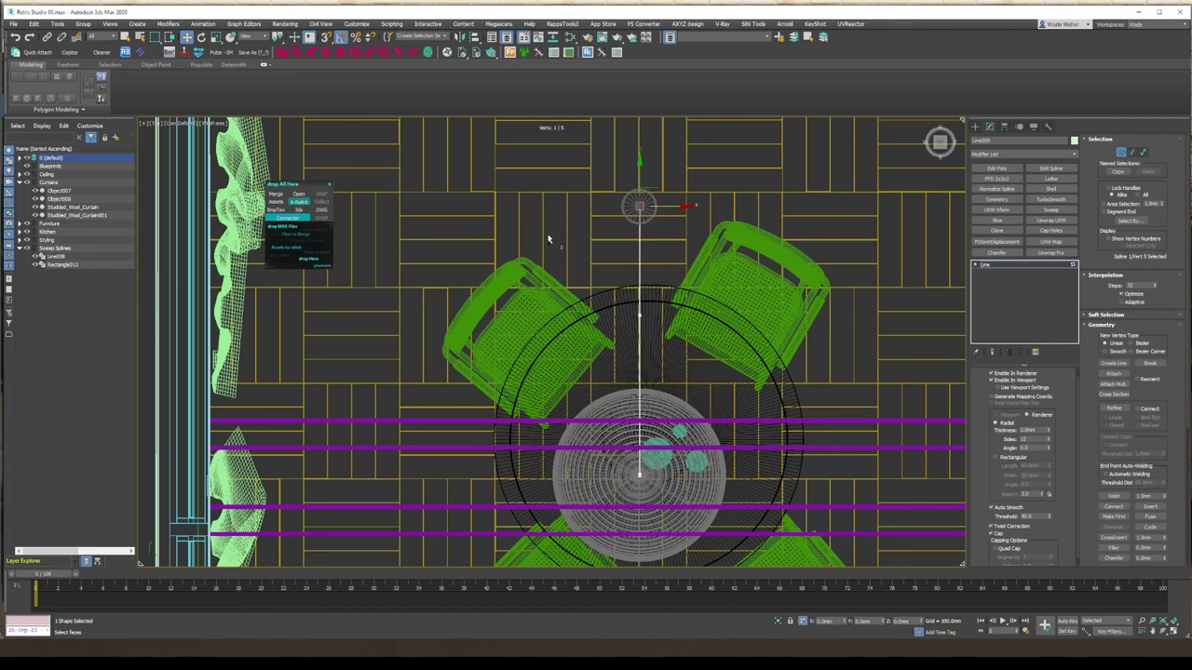
click(990, 125)
click(1022, 189)
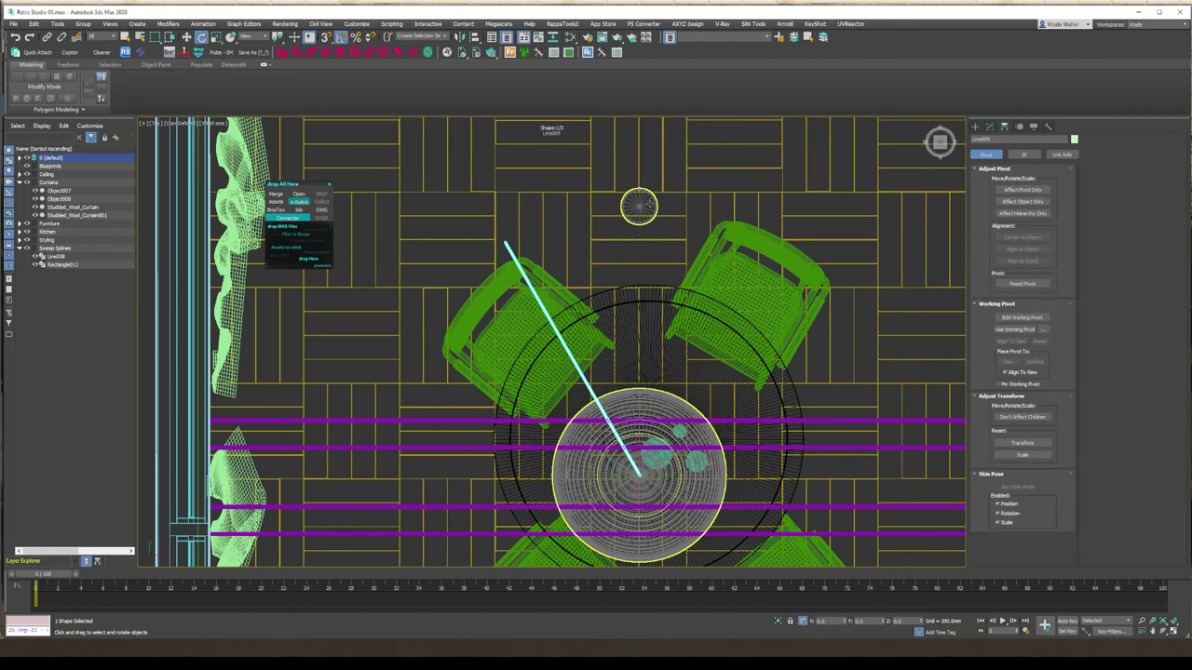
Select the ceiling canopy element of the pendant mesh and move it sideways in plan to the rotated cord's end.
click(659, 424)
click(989, 126)
click(994, 273)
key(5)
click(652, 209)
key(5)
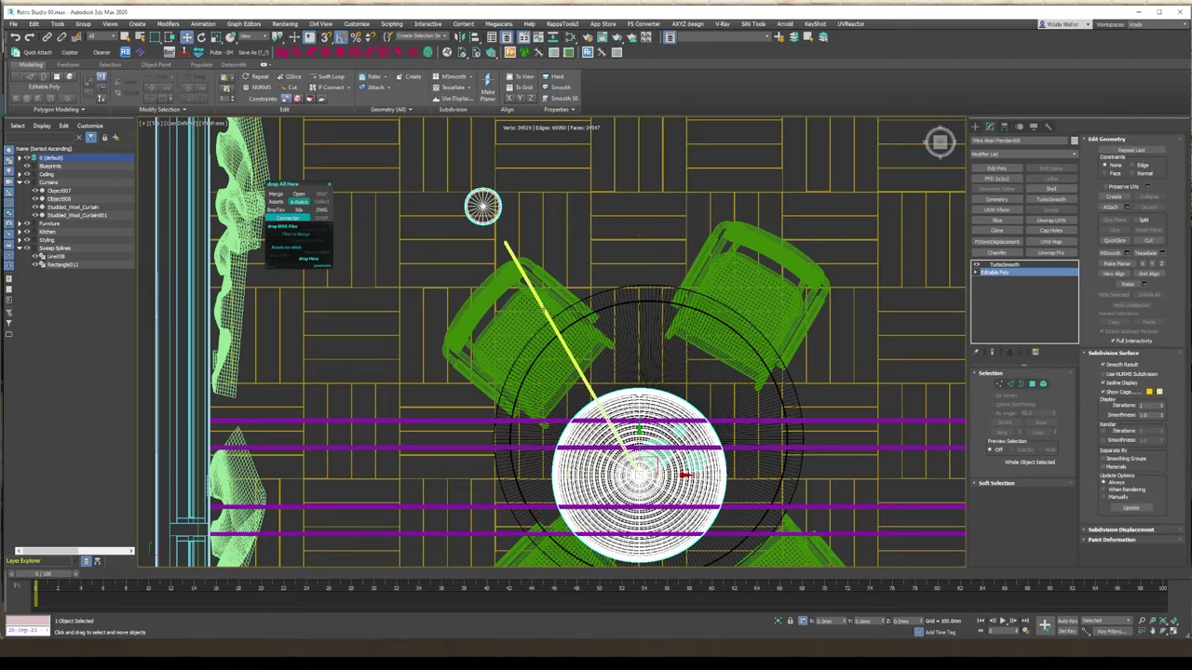
Move the cord line's end vertex to the canopy's centre in plan, and return to the shaded camera view.
click(514, 260)
key(1)
middle_drag(506, 244, 521, 329)
click(521, 328)
drag(530, 320, 508, 284)
scroll(501, 296, up, 8)
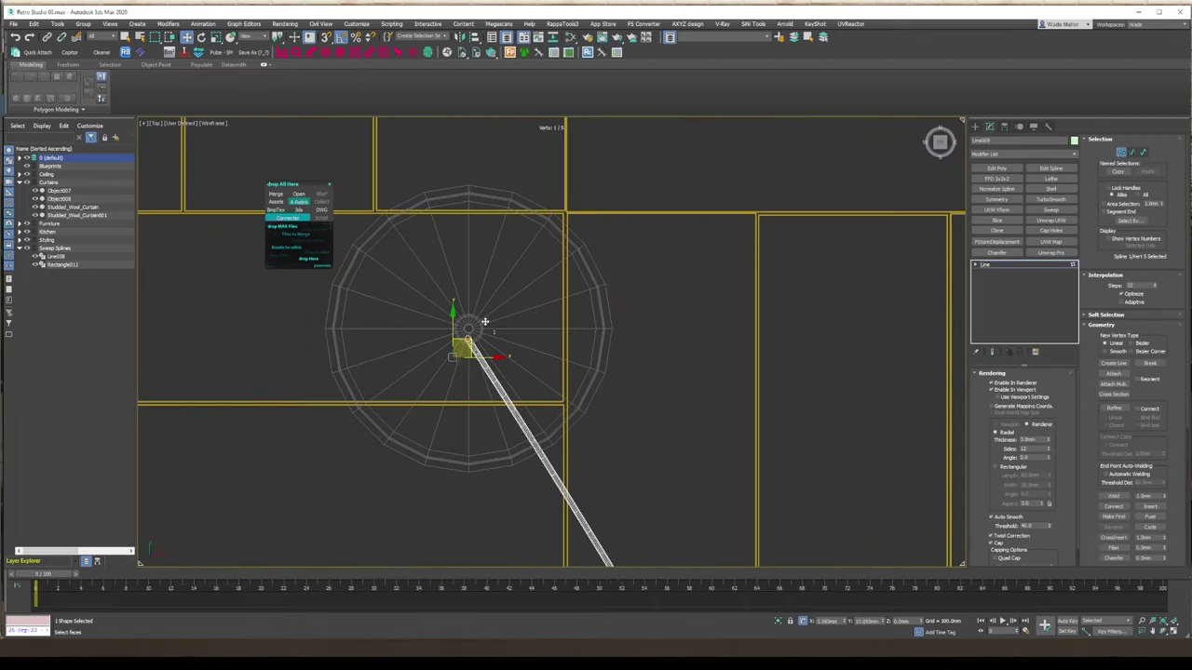
key(p)
alt+middle_drag(485, 322, 569, 388)
key(1)
click(891, 186)
key(c)
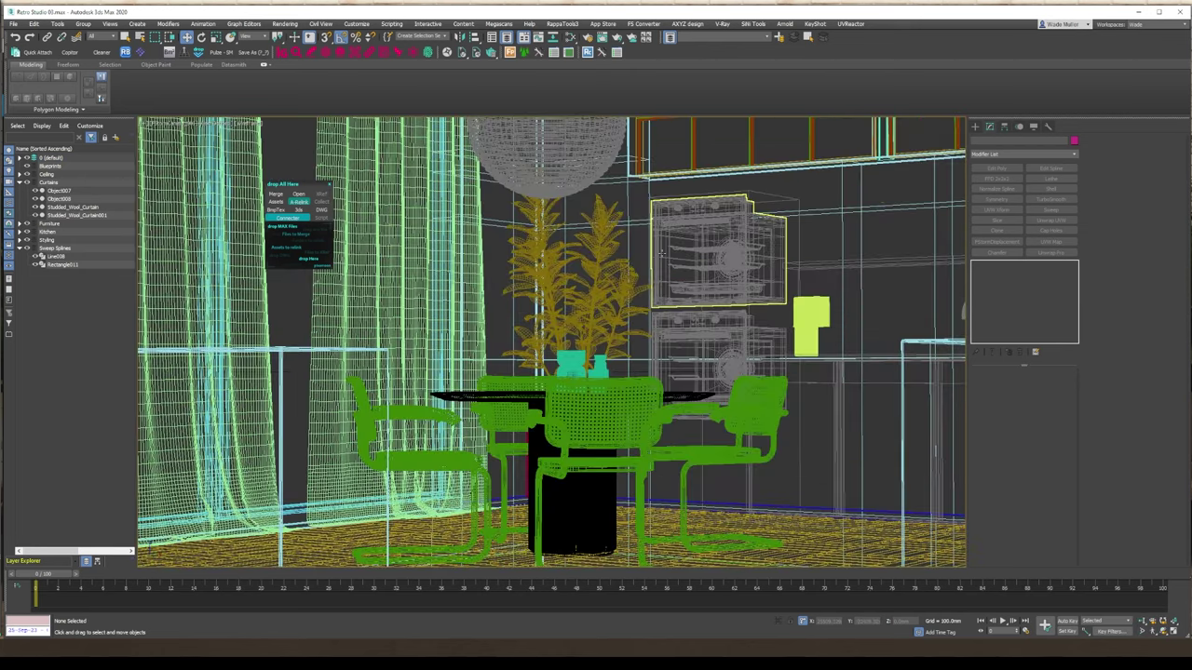
key(shift+f)
key(F3)
Detach the canopy from the pendant mesh and paste a copy of the globe's TurboSmooth modifier onto it.
click(548, 166)
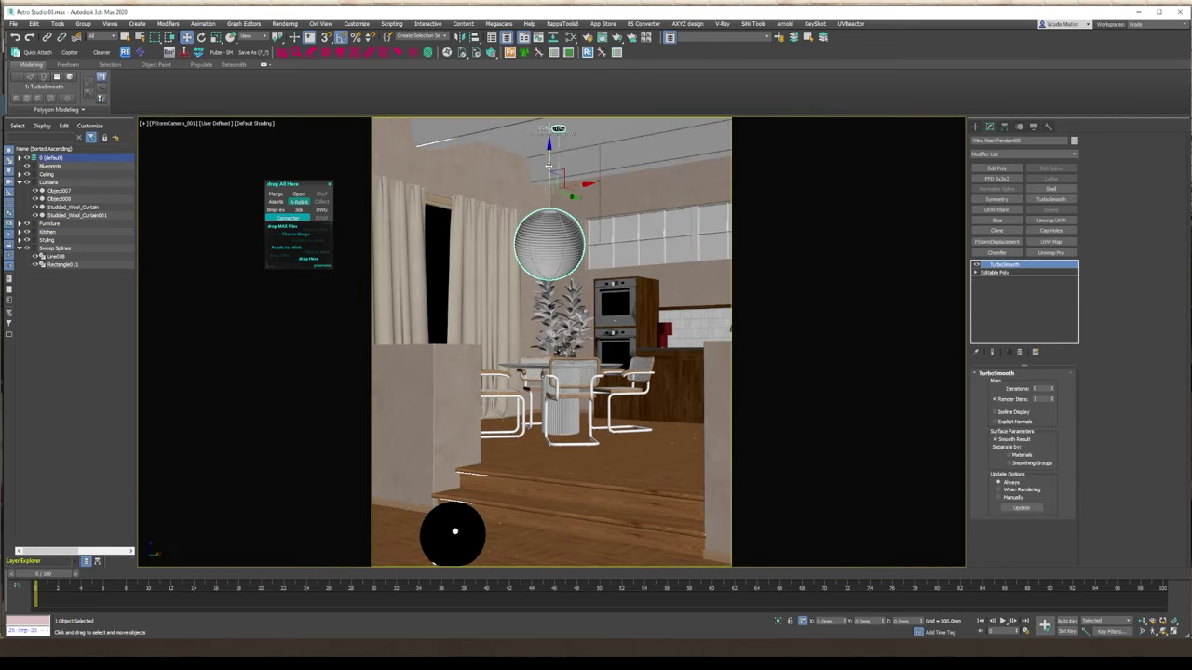
key(4)
key(Return)
right_click(997, 264)
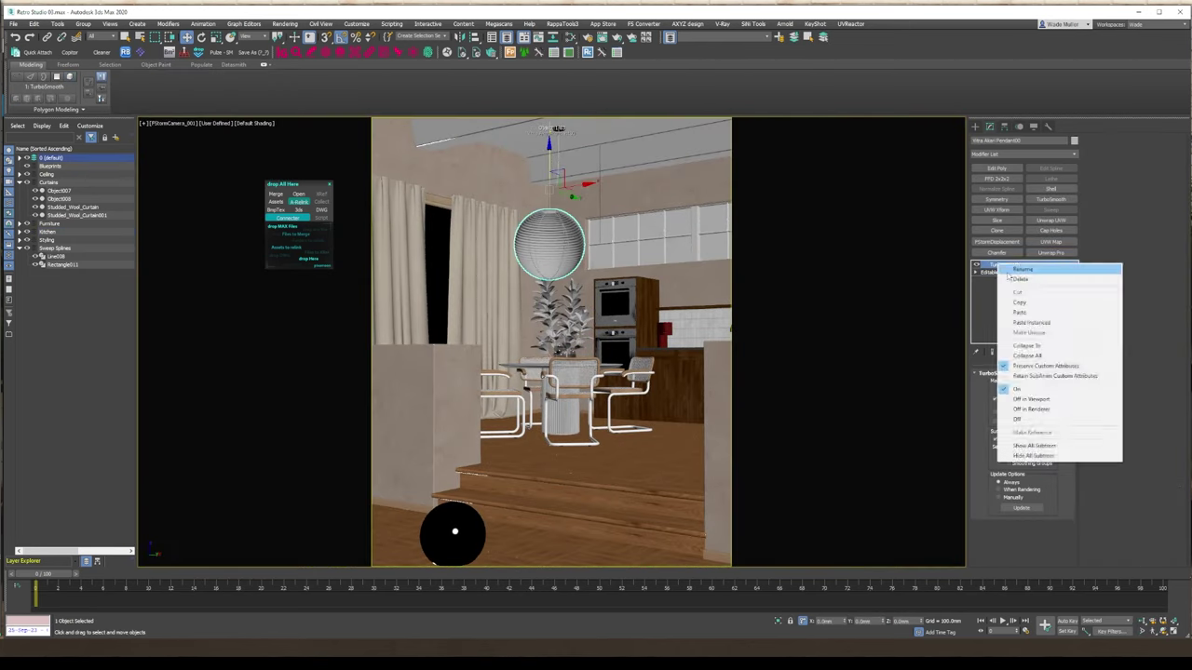
click(1020, 303)
click(558, 130)
right_click(997, 264)
click(1020, 314)
Raise the pendant globe slightly beneath the cord.
click(556, 176)
drag(546, 162, 547, 159)
click(643, 222)
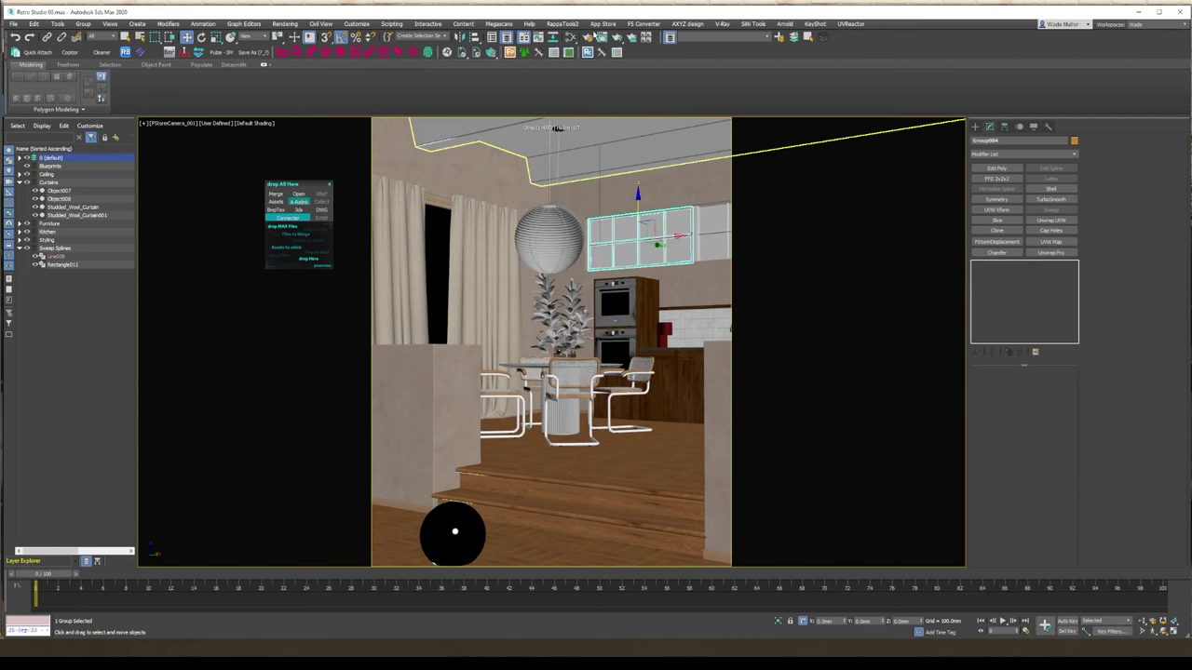
Open the render setup and the material editor, and isolate the thin vertical rod beside the globe.
click(587, 37)
click(551, 224)
ctrl+click(559, 130)
click(794, 254)
click(792, 264)
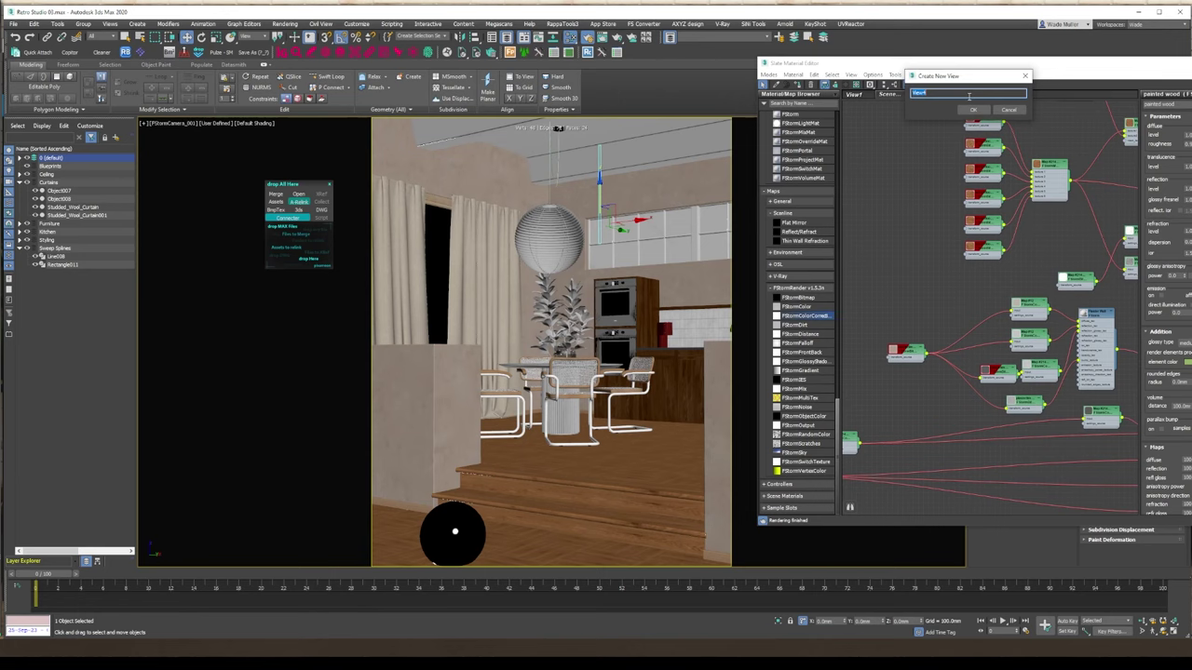
key(alt+q)
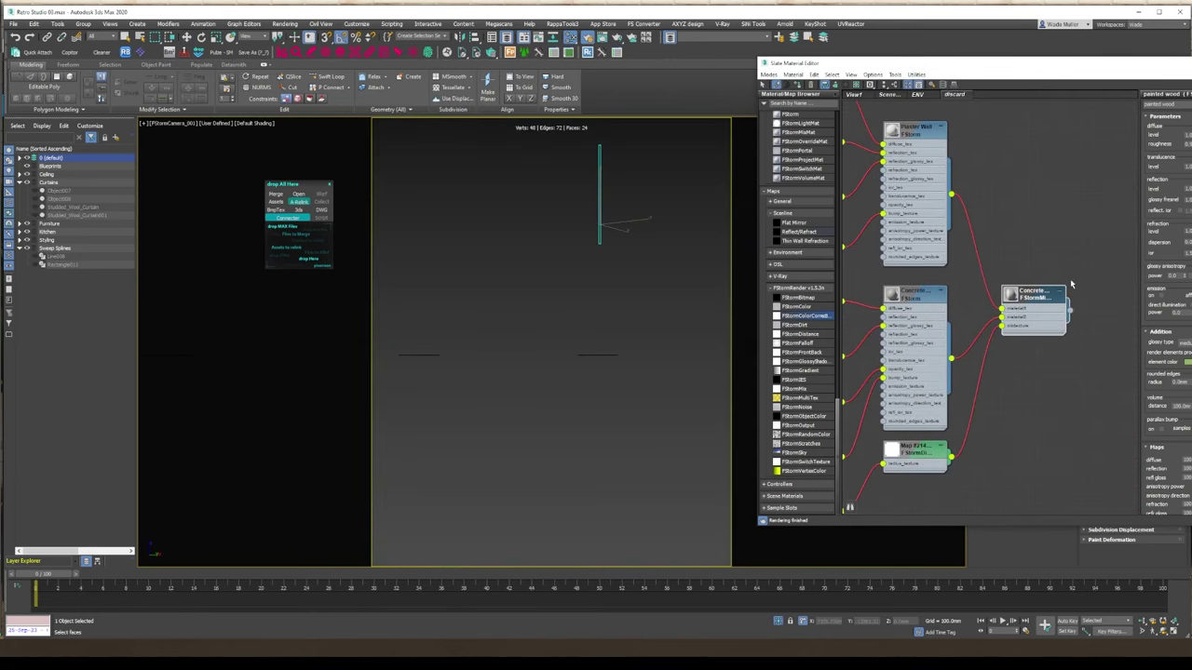
Clear the old nodes from the discard material view and pick the isolated rod's material into it.
scroll(1070, 281, down, 5)
drag(1052, 356, 928, 200)
key(Delete)
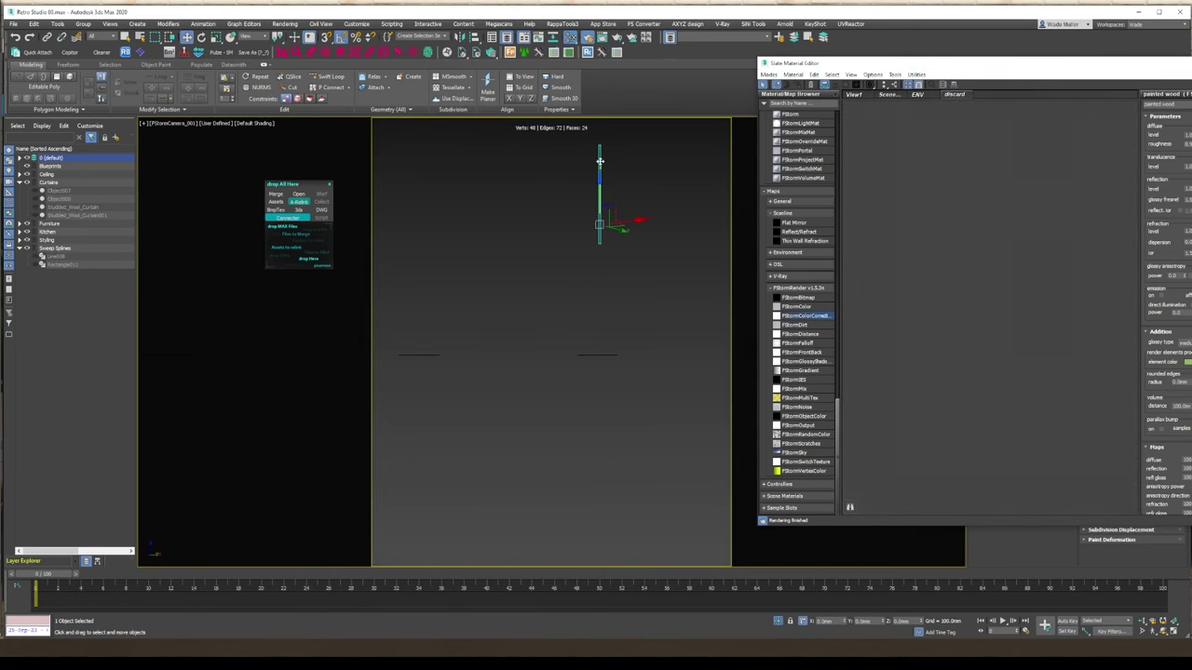
click(617, 258)
click(776, 84)
click(607, 223)
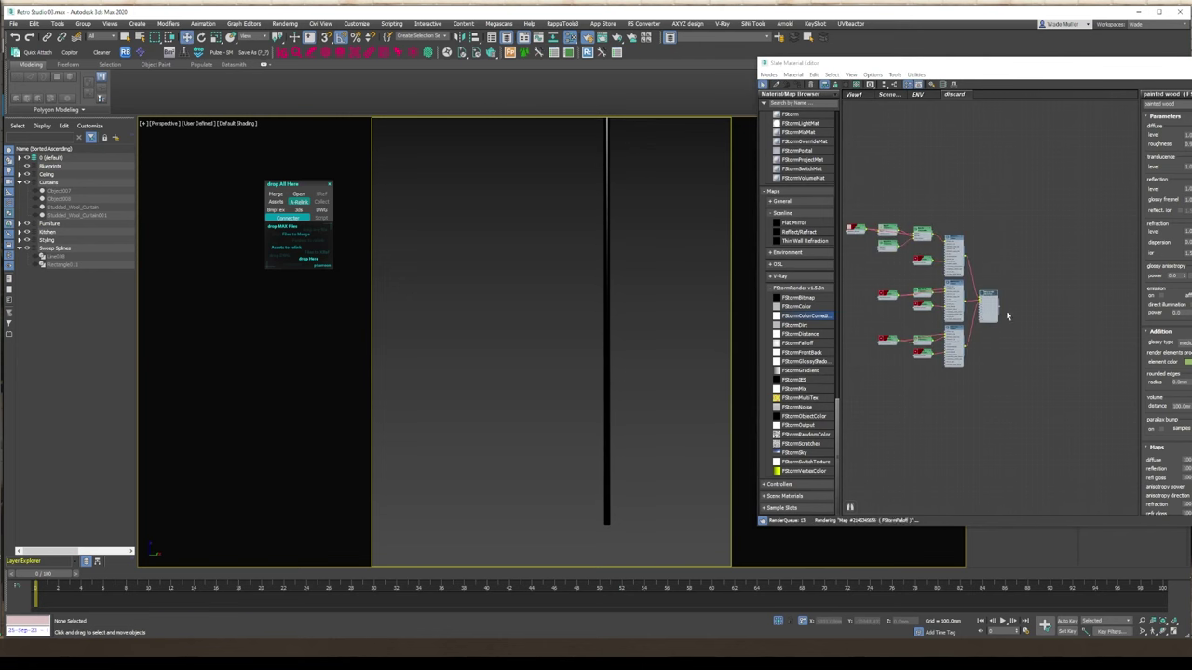
Remove the spare rod, end the isolation and apply the picked material to the new cord line.
click(607, 242)
key(alt+q)
scroll(551, 316, down, 5)
click(477, 254)
scroll(1005, 303, up, 2)
double_click(947, 261)
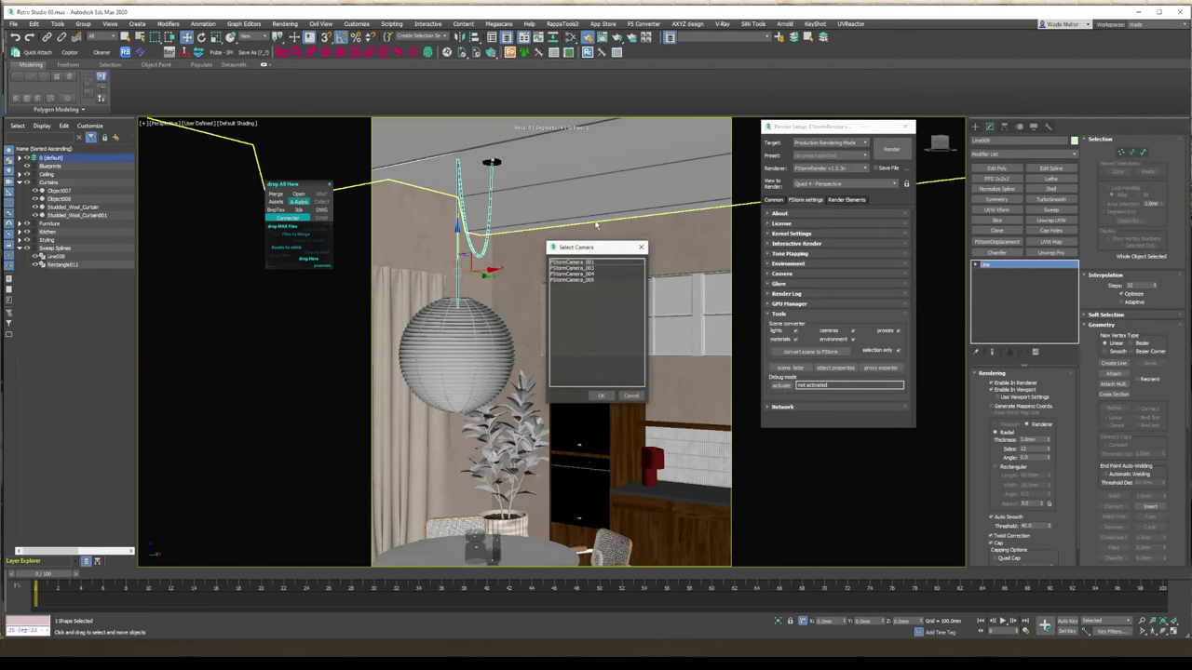
Switch to FStormCamera_001, run the interactive render and place its window beside the camera view.
click(619, 244)
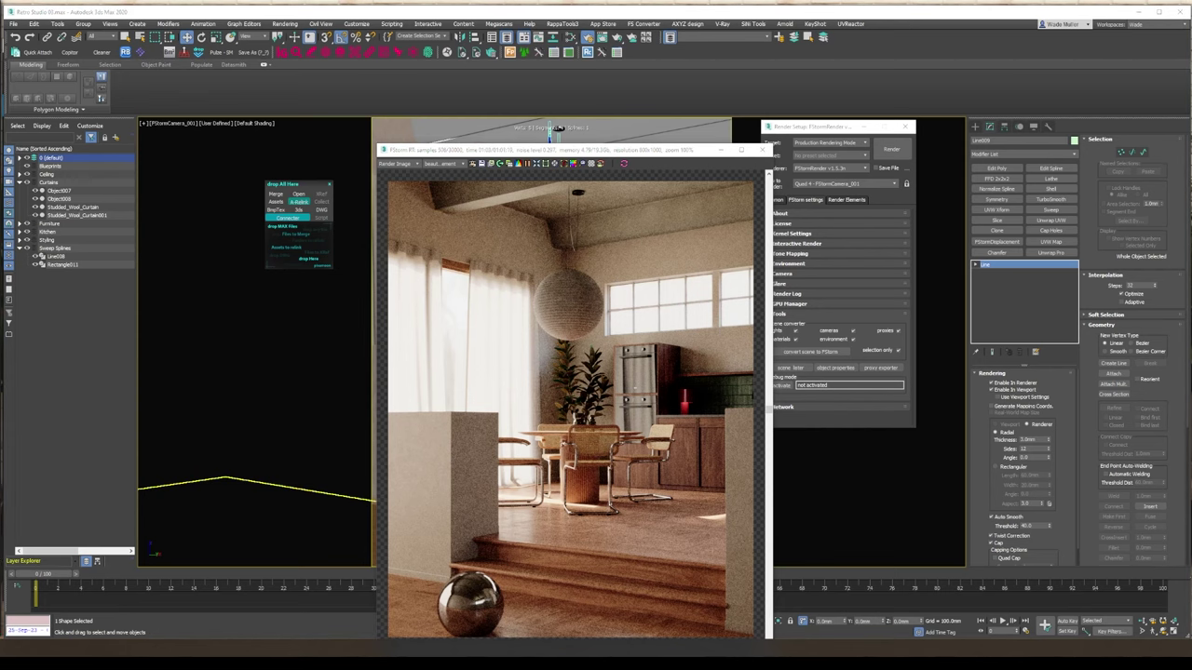
drag(682, 150, 271, 80)
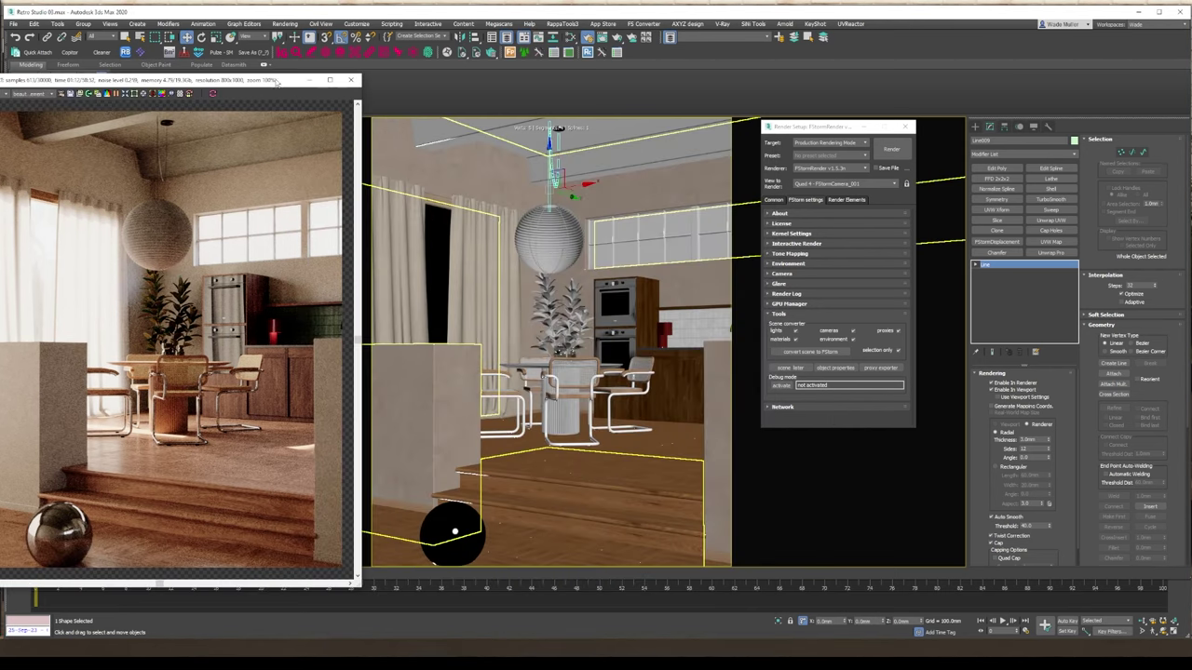
Create a spherical FStorm light about 398 mm in size beneath the pendant globe.
click(549, 240)
click(974, 127)
click(995, 139)
click(1024, 150)
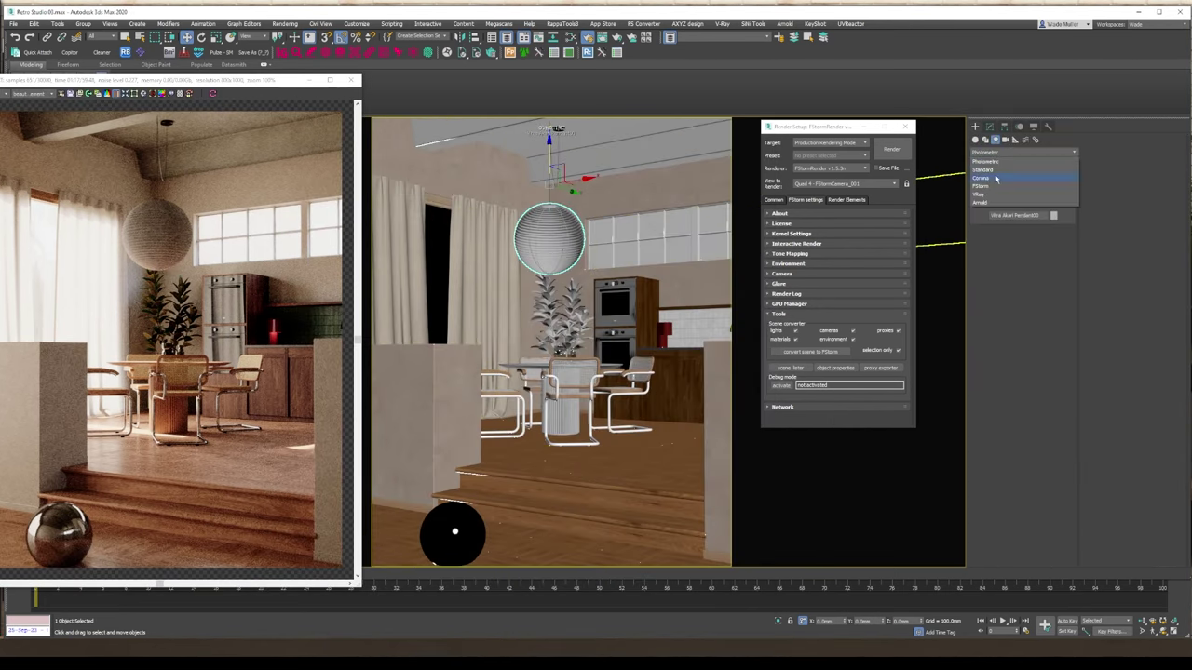
click(1014, 166)
click(1005, 181)
click(587, 464)
key(w)
click(549, 244)
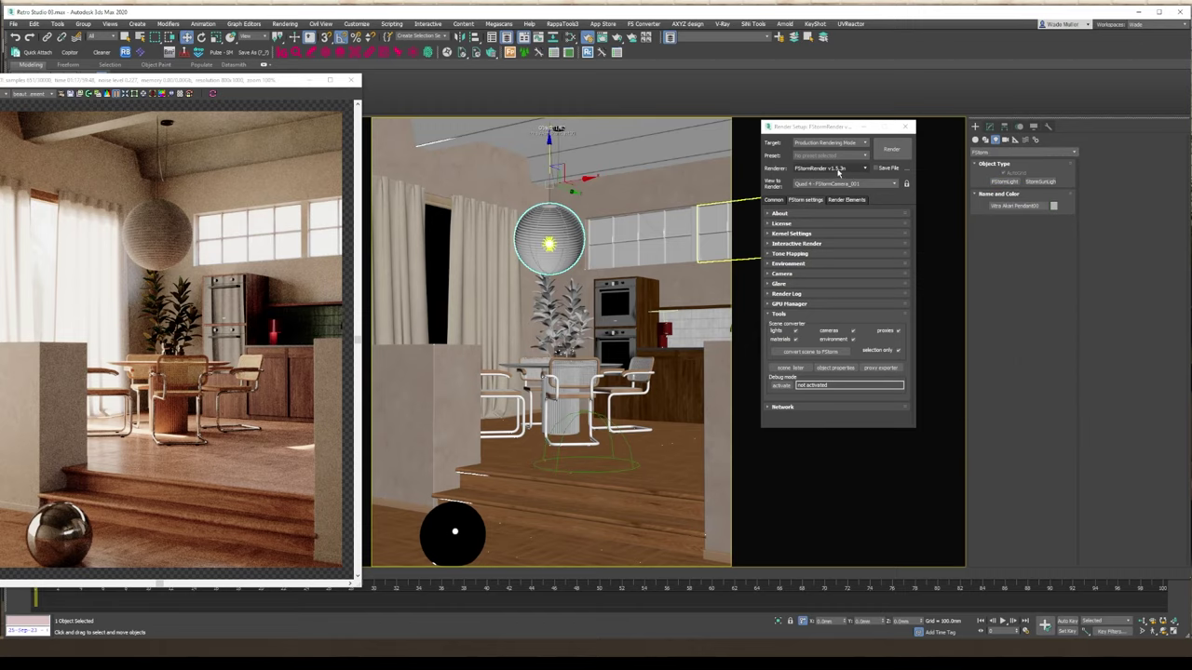
Isolate the new FStorm light together with the existing star-shaped light inside the pendant globe.
key(alt+q)
click(626, 251)
key(F3)
key(alt+q)
click(550, 243)
key(p)
scroll(551, 240, up, 10)
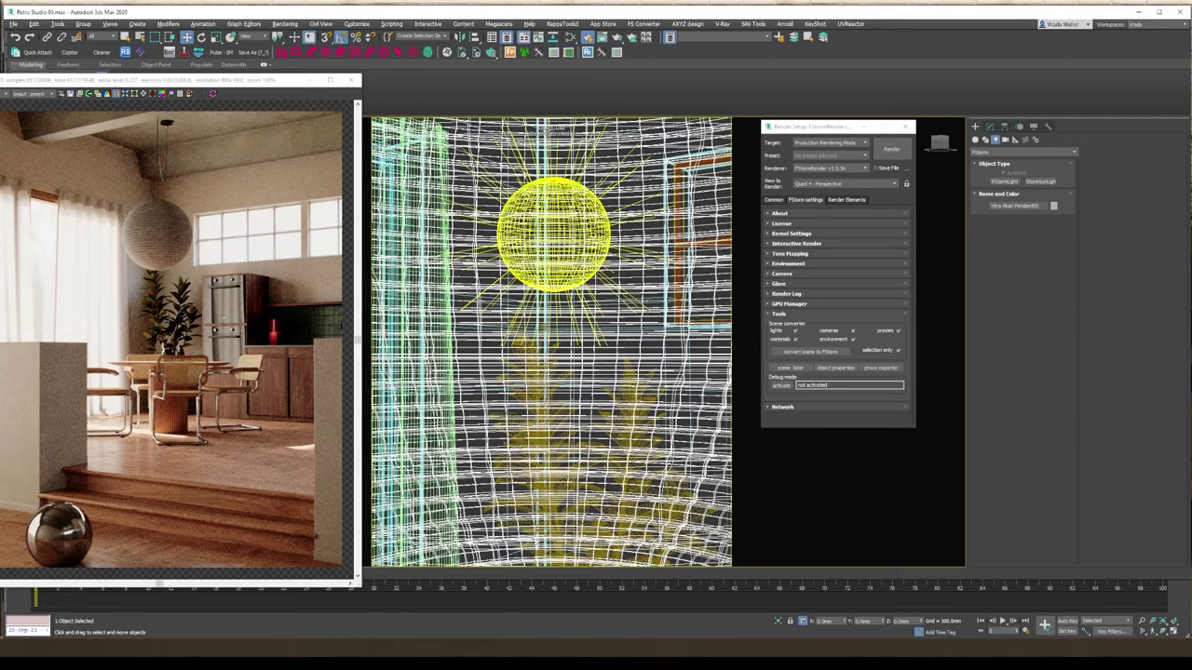
click(553, 239)
click(989, 127)
scroll(621, 299, down, 8)
scroll(615, 294, down, 6)
ctrl+click(587, 444)
key(alt+q)
click(556, 421)
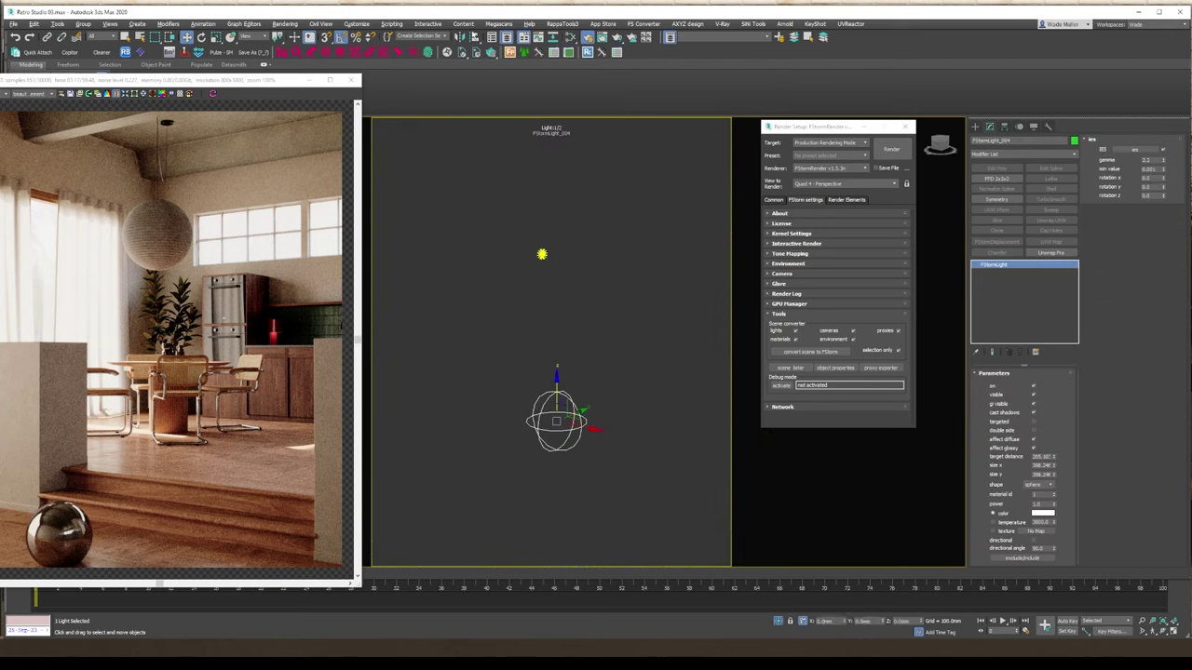
Align the FStorm light to the centre of the star-shaped light and reduce its X size to about 55 mm.
key(alt+a)
click(542, 254)
click(601, 401)
click(571, 271)
click(562, 252)
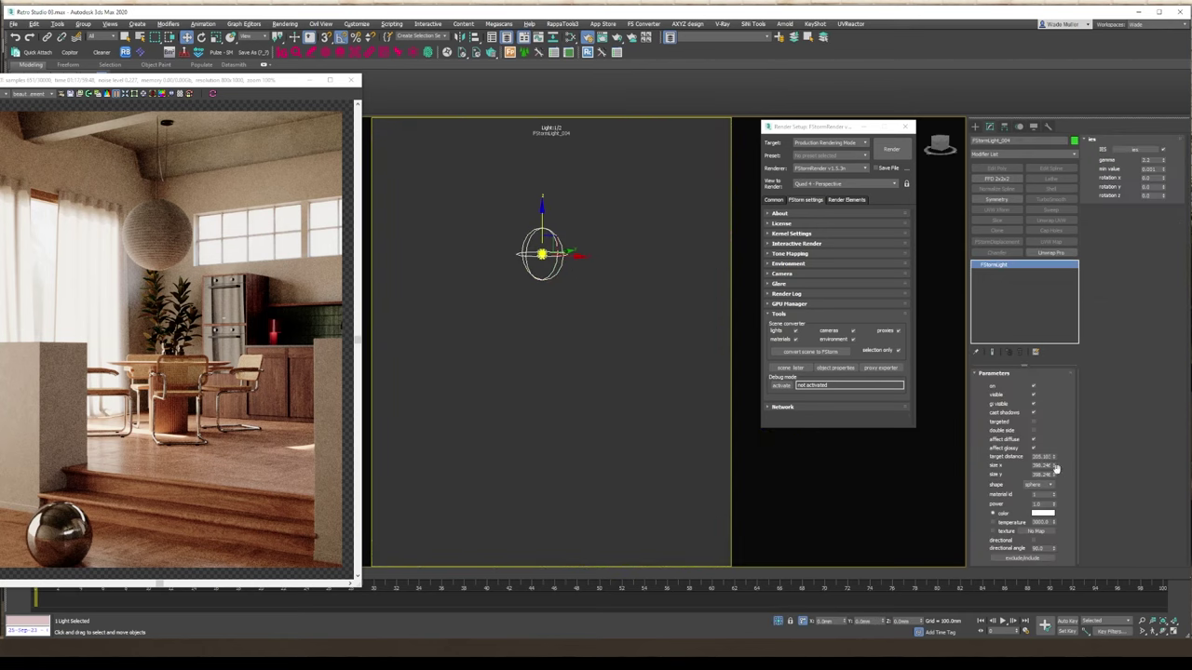
drag(1055, 467, 1056, 480)
Delete the star-shaped light, end the isolation and return to the FStormCamera_001 view.
scroll(540, 251, up, 10)
click(642, 303)
click(571, 276)
key(Delete)
click(573, 287)
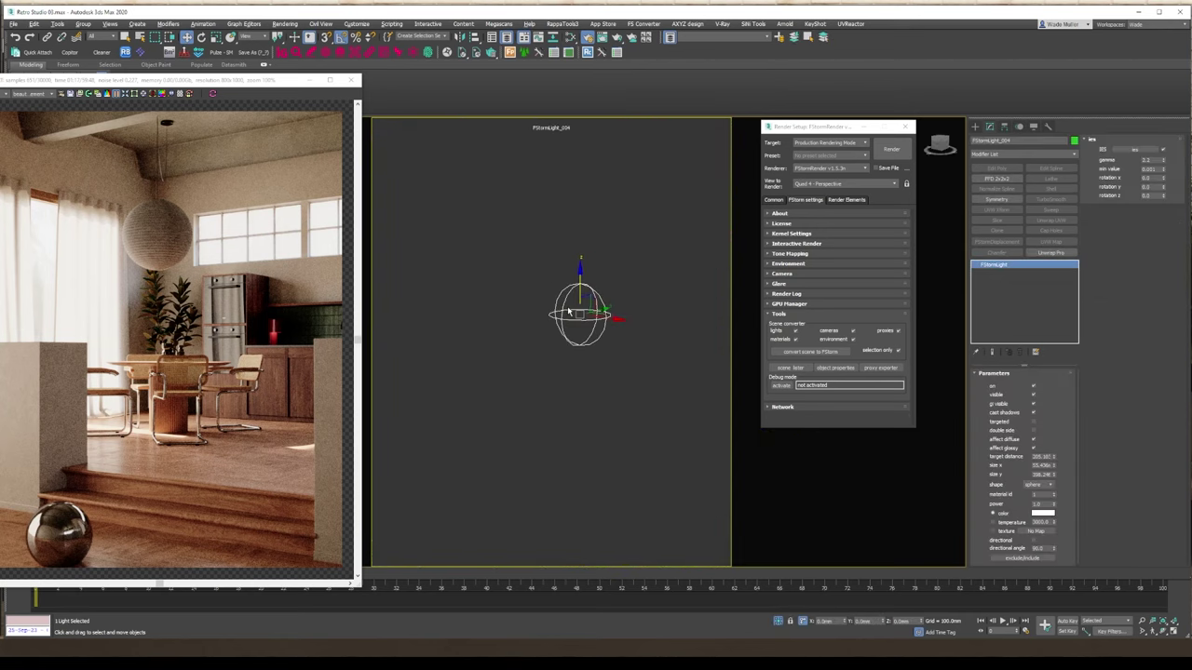
key(c)
double_click(579, 263)
key(alt+q)
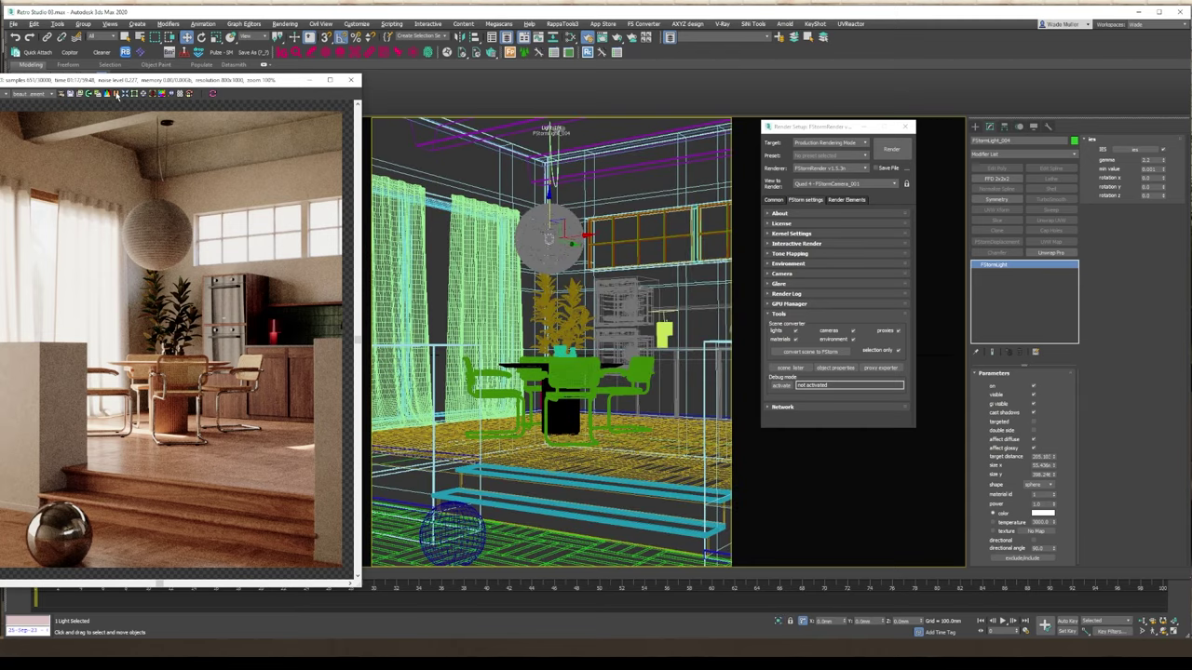
Resume the interactive render and limit it to a region around the pendant globe.
click(116, 94)
click(134, 94)
drag(123, 177, 210, 288)
Switch the FStorm light's colour to temperature and set its power to 10.
click(1018, 523)
double_click(1038, 505)
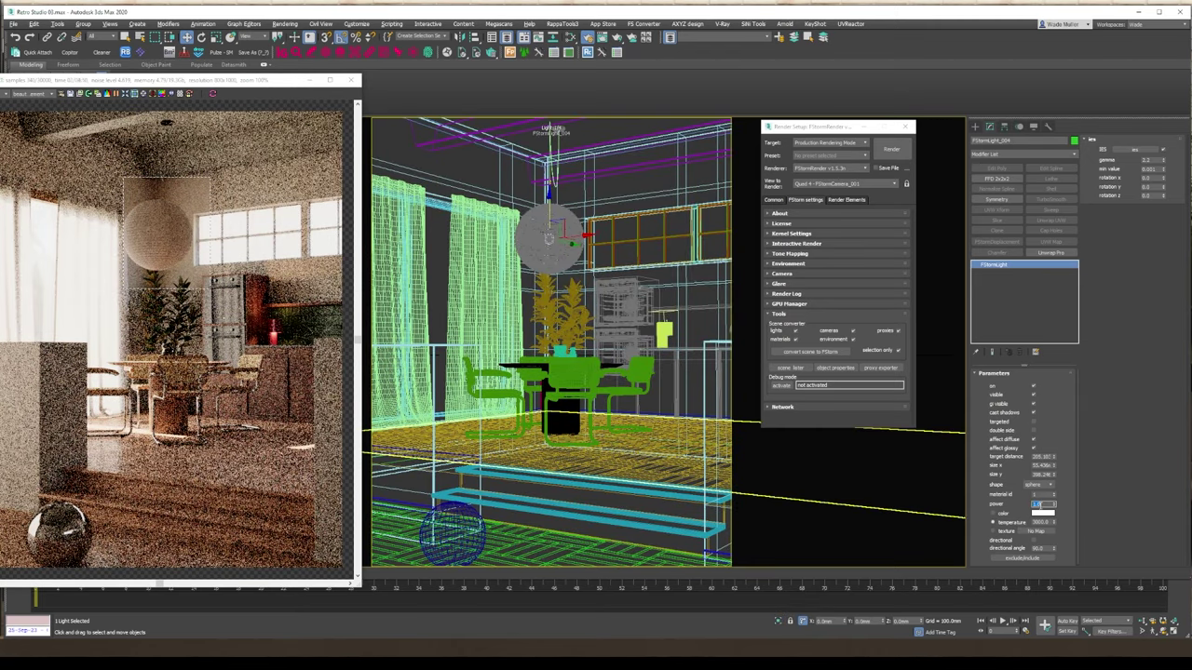
text(10)
key(Return)
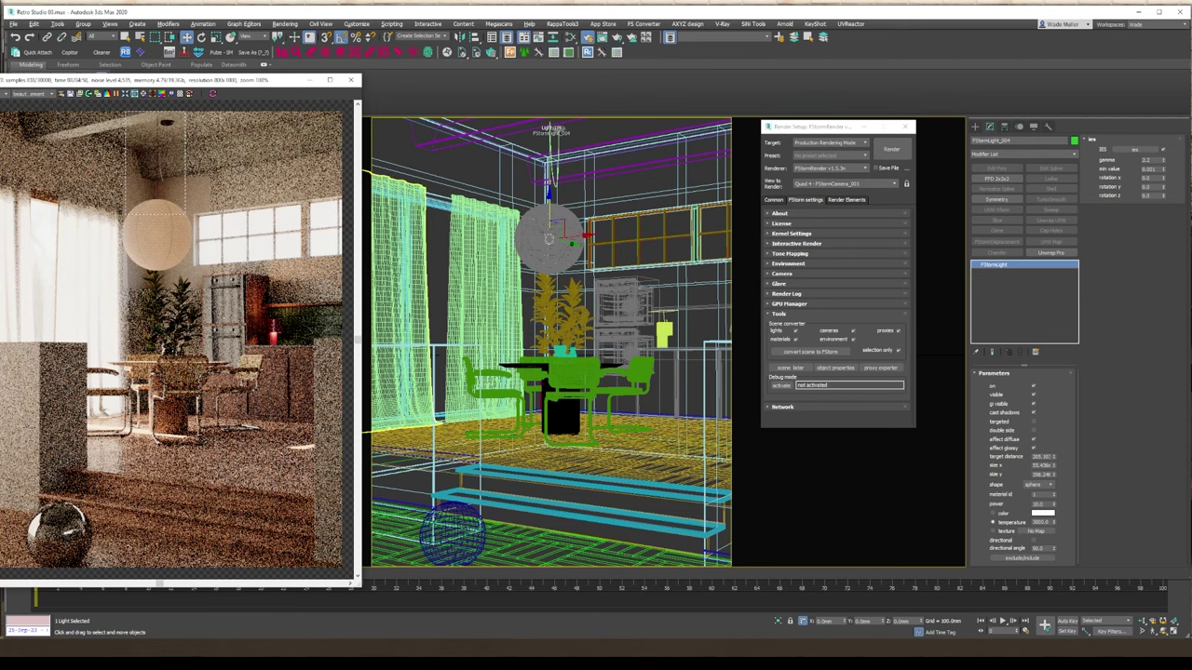
Change the diffuse colour of Material #27 to a light beige.
key(m)
click(1096, 132)
click(353, 164)
click(356, 173)
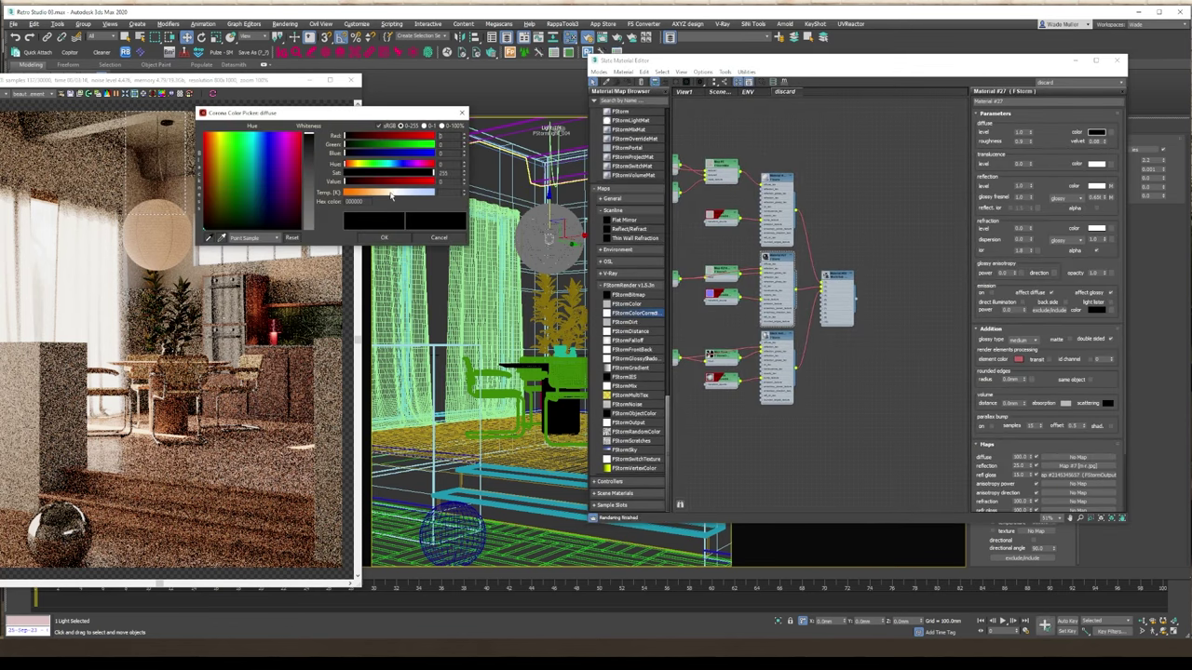
drag(396, 182, 417, 183)
click(366, 236)
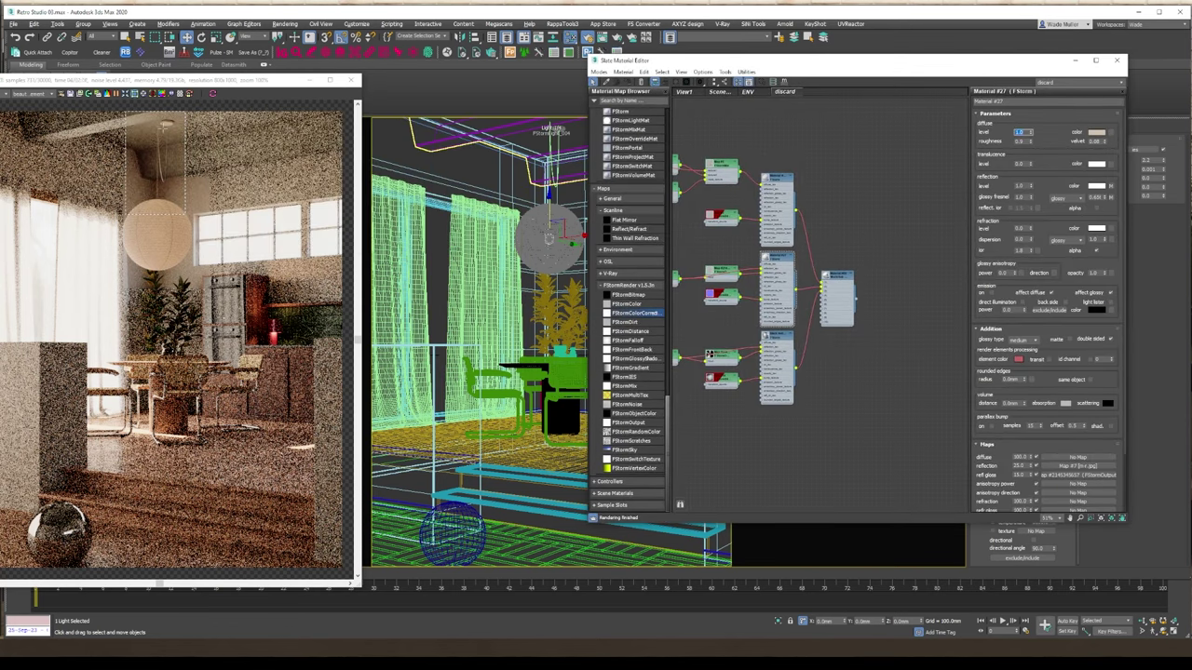
Set the cord line's radial thickness to 5 mm, and close the material editor and render window.
click(557, 149)
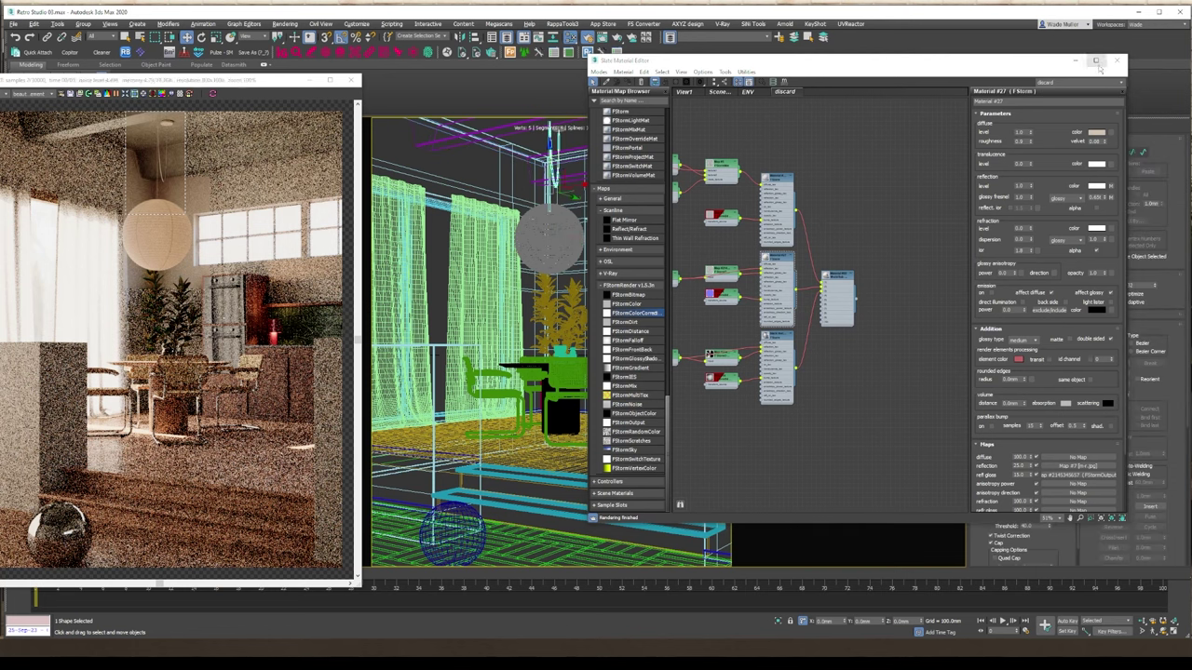
click(1116, 61)
drag(1040, 440, 1014, 438)
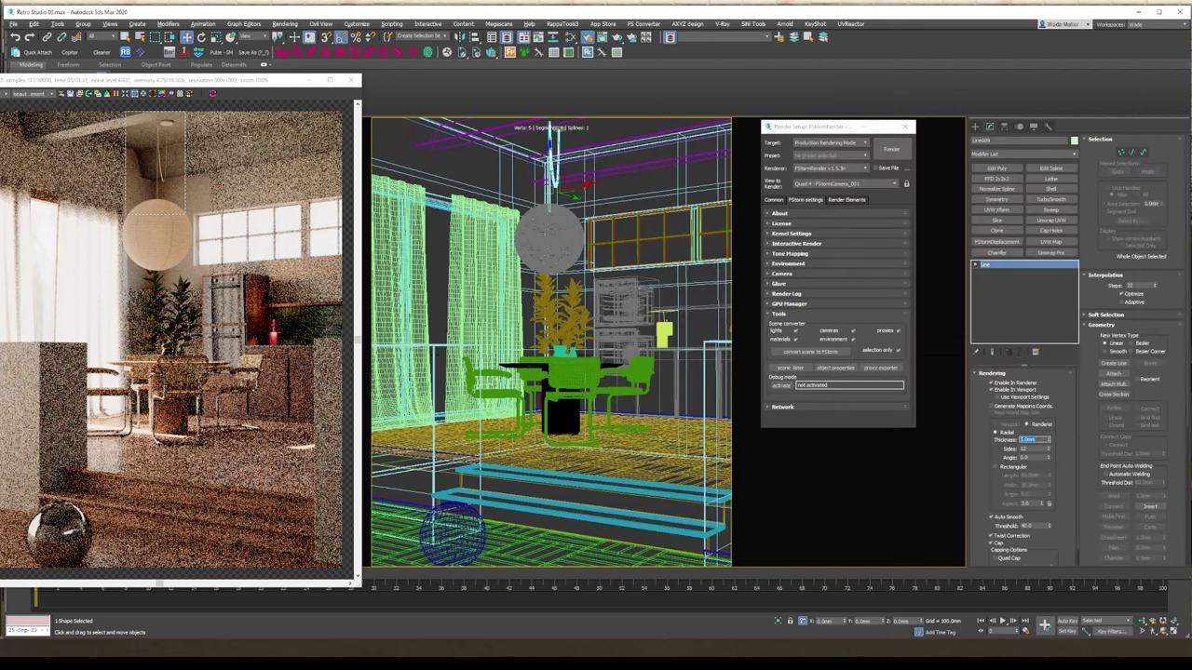
click(350, 80)
Move the cord line's lower end vertex slightly in plan to centre it on the globe's socket.
click(549, 239)
key(p)
alt+middle_drag(549, 242, 549, 298)
scroll(543, 233, up, 5)
key(F3)
scroll(543, 214, up, 8)
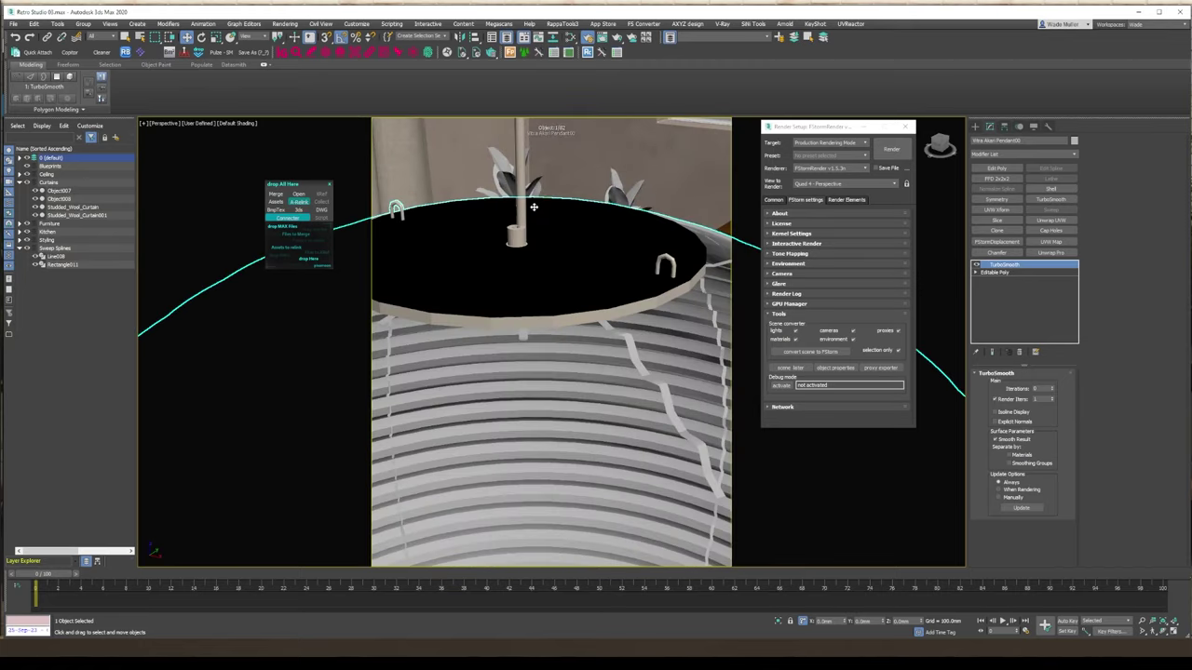
click(1005, 274)
click(519, 172)
click(1120, 152)
click(524, 333)
key(t)
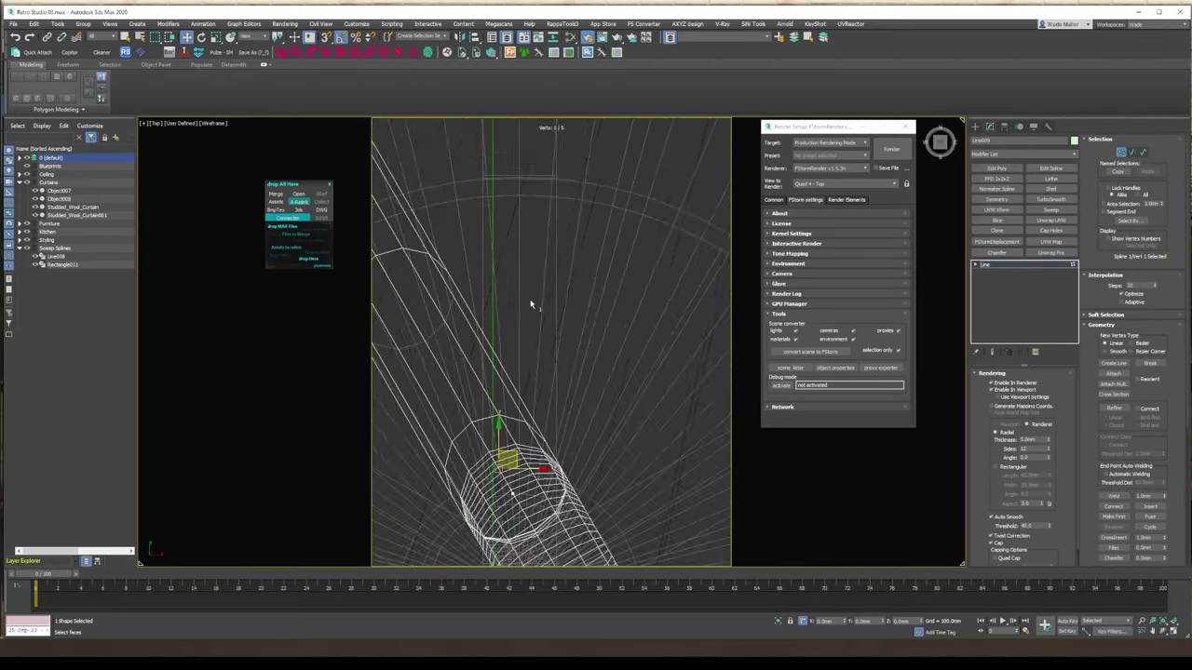
middle_drag(530, 303, 511, 172)
drag(504, 326, 506, 333)
Lower the cord slightly so that its upper bend sits beneath the ceiling beam.
alt+middle_drag(508, 333, 604, 331)
key(f)
scroll(484, 298, down, 5)
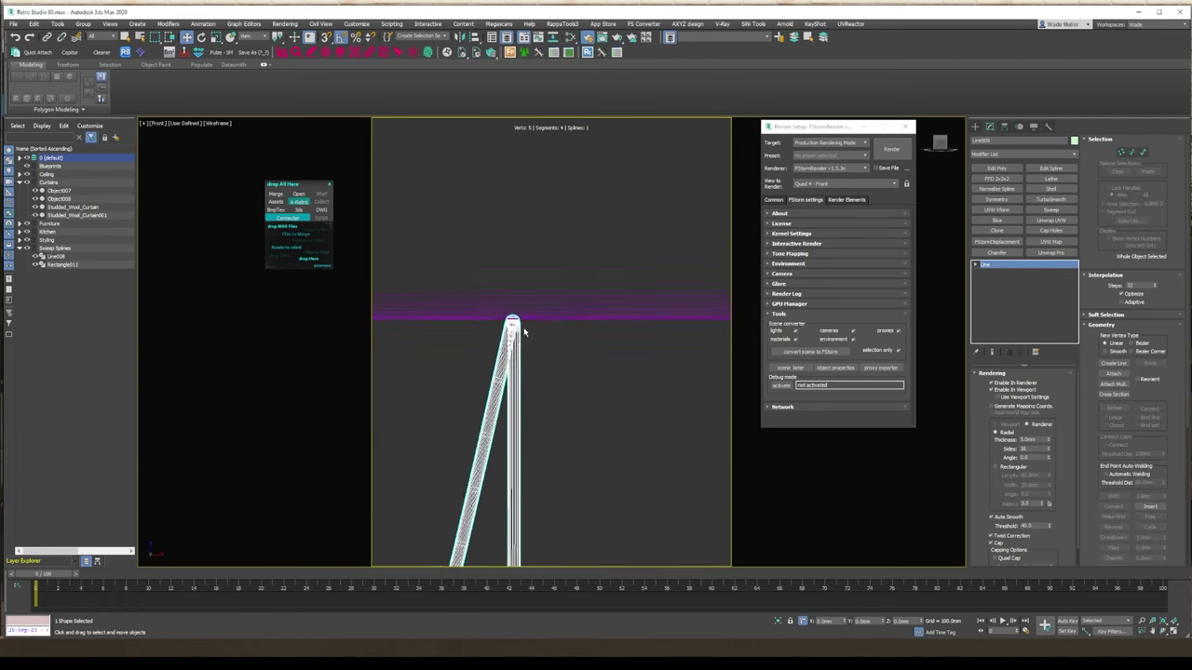
drag(504, 300, 503, 358)
key(l)
middle_drag(503, 358, 538, 342)
Draw a tube around the cord's upper bend in the left view, about 7 mm outer and 5 mm inner radius.
key(alt+c)
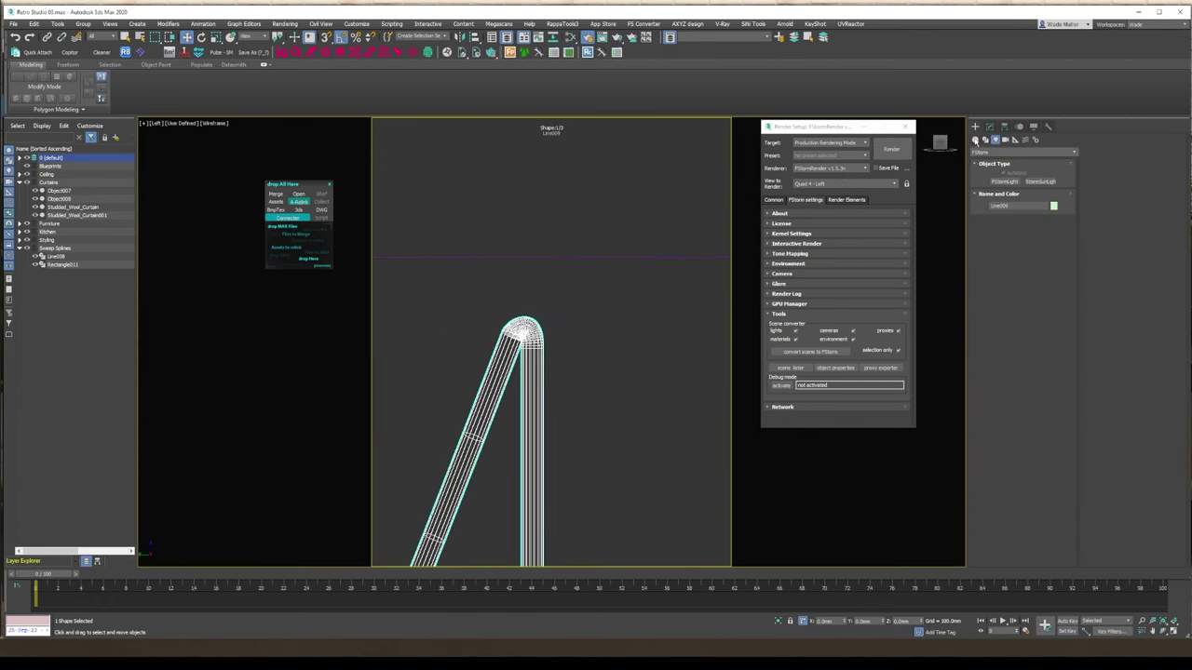
click(1040, 201)
drag(599, 312, 540, 323)
click(621, 332)
click(618, 326)
key(w)
key(s)
click(990, 127)
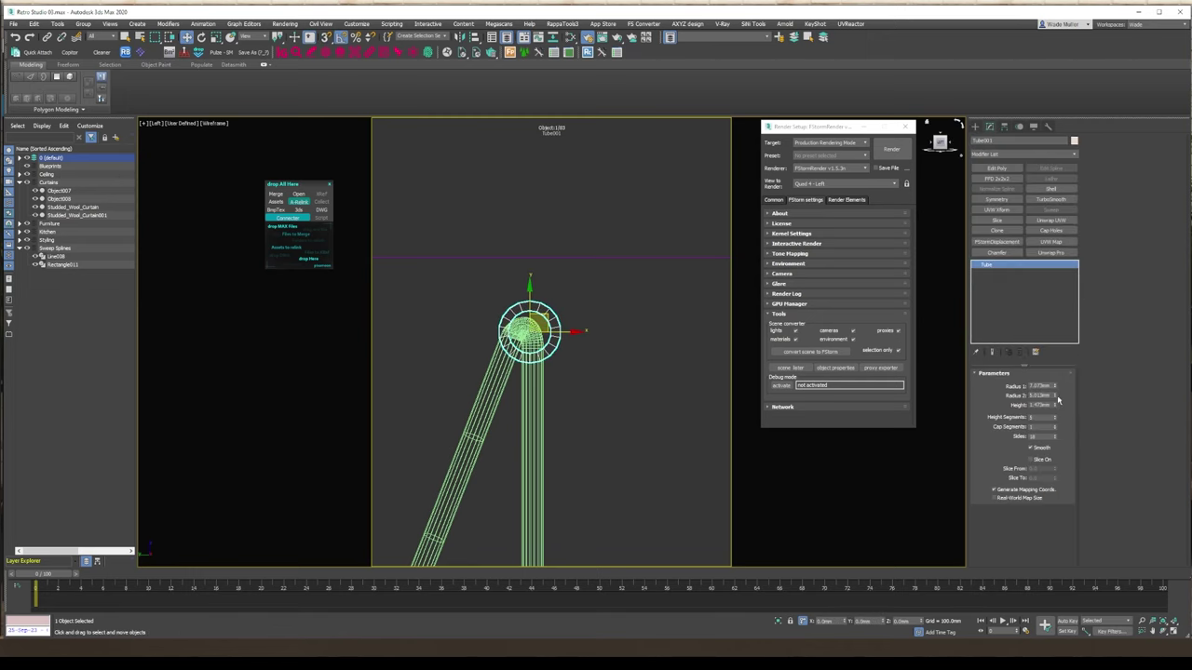
Enlarge the tube to radii of about 8.3 mm and 5.7 mm and raise its sides to 25.
drag(1054, 395, 1054, 378)
drag(1055, 396, 1056, 395)
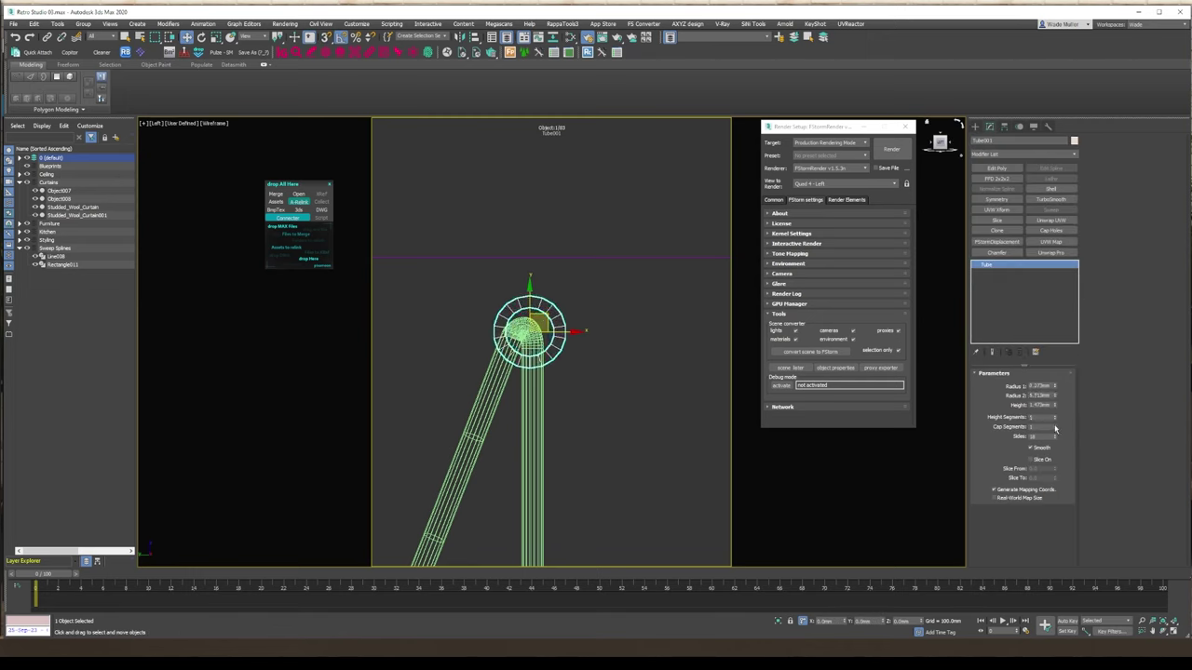
drag(1055, 437, 1055, 430)
Thicken the ring around the cord's upper bend by increasing the tube's height.
key(t)
scroll(582, 345, down, 12)
scroll(642, 350, up, 7)
key(shift+f)
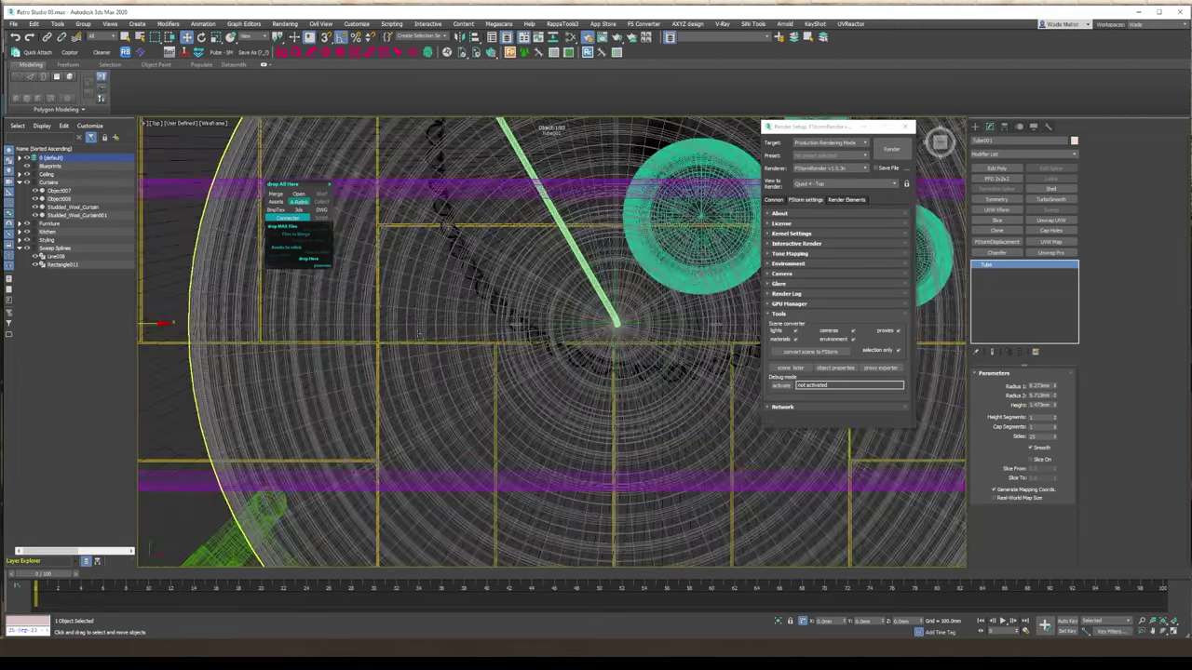
scroll(419, 335, down, 4)
key(p)
key(z)
key(e)
scroll(580, 306, down, 4)
alt+middle_drag(580, 306, 951, 416)
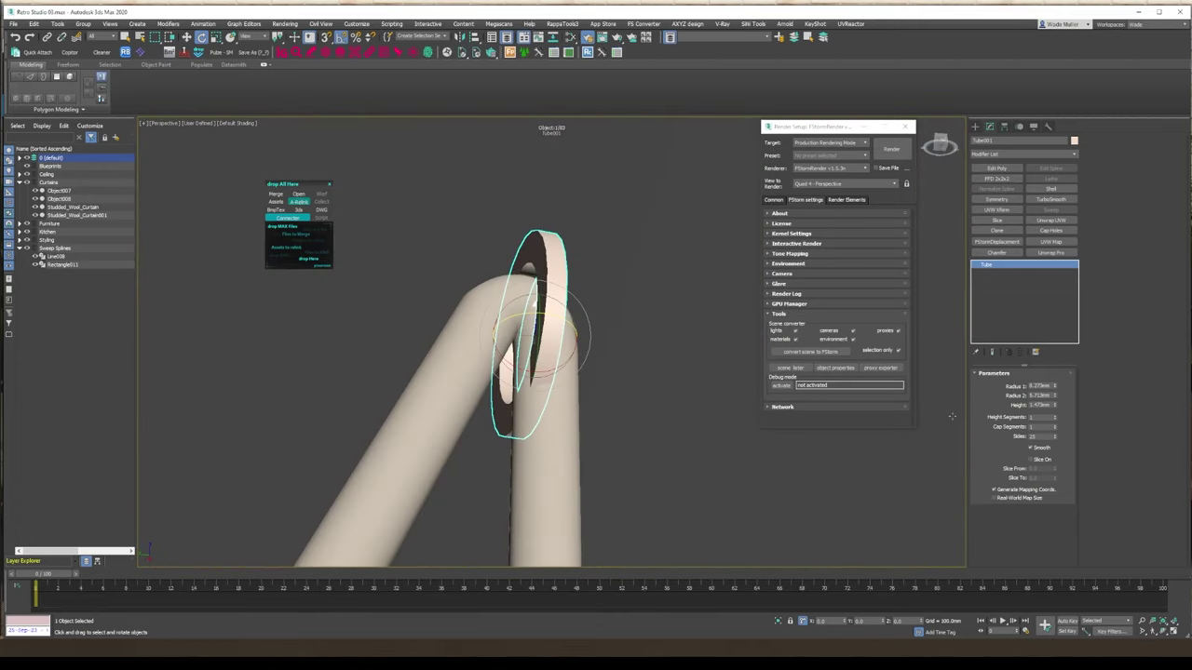
drag(1054, 405, 1054, 391)
Shift the cord's upper bend slightly sideways so that it passes through the middle of the ring.
alt+middle_drag(661, 348, 584, 373)
click(559, 394)
key(1)
key(F3)
click(540, 377)
key(w)
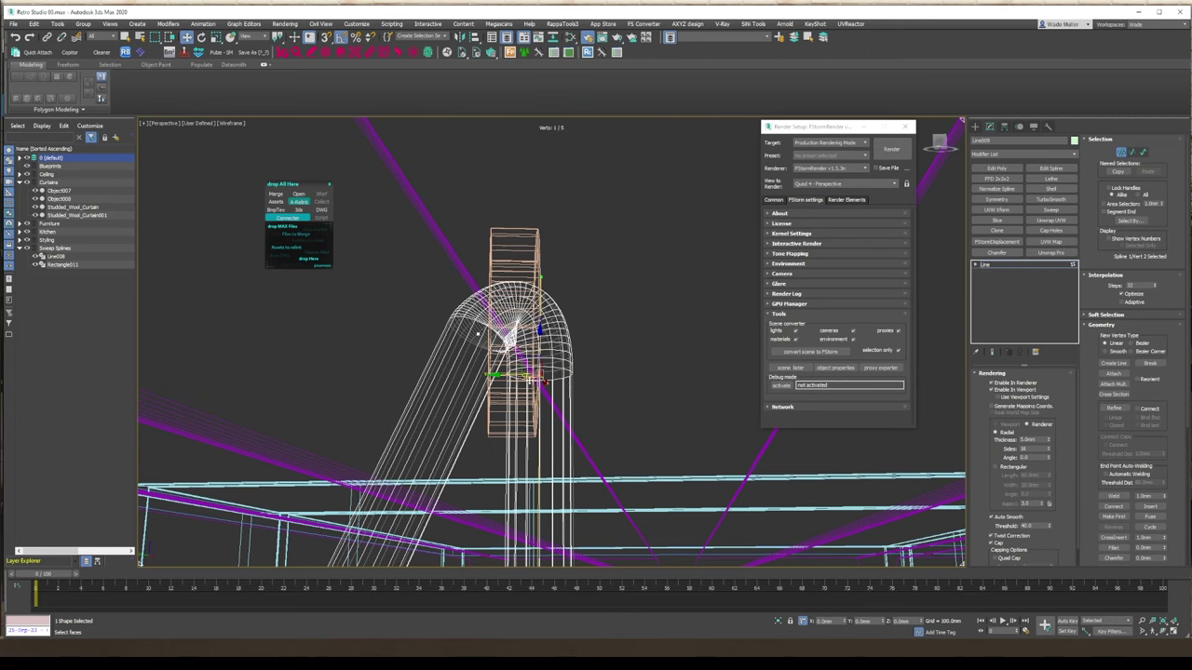
key(ctrl+z)
key(F3)
drag(528, 377, 561, 376)
alt+middle_drag(560, 376, 476, 381)
key(1)
Convert the ring around the cord to an editable poly.
click(688, 261)
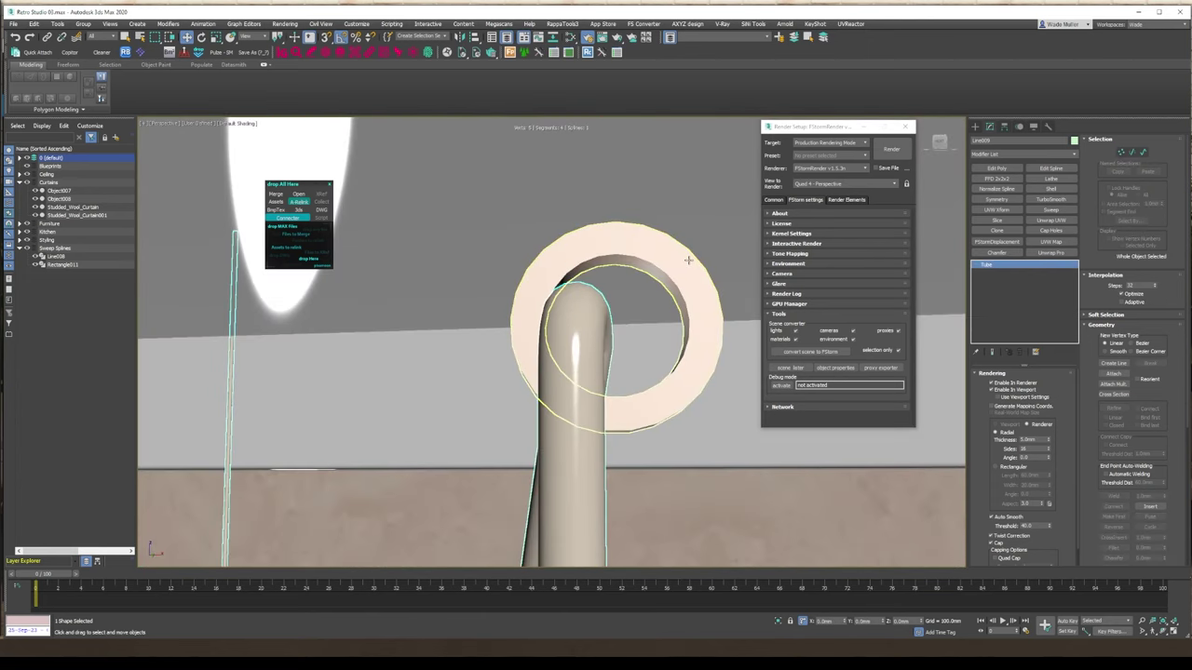
click(687, 260)
alt+middle_drag(687, 260, 633, 328)
scroll(662, 297, down, 4)
key(f)
key(z)
right_click(594, 296)
mouse_move(656, 419)
click(706, 421)
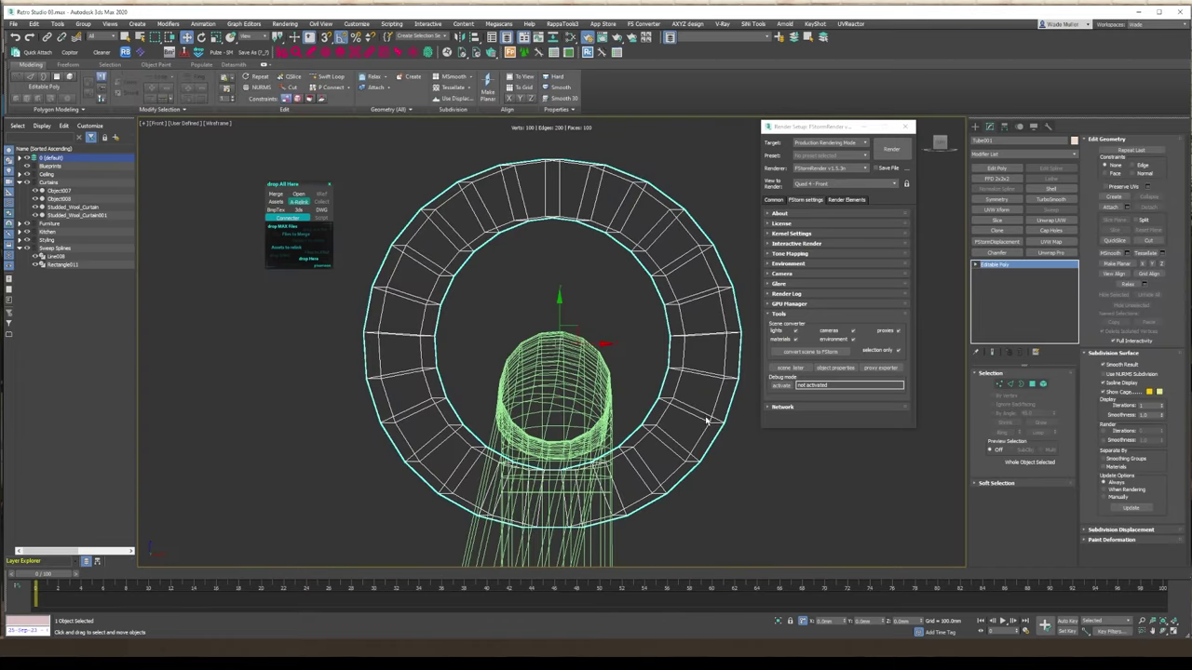
Remove the ring's uppermost segments and close the gap with a flat-topped section.
scroll(664, 475, down, 4)
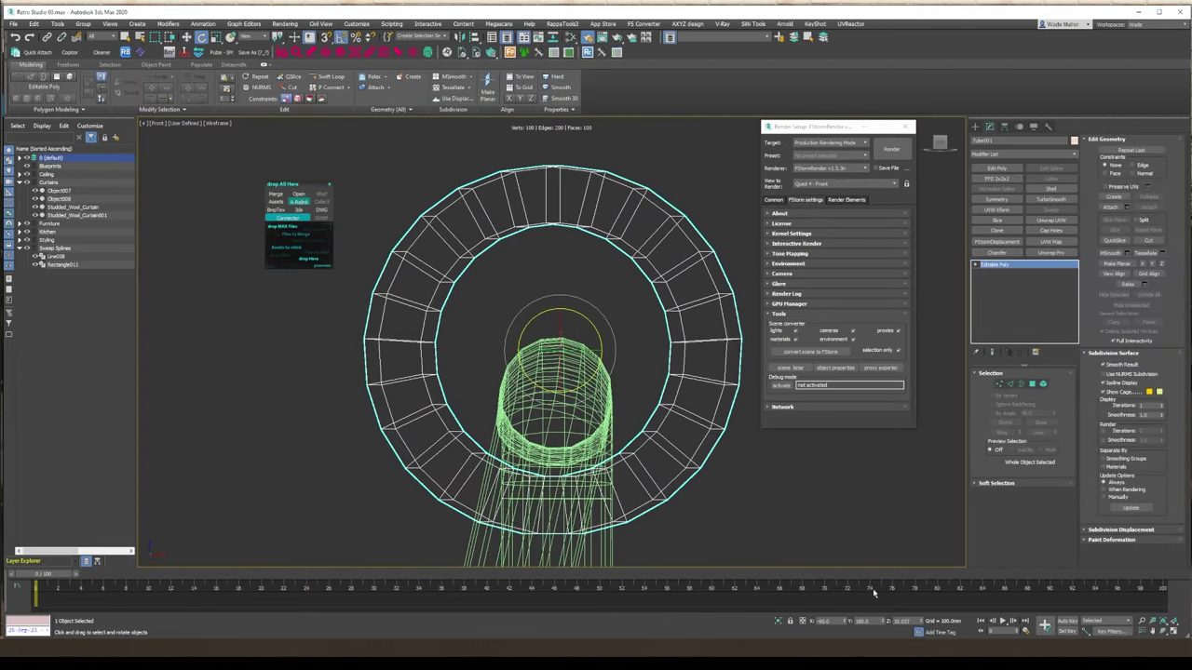
key(4)
drag(544, 237, 628, 305)
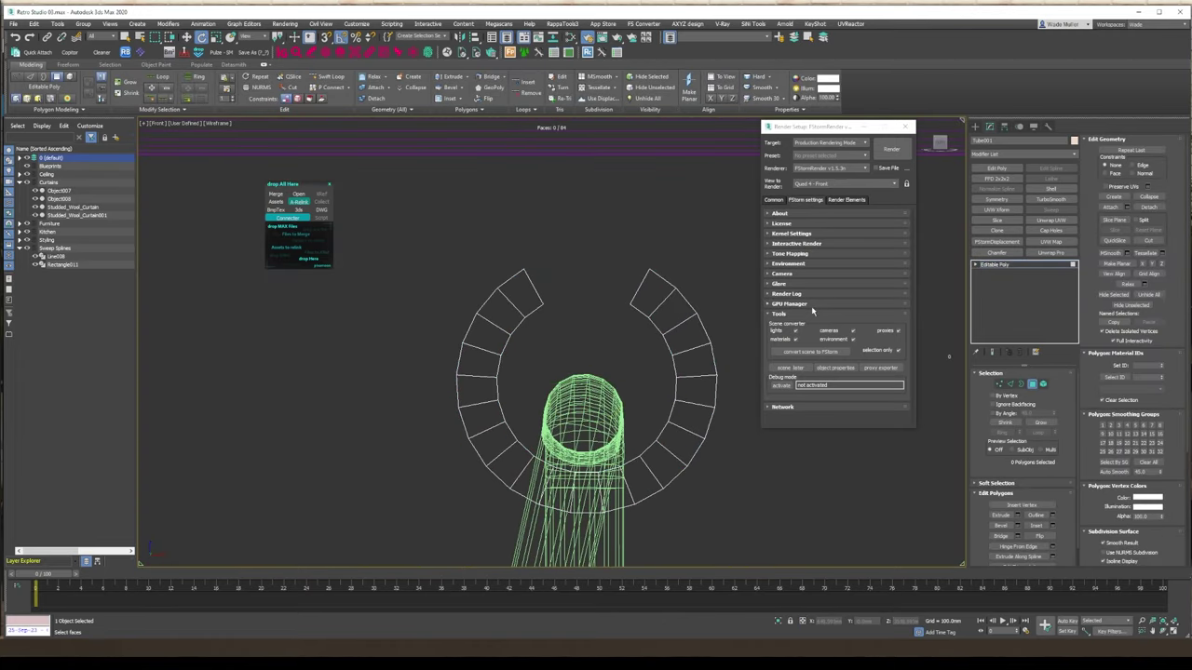
click(1021, 383)
key(ctrl+a)
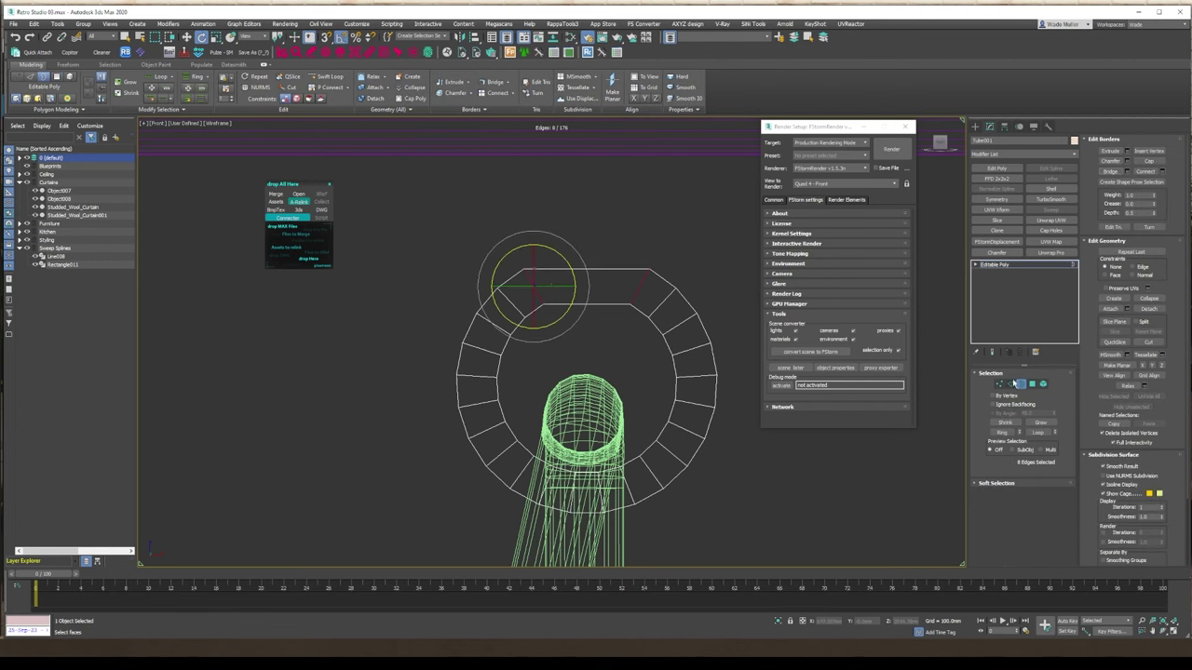
Extrude the ring's flat top face upward into a short neck and add an edge loop around it.
click(1031, 383)
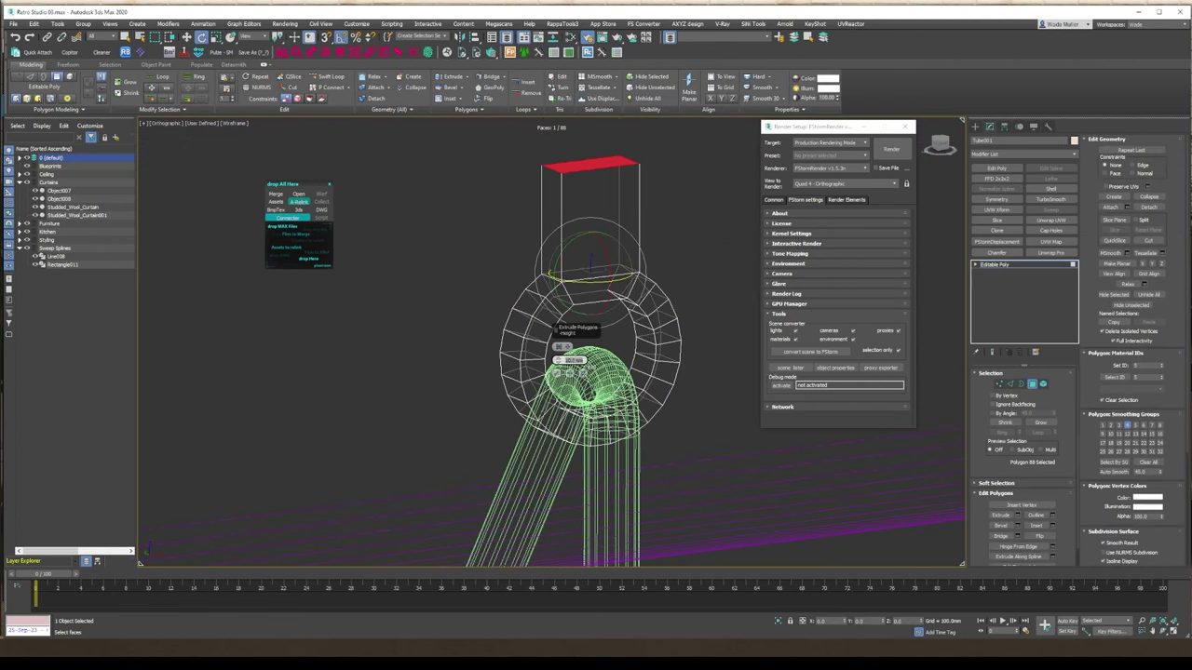
click(557, 373)
alt+middle_drag(570, 252, 677, 224)
key(alt+1)
click(635, 229)
key(w)
key(2)
Extrude the neck's upper side faces outward in both directions to form a rectangular mounting plate.
key(4)
ctrl+click(582, 206)
click(1053, 515)
click(556, 373)
click(642, 190)
ctrl+click(549, 177)
click(1053, 515)
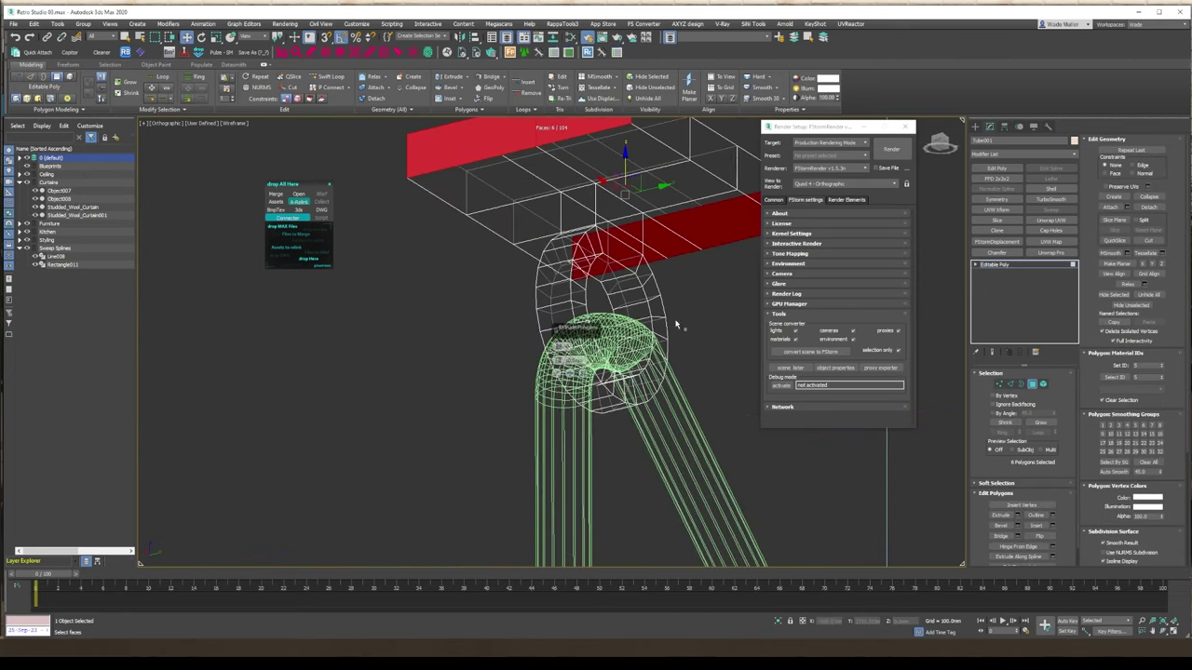
click(557, 374)
Select the mounting plate's flat top polygons by angle at 45 and finish the polygon editing.
mouse_move(677, 324)
alt+middle_down()
mouse_move(952, 319)
mouse_move(587, 284)
alt+middle_up()
key(p)
key(F3)
key(F3)
click(614, 316)
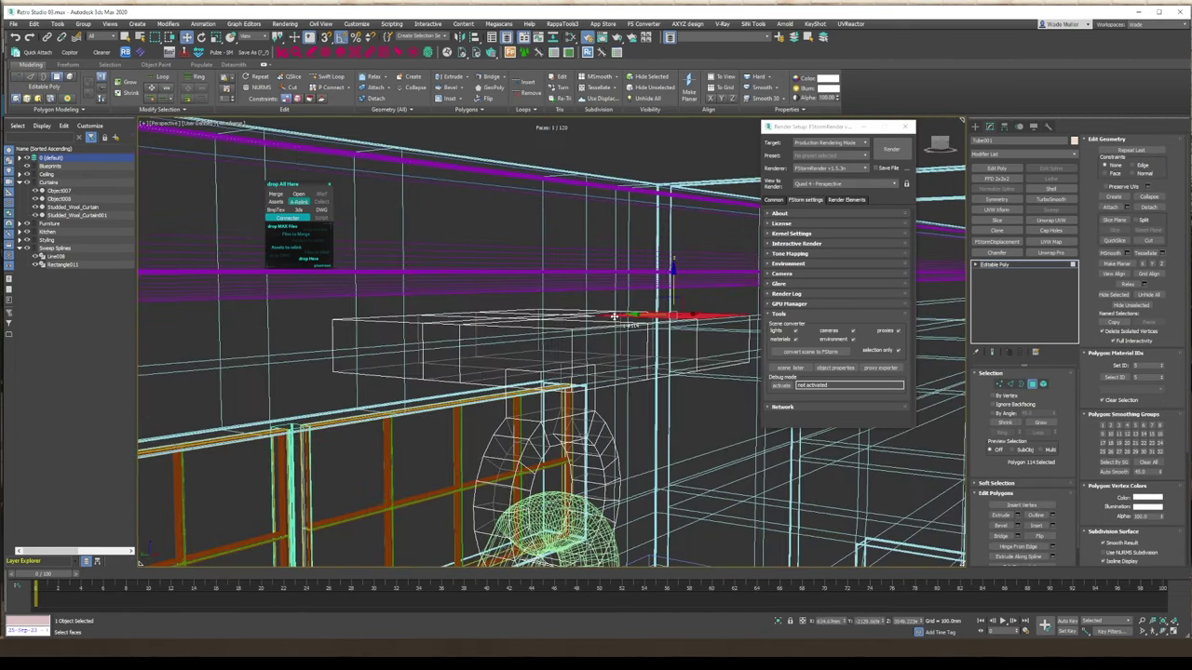
alt+middle_drag(693, 329, 652, 289)
key(F3)
scroll(652, 325, down, 4)
alt+middle_drag(652, 345, 670, 279)
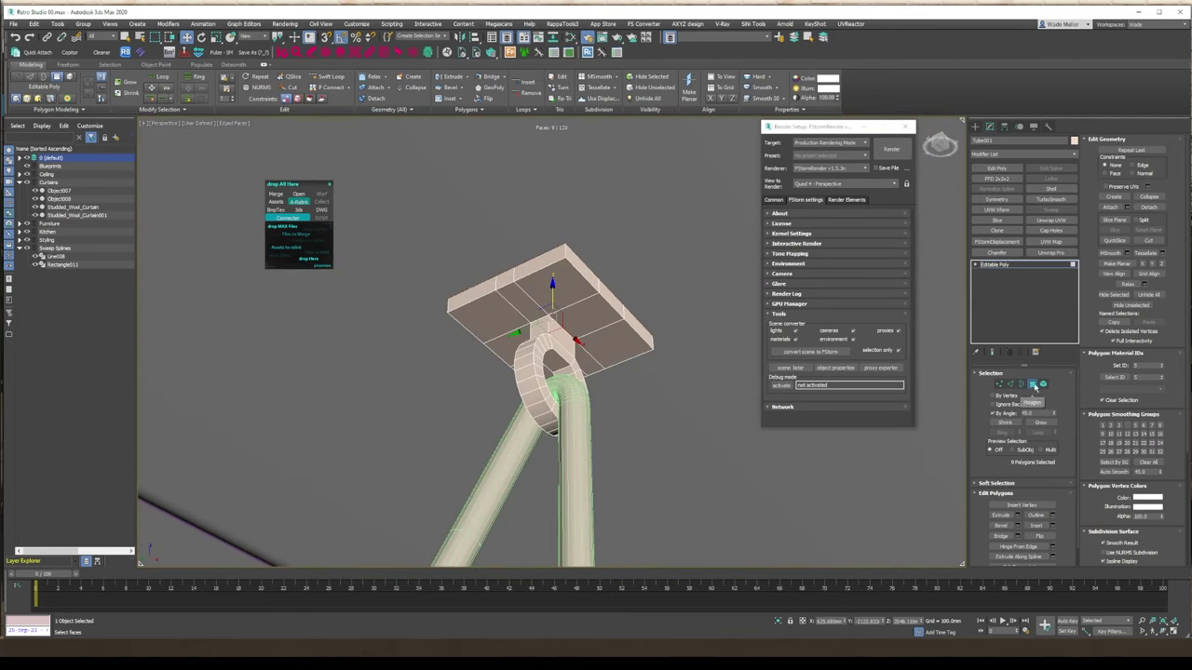
click(1032, 385)
Chamfer the bracket's edges by 0.3 mm with 2 segments and smooth the chamfers only.
click(996, 252)
drag(1045, 458, 1003, 442)
text(1mm)
key(Return)
click(1066, 468)
alt+middle_drag(670, 372, 615, 363)
scroll(577, 372, up, 5)
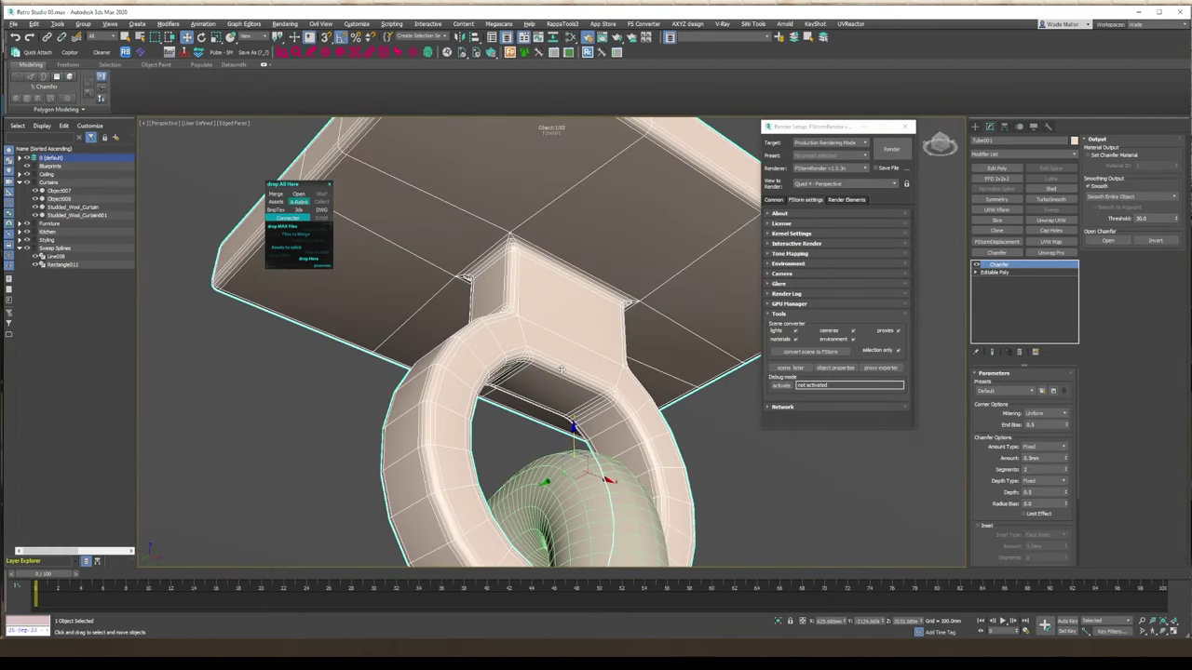
click(1129, 196)
click(1121, 214)
scroll(659, 274, down, 4)
Assign one of the existing FStorm materials to the cord bracket.
key(m)
click(777, 258)
click(1119, 62)
alt+middle_drag(652, 224, 615, 372)
key(F3)
scroll(670, 289, down, 5)
scroll(569, 483, up, 2)
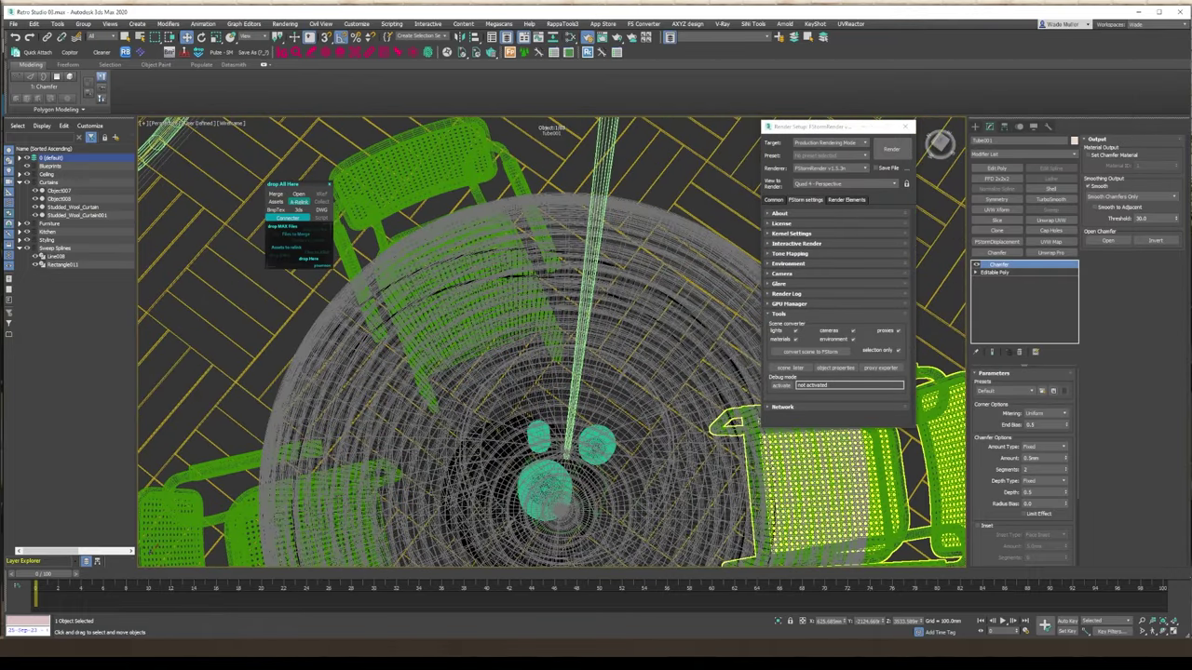
Move one screw clear of the surrounding parts and delete those parts.
key(z)
key(q)
drag(395, 203, 647, 510)
alt+middle_drag(647, 510, 687, 479)
click(415, 344)
key(w)
drag(380, 353, 263, 370)
drag(363, 172, 644, 503)
key(Delete)
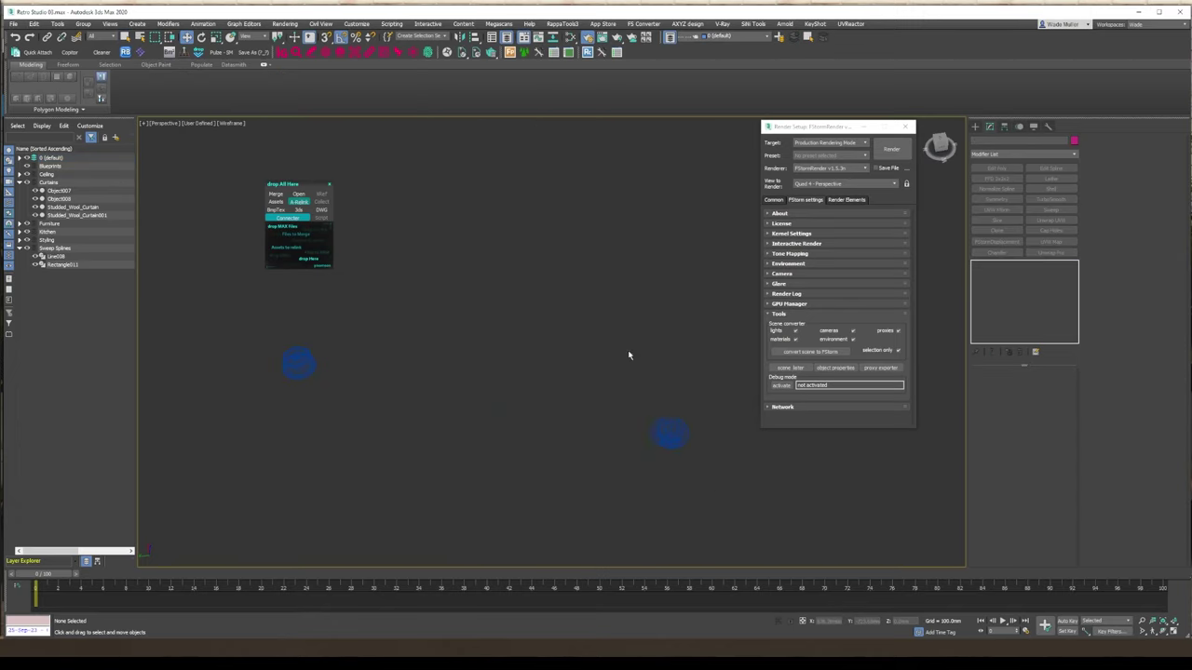
key(Delete)
Move the screw in plan to the cord bracket above the dining table.
click(298, 362)
key(t)
drag(596, 263, 594, 380)
scroll(585, 389, up, 10)
scroll(638, 373, up, 10)
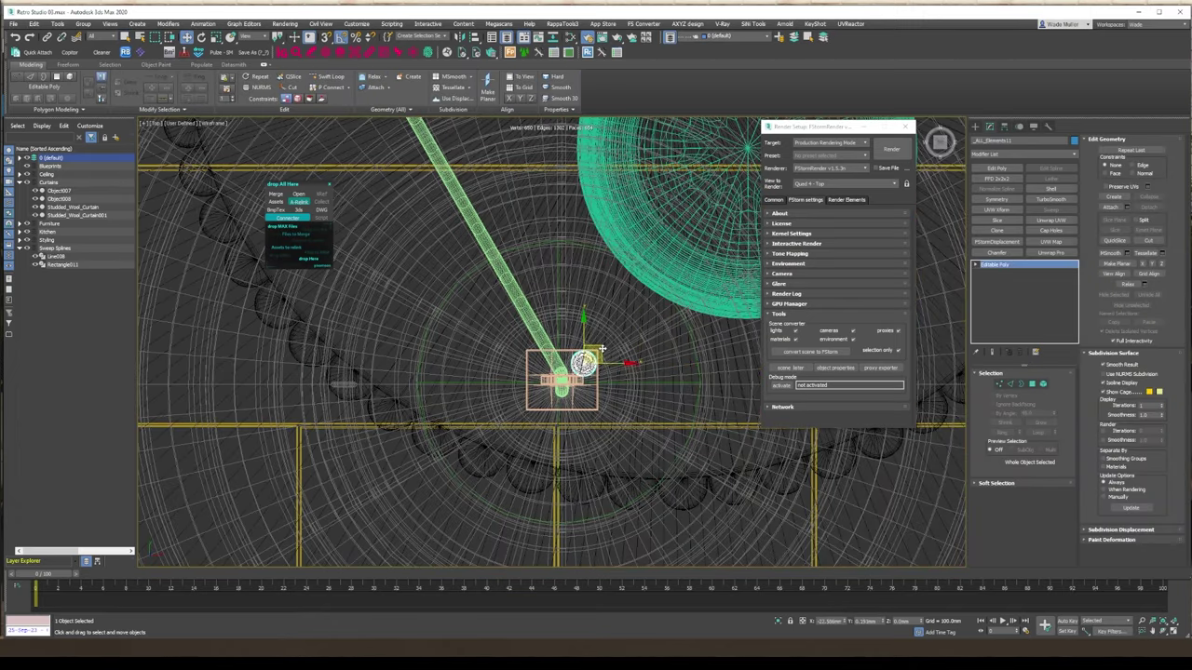
key(e)
key(m)
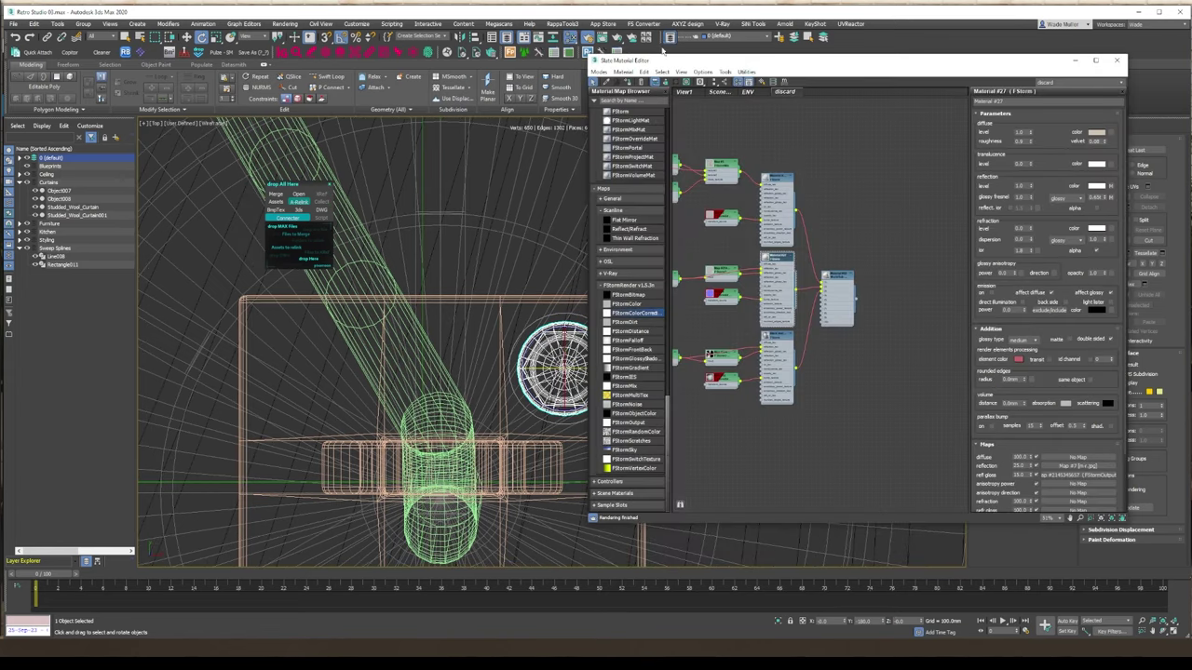
key(m)
Align the screw with the bracket and move it to a corner of the mounting plate.
key(shift+a)
click(645, 400)
key(w)
drag(452, 485, 585, 356)
Copy the screw to the other three corners of the mounting plate.
shift+drag(586, 357, 319, 357)
click(598, 367)
middle_drag(586, 370, 628, 233)
ctrl+click(618, 229)
shift+drag(484, 196, 484, 402)
click(597, 367)
click(610, 414)
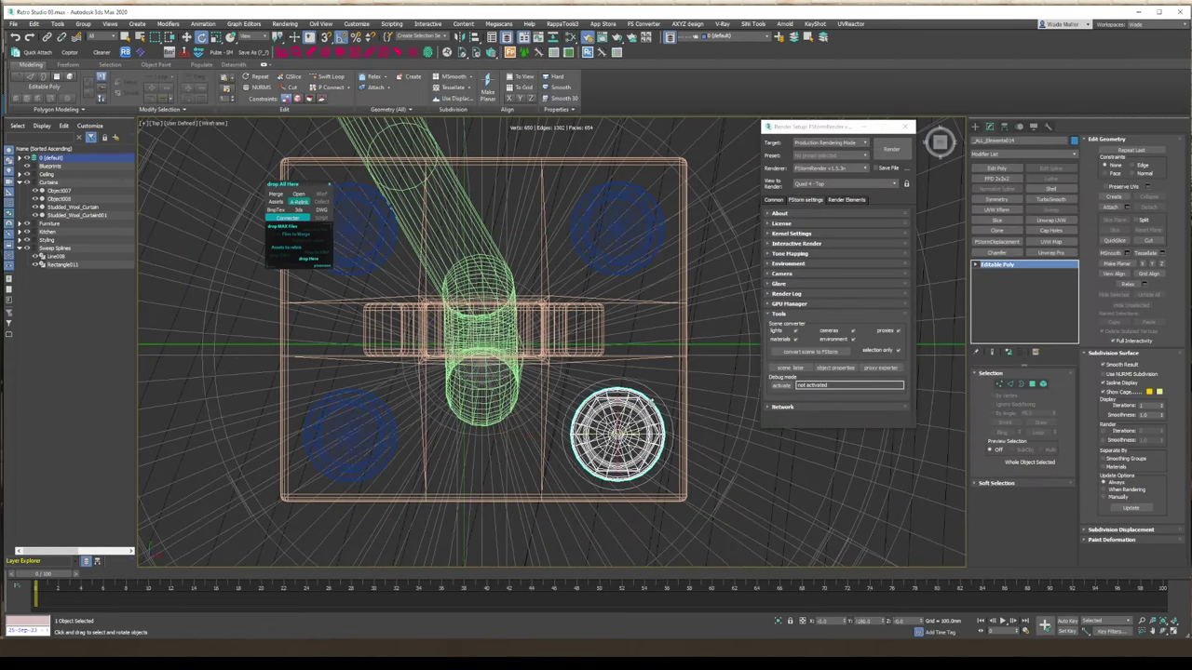
Rotate individual screws by different amounts in plan so that their slots do not line up.
key(e)
drag(596, 399, 561, 409)
click(387, 233)
click(596, 228)
drag(586, 200, 549, 224)
Raise all four screws together so that they sit against the underside of the mounting plate.
ctrl+click(391, 234)
ctrl+click(378, 417)
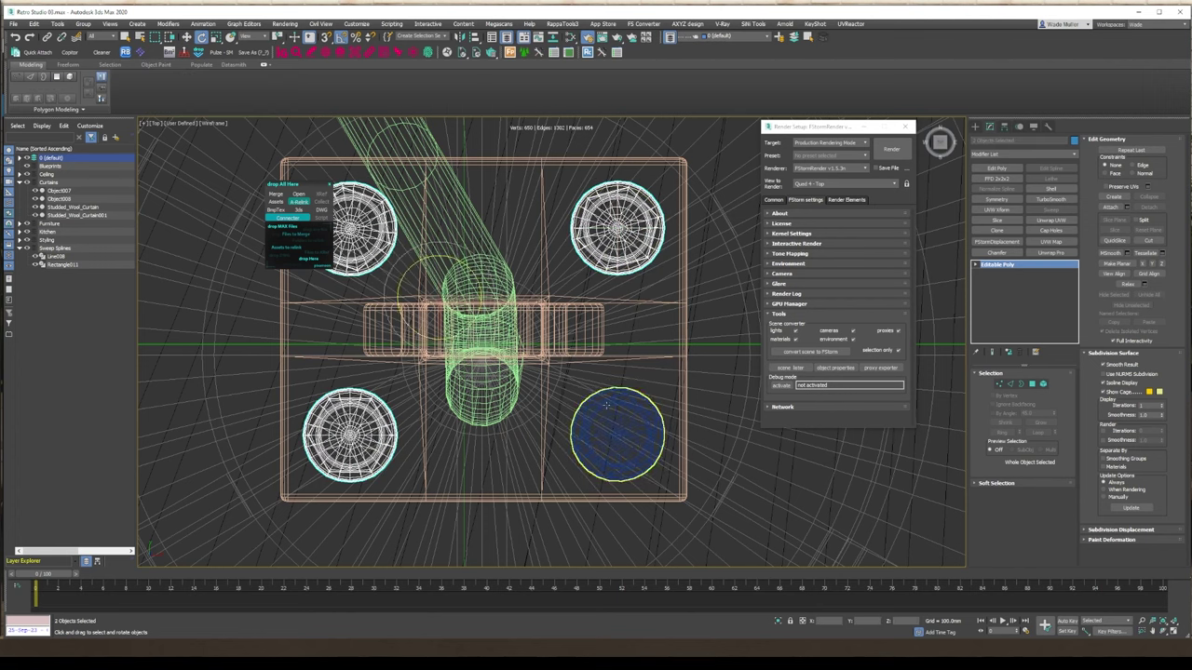
ctrl+click(598, 428)
key(f)
key(w)
drag(573, 344, 573, 192)
key(p)
drag(546, 313, 547, 307)
Examine the bracket and pendant cord beneath the ceiling at close range through FStormCamera_001.
key(c)
double_click(572, 268)
click(566, 317)
key(F4)
click(642, 238)
click(250, 123)
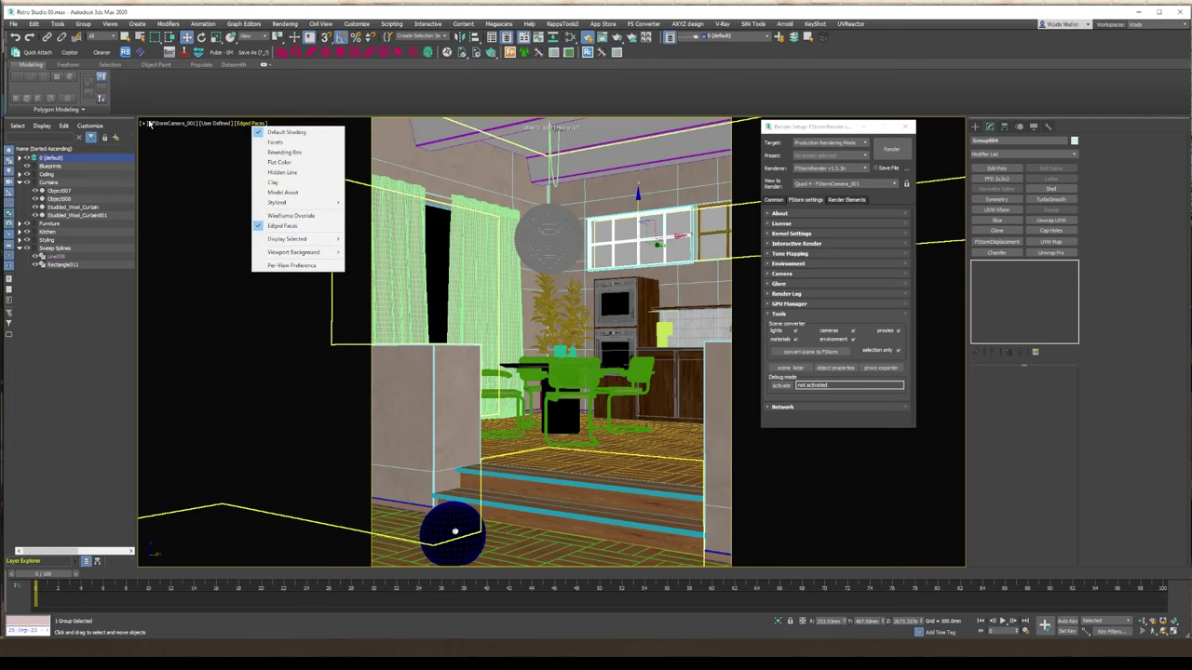
click(144, 122)
click(182, 246)
scroll(555, 139, up, 10)
middle_drag(577, 140, 522, 326)
Enlarge the bracket's mounting plate in plan by scaling its outer vertices along both axes.
click(510, 181)
scroll(584, 193, down, 10)
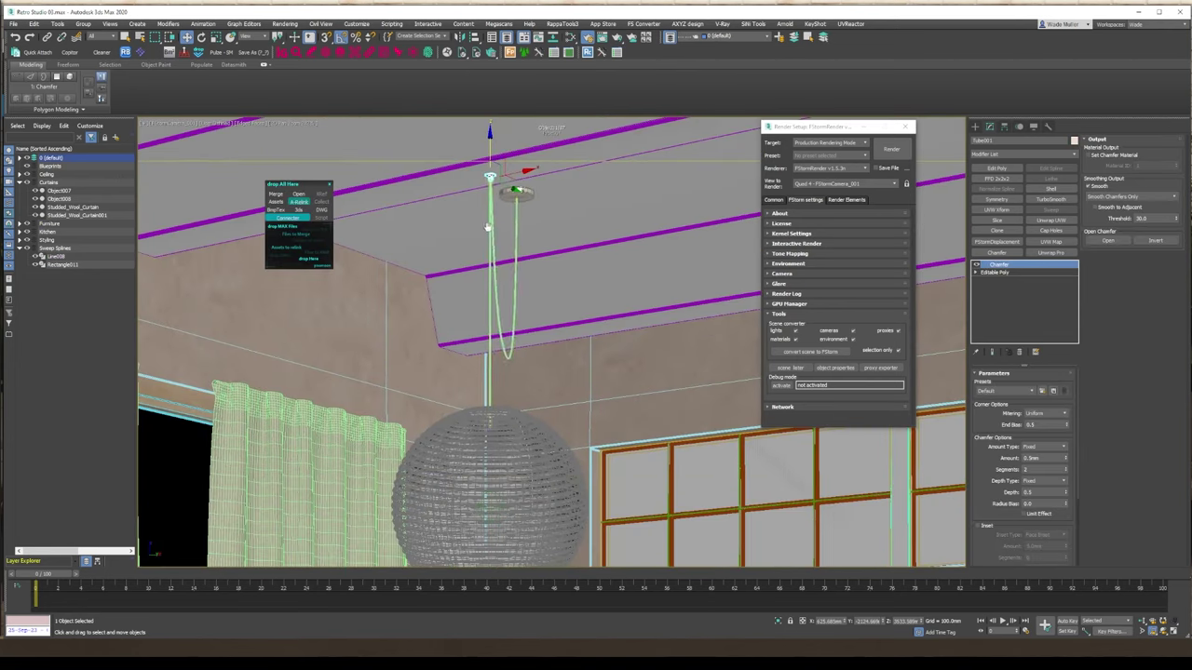
click(996, 273)
click(1000, 385)
key(t)
key(F3)
middle_drag(602, 355, 584, 333)
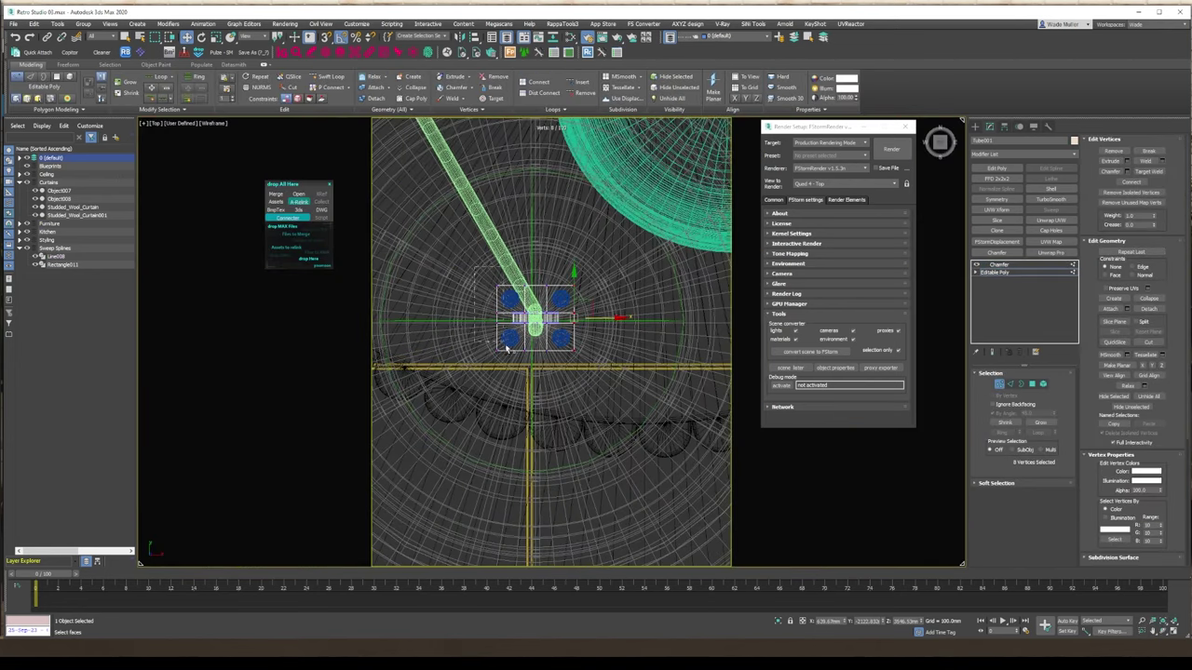
ctrl+drag(507, 348, 510, 363)
key(r)
drag(570, 319, 591, 317)
drag(535, 285, 537, 272)
scroll(550, 296, up, 2)
click(999, 384)
Spread the two pairs of screws outward to suit the enlarged mounting plate.
click(565, 299)
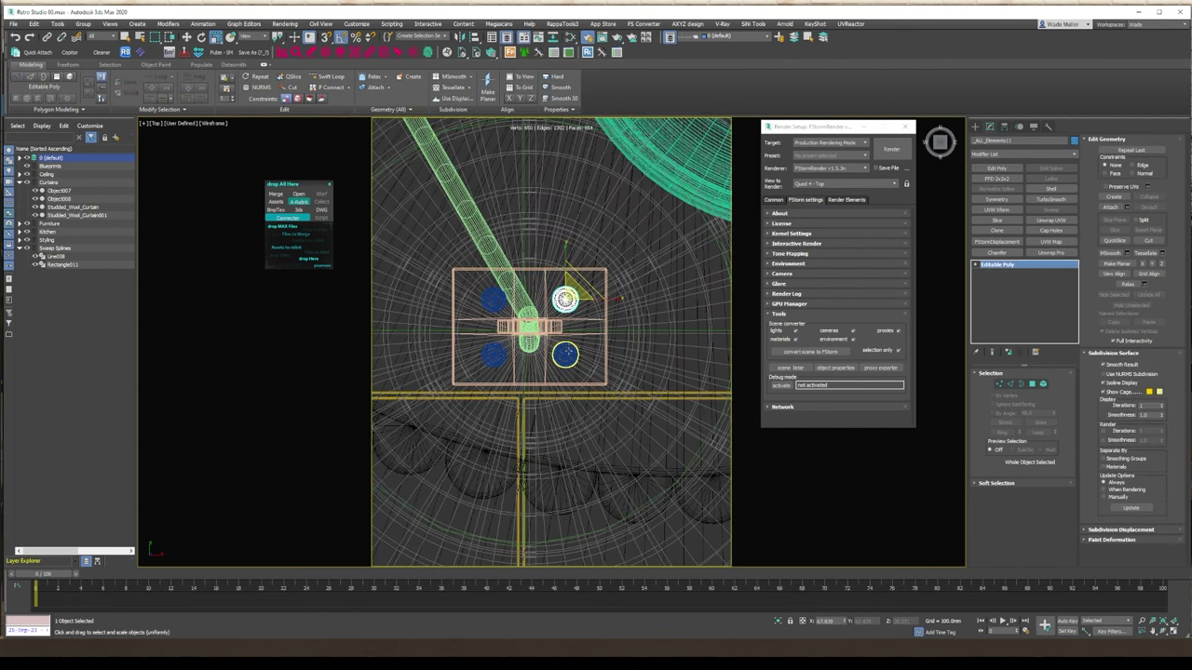
ctrl+click(566, 353)
key(w)
drag(595, 327, 611, 327)
click(493, 298)
ctrl+click(494, 354)
mouse_move(526, 327)
mouse_down()
mouse_move(510, 326)
mouse_move(528, 333)
mouse_up()
click(580, 299)
ctrl+click(479, 299)
ctrl+click(477, 355)
Render the FStormCamera_001 view and delete the chrome test sphere in the foreground.
key(c)
double_click(596, 261)
key(shift+q)
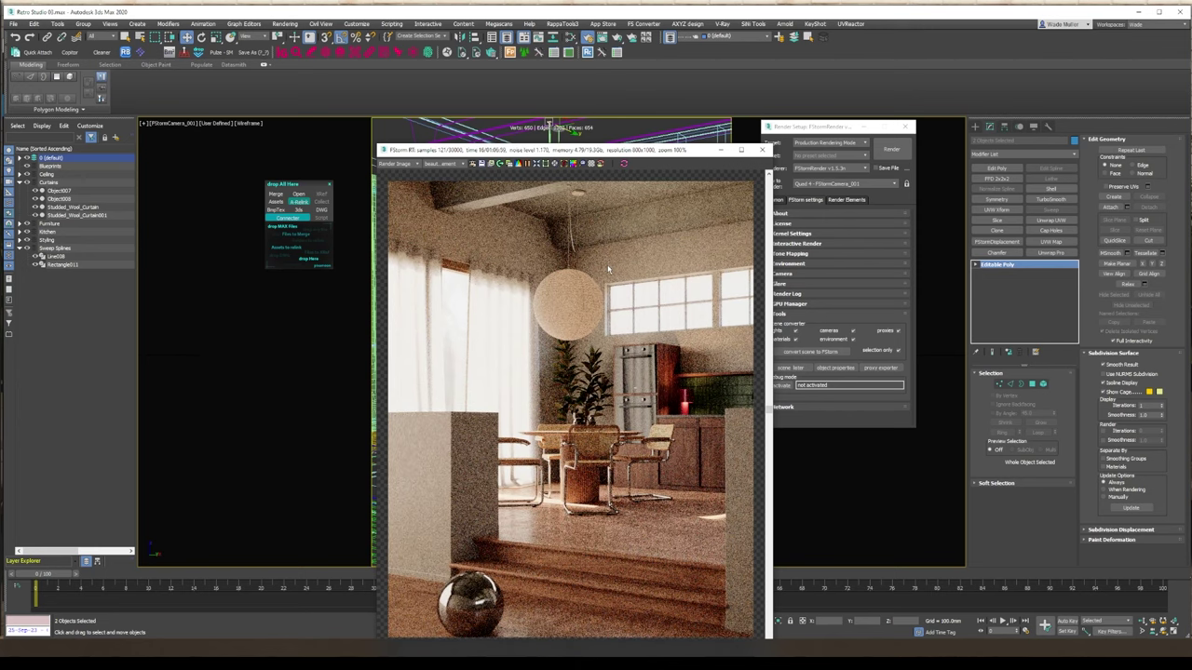
drag(659, 150, 319, 46)
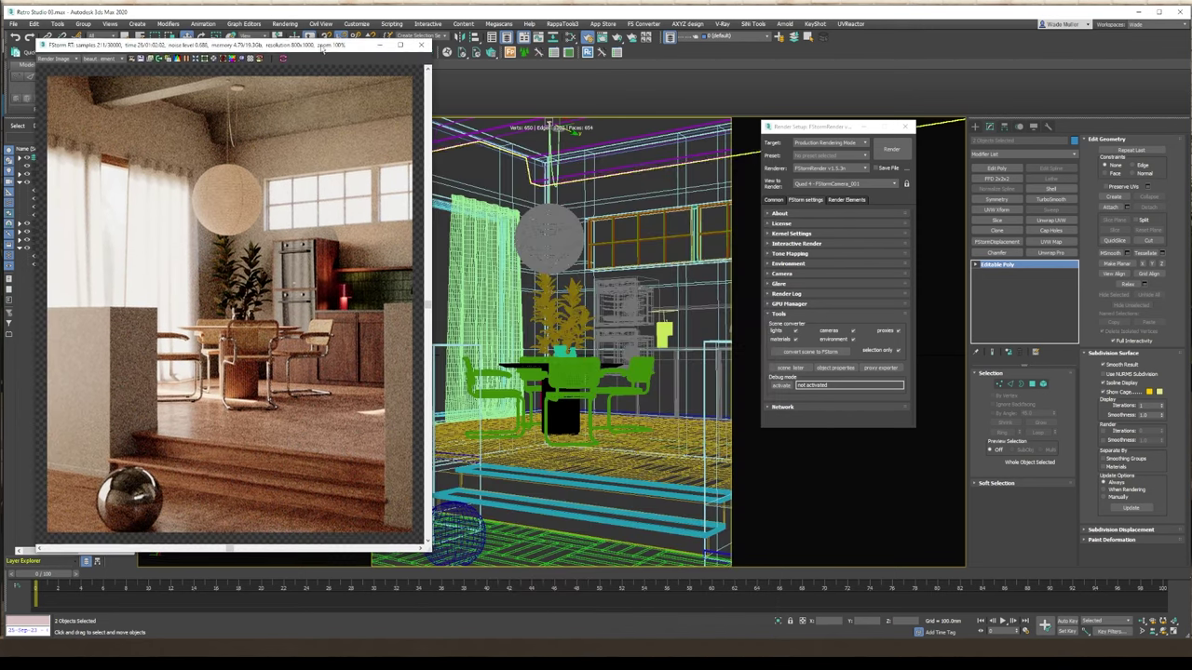
click(453, 533)
key(Delete)
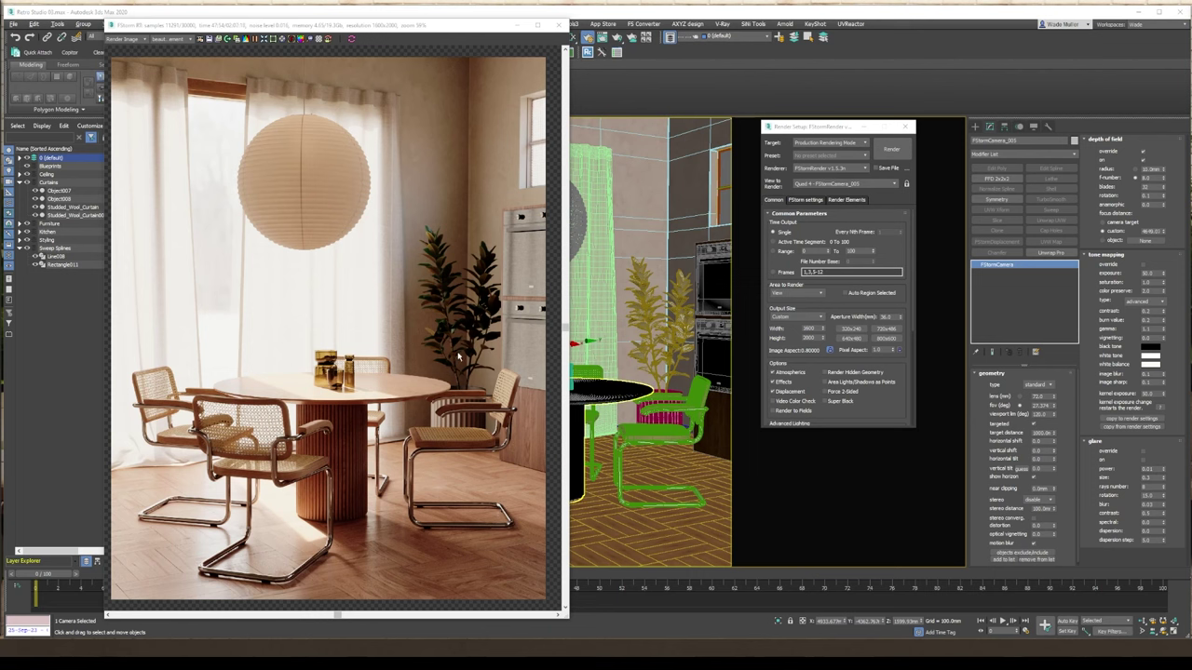
Inspect the dining render, put it away, and examine the dining table, kitchen run and entrance in a free perspective view.
middle_drag(458, 357, 468, 350)
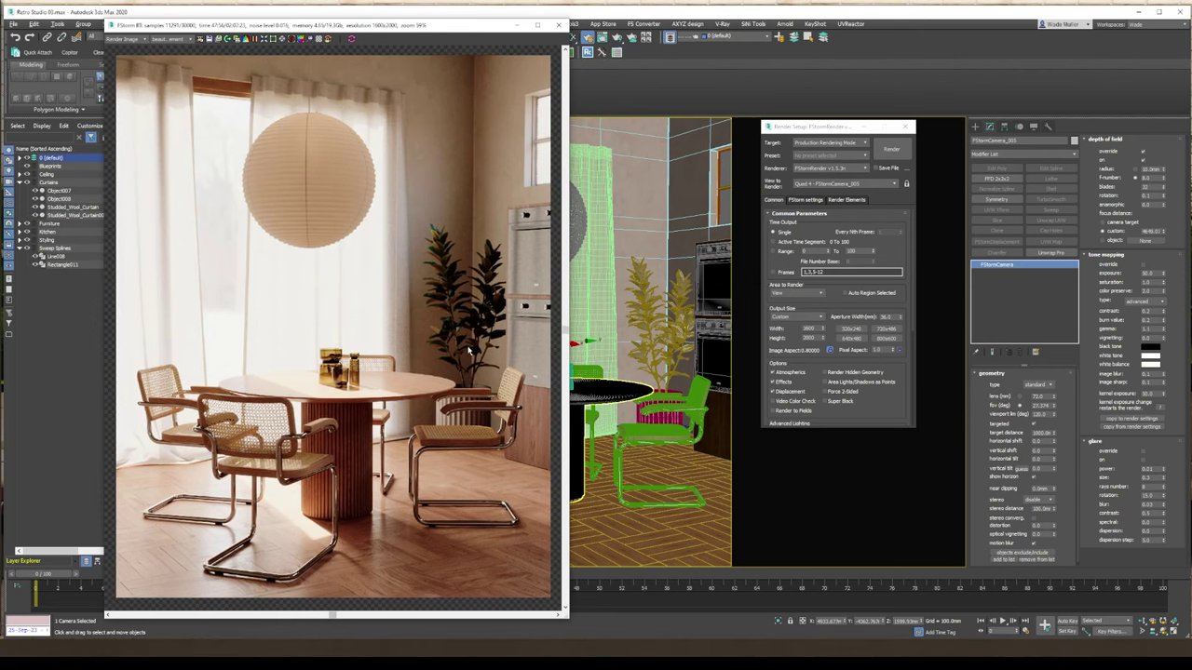
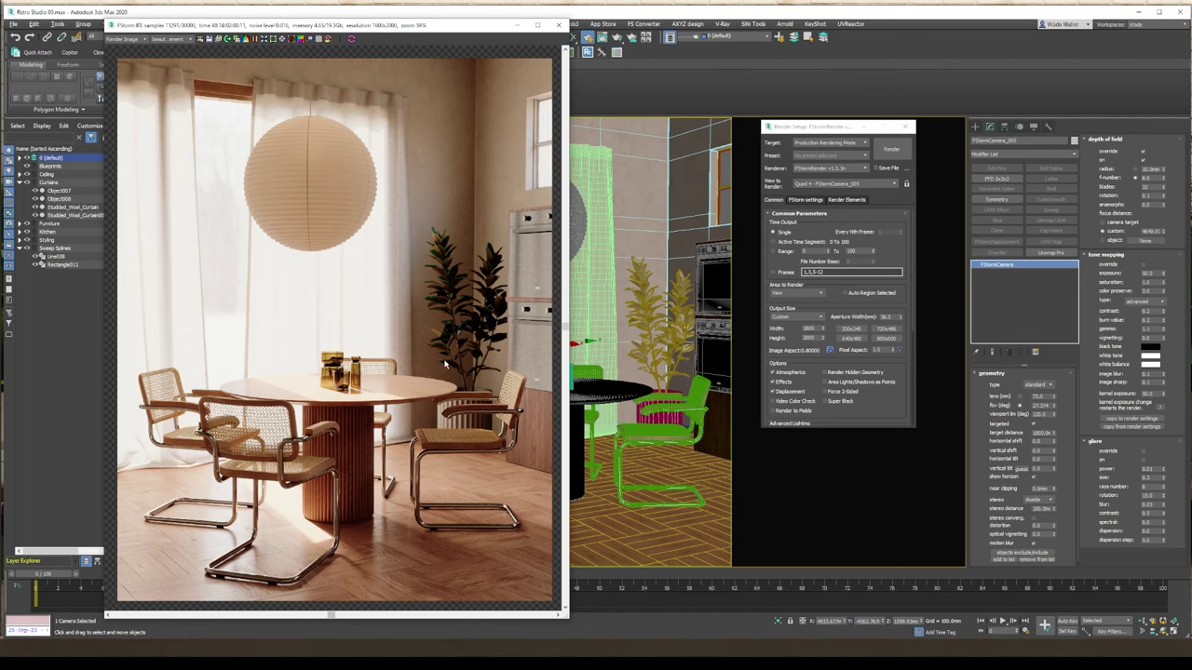
drag(455, 35, 0, 35)
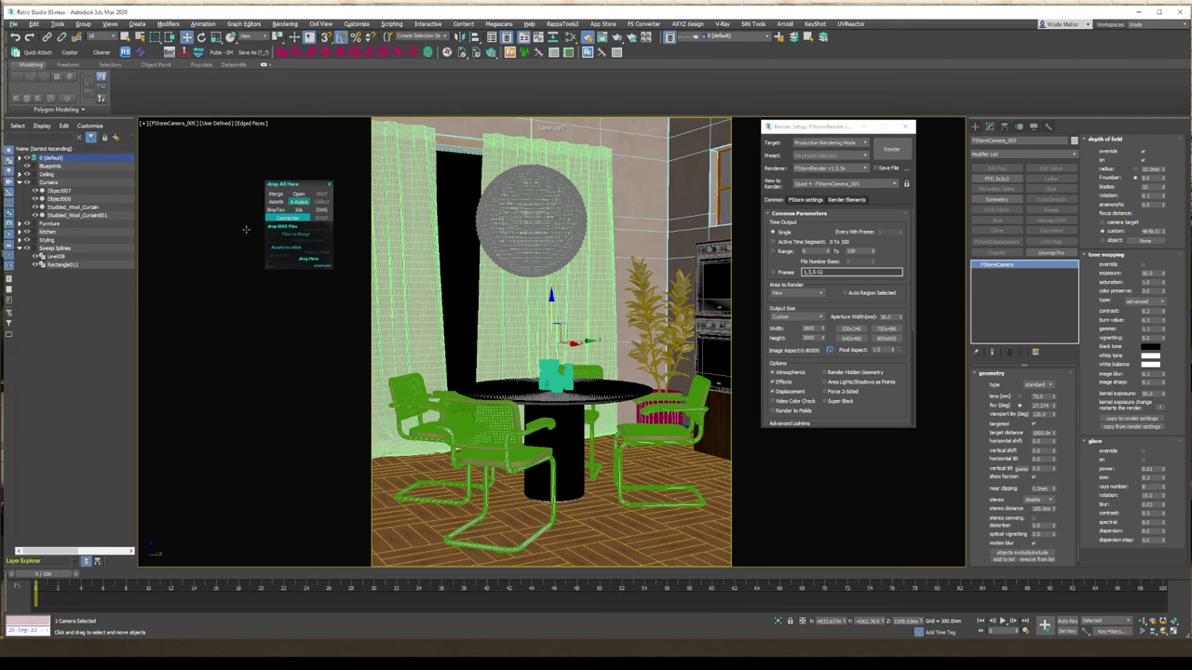
click(595, 389)
key(p)
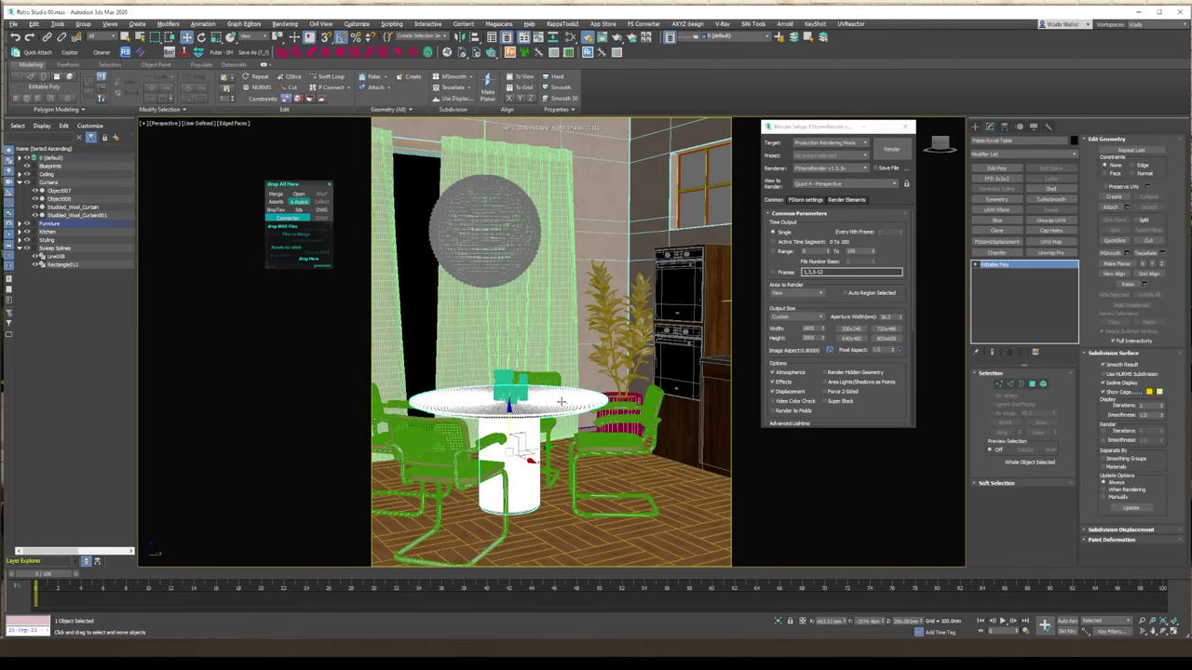
alt+middle_drag(561, 402, 559, 349)
middle_drag(726, 330, 468, 340)
alt+middle_drag(613, 356, 596, 332)
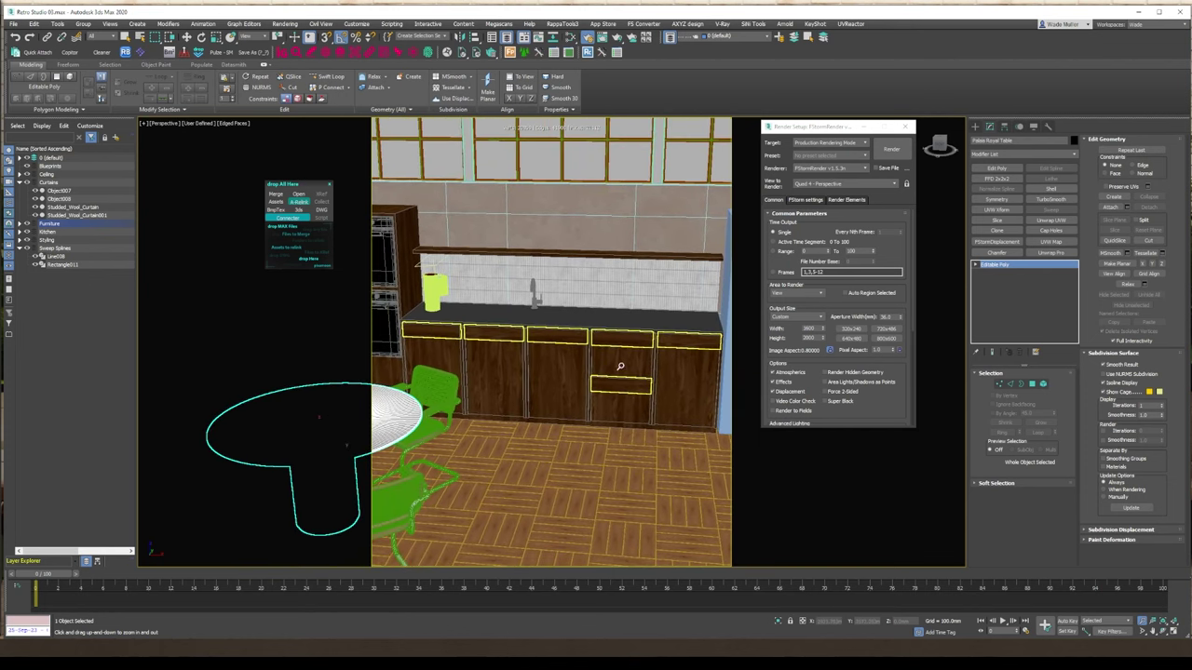
alt+middle_drag(650, 371, 549, 361)
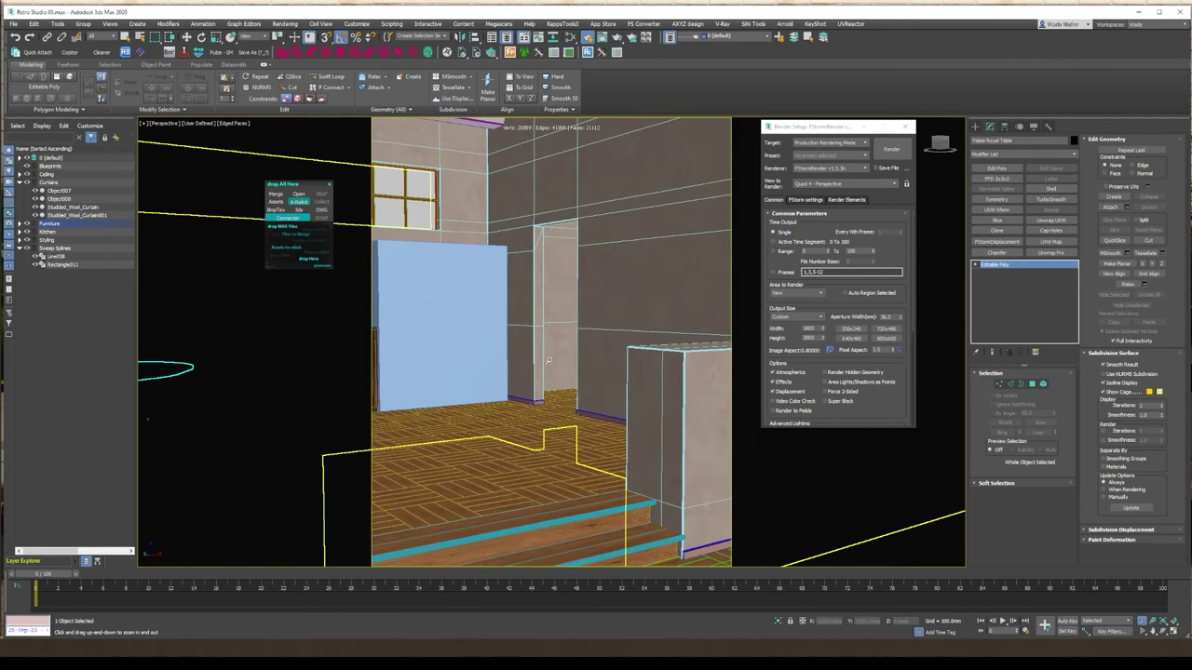
scroll(570, 399, up, 5)
scroll(572, 398, down, 10)
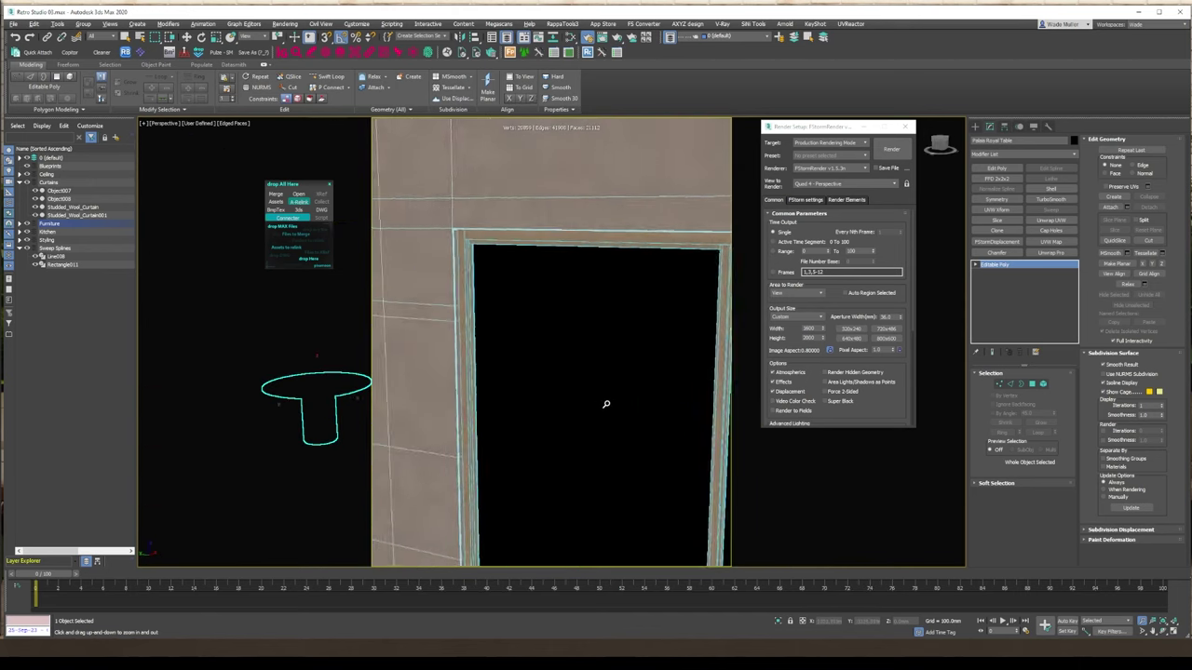
Examine the lower room's walls, doorway and high opening from inside, and select the wall shell with the half walls.
drag(491, 315, 492, 214)
middle_drag(527, 245, 492, 345)
drag(492, 346, 502, 451)
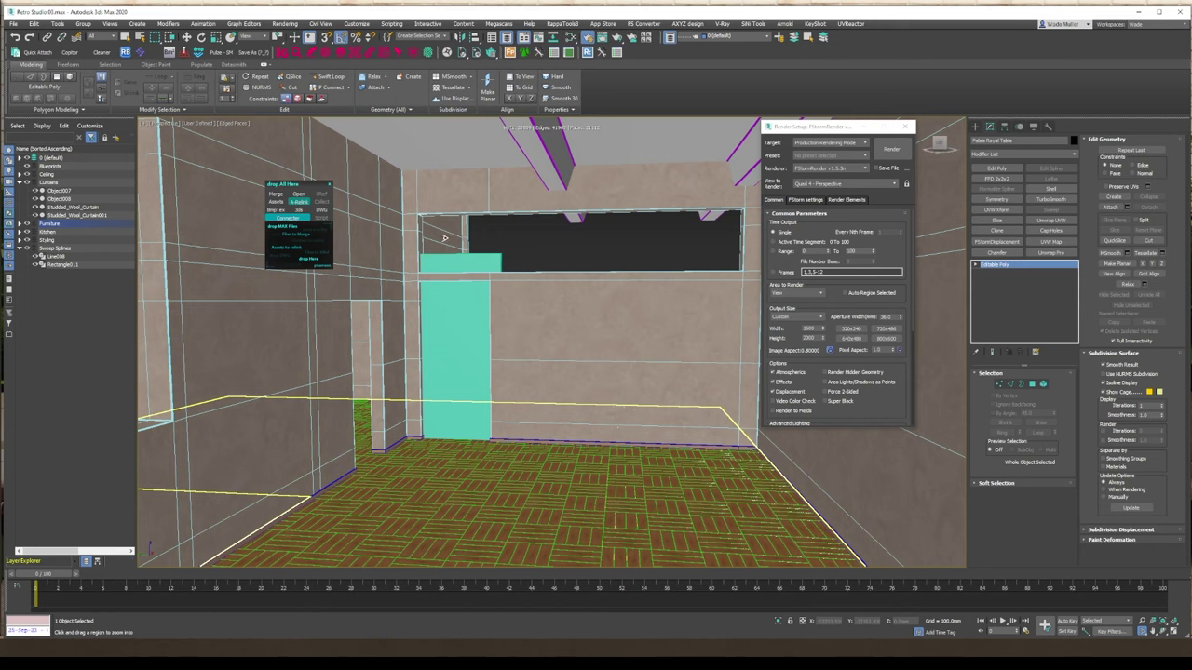
middle_drag(395, 415, 735, 422)
middle_drag(251, 409, 561, 403)
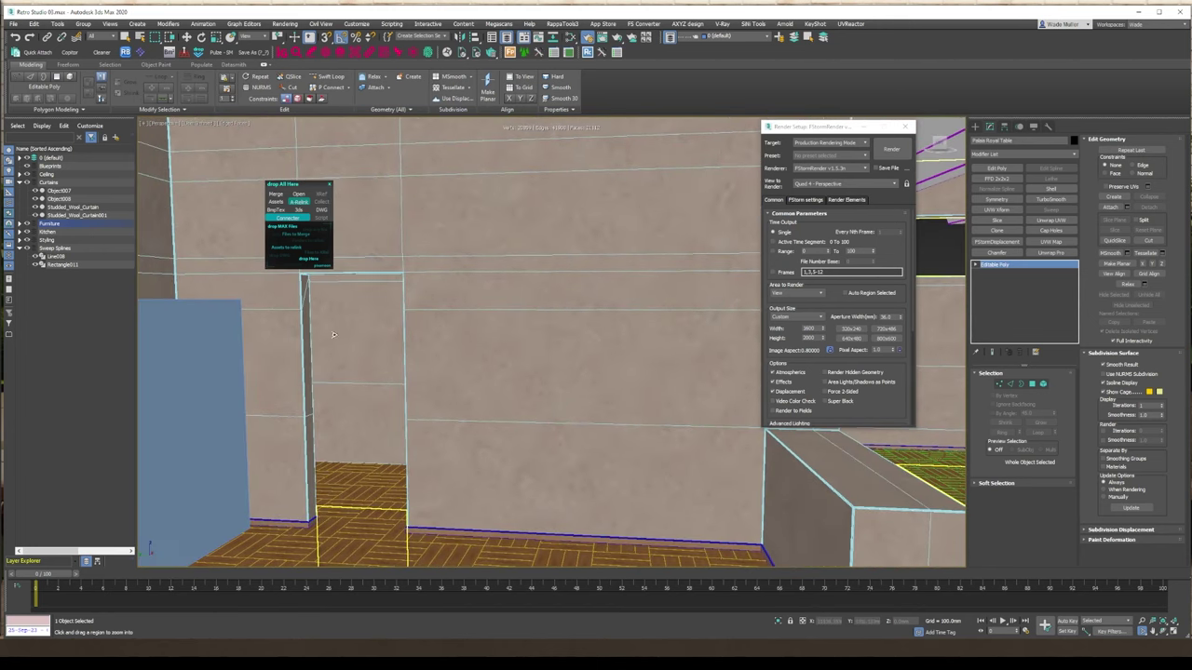
alt+middle_drag(734, 462, 342, 392)
key(w)
click(337, 444)
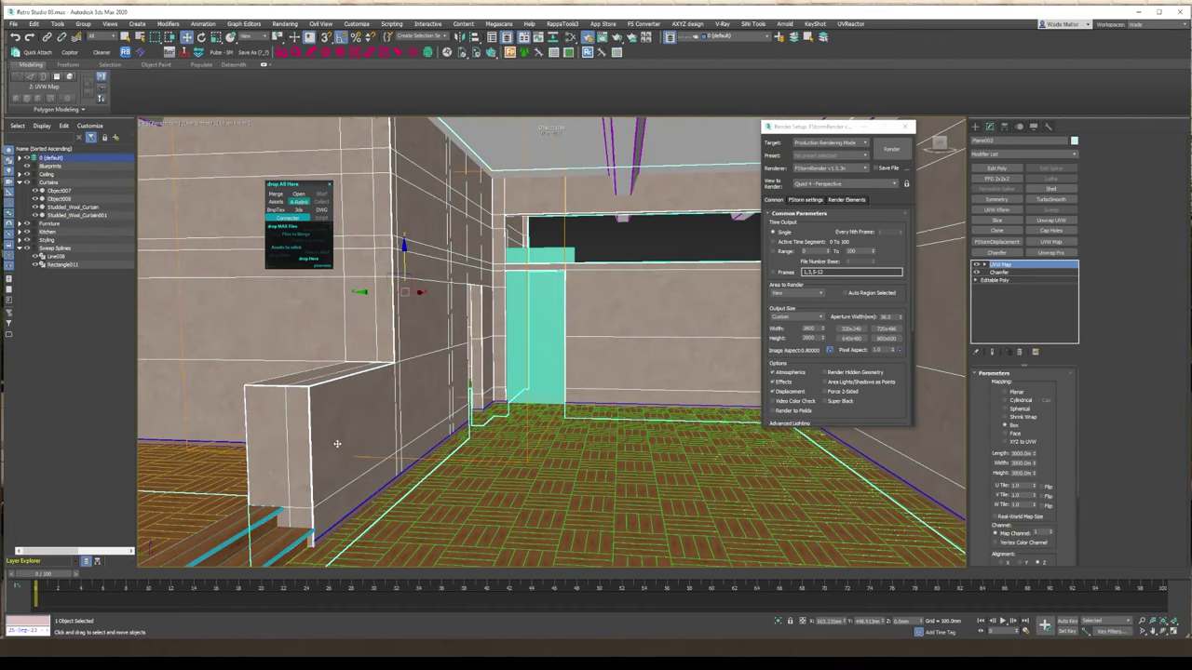
Examine the whole studio from the lower room across the half walls and steps, with the edged-faces wireframe overlay off.
mouse_move(344, 427)
middle_down()
mouse_move(513, 441)
mouse_move(327, 423)
middle_up()
scroll(310, 359, up, 3)
ctrl+alt+middle_drag(310, 359, 432, 274)
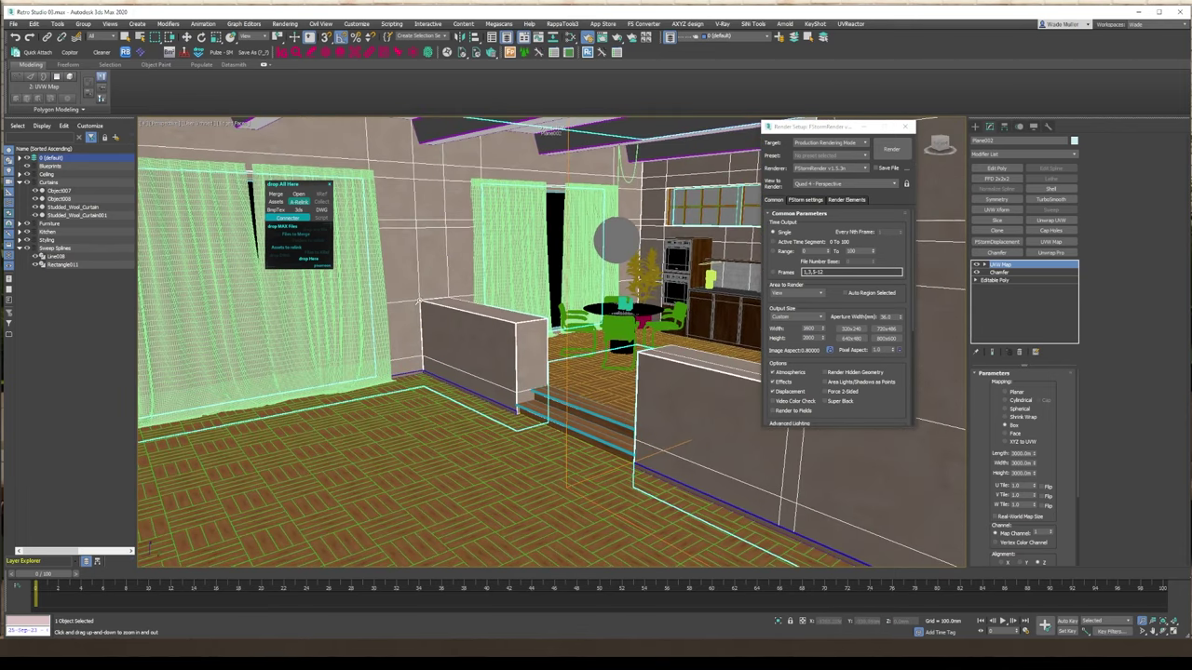
key(w)
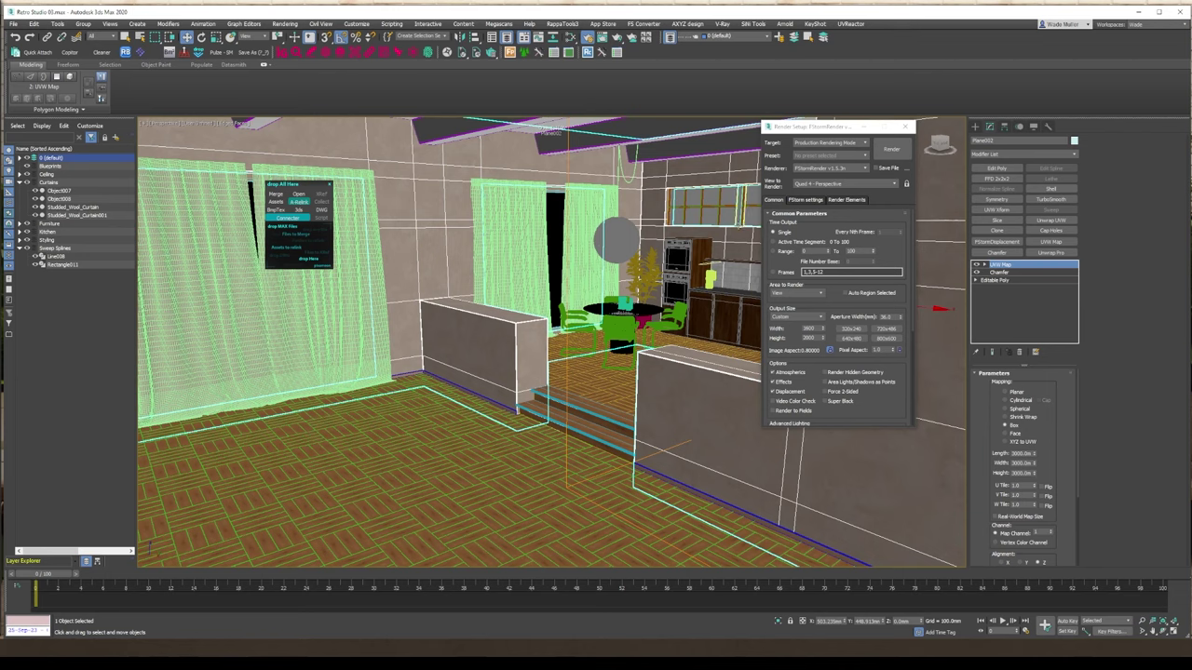
alt+middle_drag(644, 285, 641, 254)
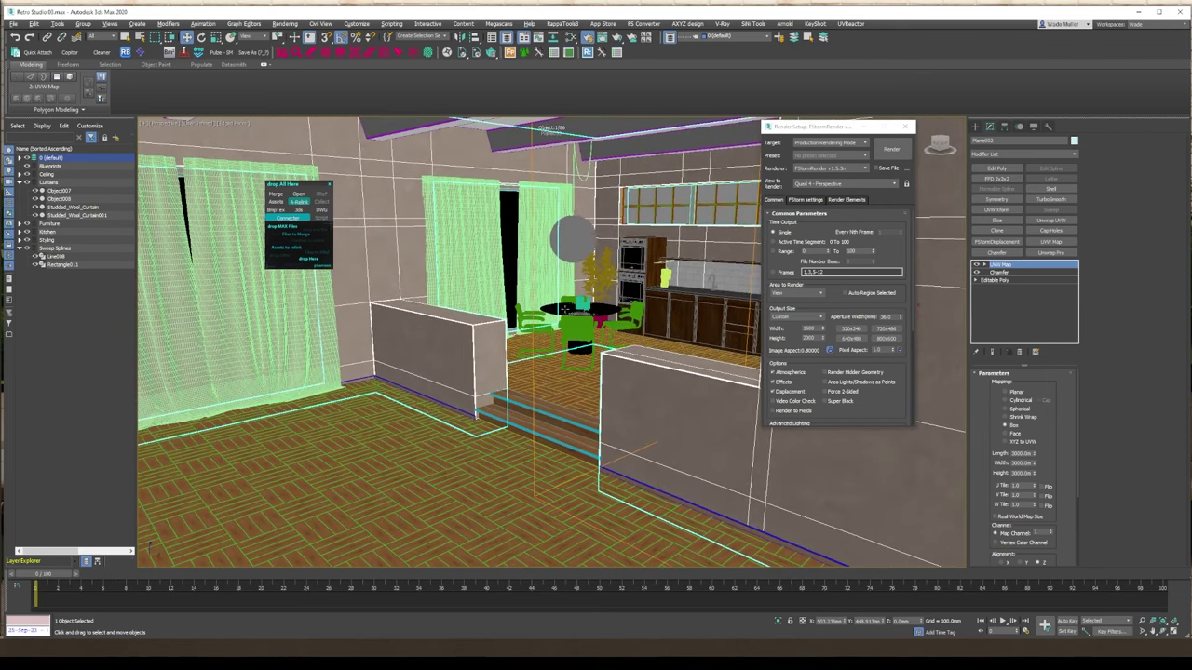
key(alt+z)
drag(565, 310, 571, 305)
alt+middle_drag(571, 304, 577, 310)
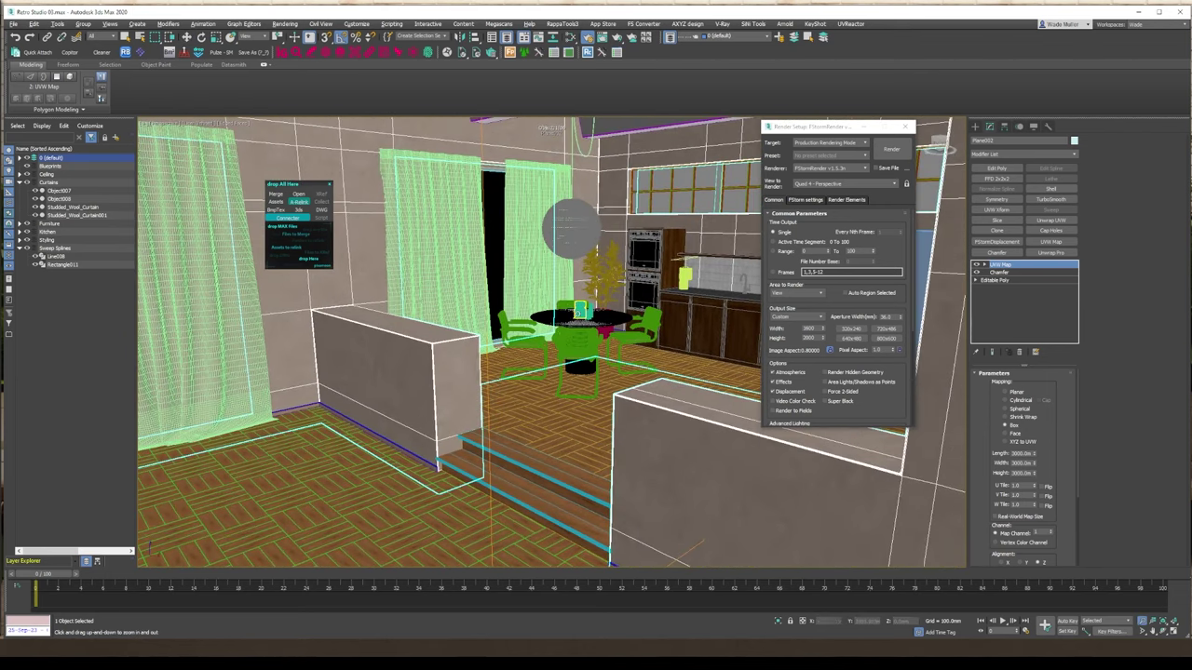
alt+middle_drag(552, 402, 571, 362)
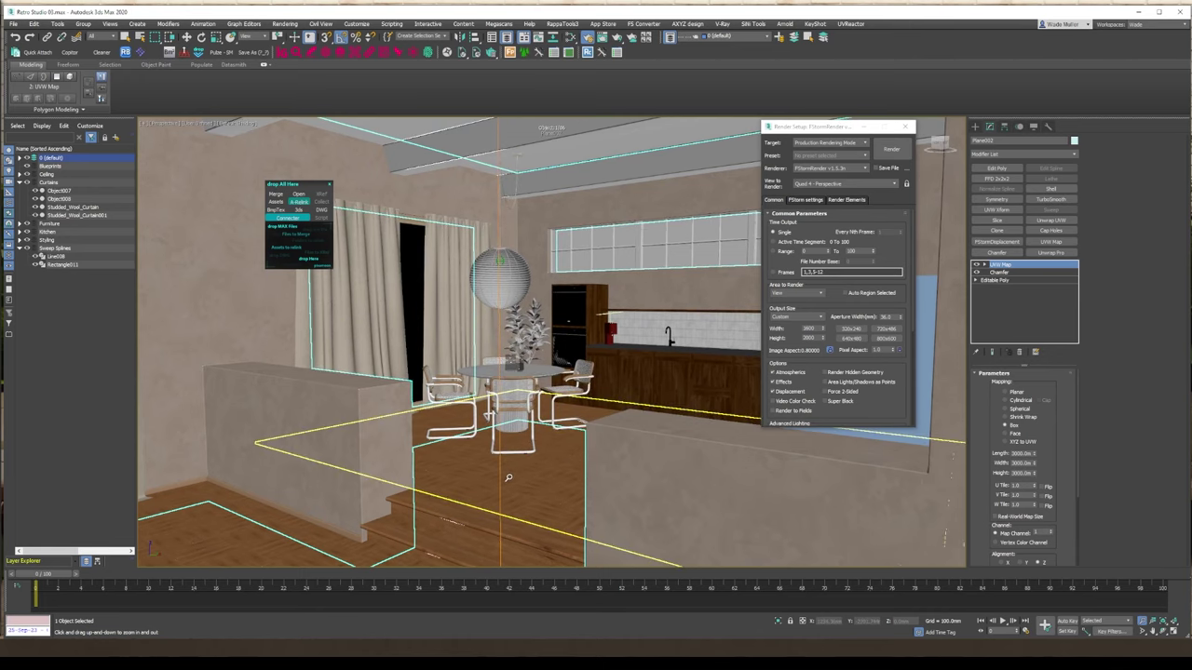
middle_drag(508, 478, 517, 471)
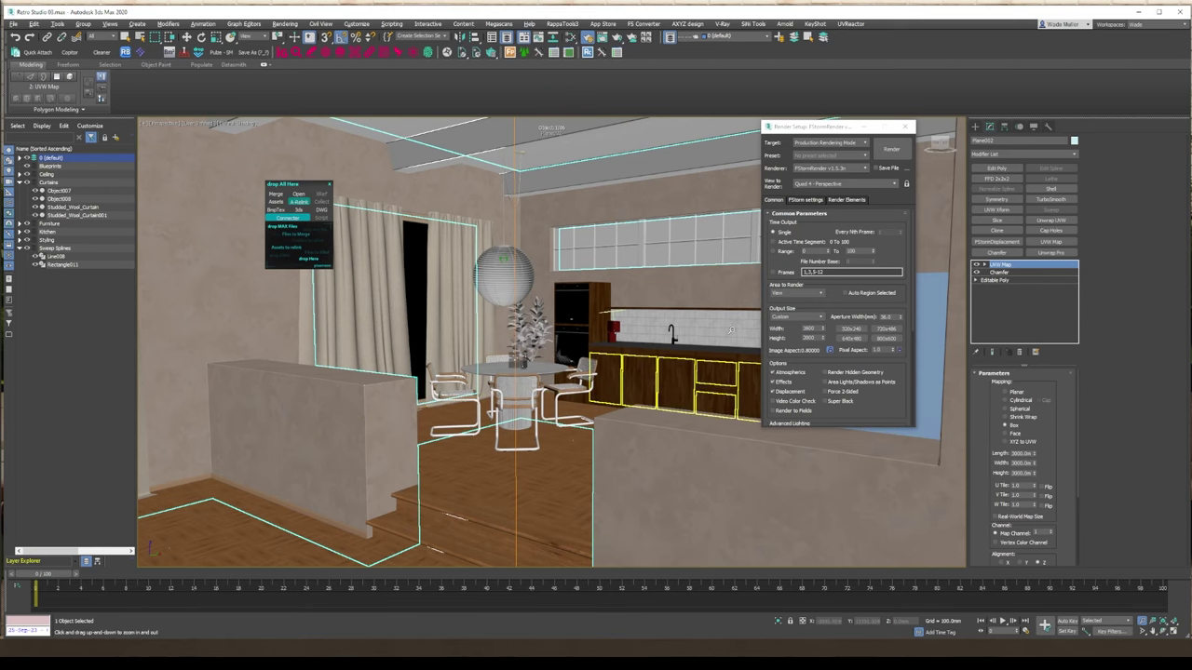
key(alt+z)
middle_drag(669, 366, 664, 365)
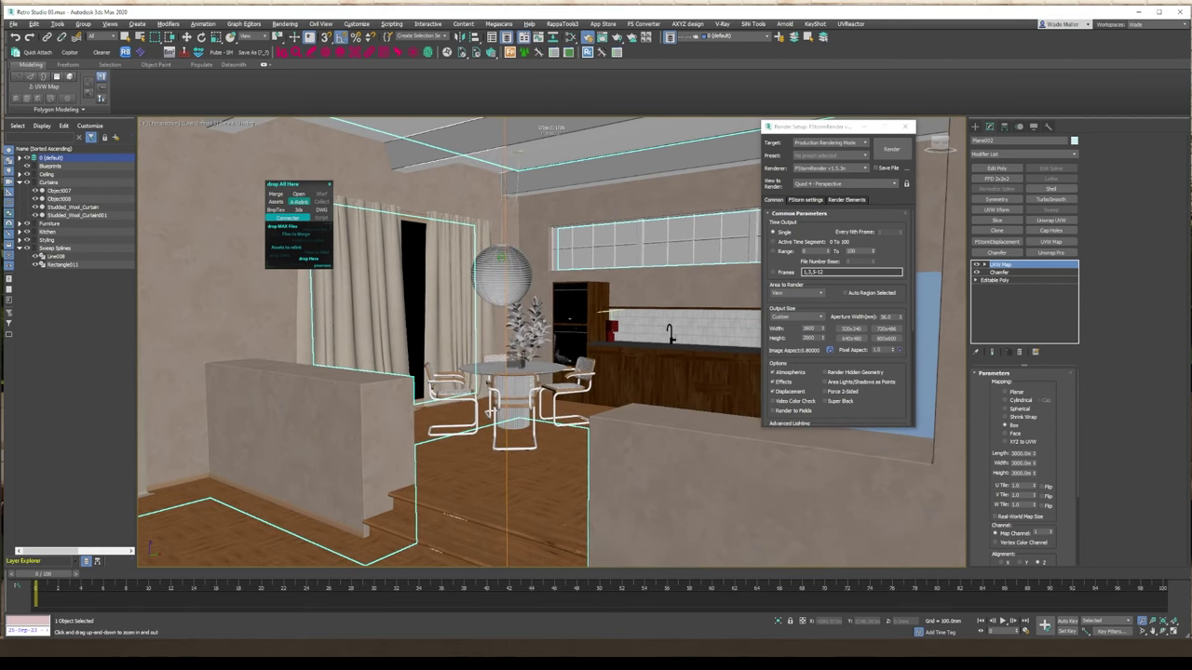